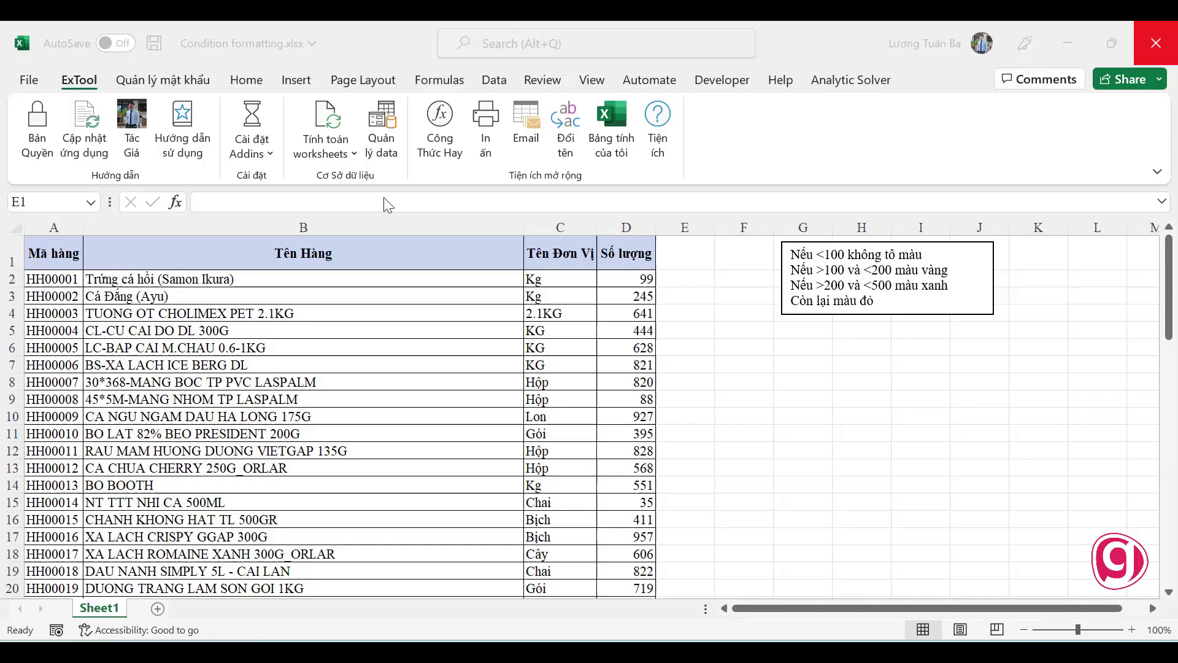
- Move the rules note aside and enter headers <100 and >100&<200 in E1 and F1
click(710, 402)
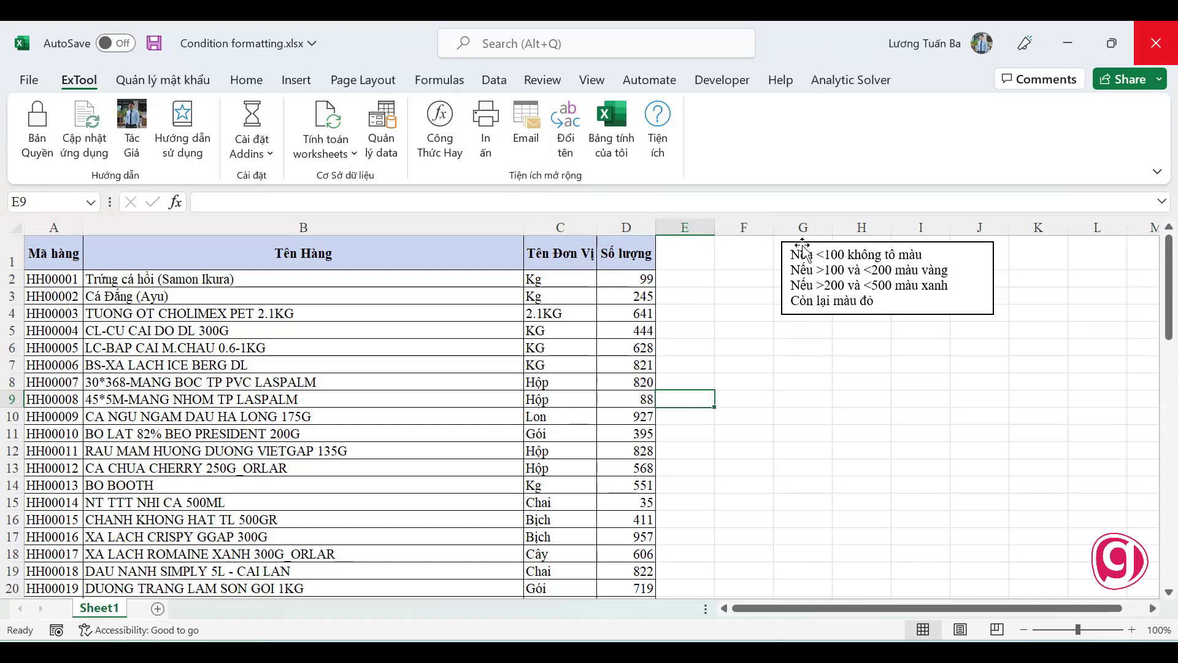
drag(822, 262, 905, 324)
click(688, 258)
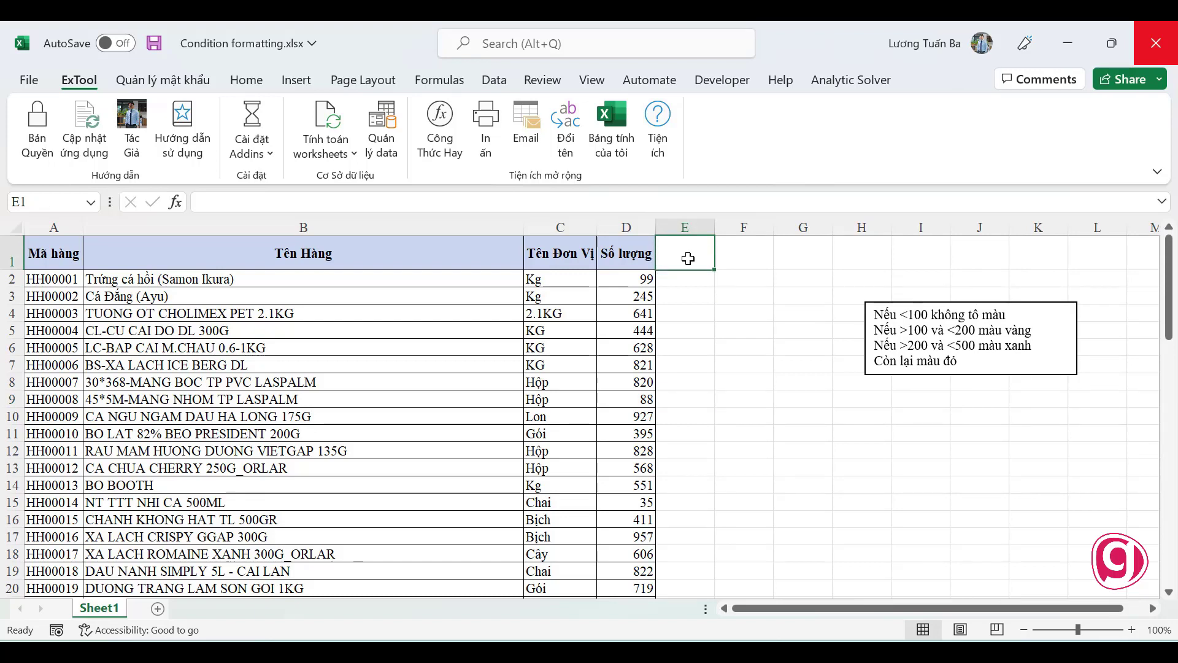
text(<100)
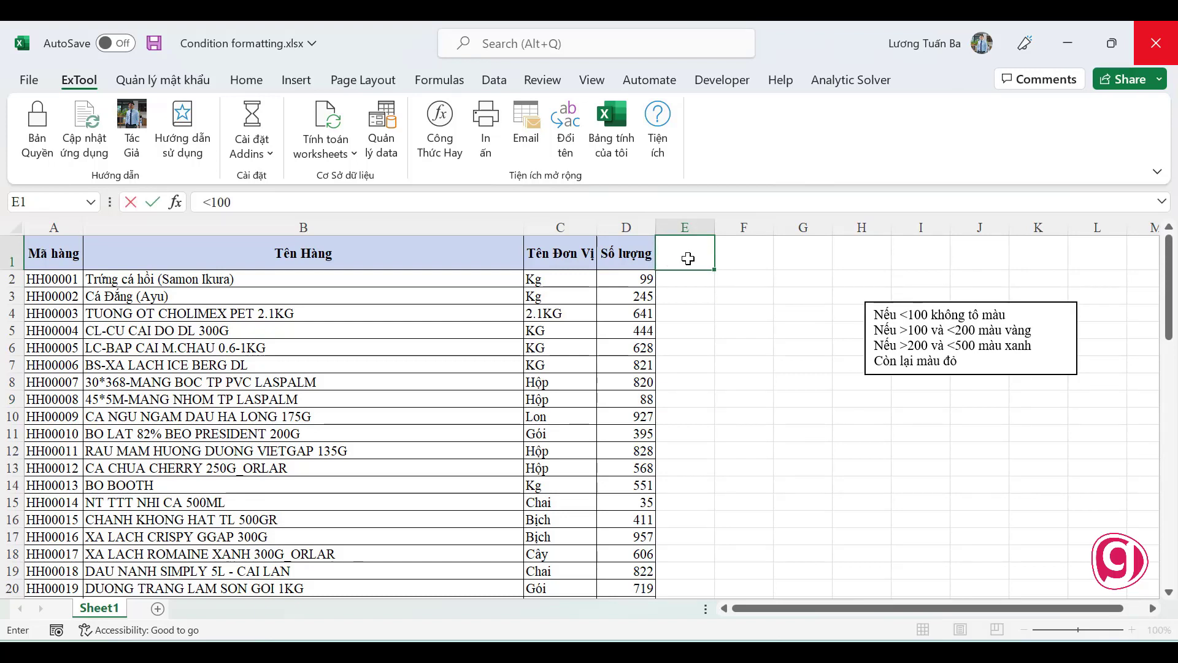
key(Tab)
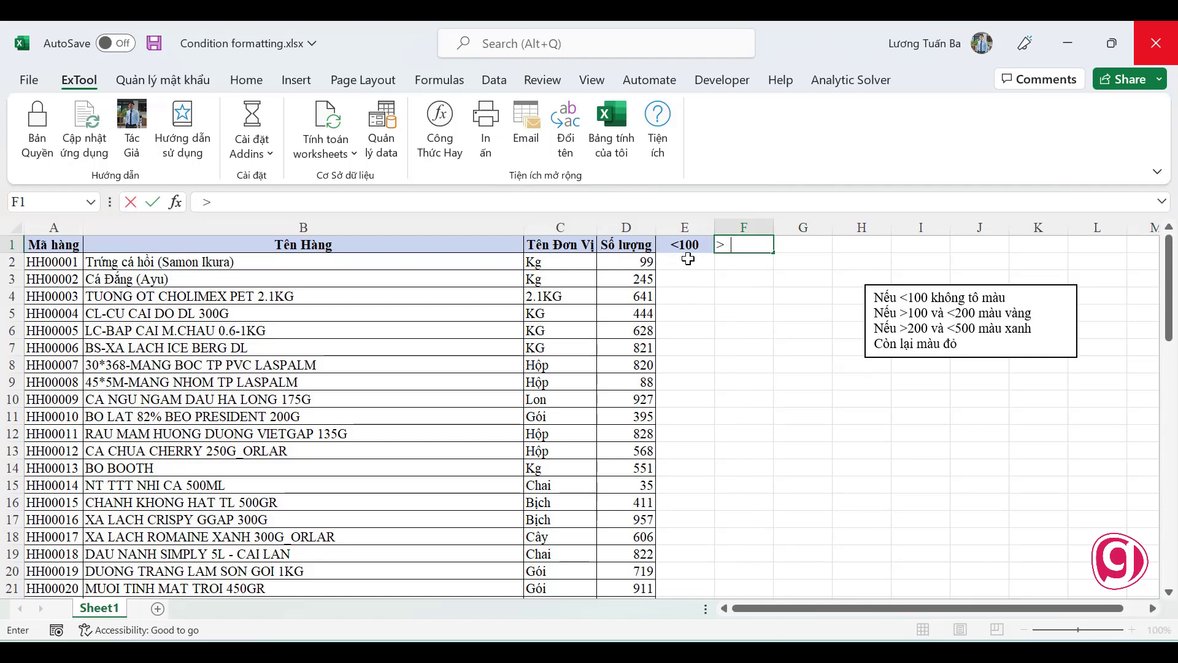
text(>100)
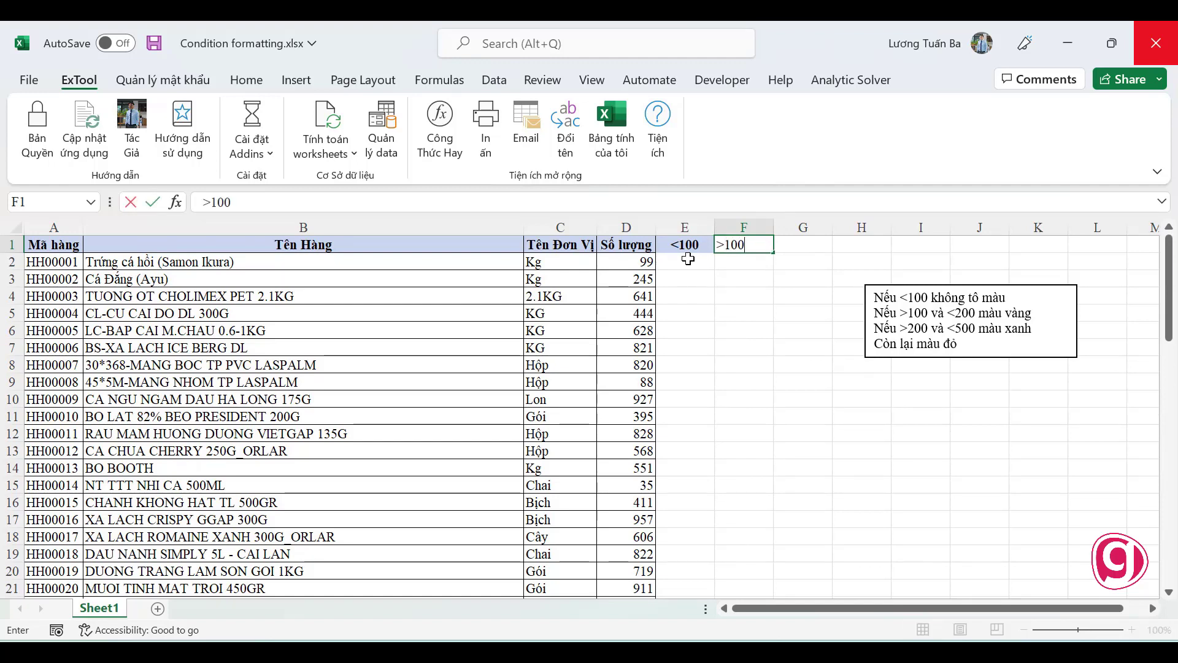
text(&<)
text(200)
key(Tab)
- Add headers >200&<500 and Còn lại in G1 and H1, then widen column F
text(>)
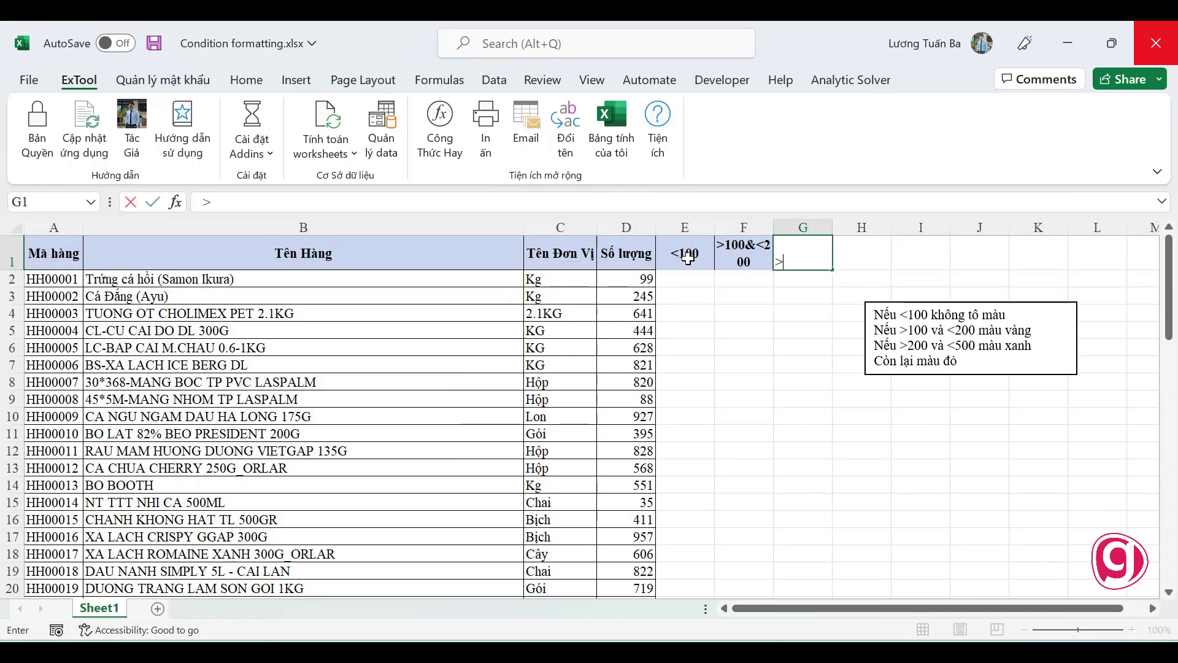
text(200)
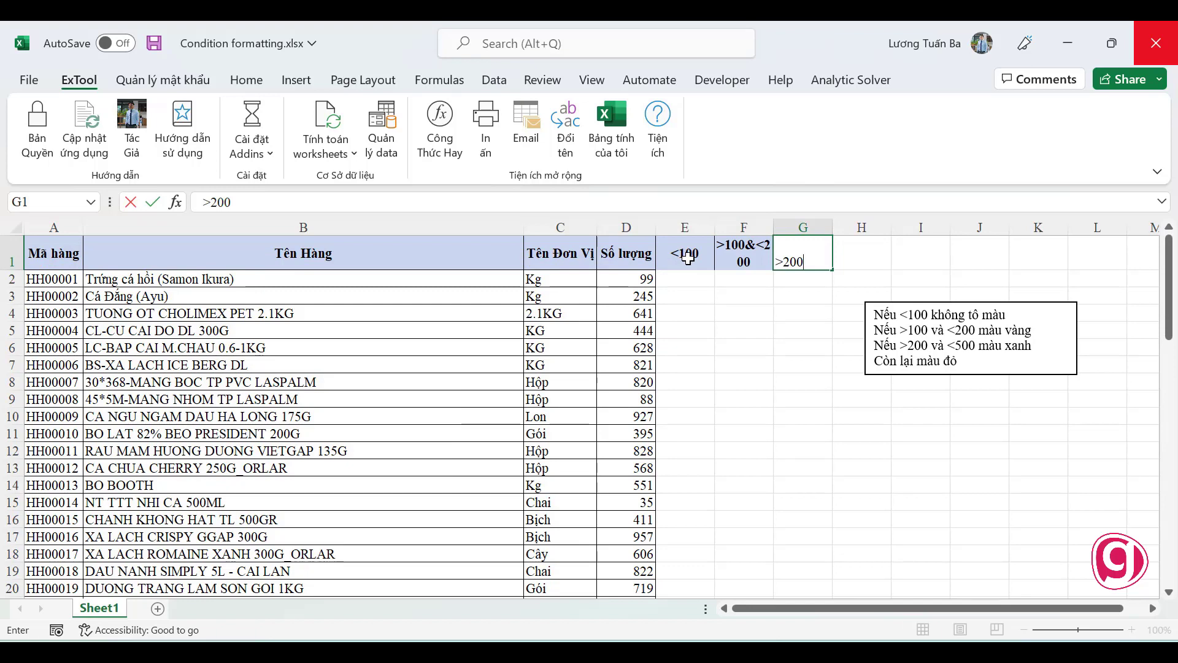
text(&<)
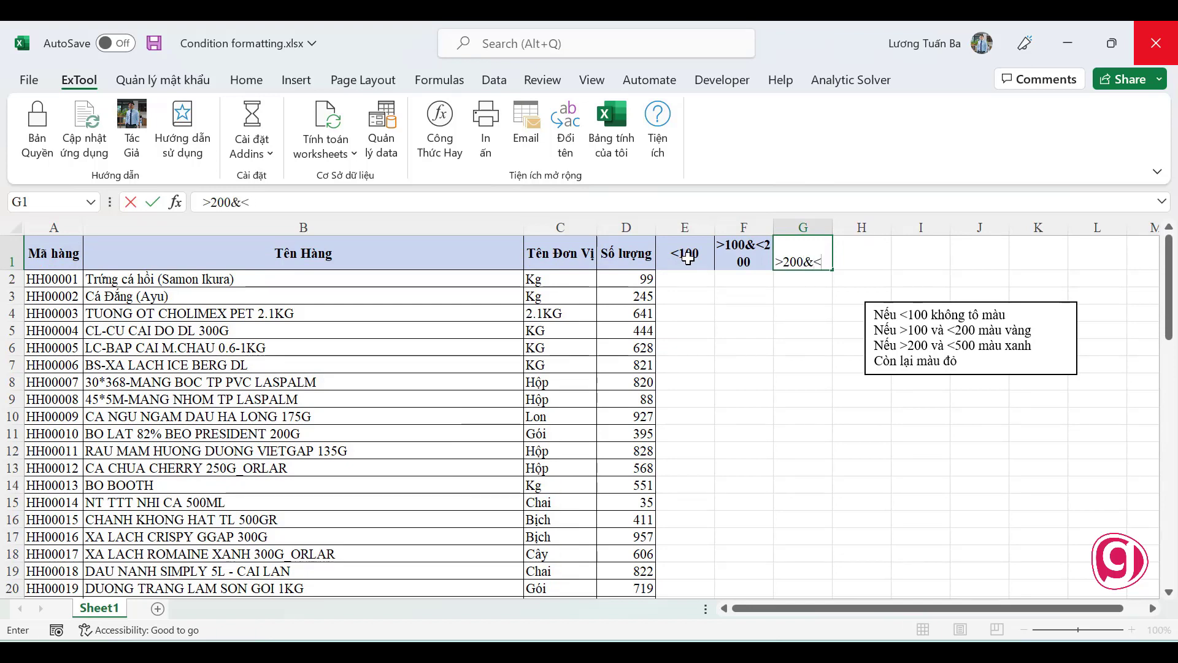
text(500)
key(Tab)
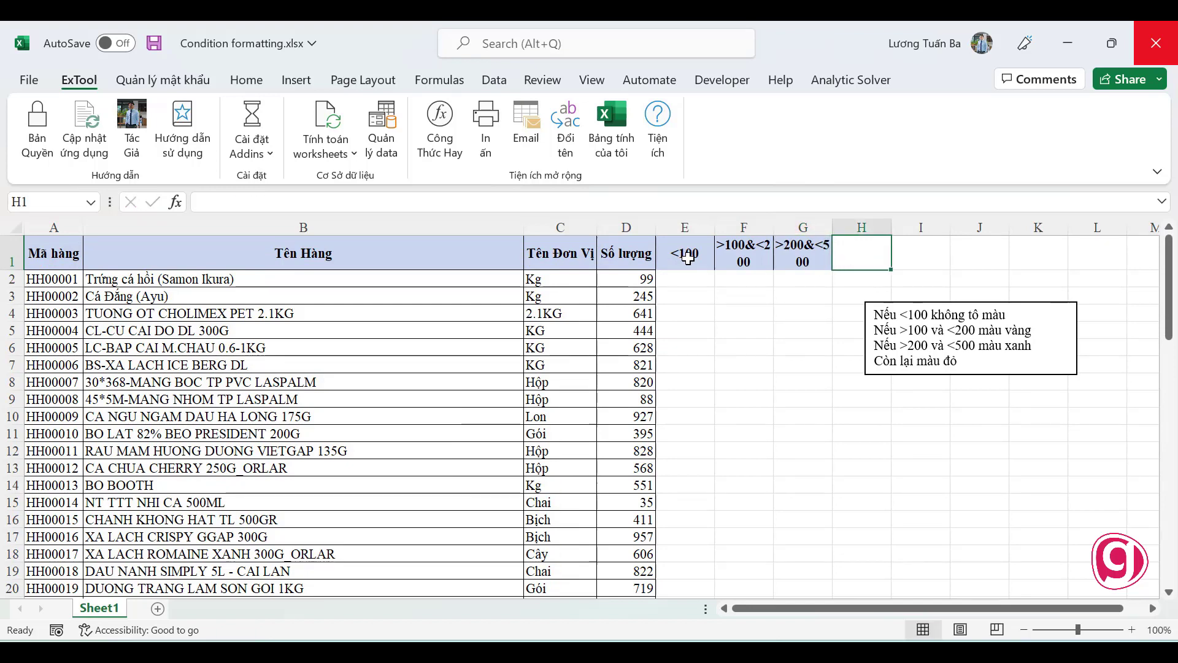
text(Co)
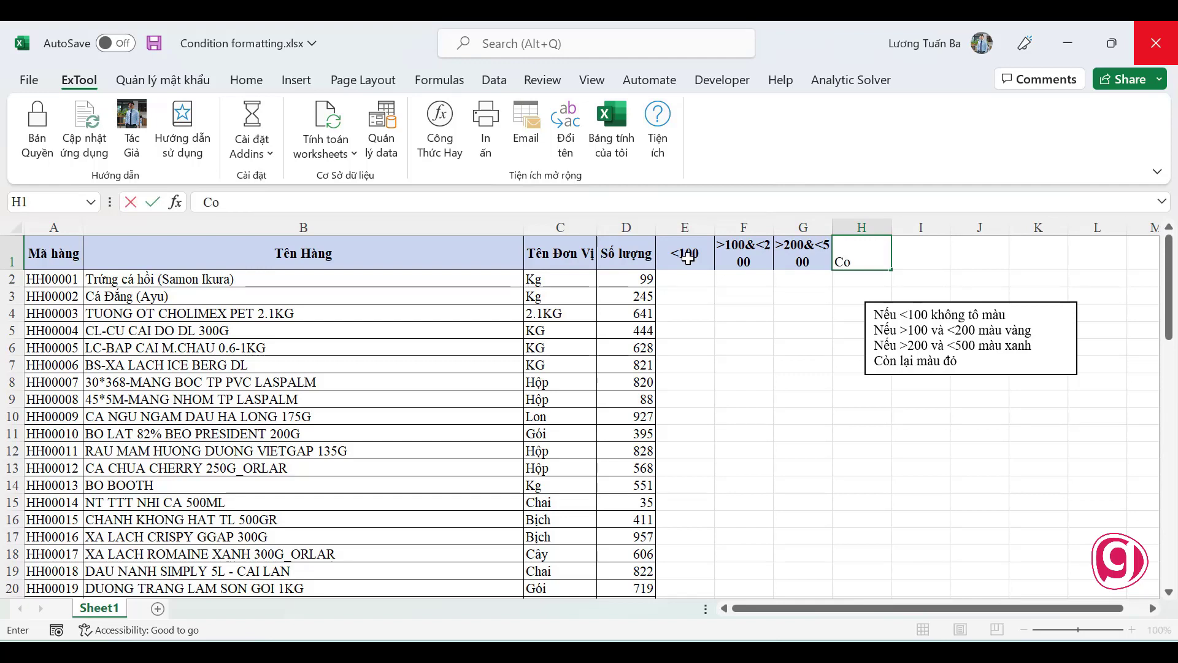
text(lịa)
text(ai)
key(Return)
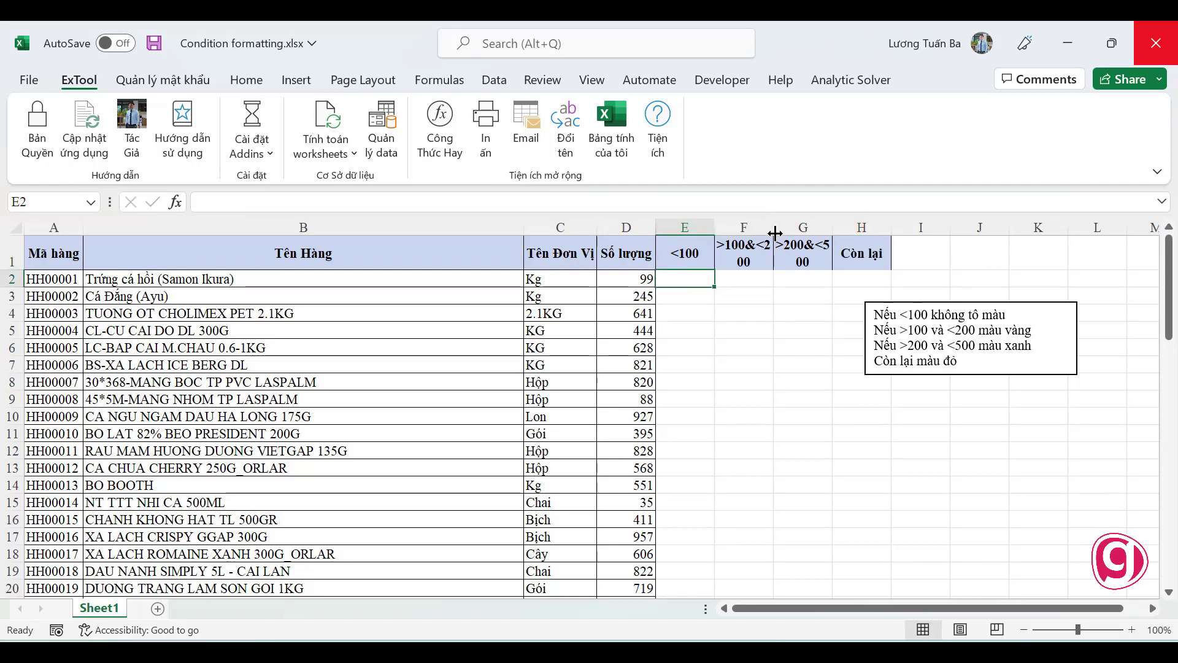
drag(771, 228, 907, 228)
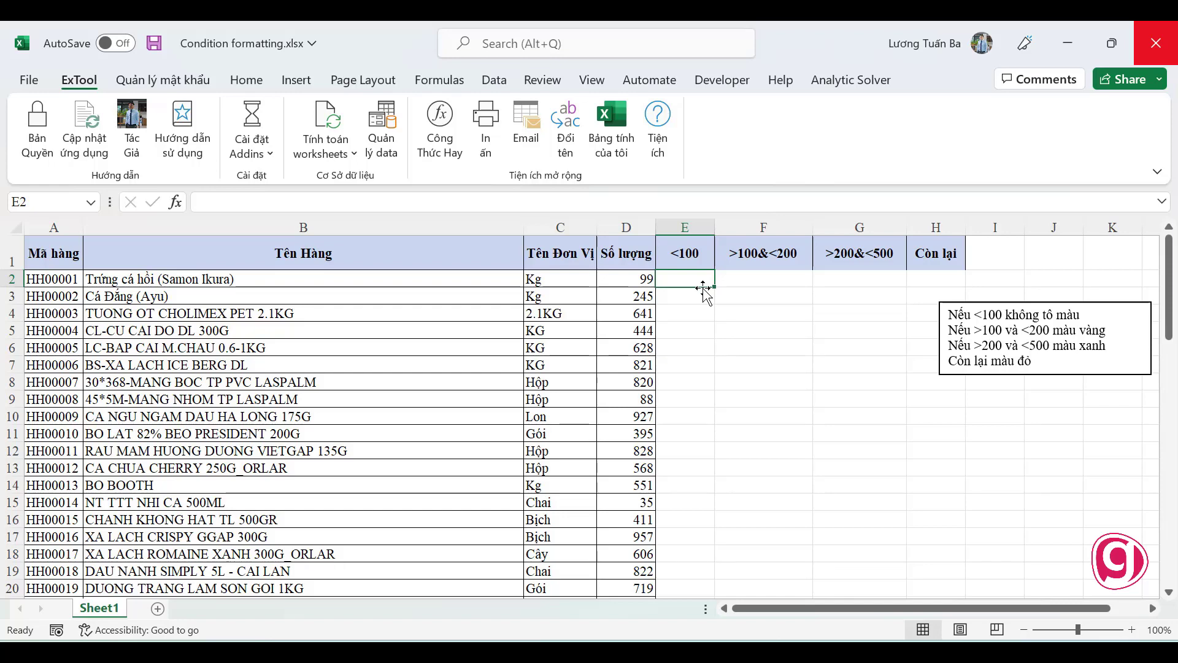
- Enter =IF(D2<100, TRUE,FALSE) in E2
text(=I)
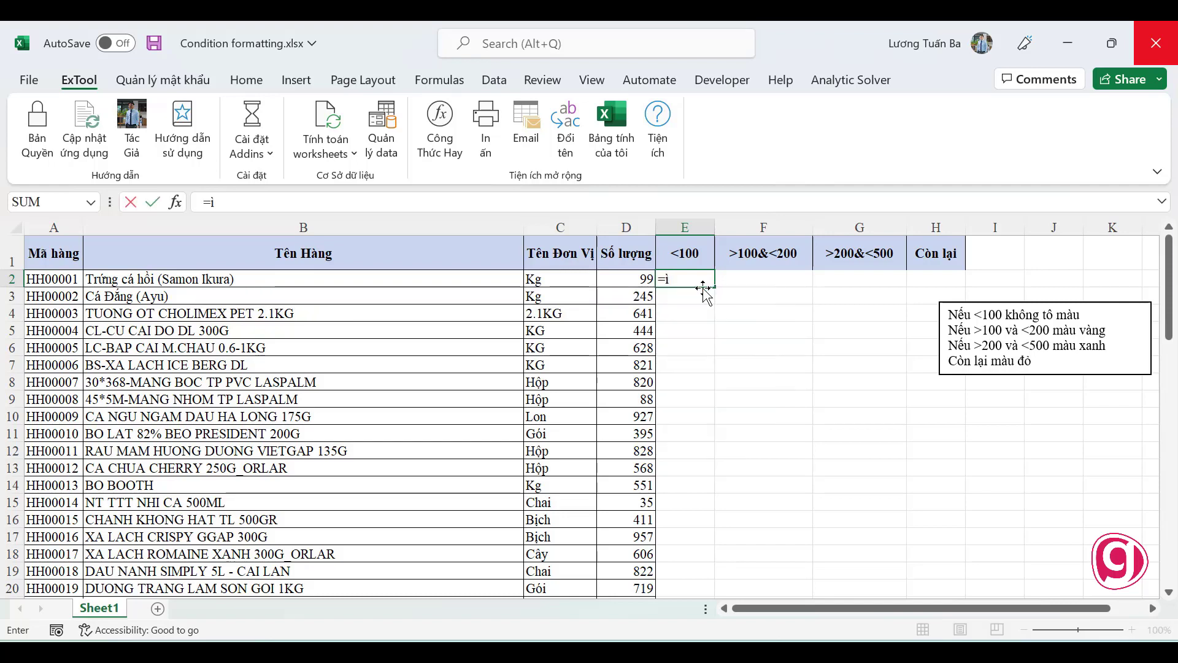
text(F()
key(Left)
text(<)
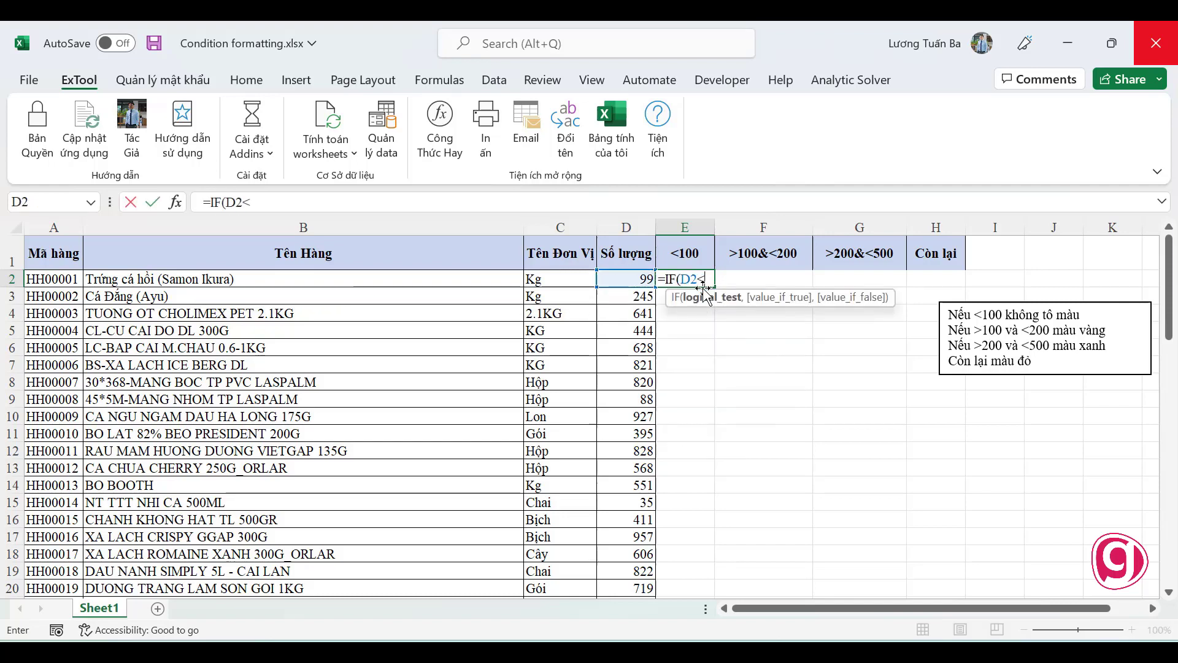
text(100)
text(, TRUE,fa)
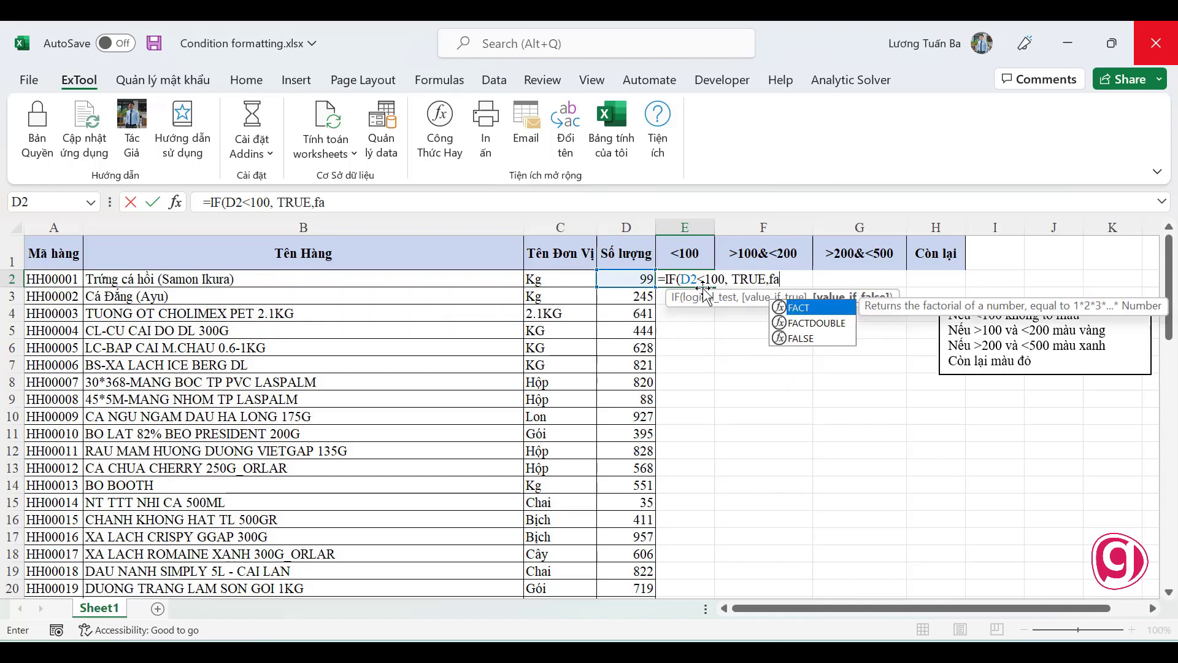
key(Down)
key(Down)
key(Tab)
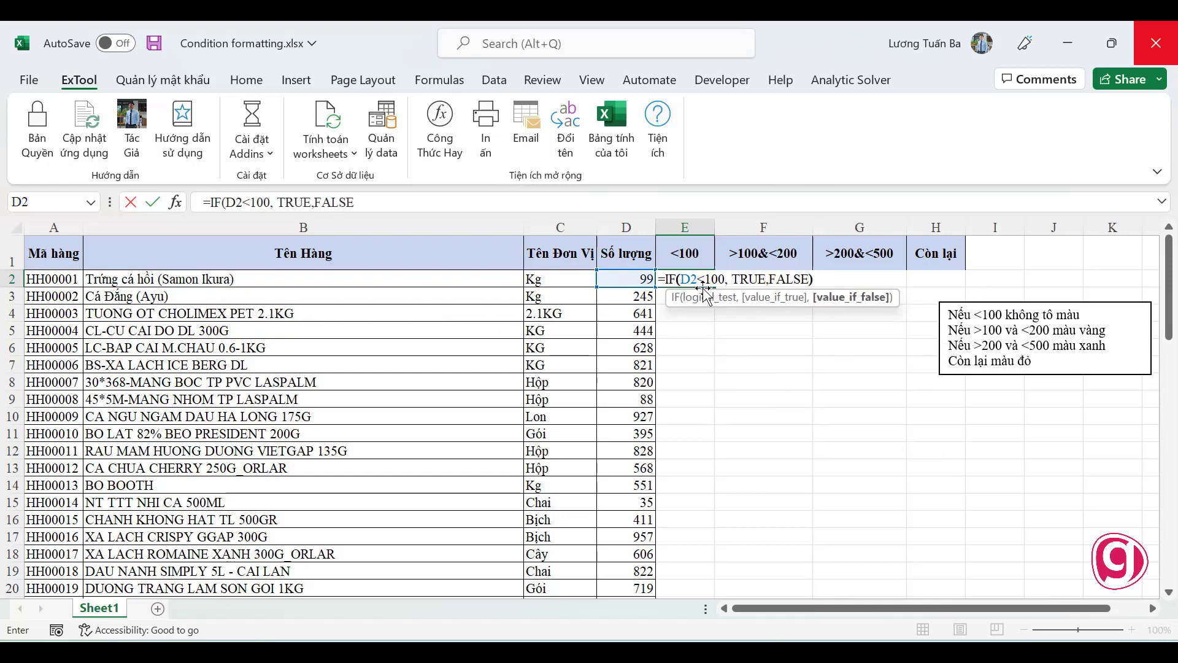
key(Return)
- Change E2's reference to $D2 so only column D is locked
click(703, 281)
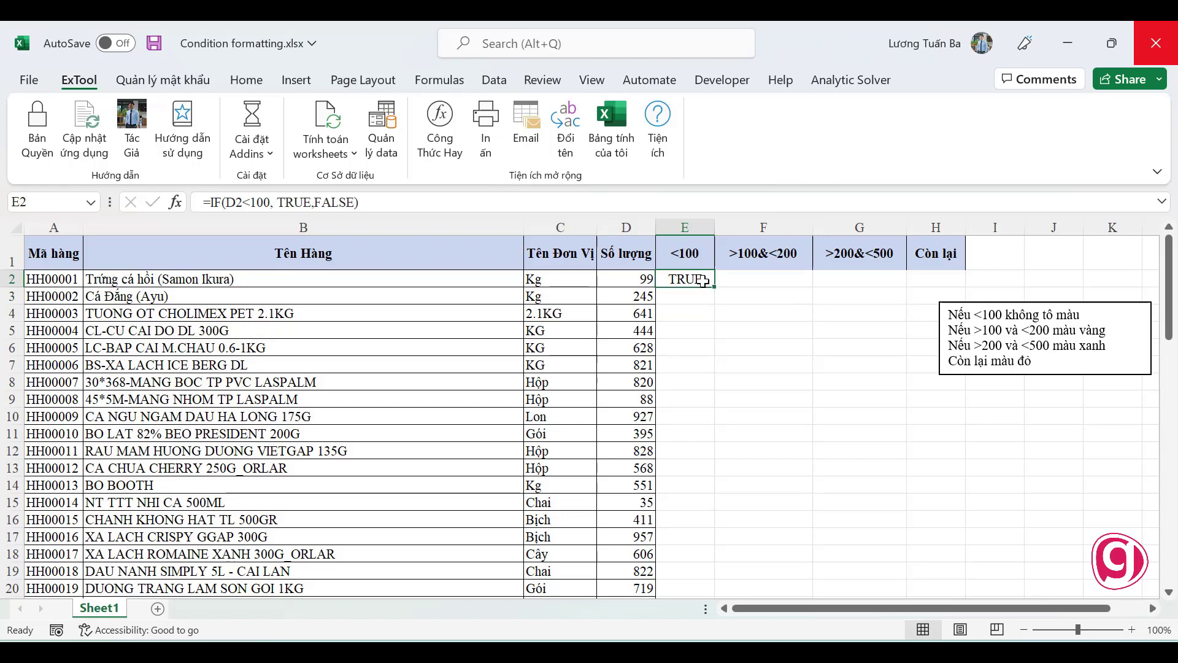
double_click(235, 203)
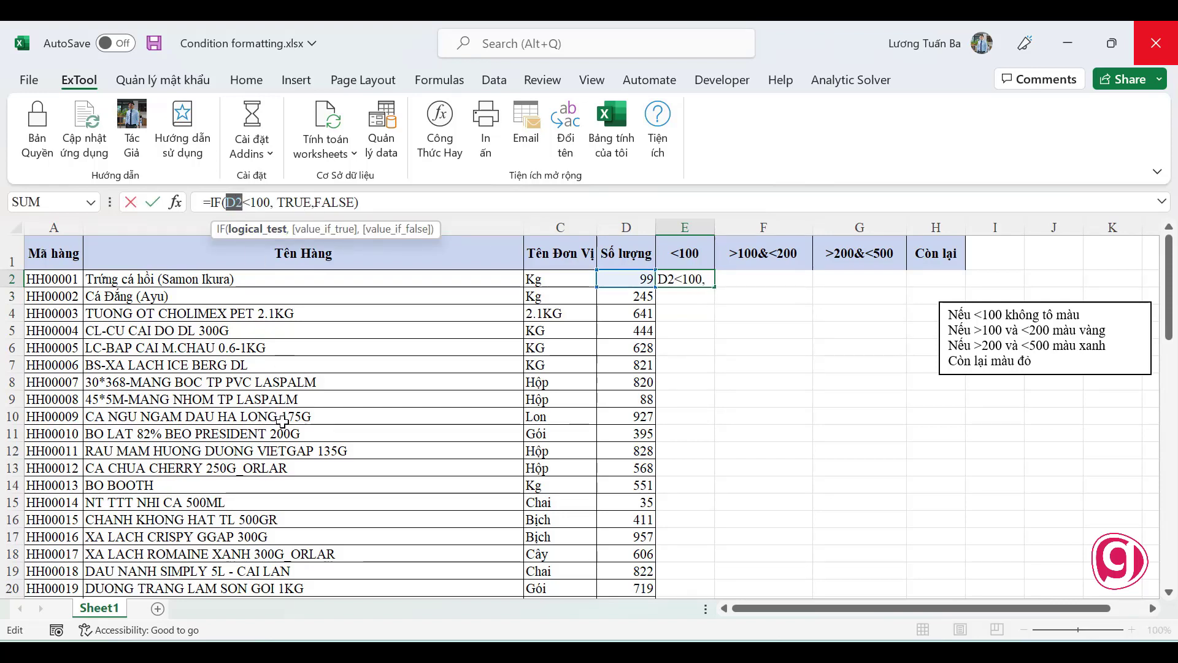
key(F4)
key(F4)
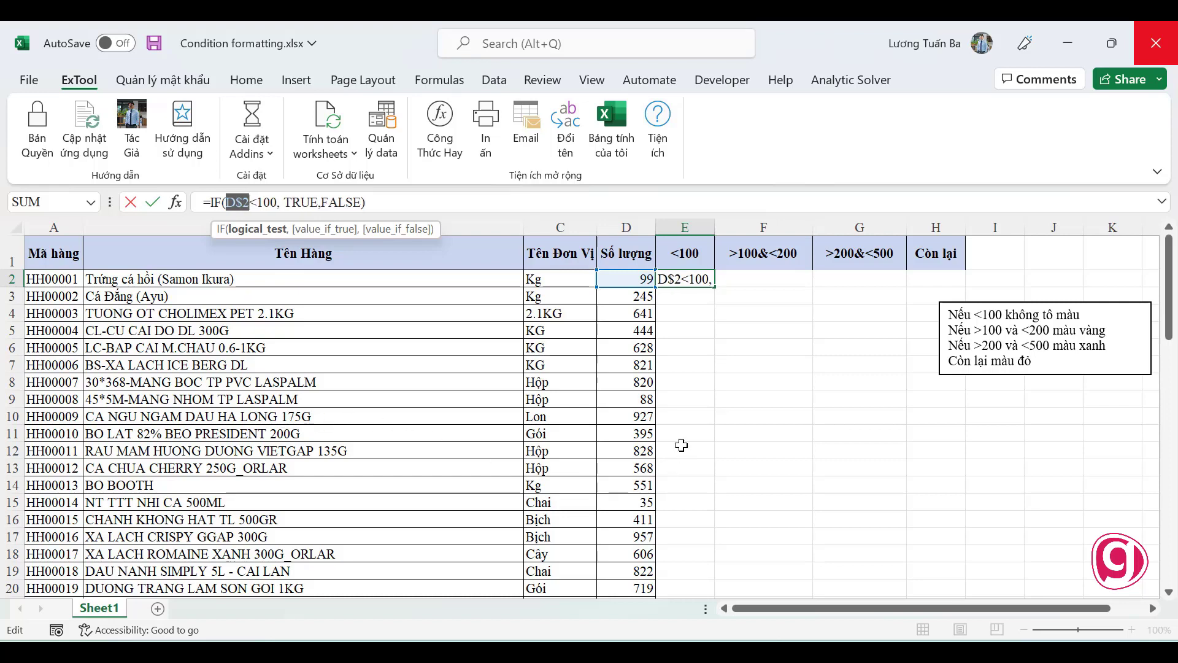
key(F4)
key(Return)
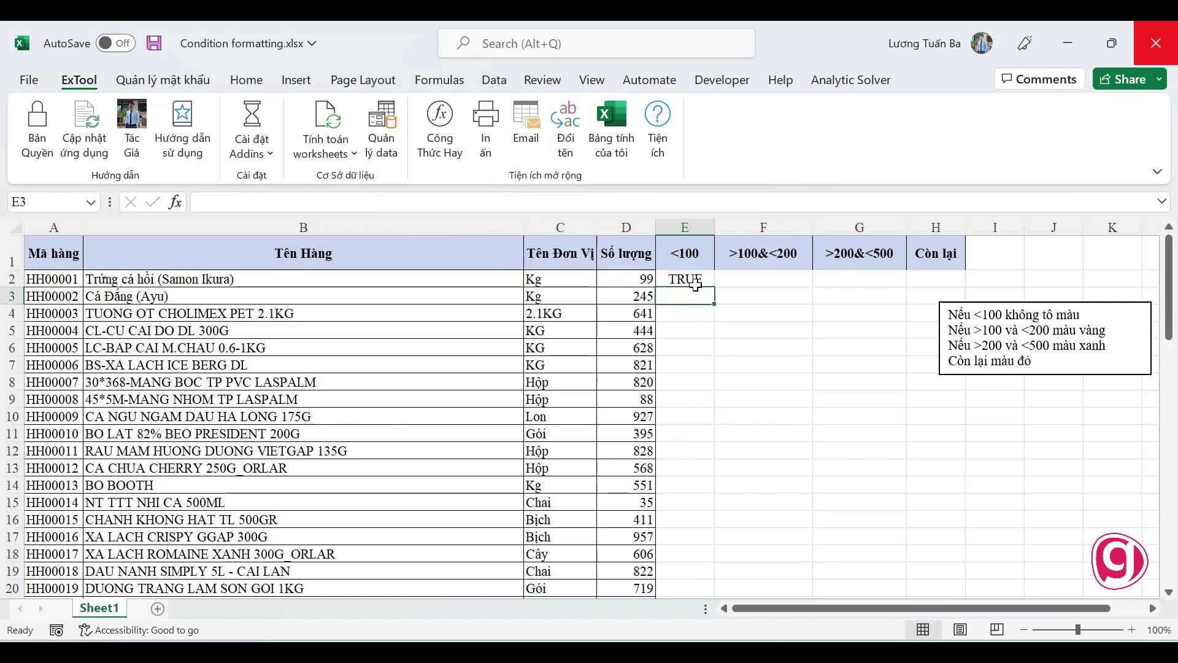
- Fill the E2 formula down column E and check the copy in row 6
click(700, 281)
double_click(707, 290)
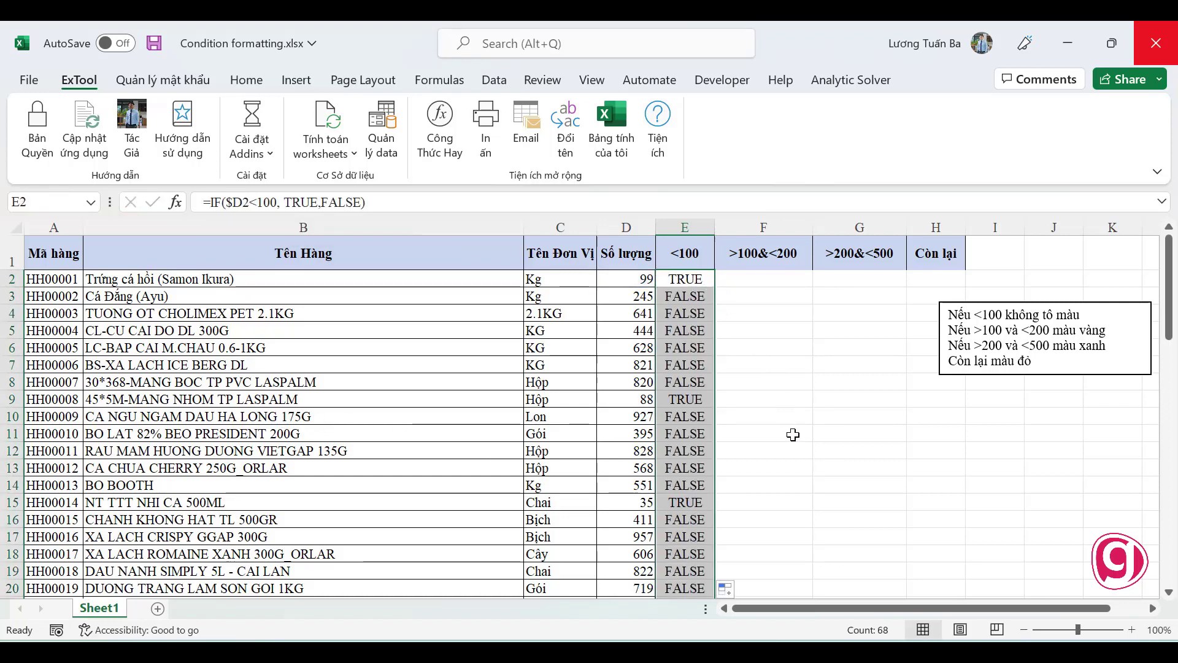
scroll(748, 448, down, 6)
scroll(748, 448, down, 6)
scroll(723, 460, down, 7)
scroll(719, 430, up, 13)
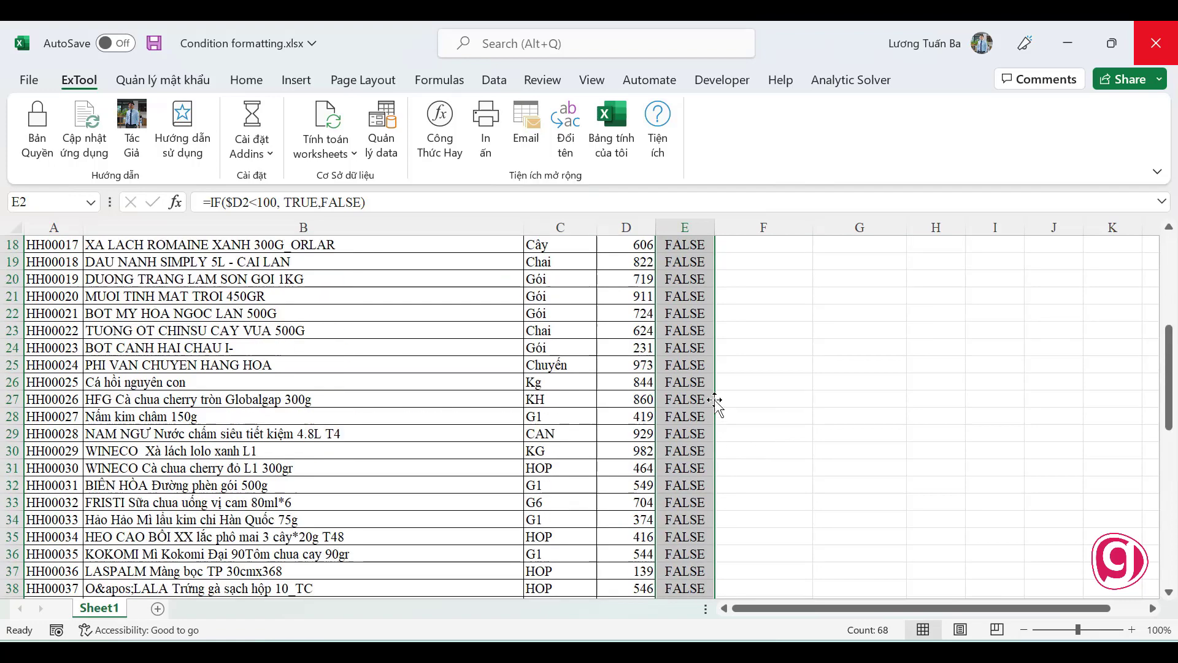
scroll(713, 400, up, 6)
click(693, 344)
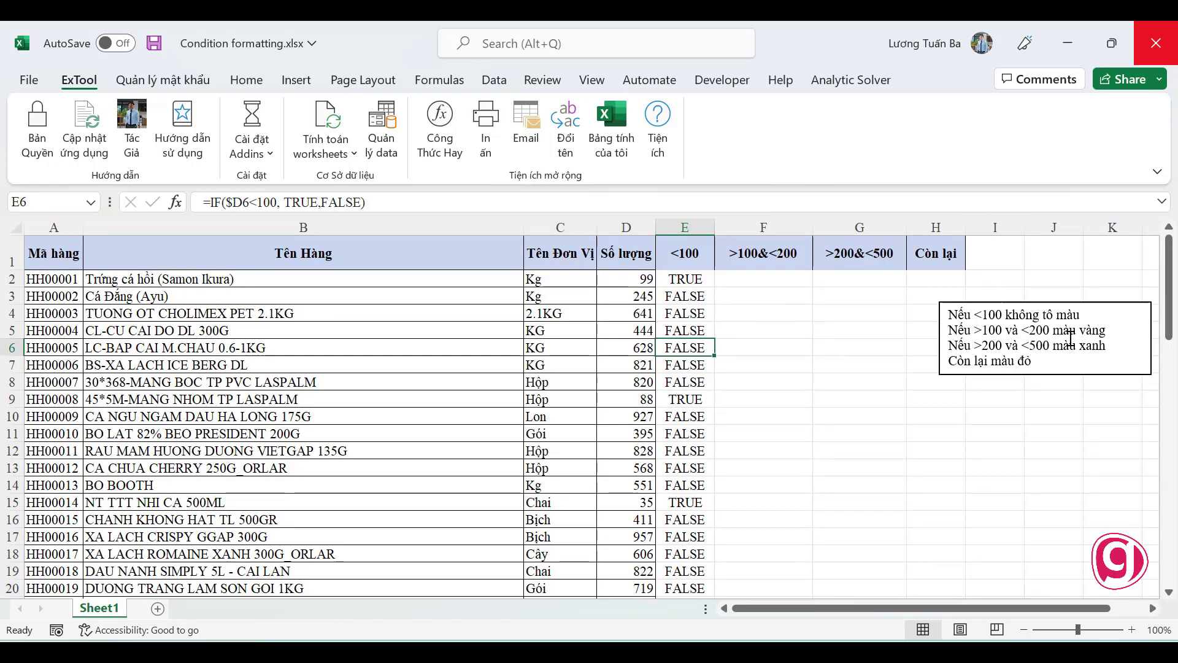
- Replace the colour word in the note's first line with 'xanh nhạt'
click(1068, 316)
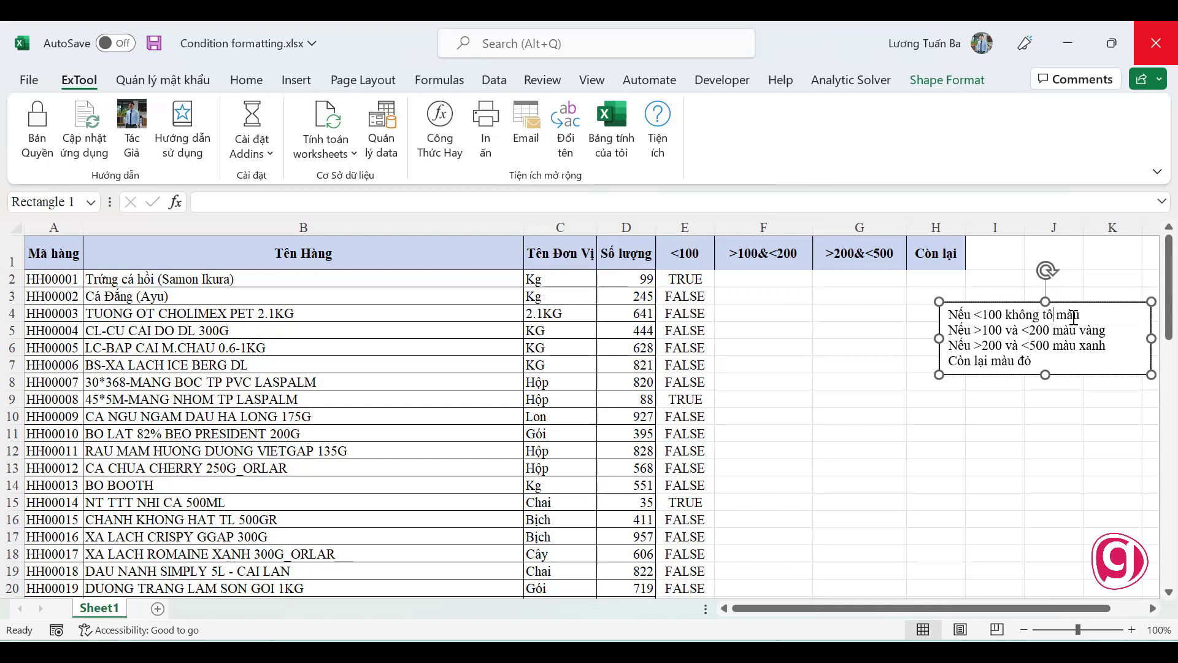
double_click(1074, 316)
text(m)
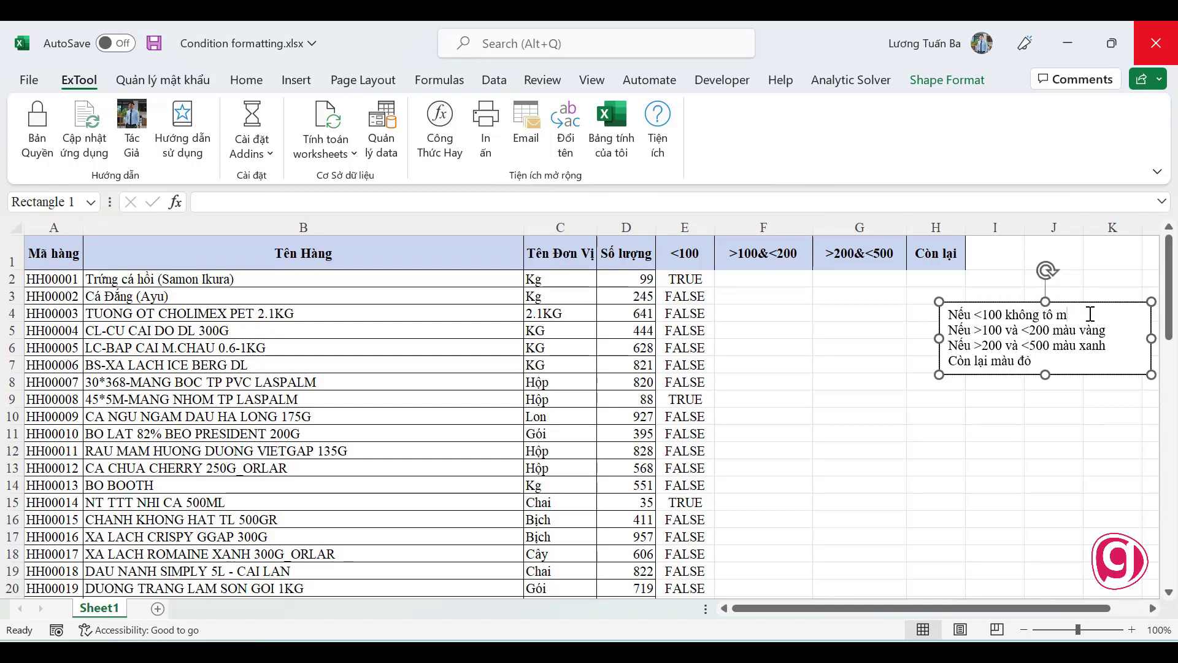
key(BackSpace)
text(xanh)
text( nhạt)
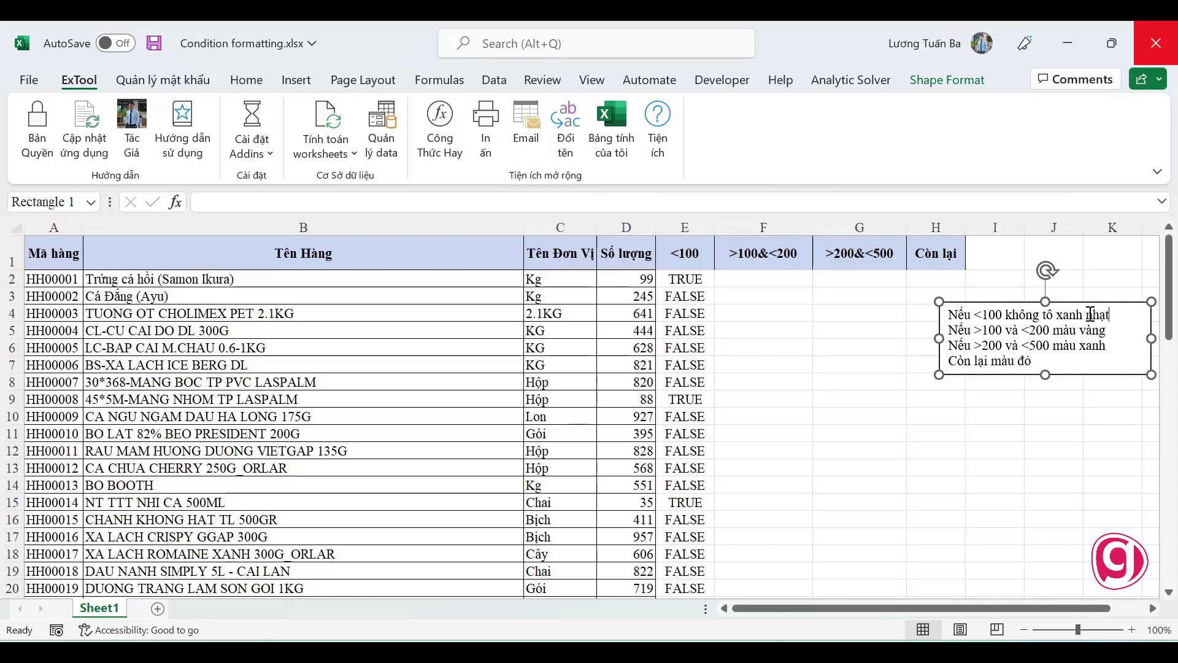
click(993, 433)
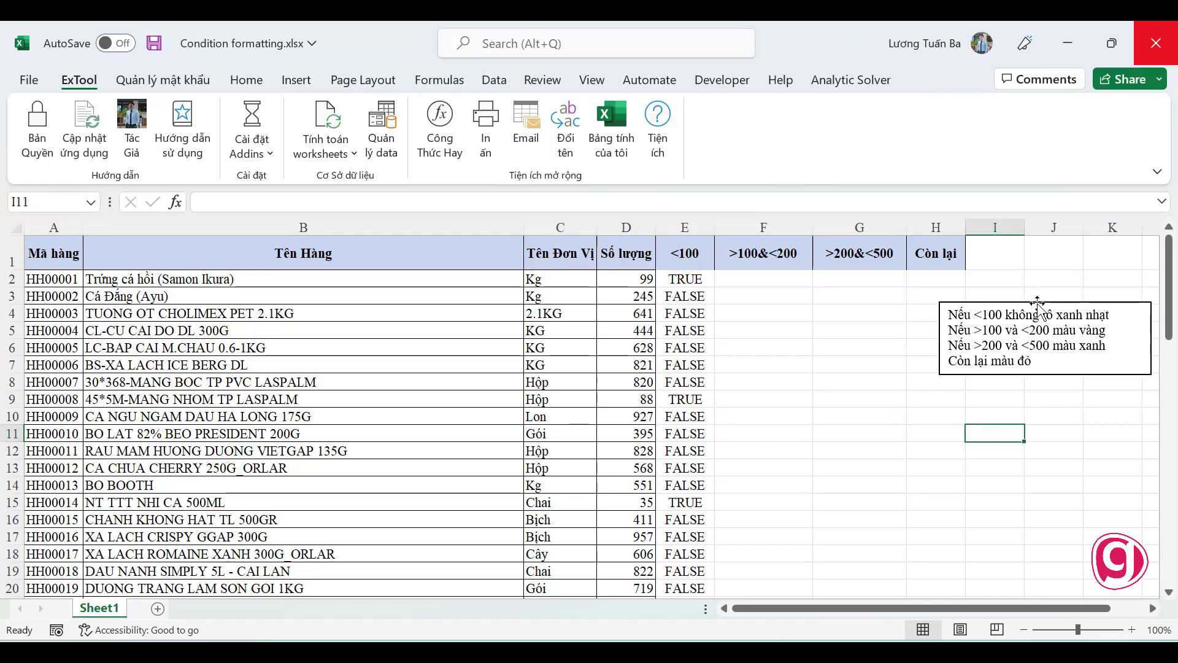
click(763, 289)
- Enter =IF(AND(D2>=100,D2<=200), TRUE, FALSE) in F2
click(766, 276)
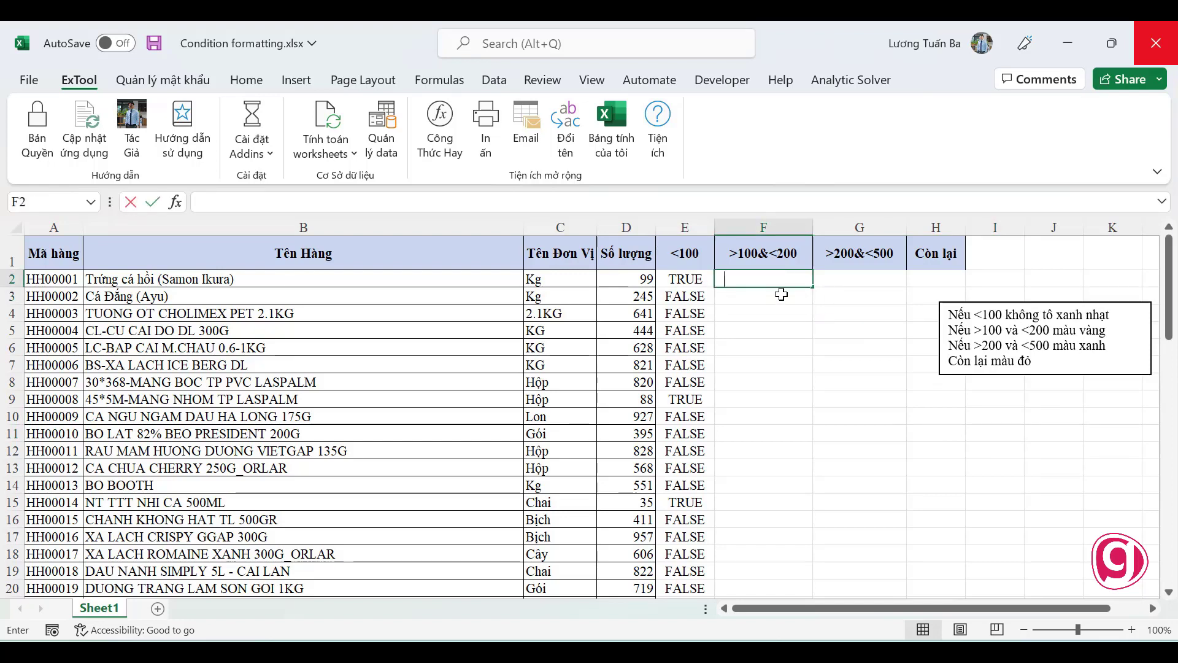
text(=IF(and)
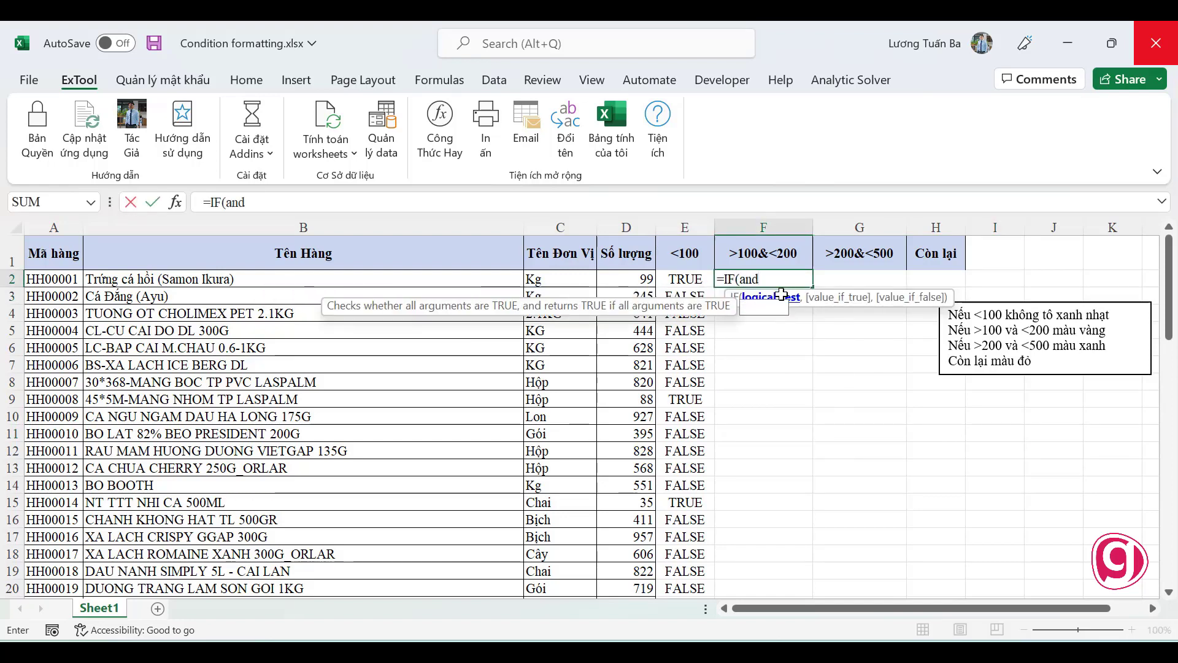
key(Tab)
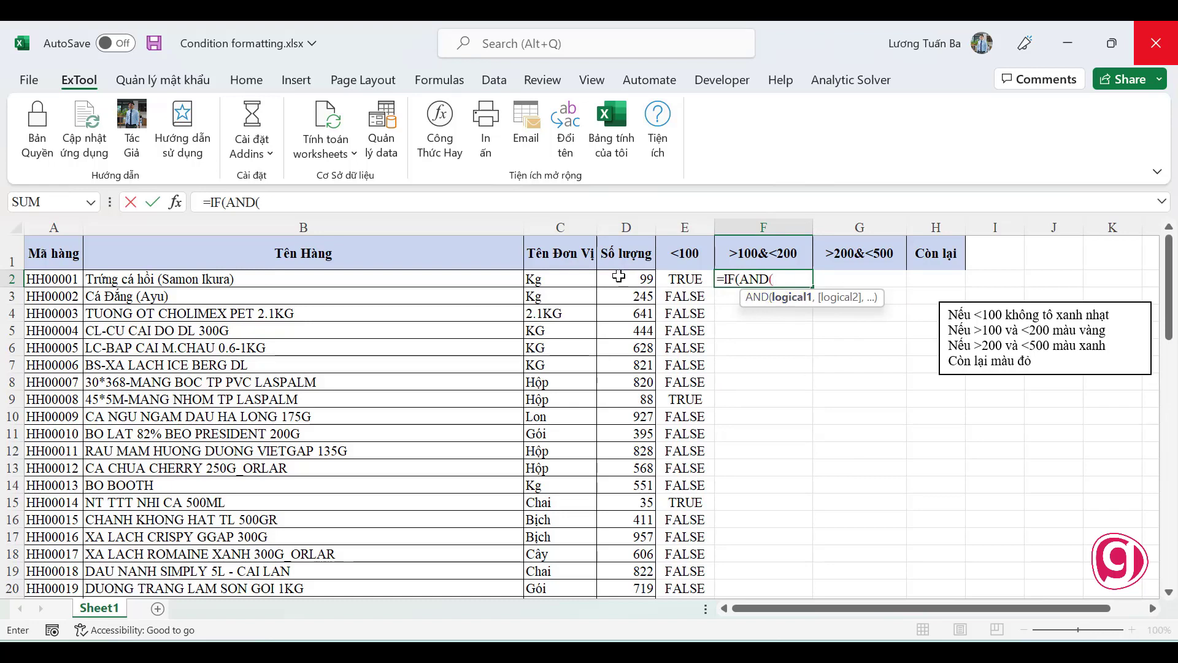
click(618, 277)
text(>=)
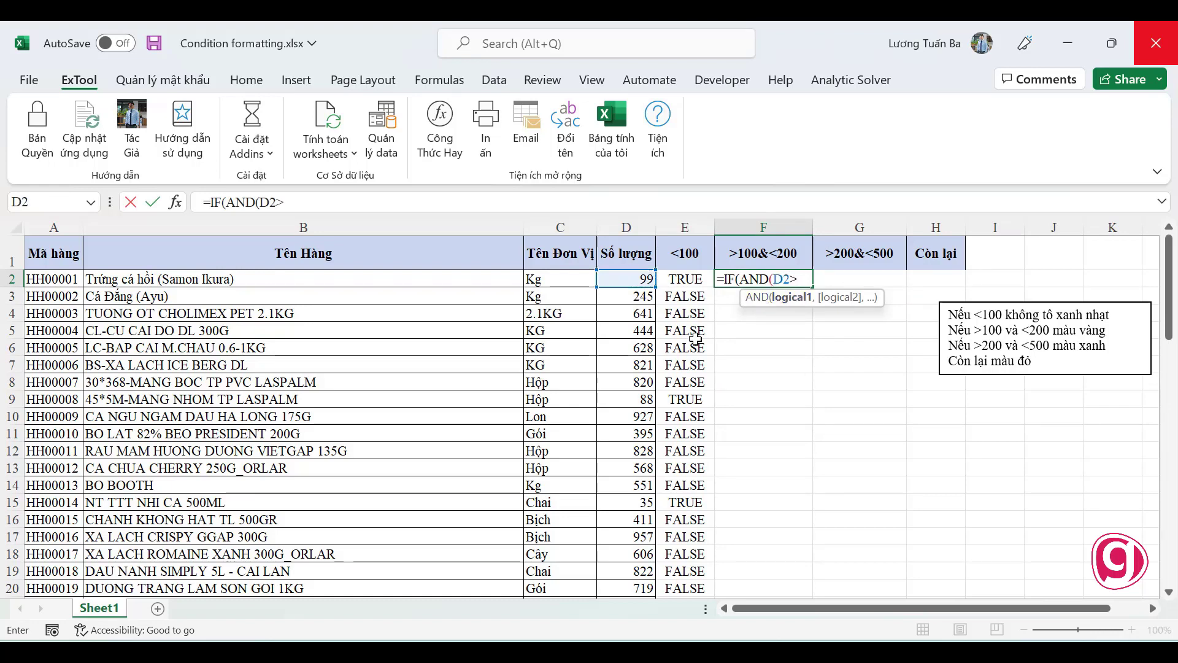
text(100)
text(,)
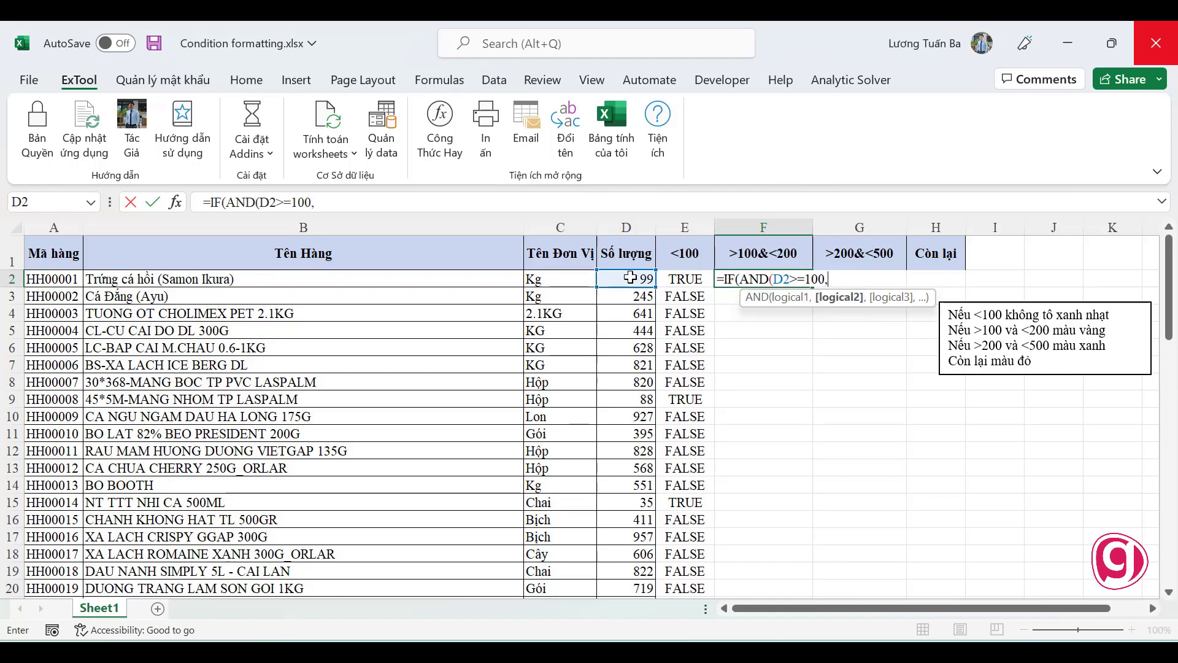
click(630, 278)
text(<=)
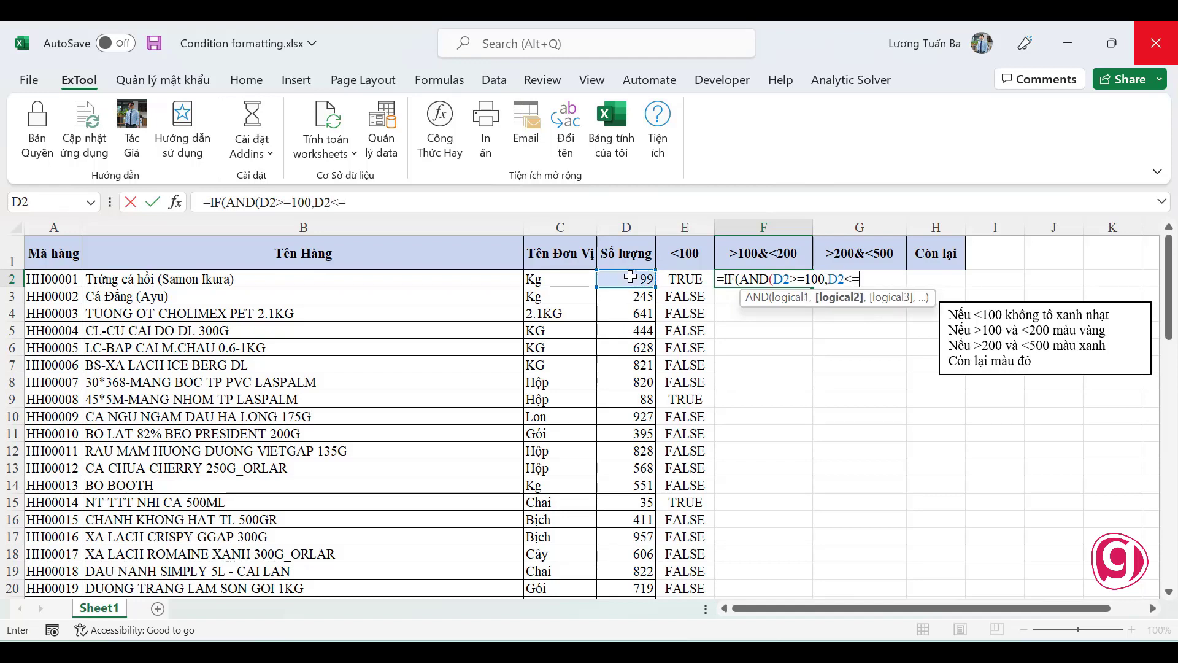
text(200)
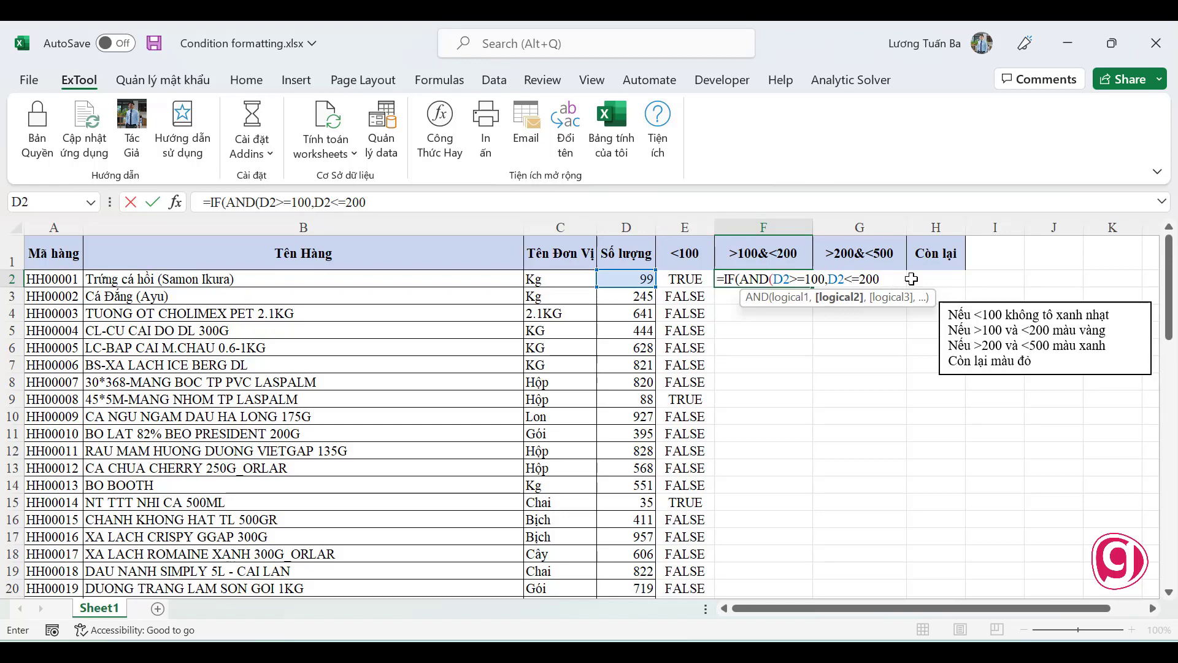
text(, TRUE)
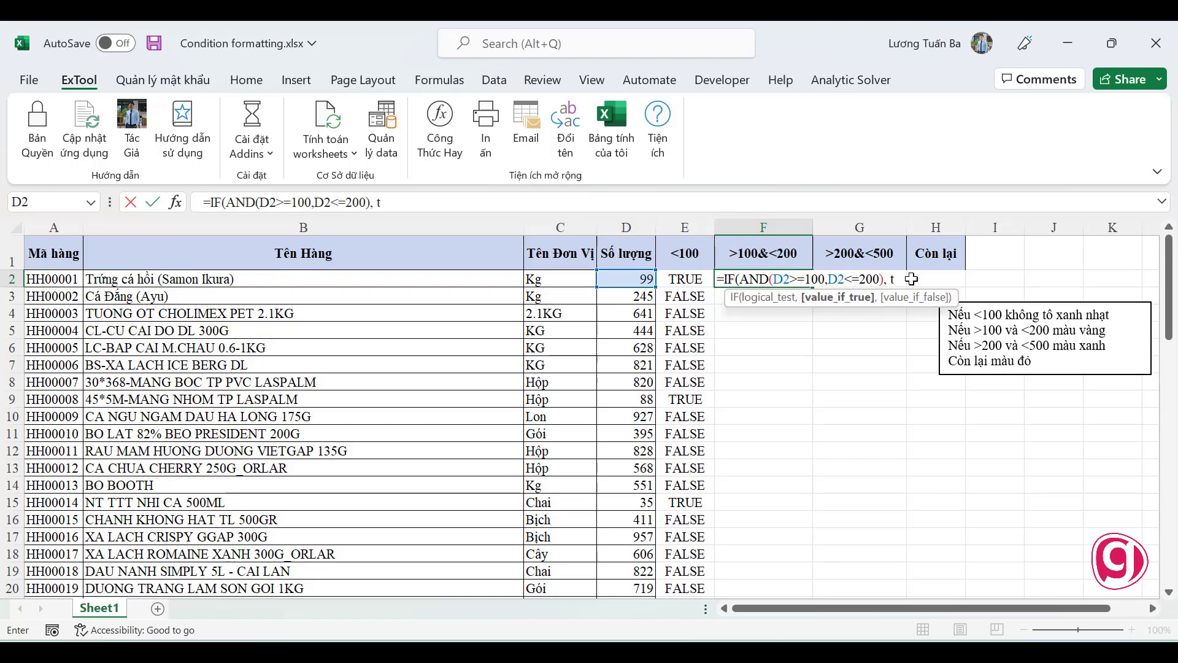
text(, fal)
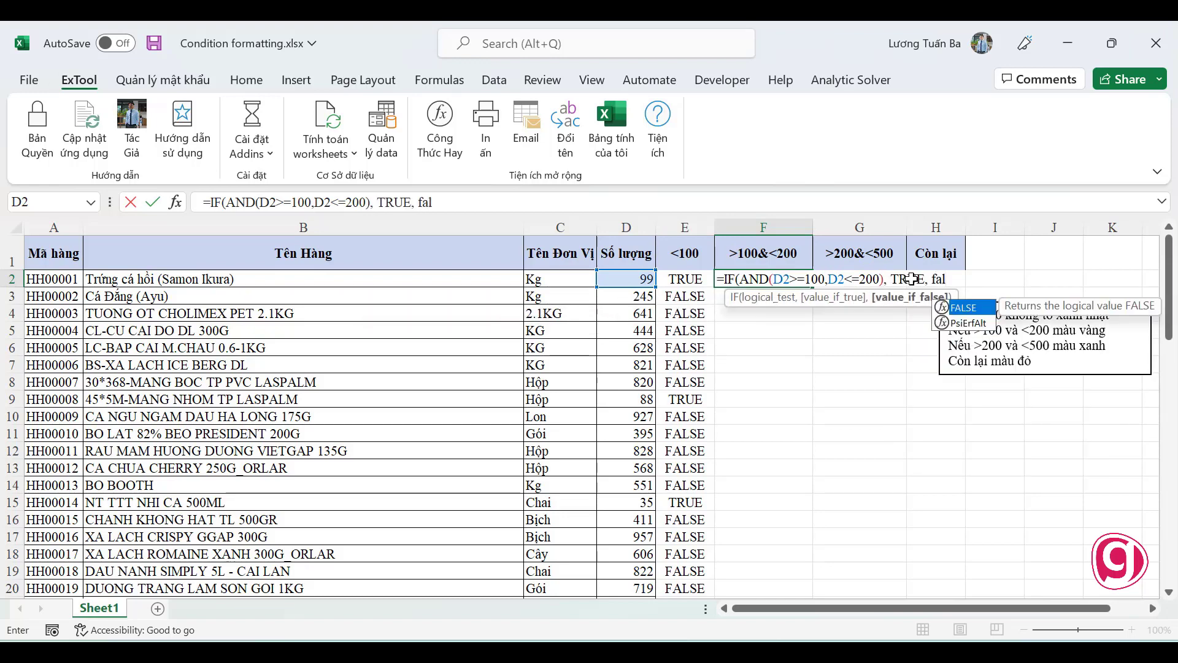
key(BackSpace)
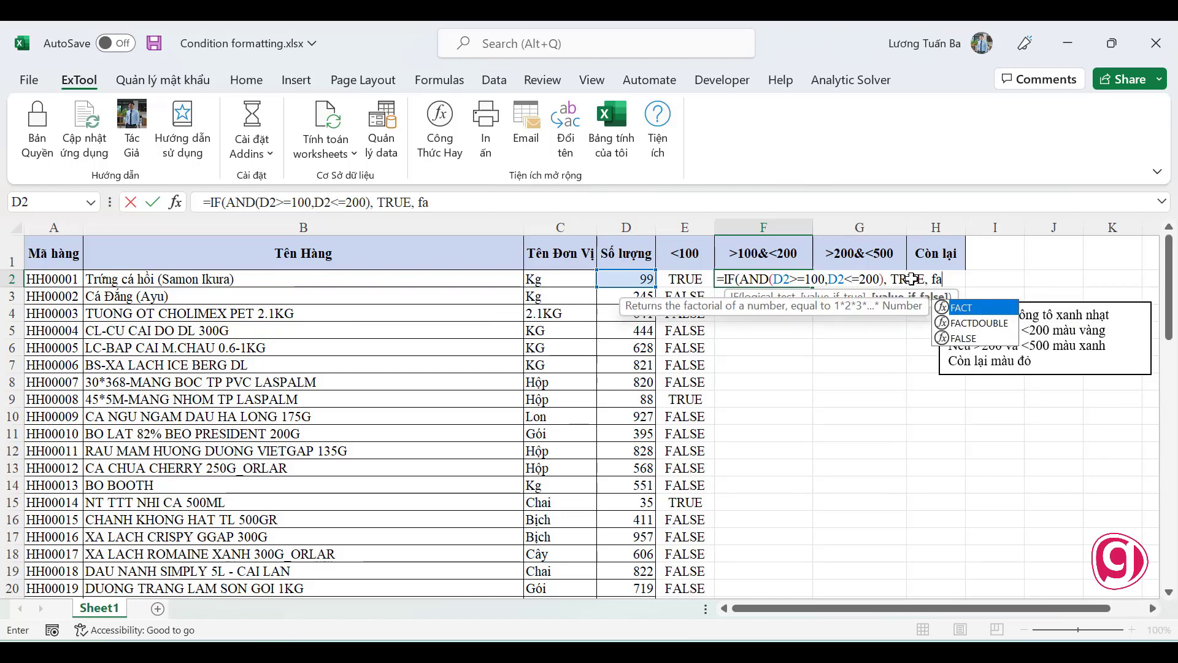
text(l)
key(Tab)
text())
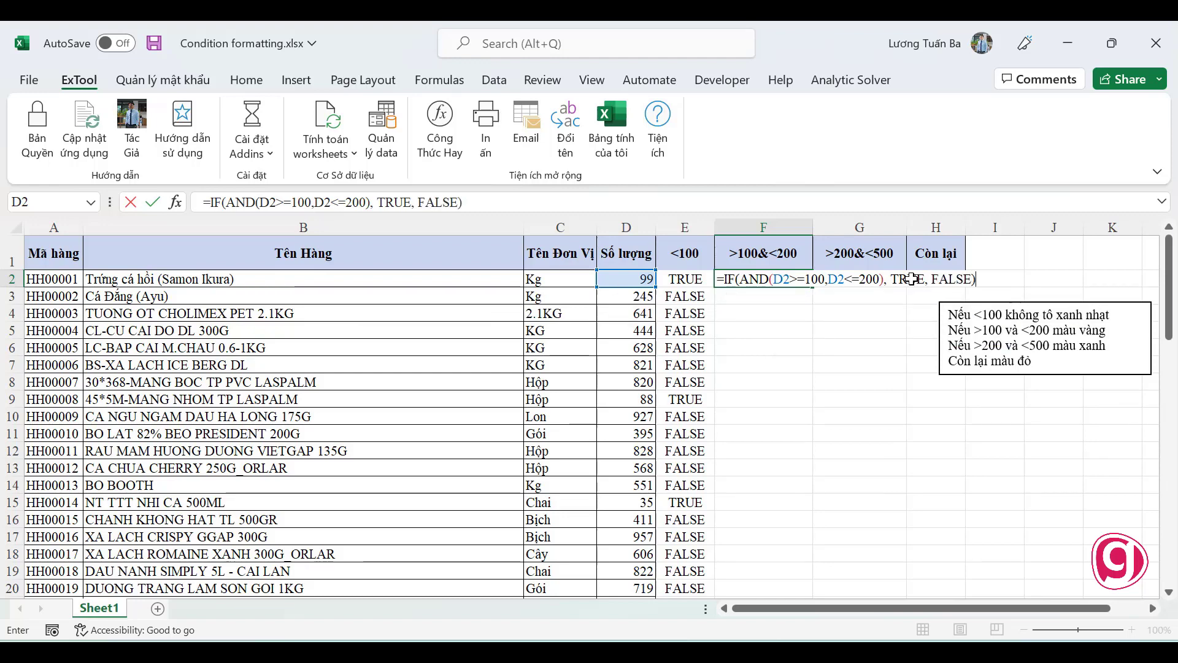
key(Return)
- Fill the F2 formula down column F and check the copy in F37
click(807, 283)
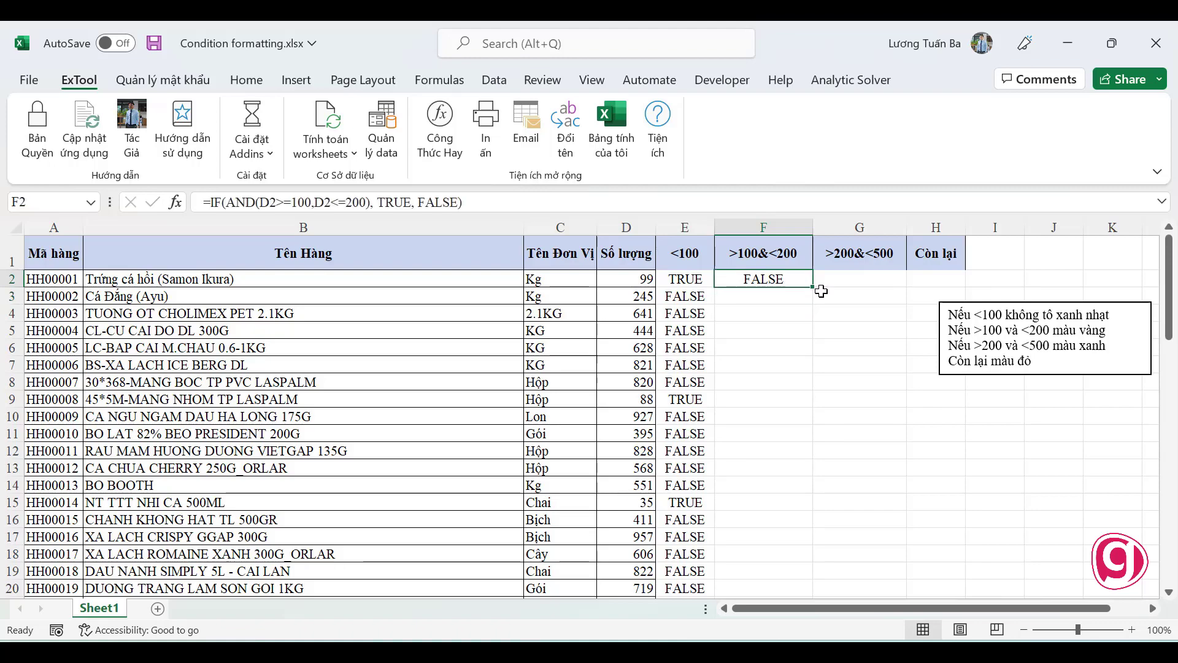
double_click(815, 288)
scroll(789, 392, down, 4)
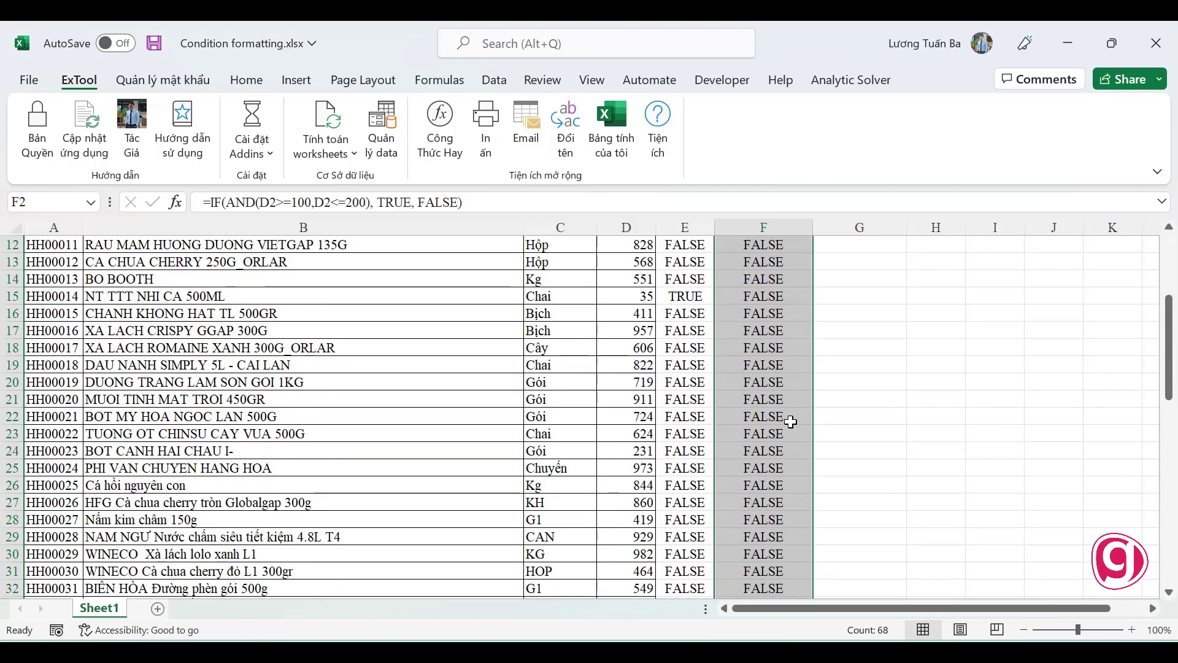
scroll(786, 424, down, 4)
scroll(783, 436, down, 2)
click(755, 366)
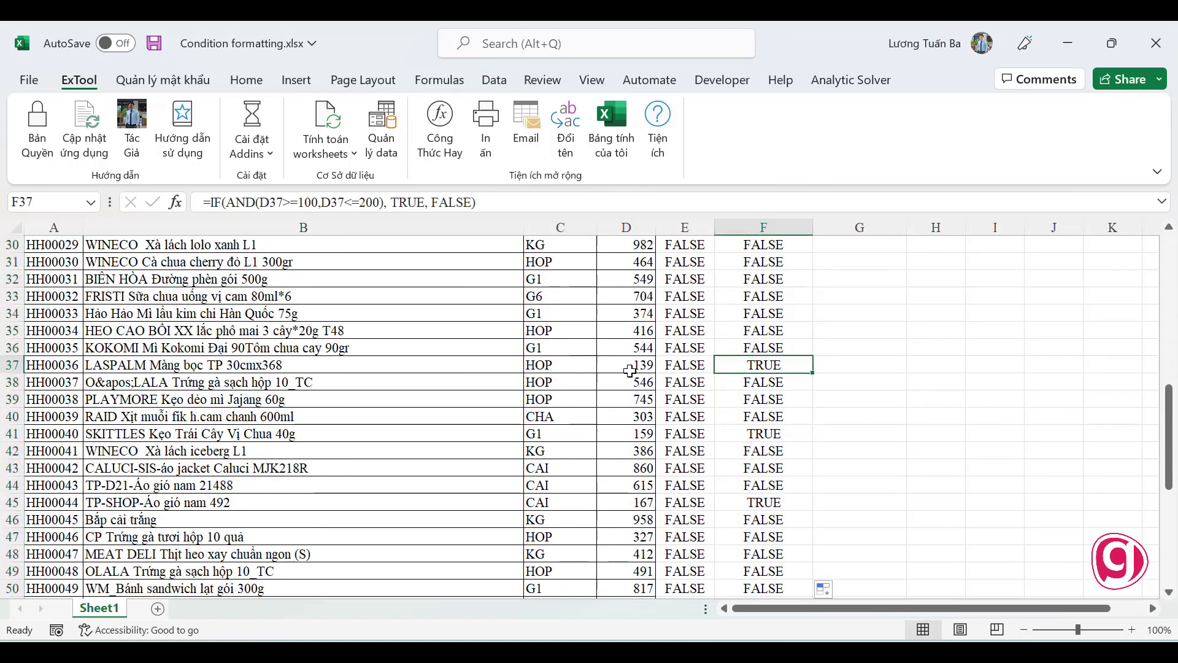
scroll(761, 368, up, 7)
scroll(767, 337, up, 3)
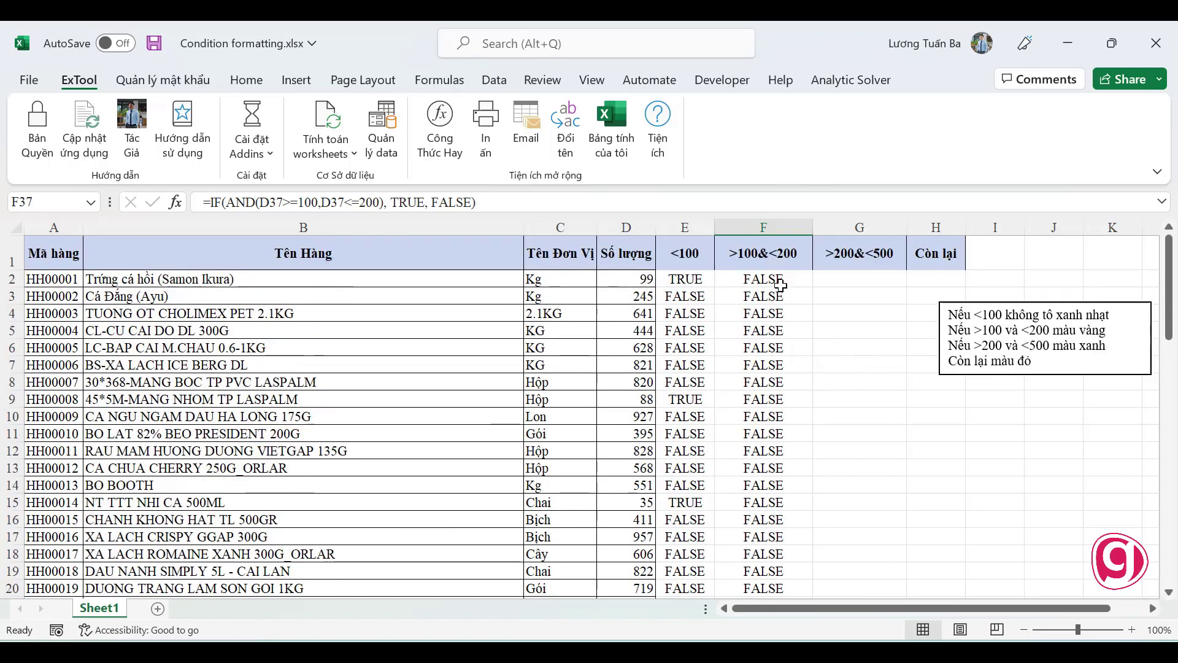
click(780, 284)
- Change F2's references to D$2 and $D2, then copy its formula text
drag(814, 288, 764, 279)
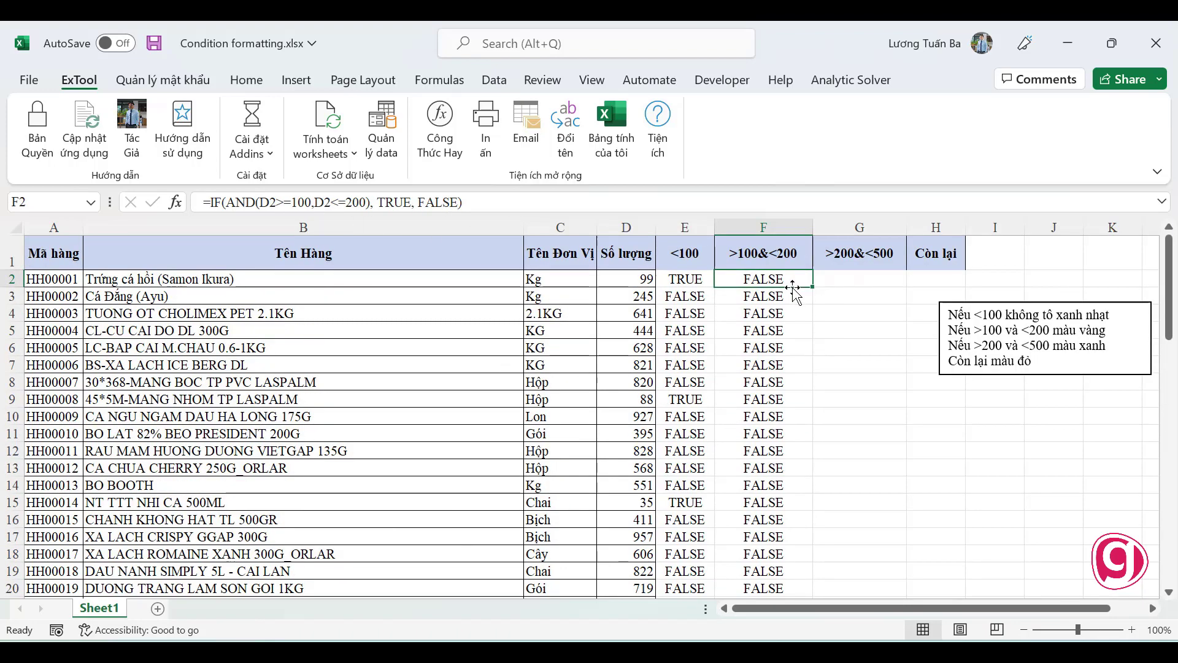
click(258, 205)
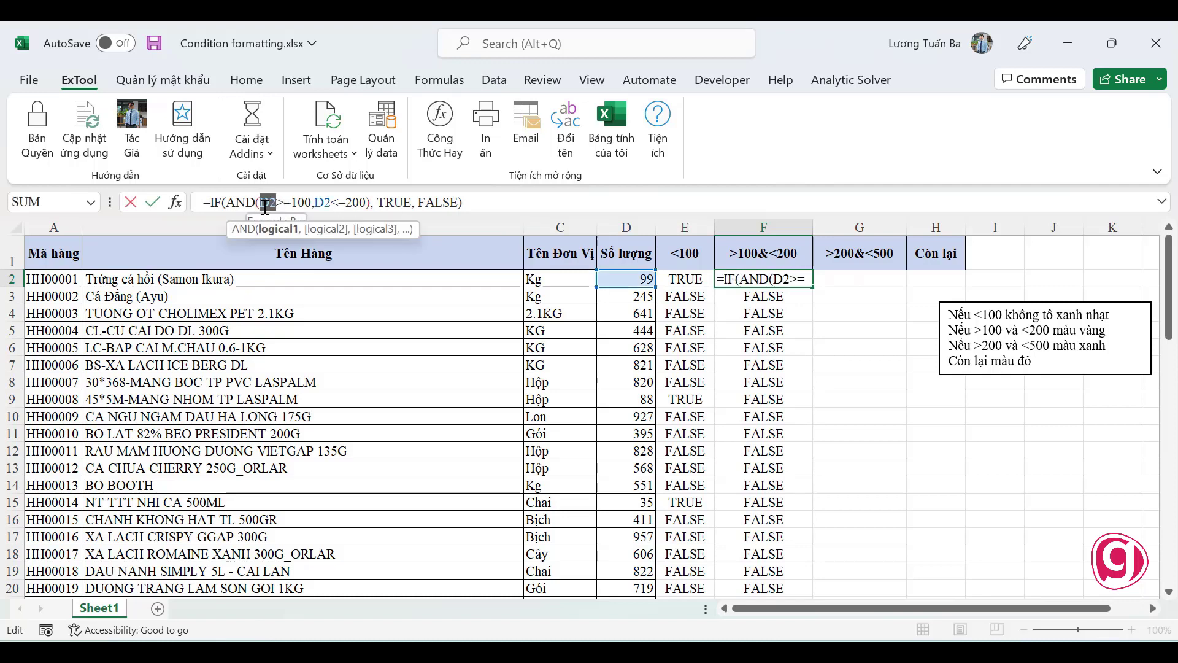
key(F4)
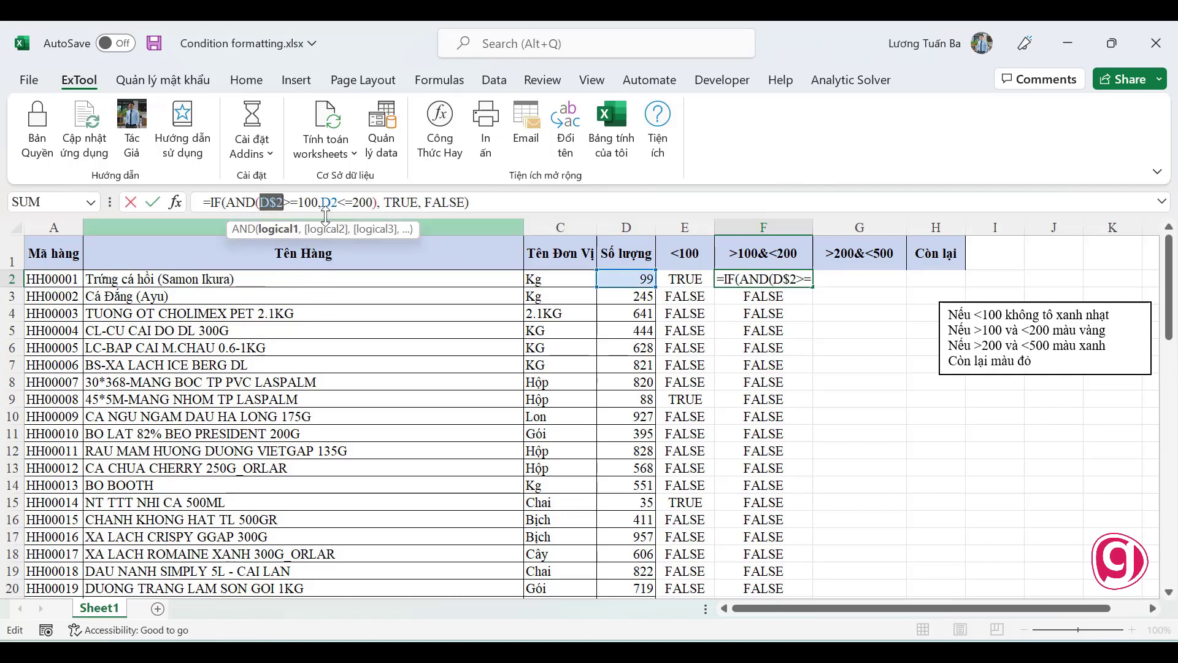
key(F4)
key(Right)
key(Right)
key(Right)
key(F4)
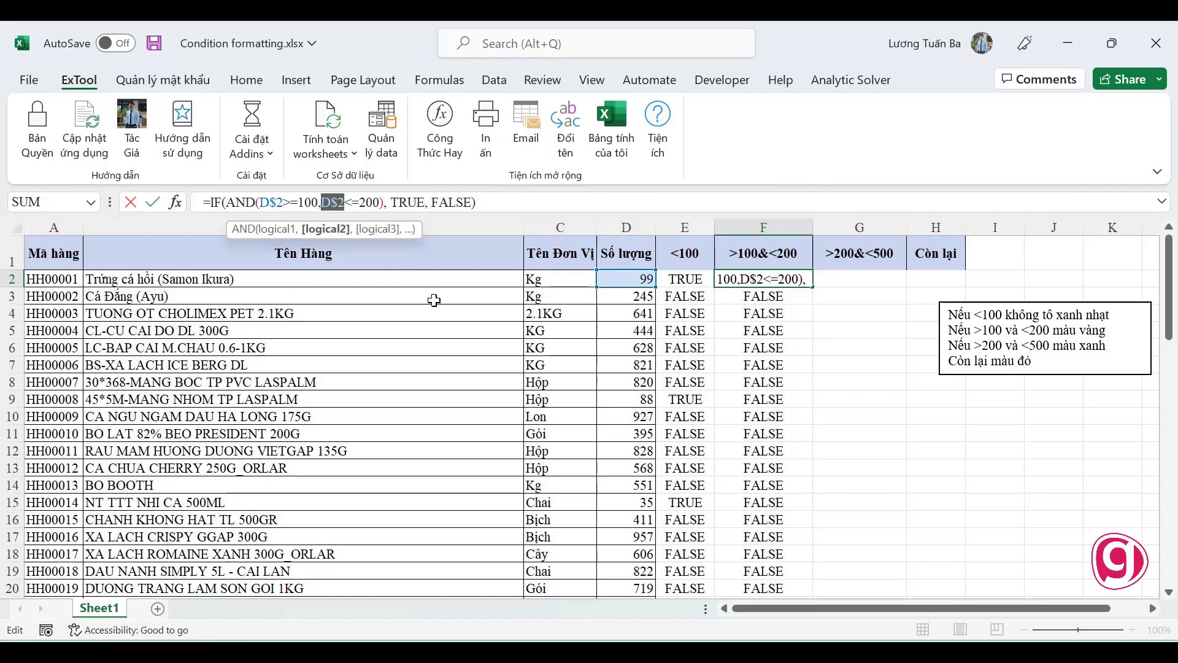
key(F4)
key(Return)
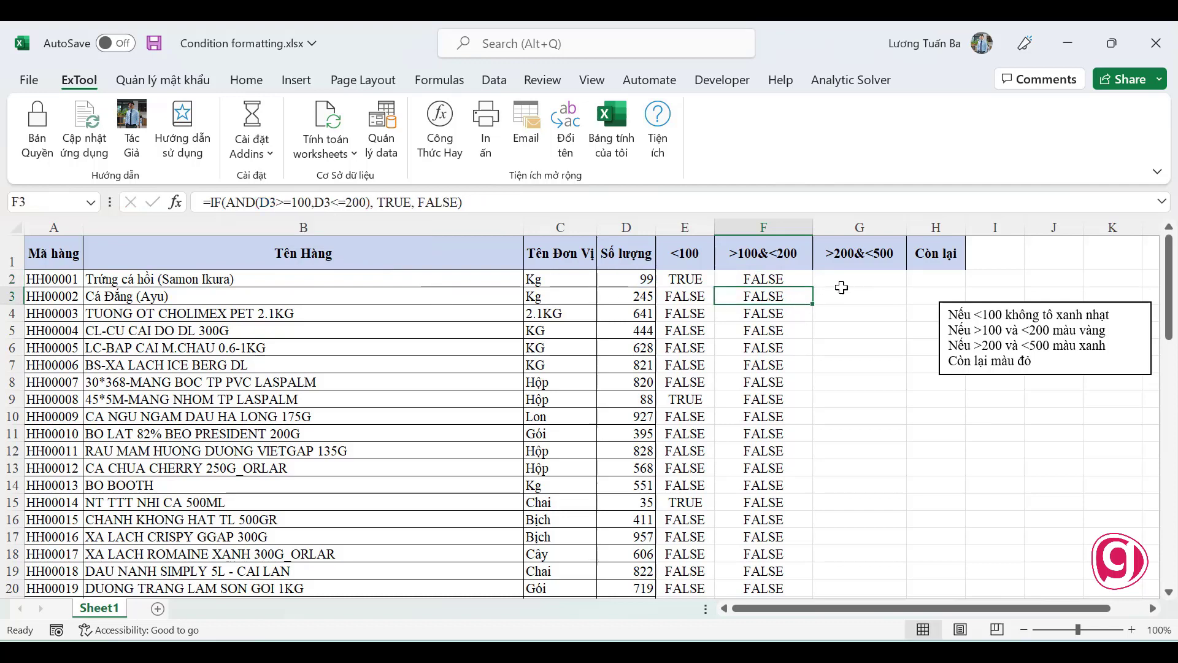
click(739, 275)
drag(516, 203, 203, 203)
key(ctrl+c)
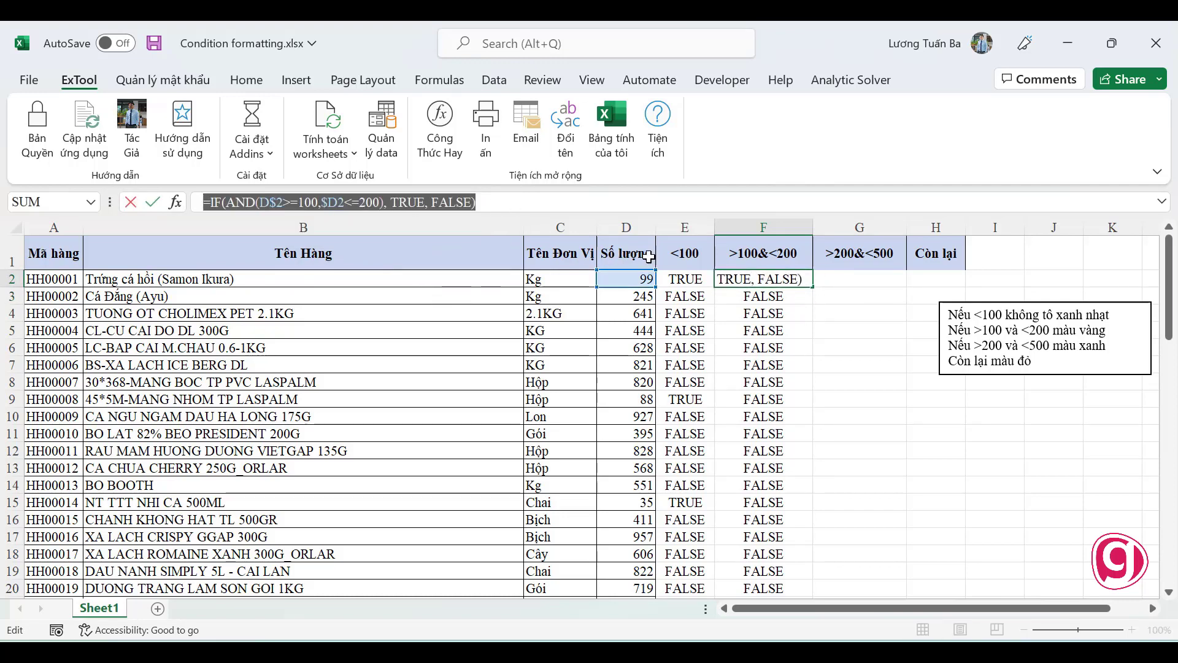
key(Escape)
- Paste the copied formula into G2 and remove the duplicate equals sign
click(843, 282)
text(=)
key(ctrl+v)
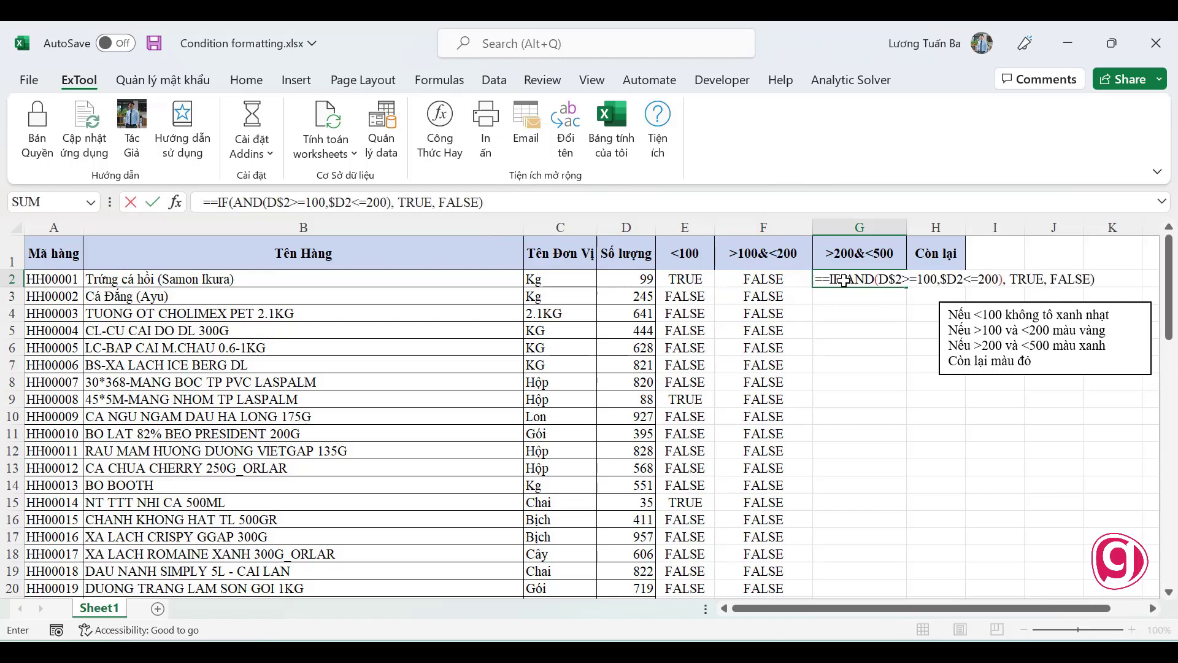
click(843, 282)
key(Home)
key(Delete)
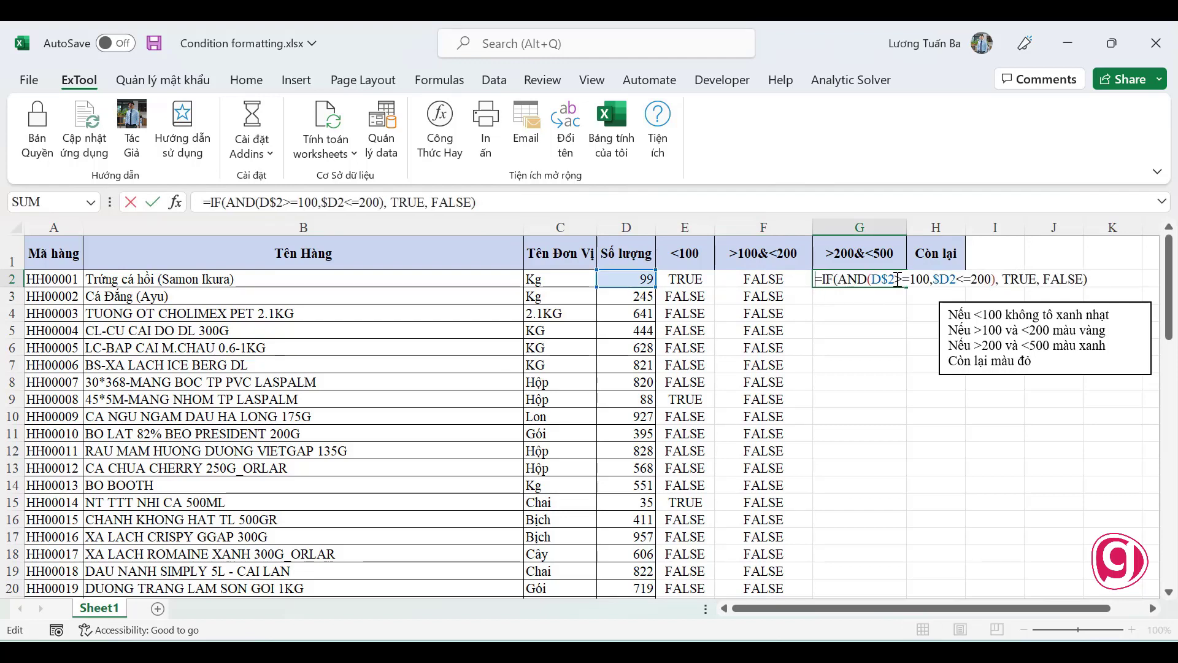
- Change G2's limits to a strict >200 lower test and <=500 upper test
click(897, 279)
key(BackSpace)
text(3)
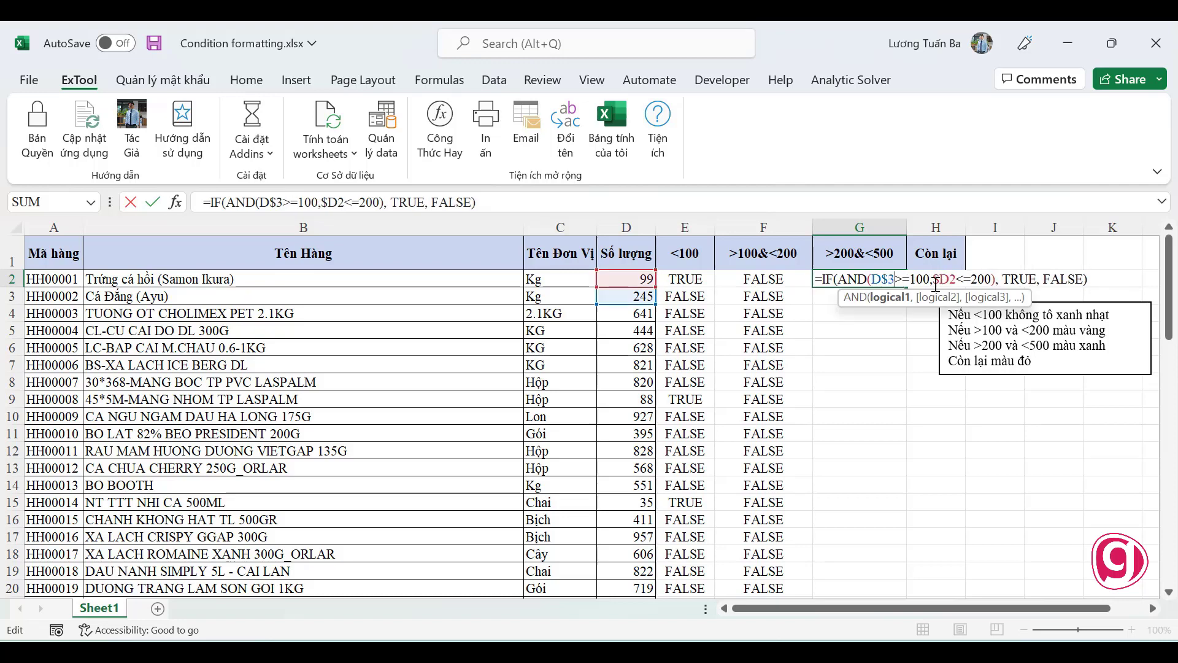
key(Right)
key(Right)
key(Right)
key(BackSpace)
text(2)
key(Left)
key(BackSpace)
click(970, 279)
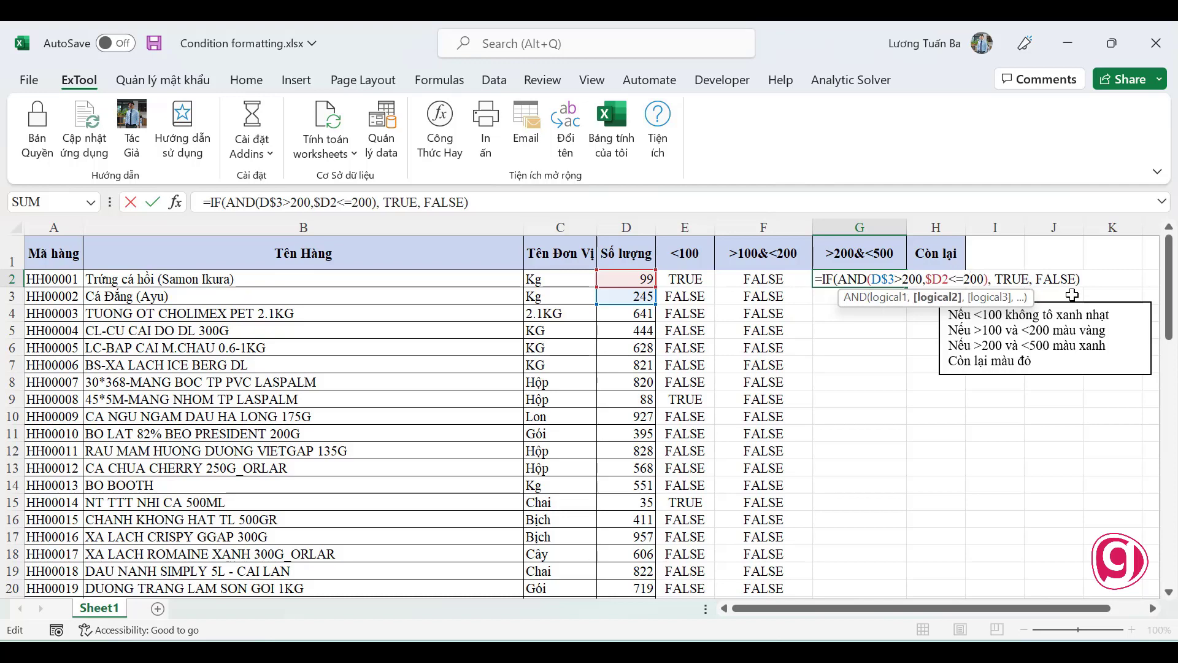
key(BackSpace)
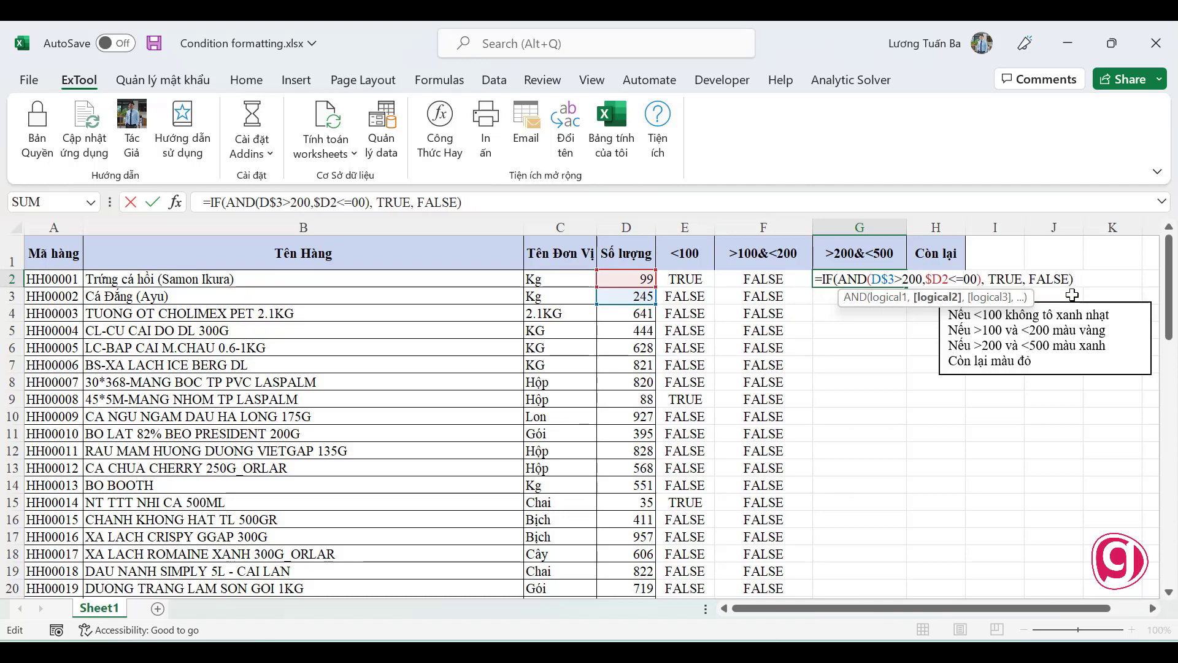
text(5)
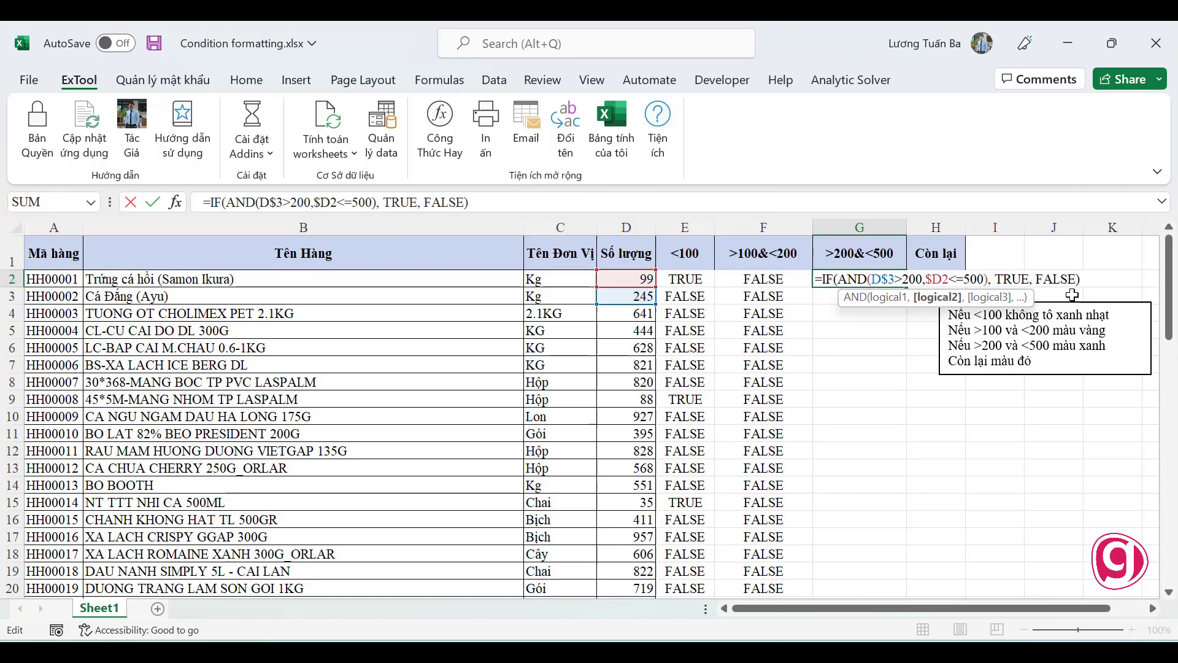
- Correct G2's references to D$2 and $D2 and commit the formula
double_click(860, 279)
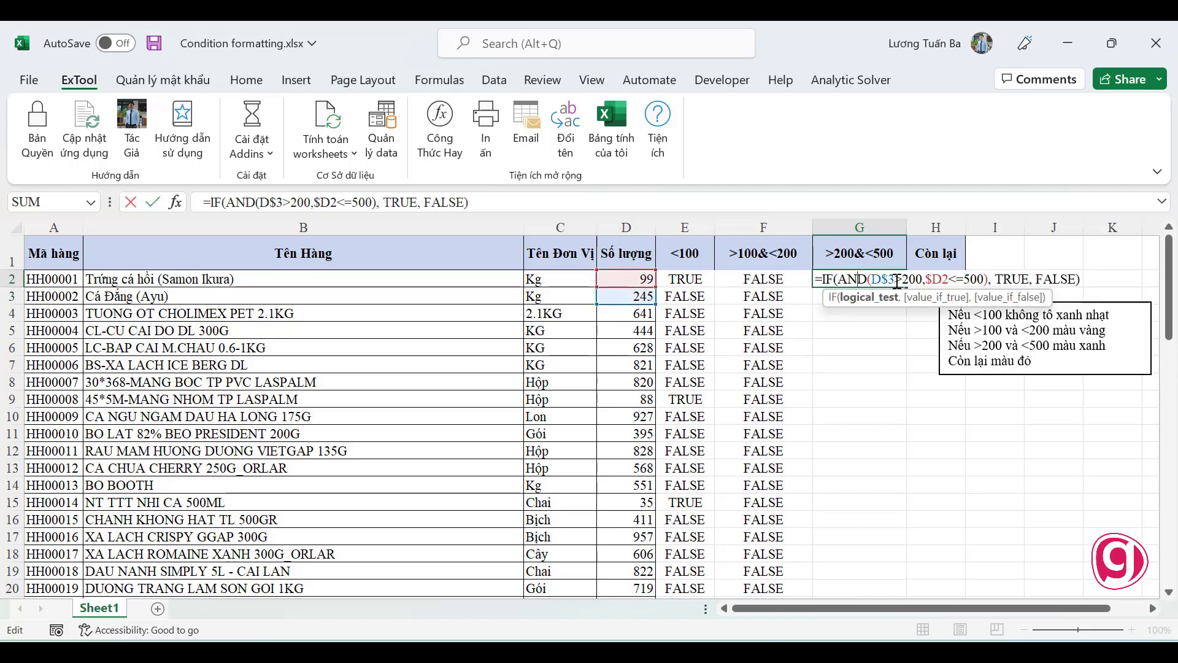
click(934, 279)
click(949, 279)
key(BackSpace)
text(3)
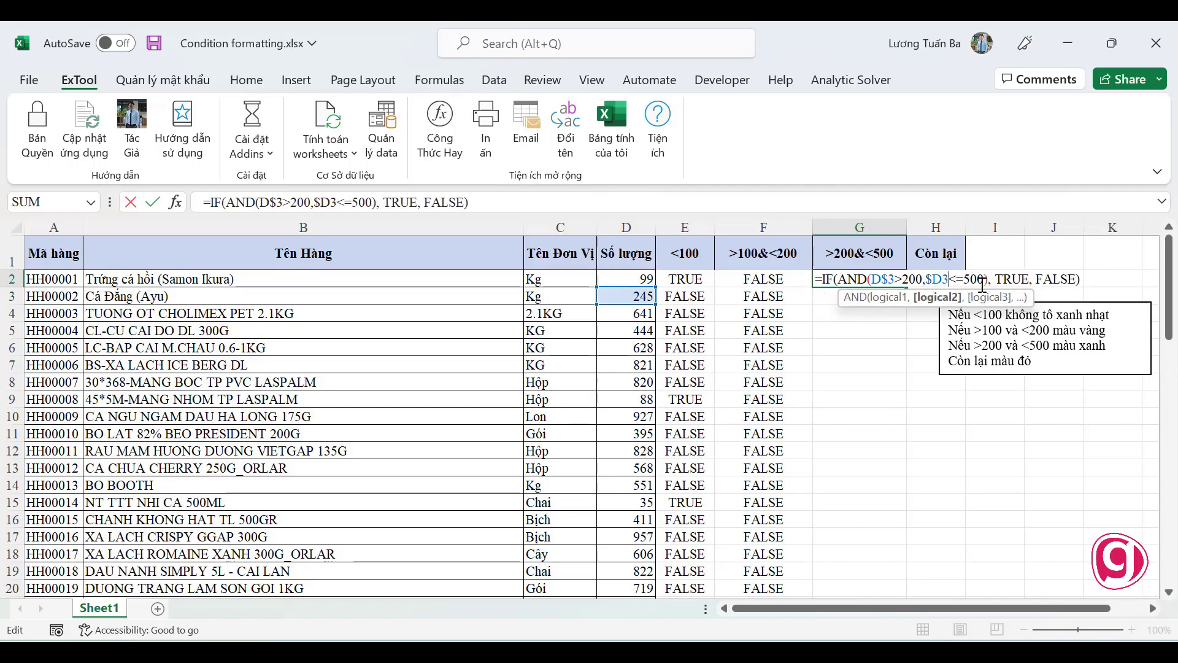
click(896, 278)
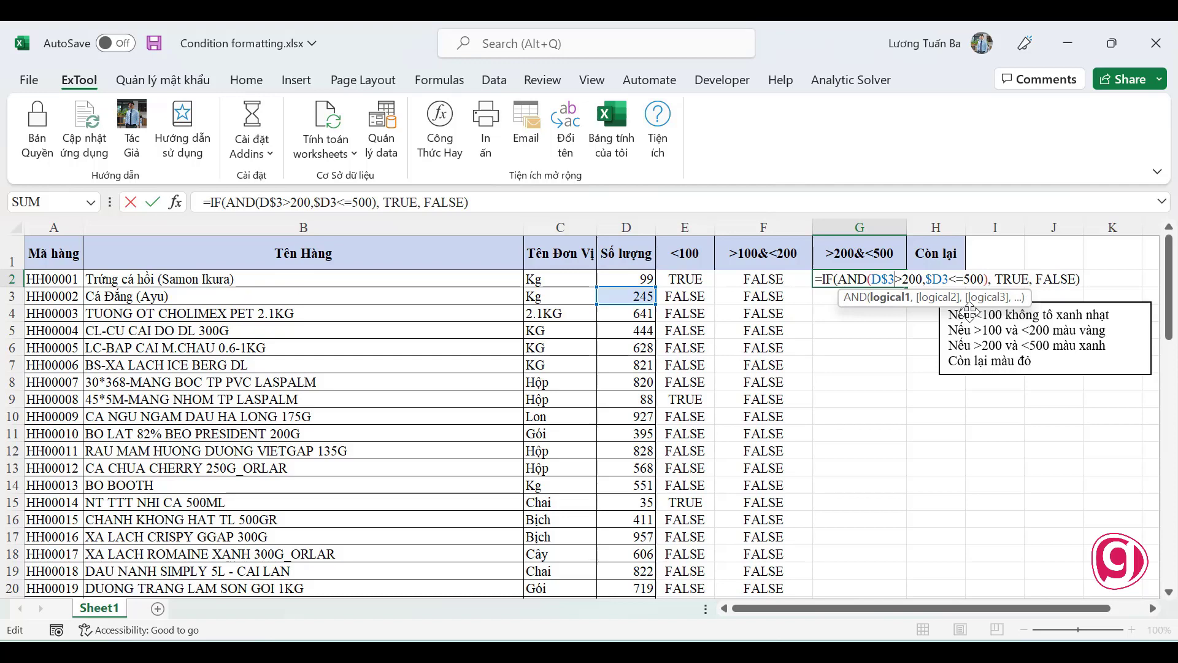
key(BackSpace)
text(2)
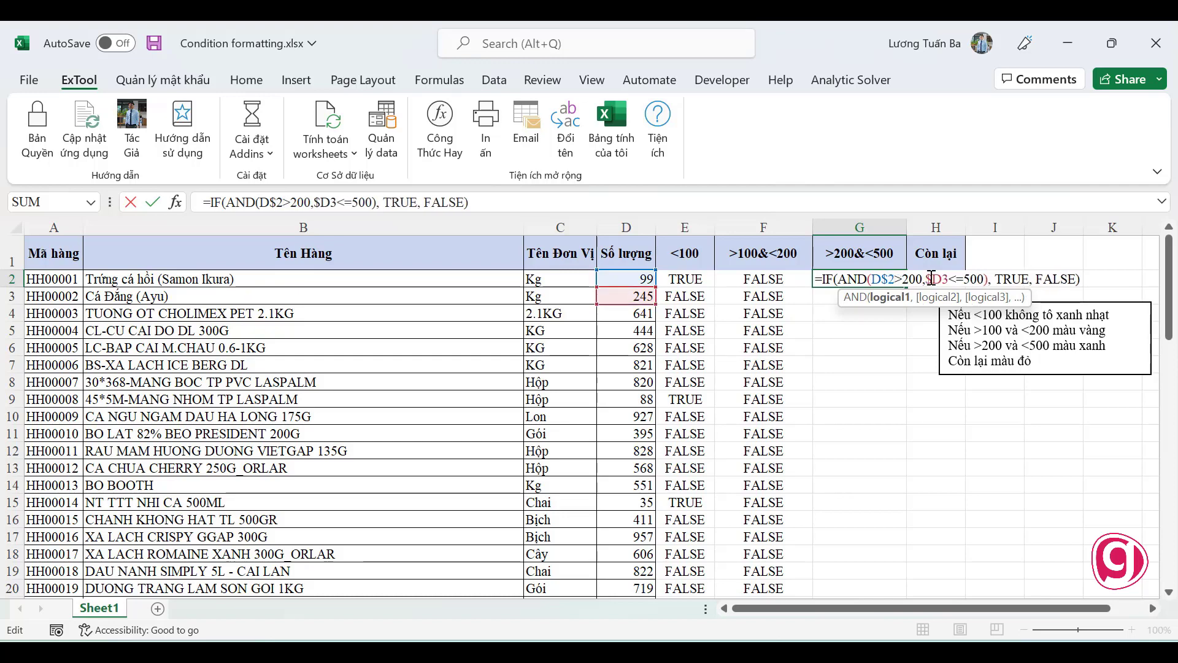
click(947, 279)
key(BackSpace)
text(2)
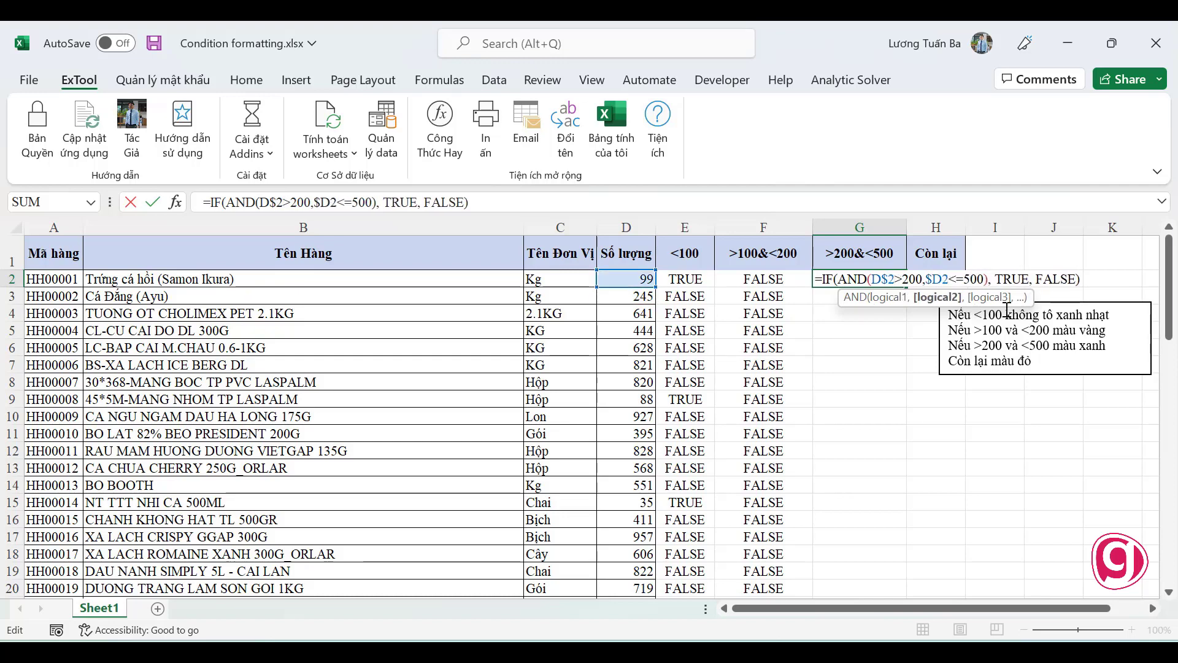
key(Return)
- Fill the G2 formula down column G
click(860, 279)
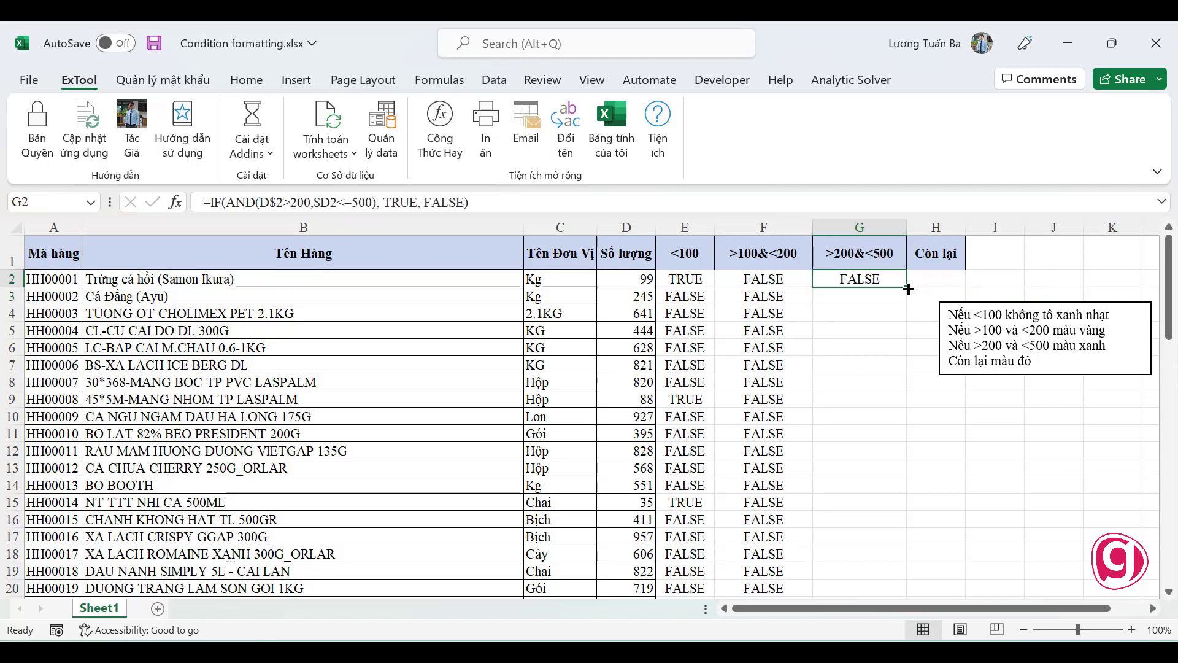
double_click(908, 289)
click(1026, 355)
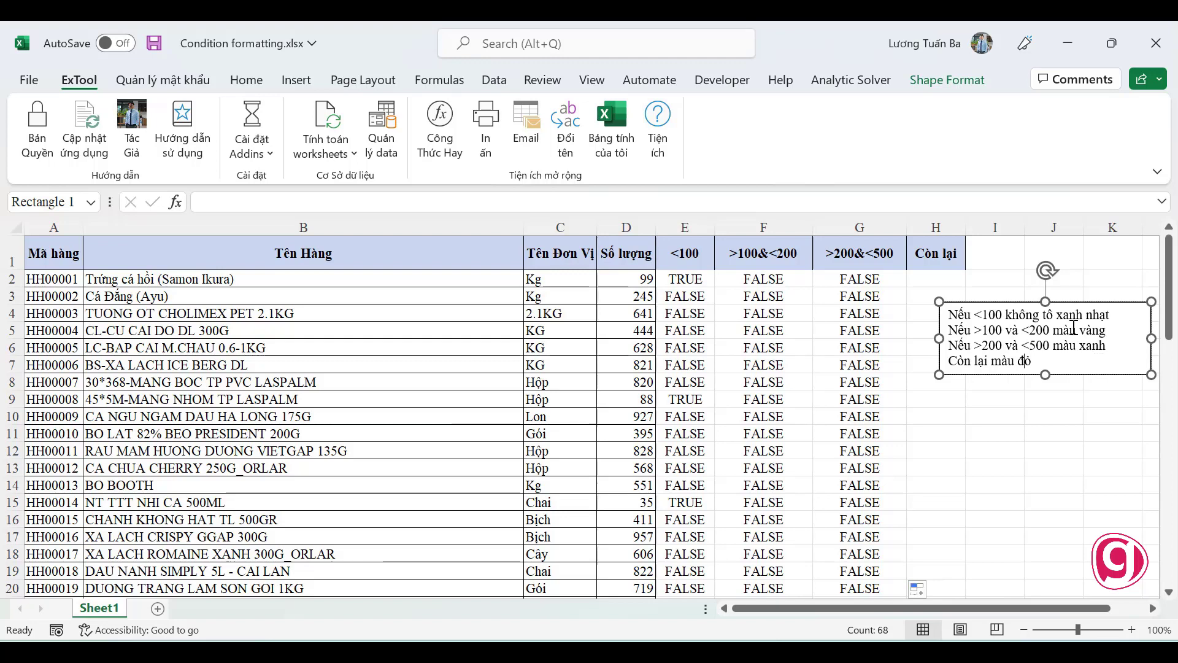
- Move the note box beside the header row and copy E2's formula text
click(1046, 279)
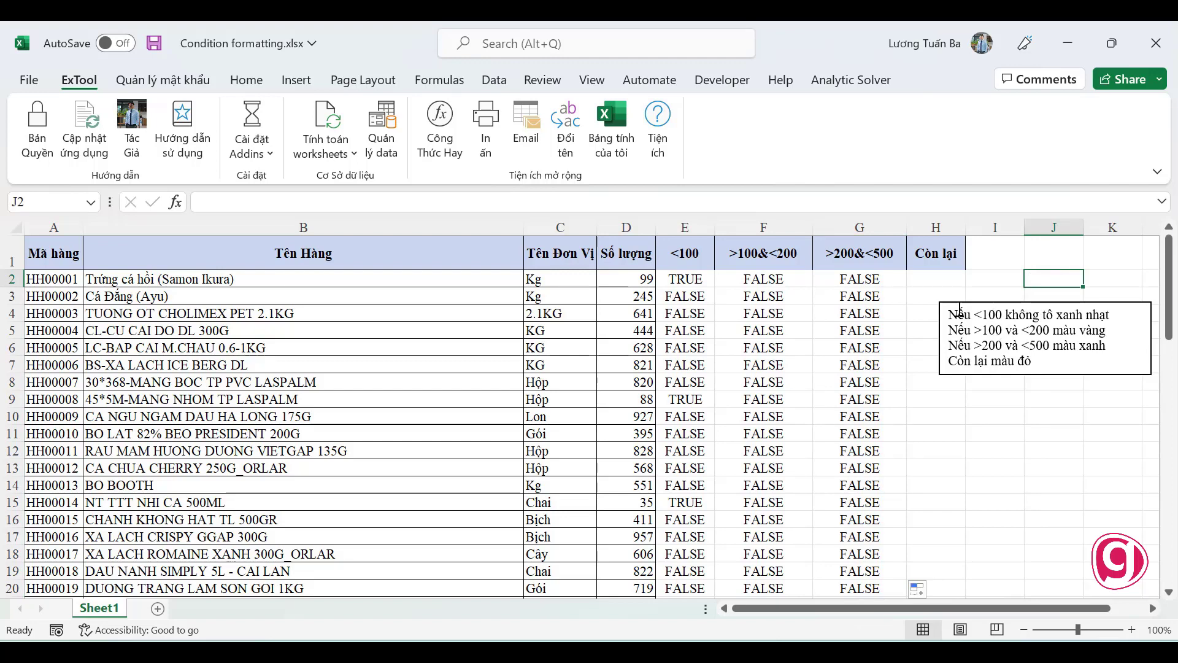
drag(980, 302, 1041, 234)
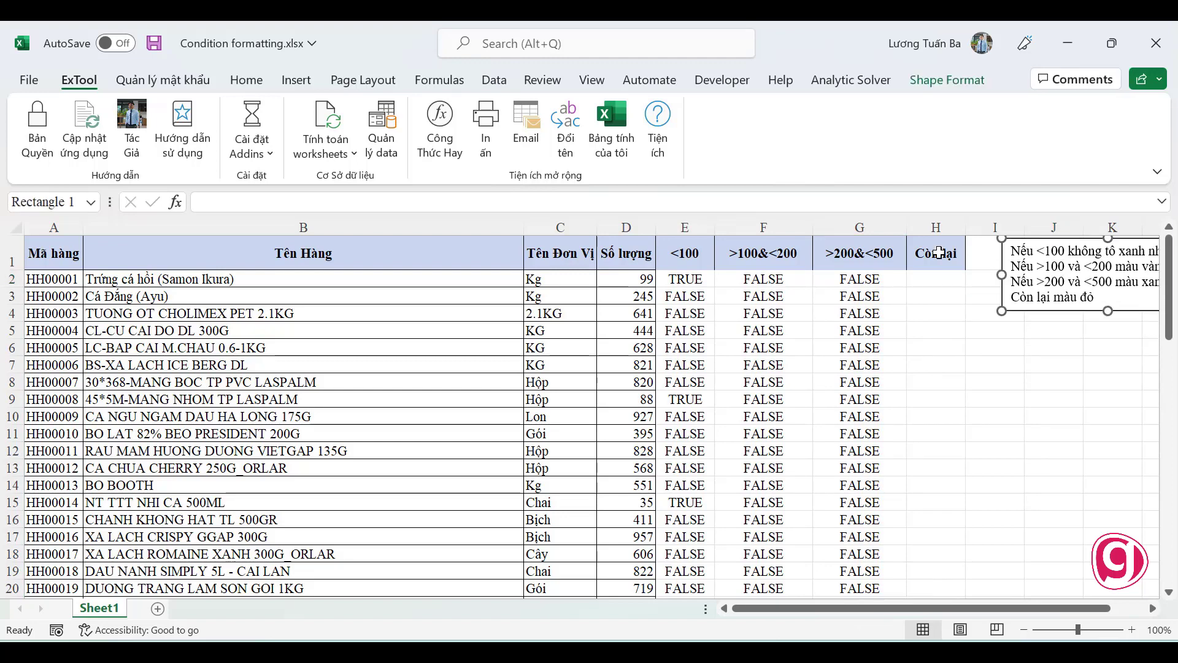
click(698, 280)
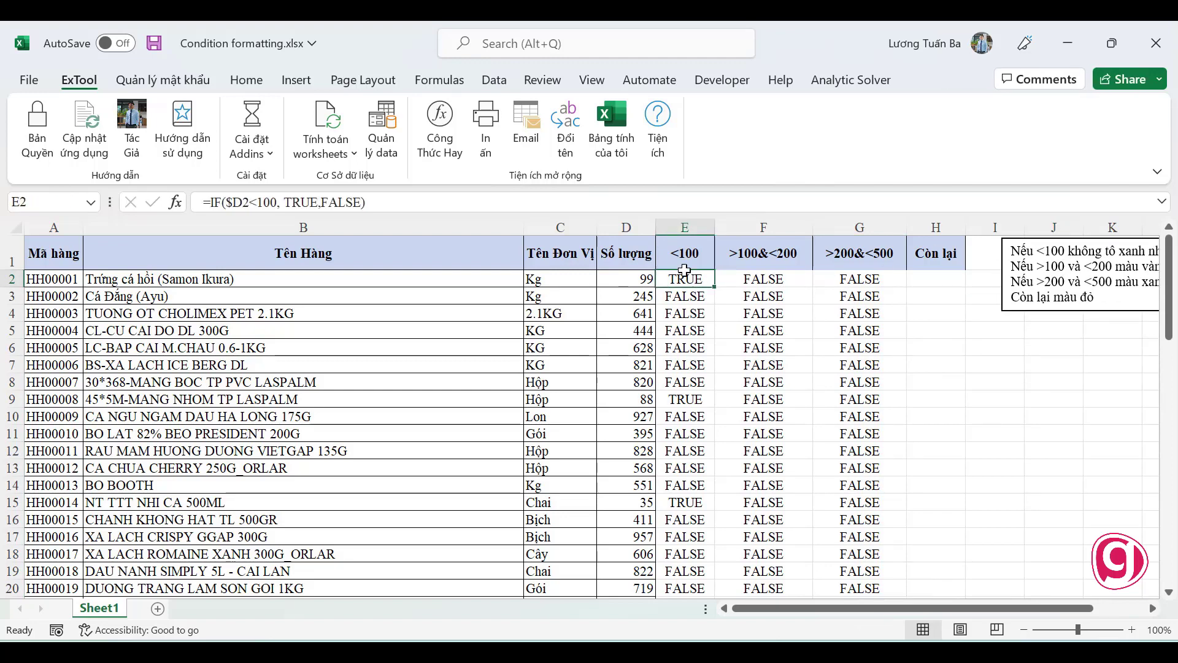
click(389, 202)
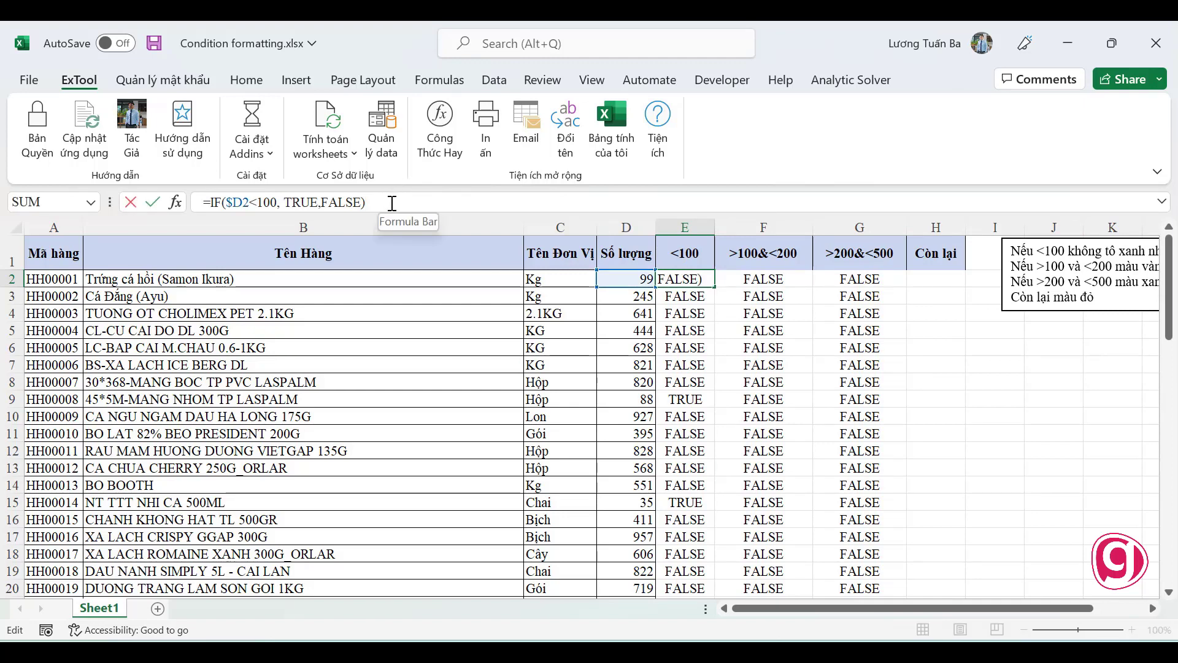
drag(392, 202, 210, 202)
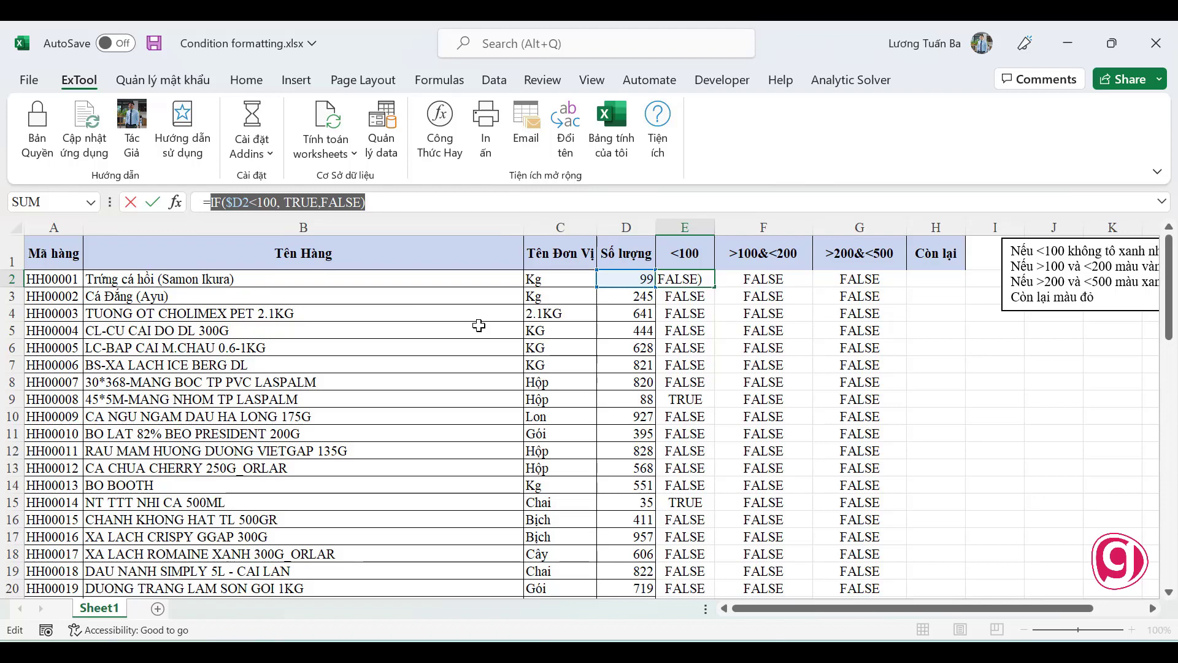
key(Escape)
- Select the table range A2:D69 and open Home > Conditional Formatting
drag(52, 279, 655, 584)
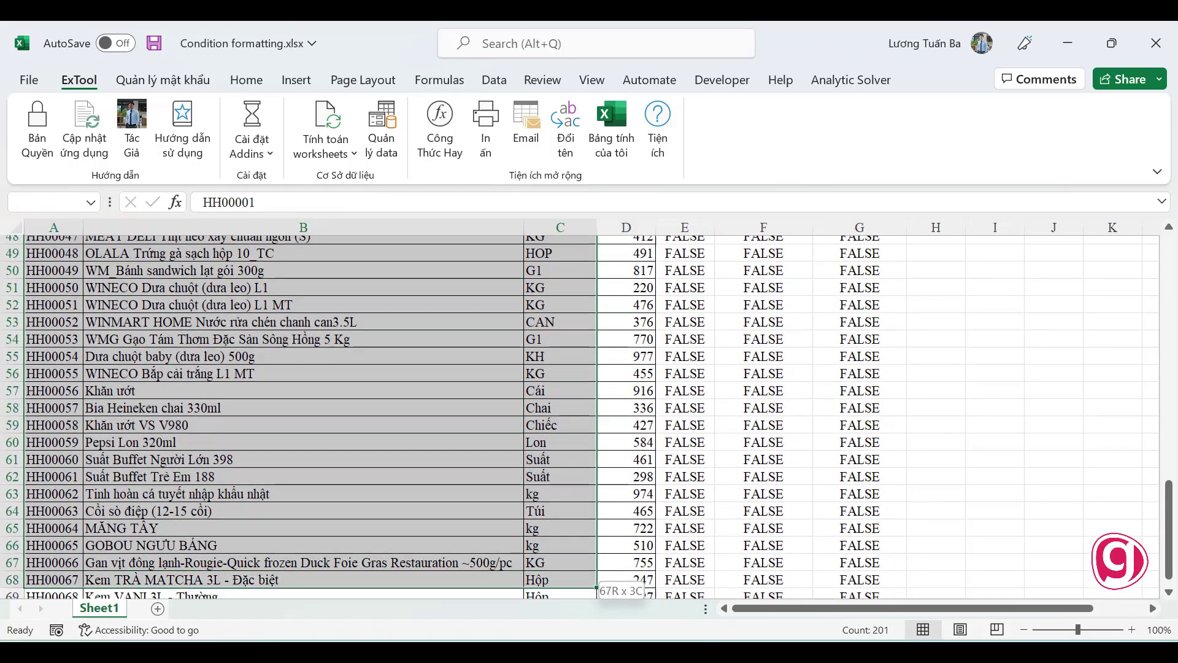
drag(656, 583, 614, 572)
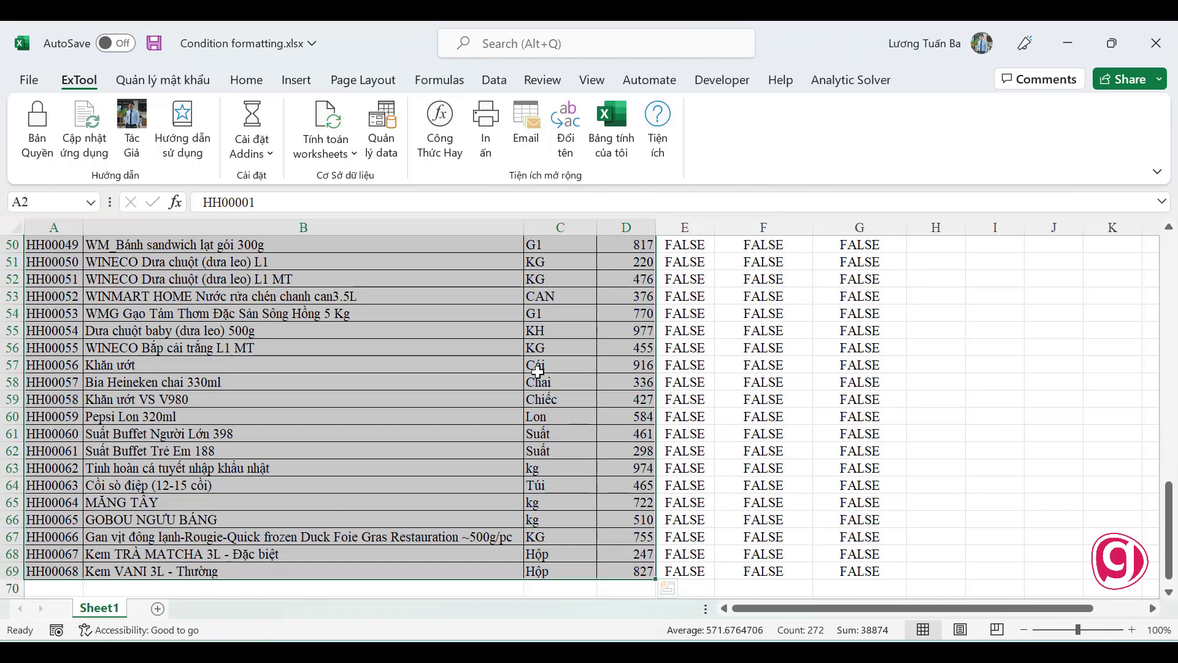
scroll(523, 328, up, 12)
click(246, 80)
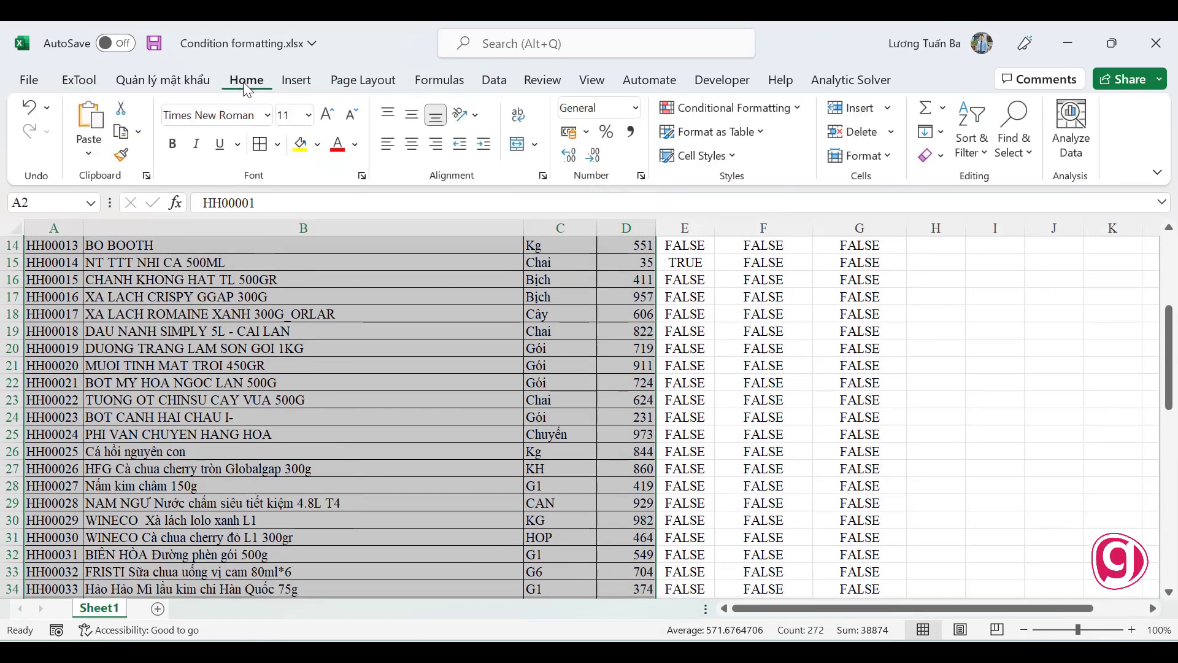
click(796, 108)
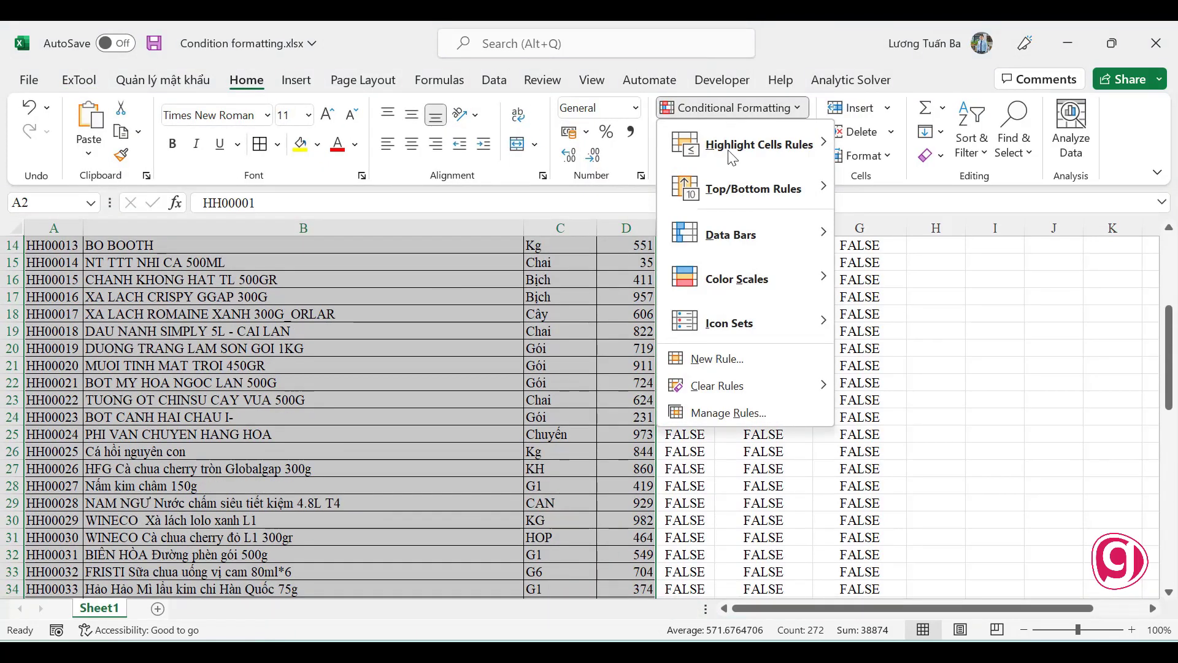
- Start a new formula-based rule with =IF($D2<100, TRUE,FALSE)
click(717, 358)
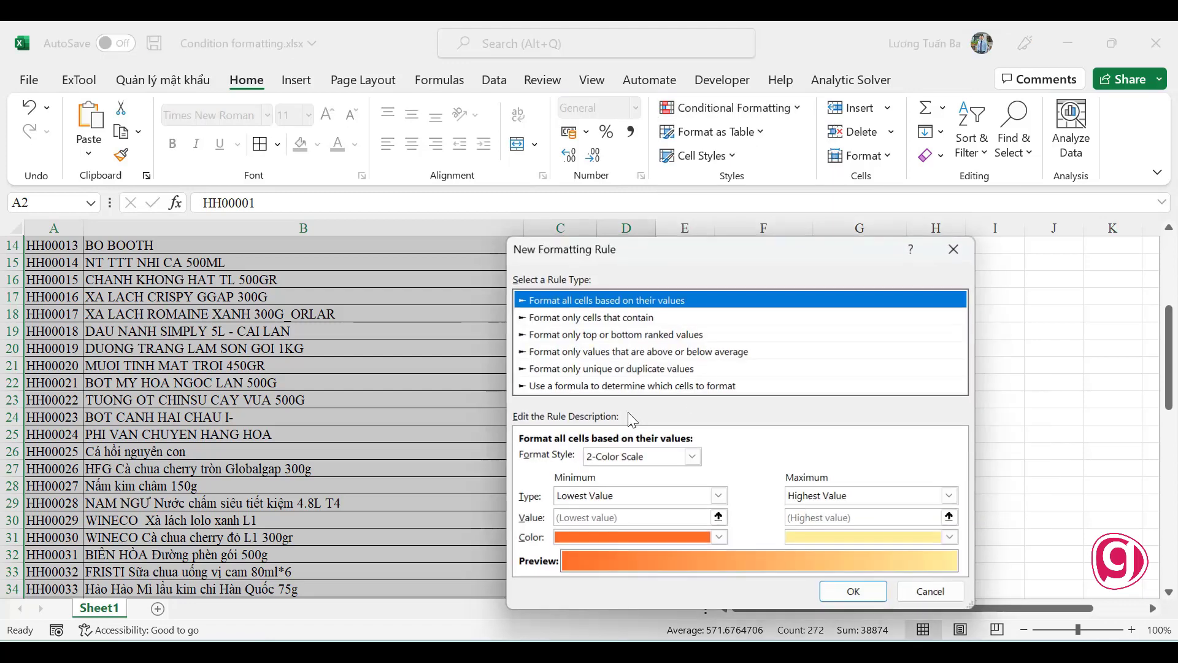
click(586, 386)
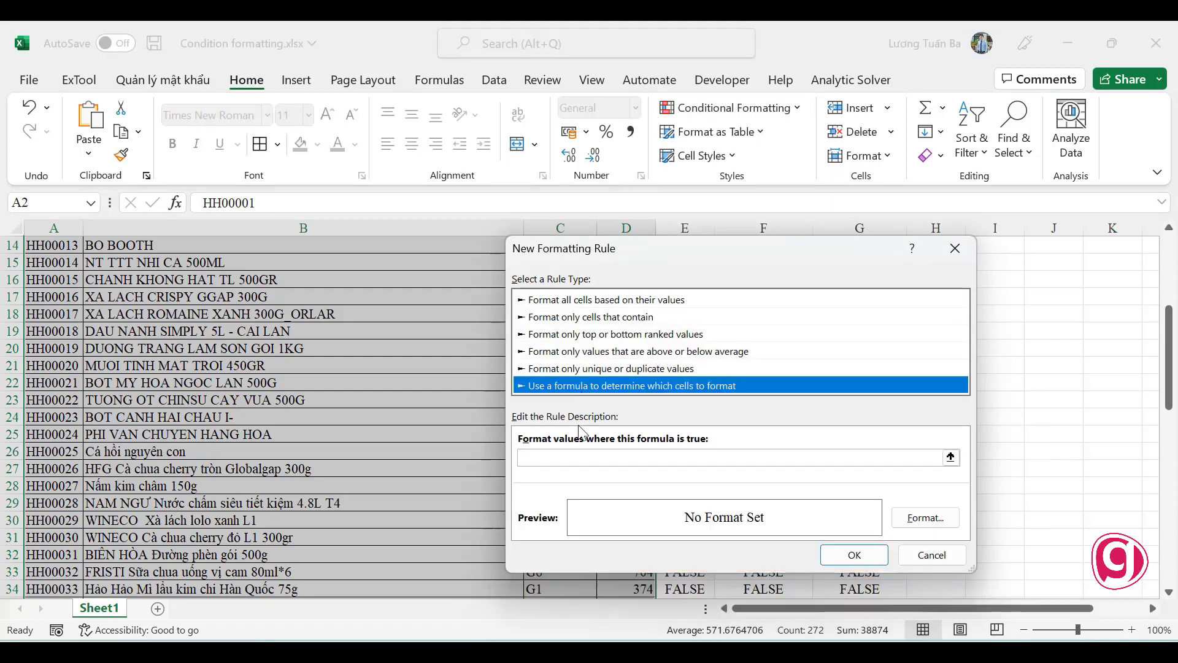
click(569, 459)
text(=IF($D2<100, TRUE,FALSE))
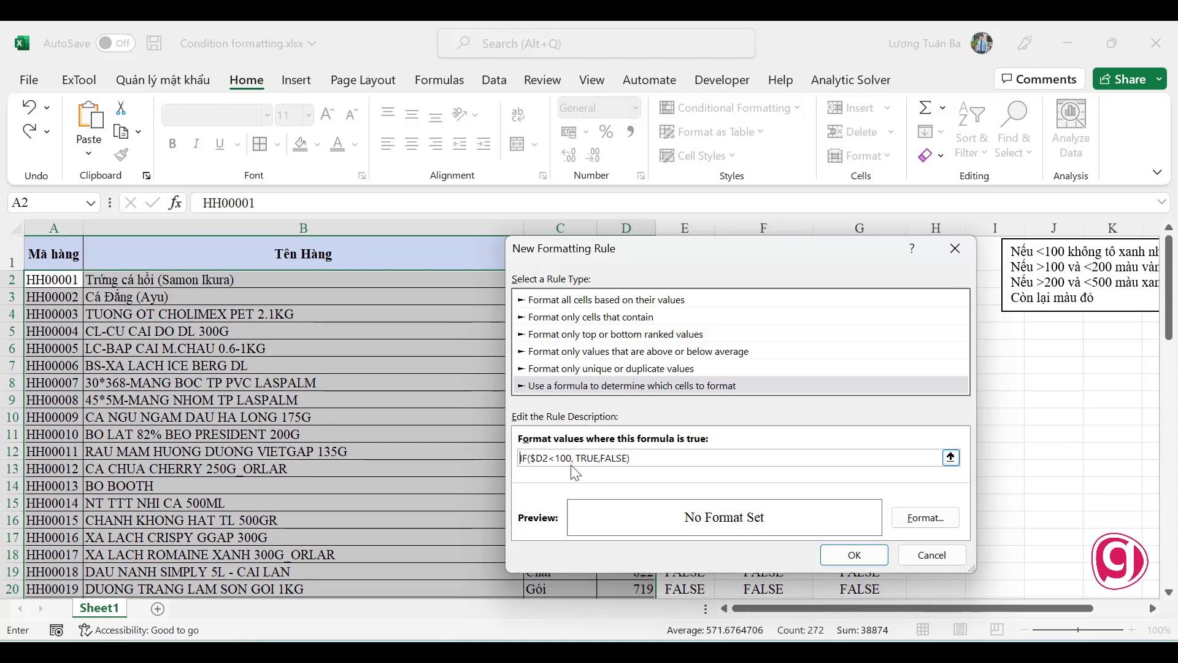
- Give the rule a pale green fill and apply it to the table
click(921, 520)
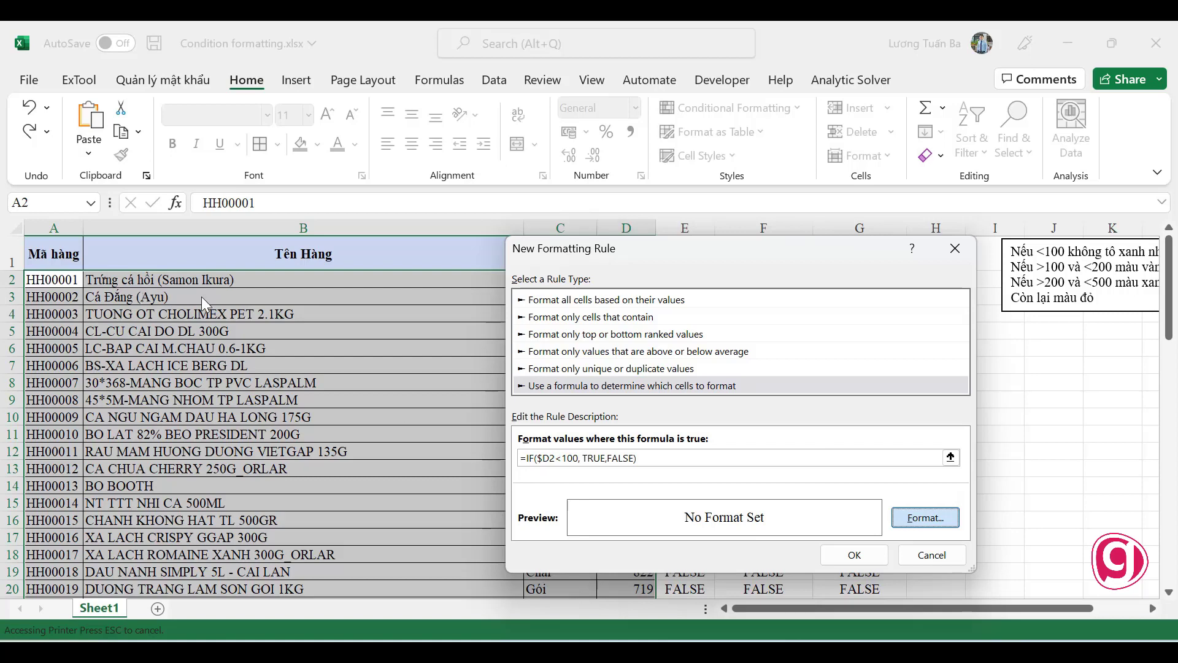
click(928, 521)
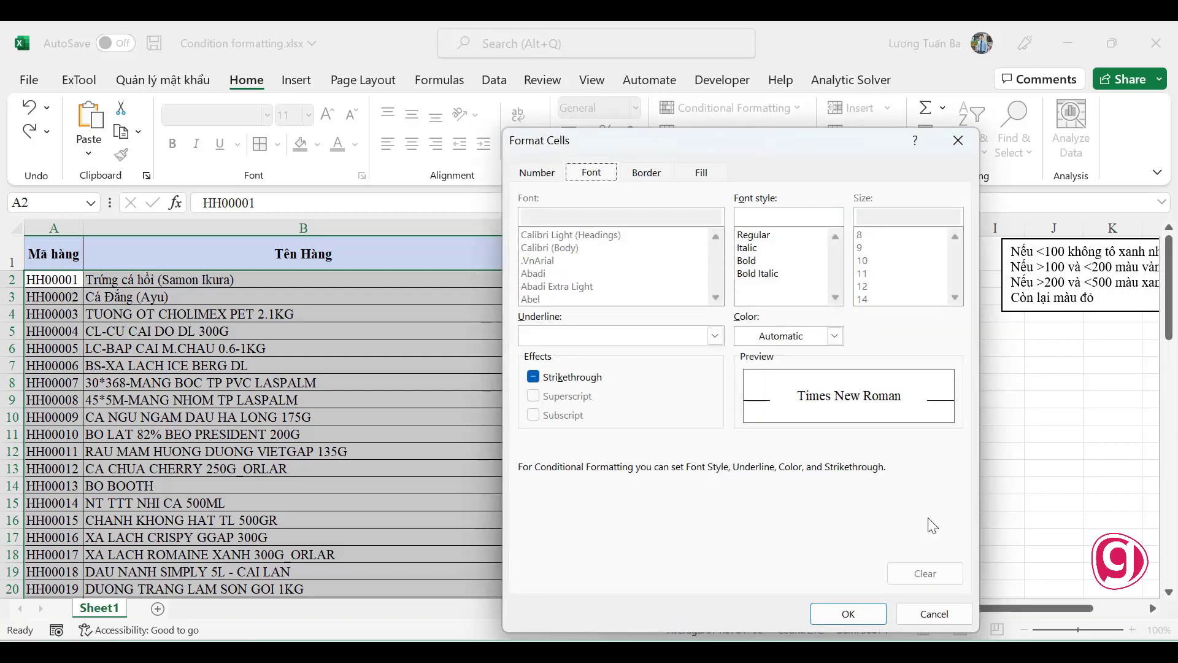
click(712, 175)
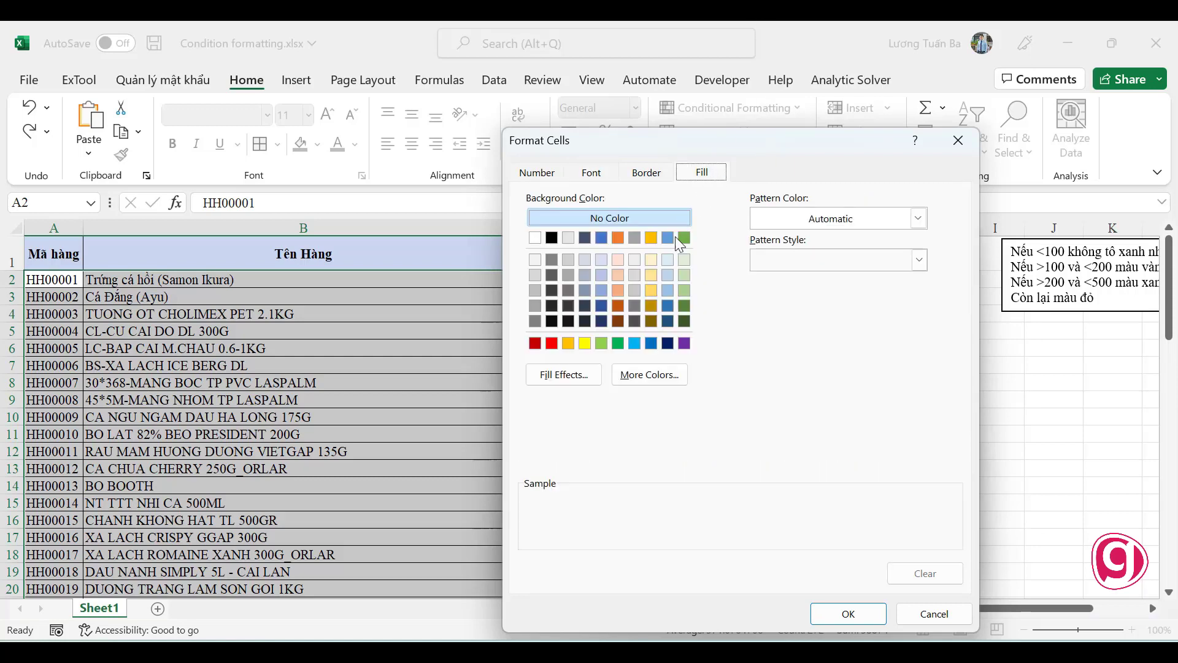
click(686, 275)
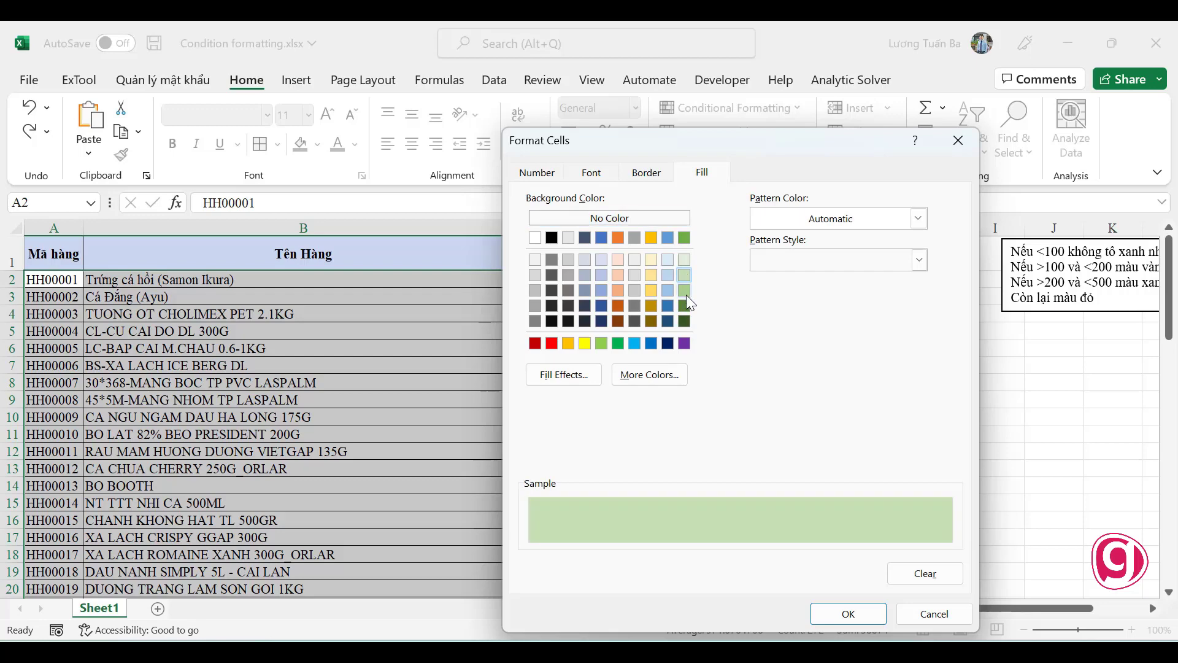
click(684, 260)
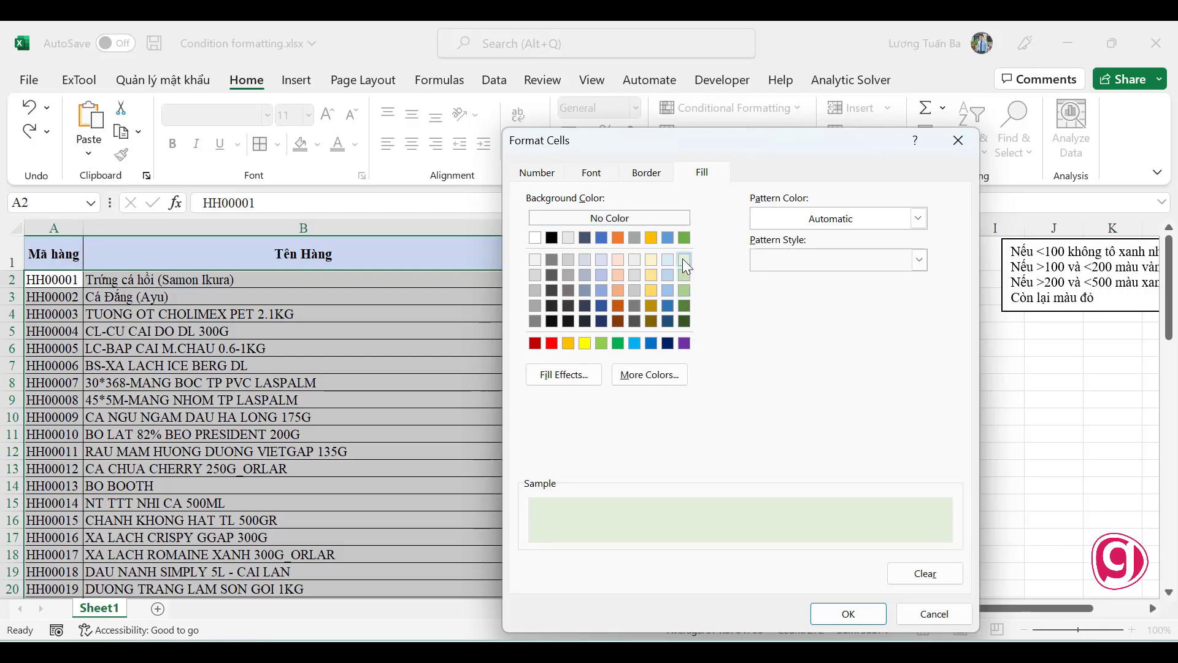
click(844, 615)
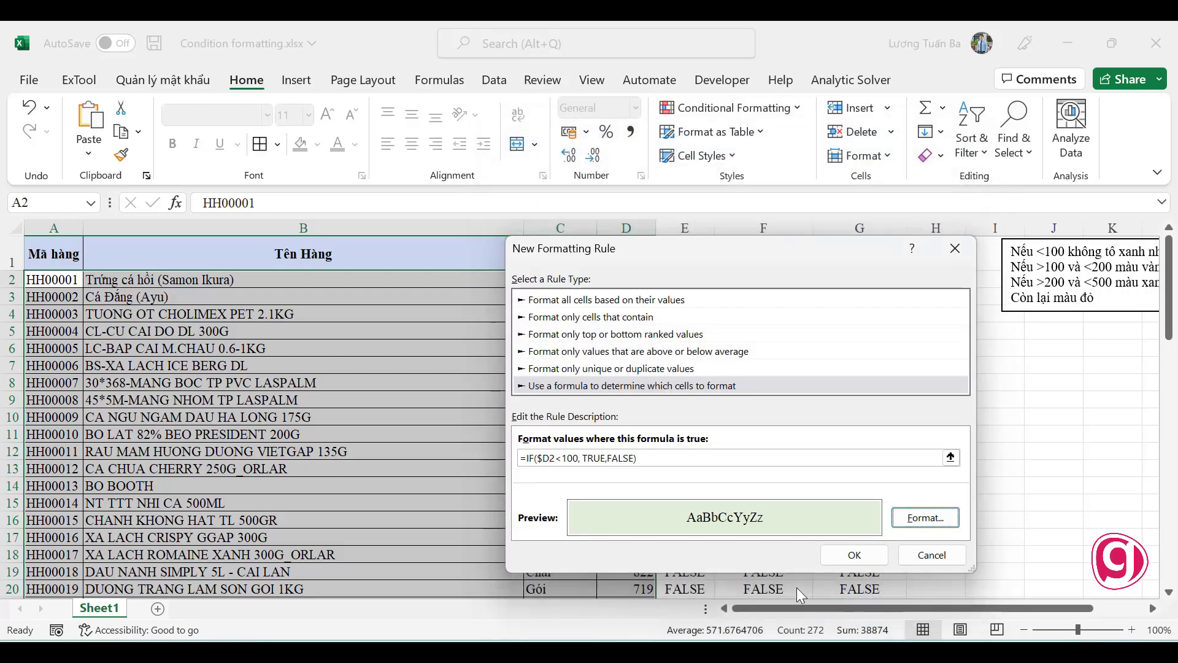
click(855, 555)
- Open the Conditional Formatting Rules Manager and select the under-100 green formula rule
scroll(572, 418, down, 4)
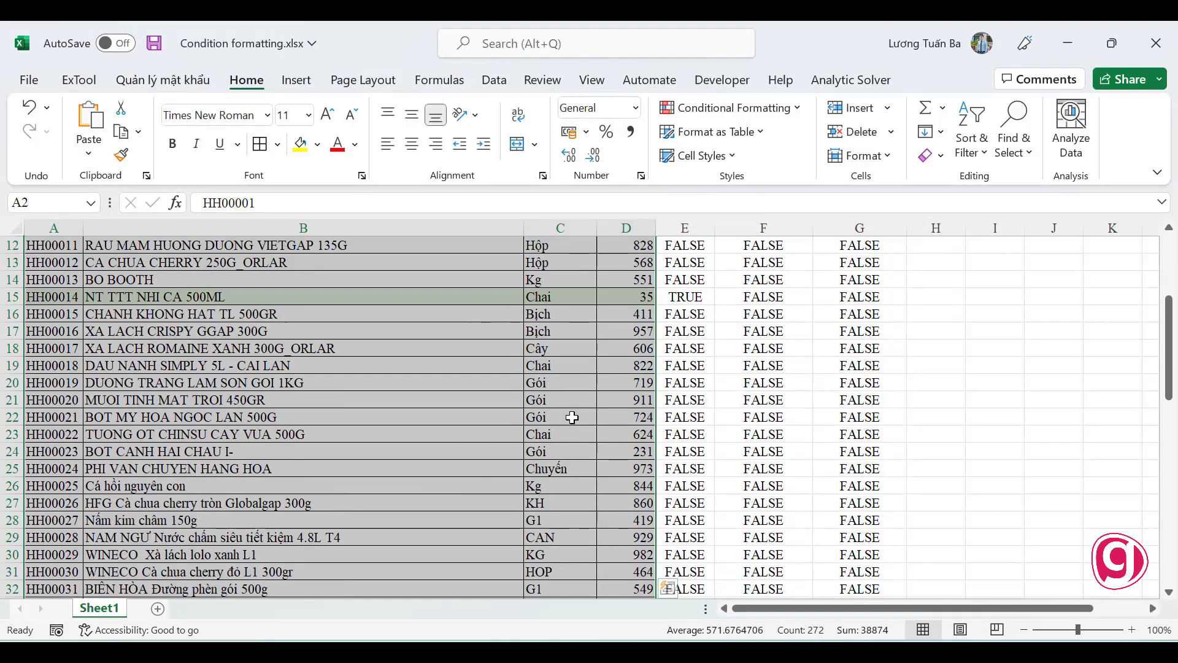
scroll(572, 417, down, 1)
scroll(573, 413, up, 3)
scroll(602, 387, down, 1)
scroll(633, 442, down, 5)
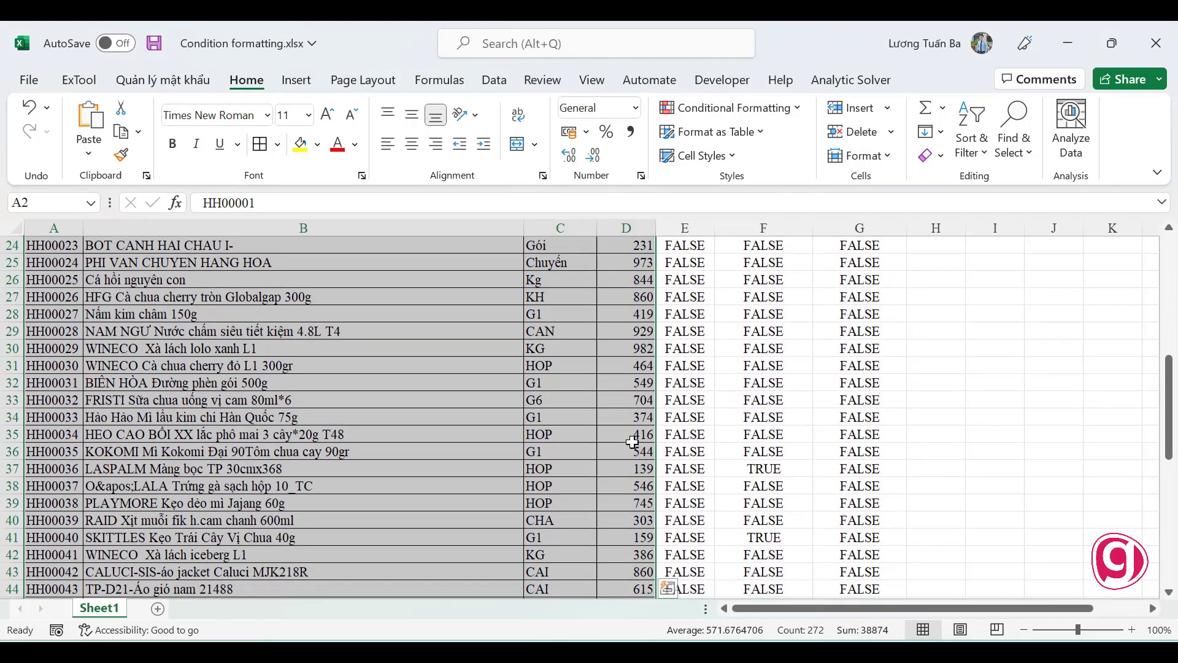
scroll(633, 442, down, 6)
scroll(633, 448, down, 8)
scroll(631, 457, up, 9)
scroll(631, 455, up, 12)
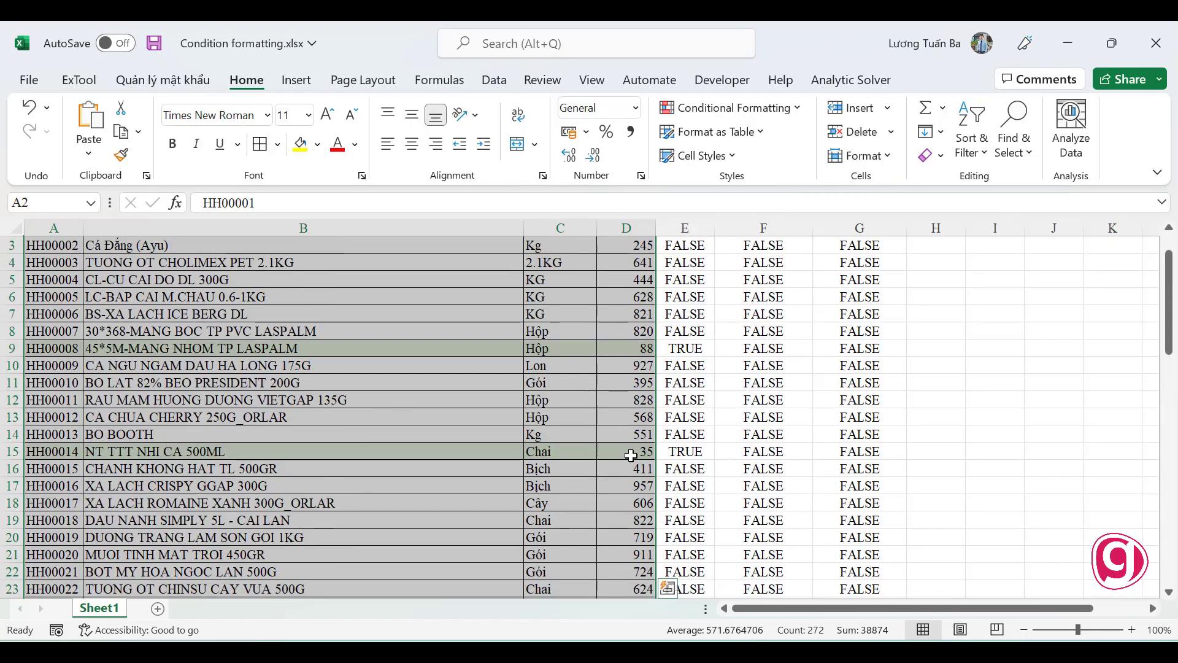
scroll(630, 430, up, 1)
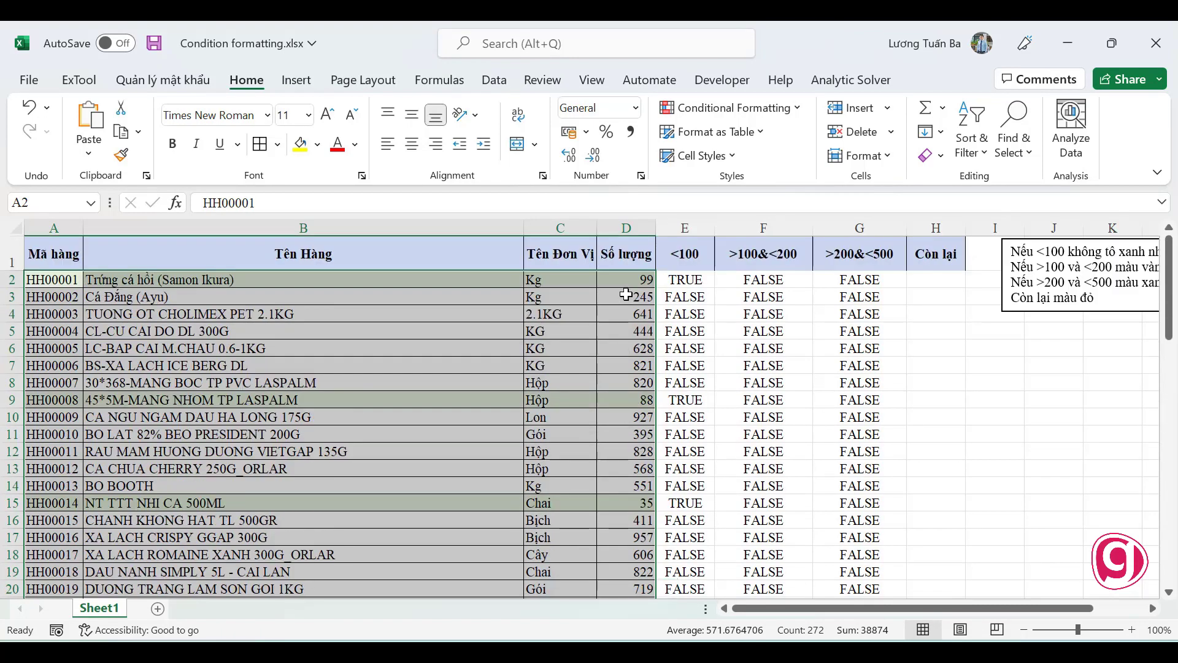
click(730, 108)
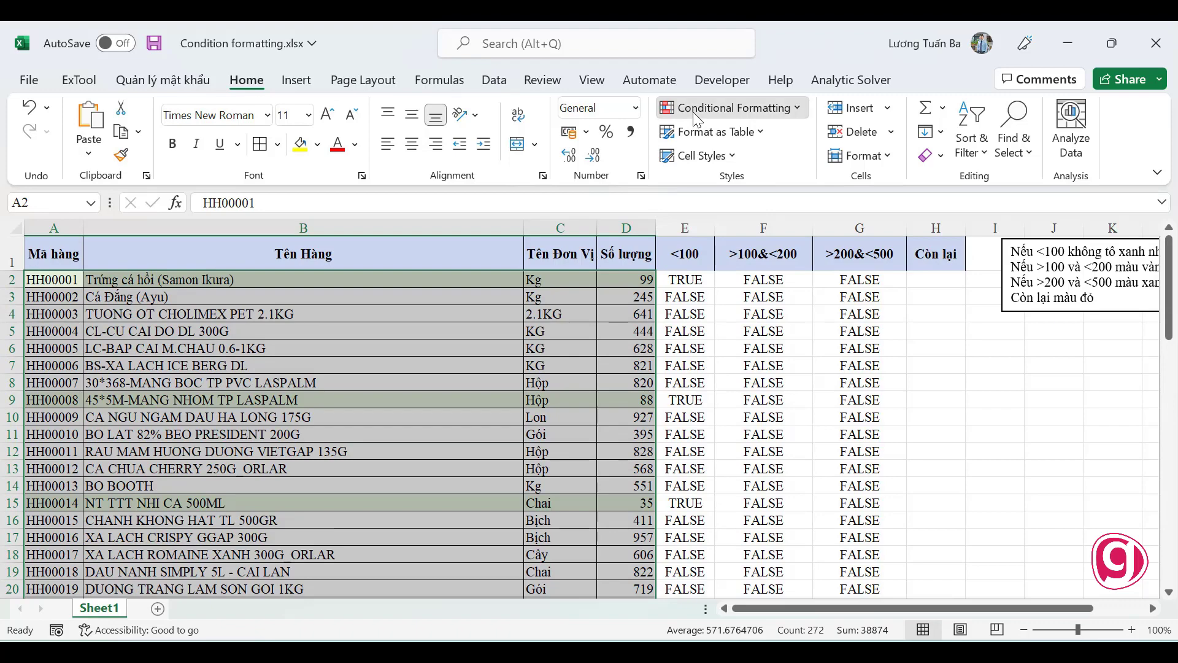
click(711, 414)
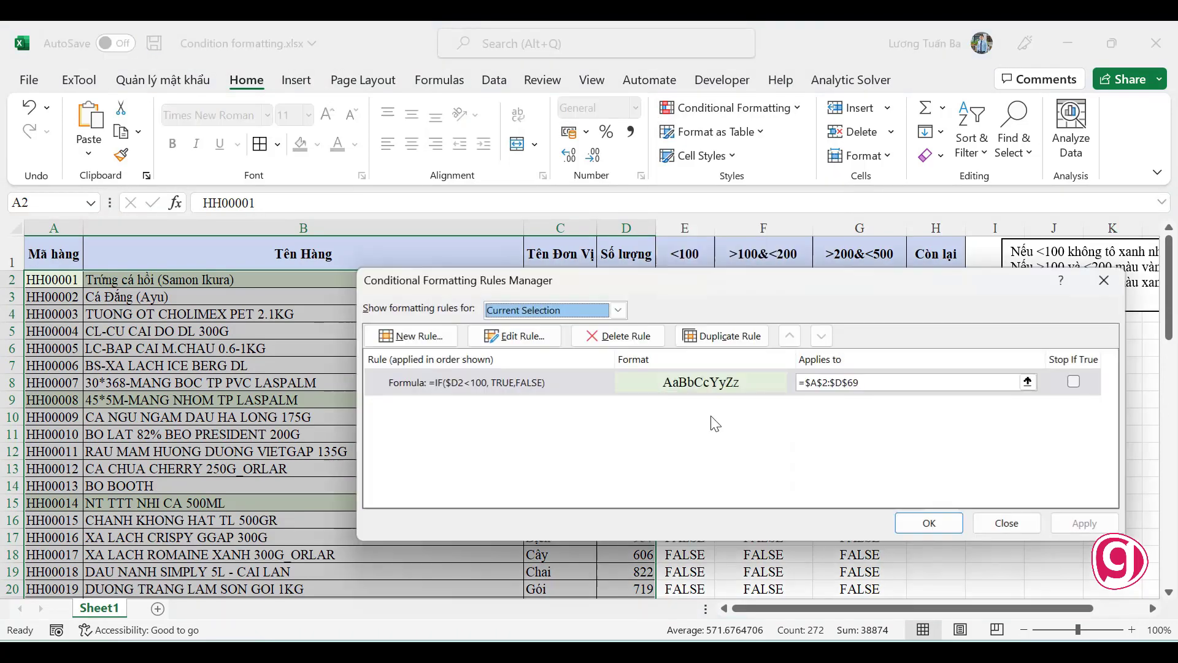
click(800, 382)
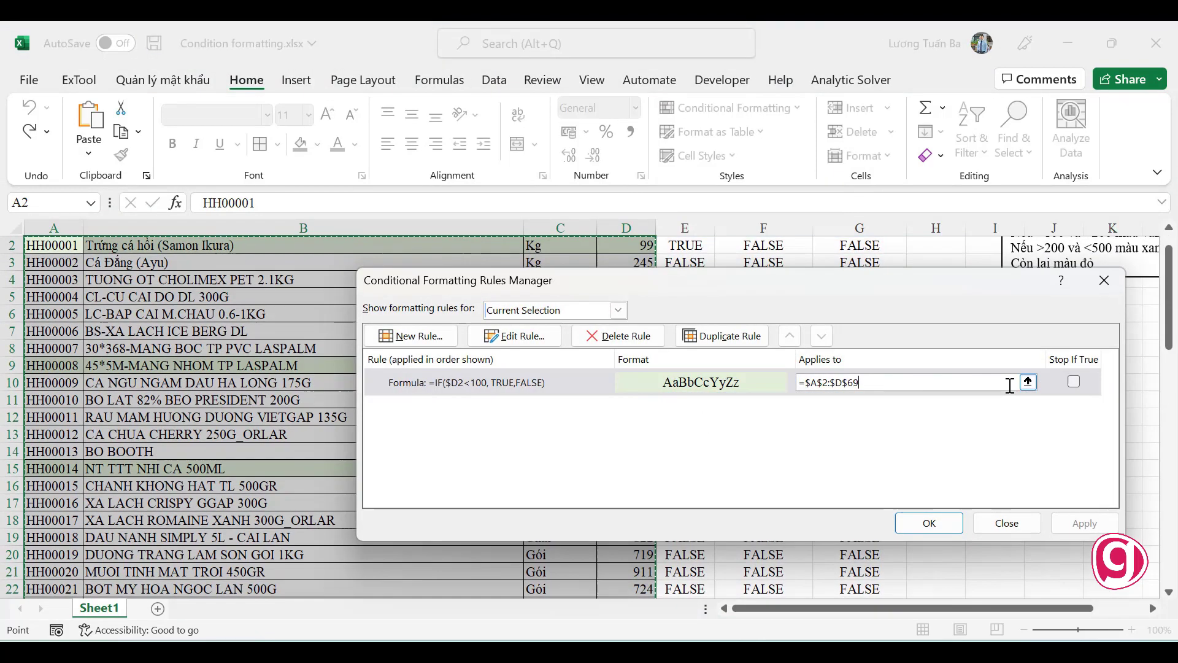
- Change the green rule's Applies to range from $A$2 to $A$1, giving $A$1:$D$69, and confirm
click(1028, 382)
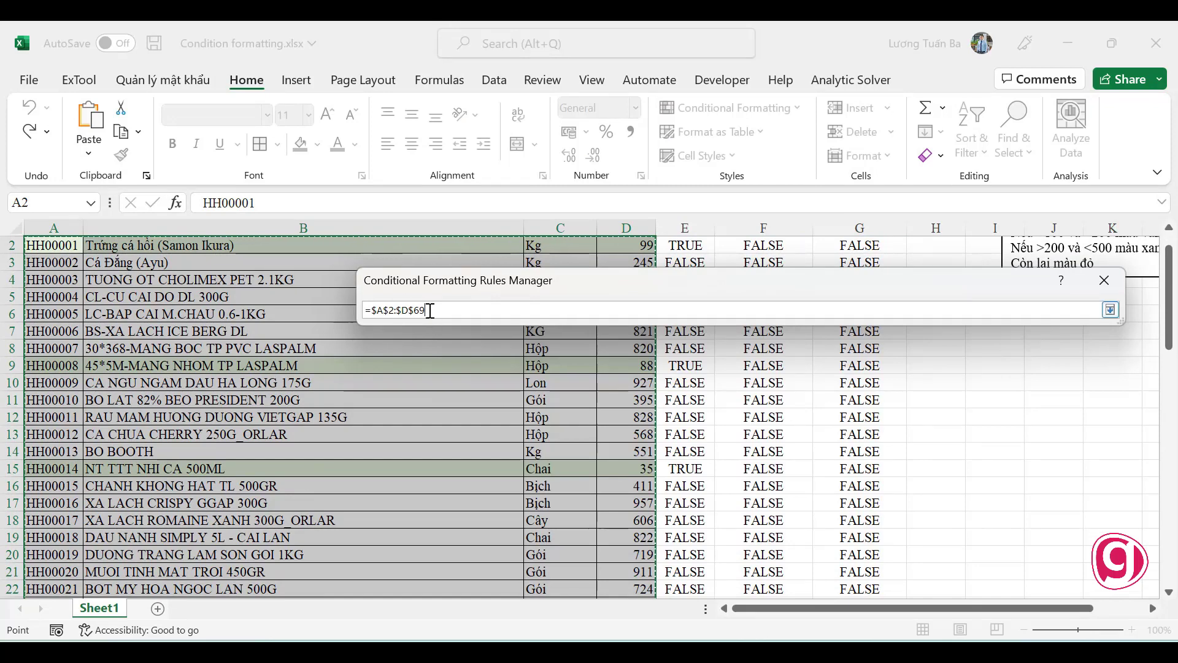
click(396, 310)
key(BackSpace)
text(1)
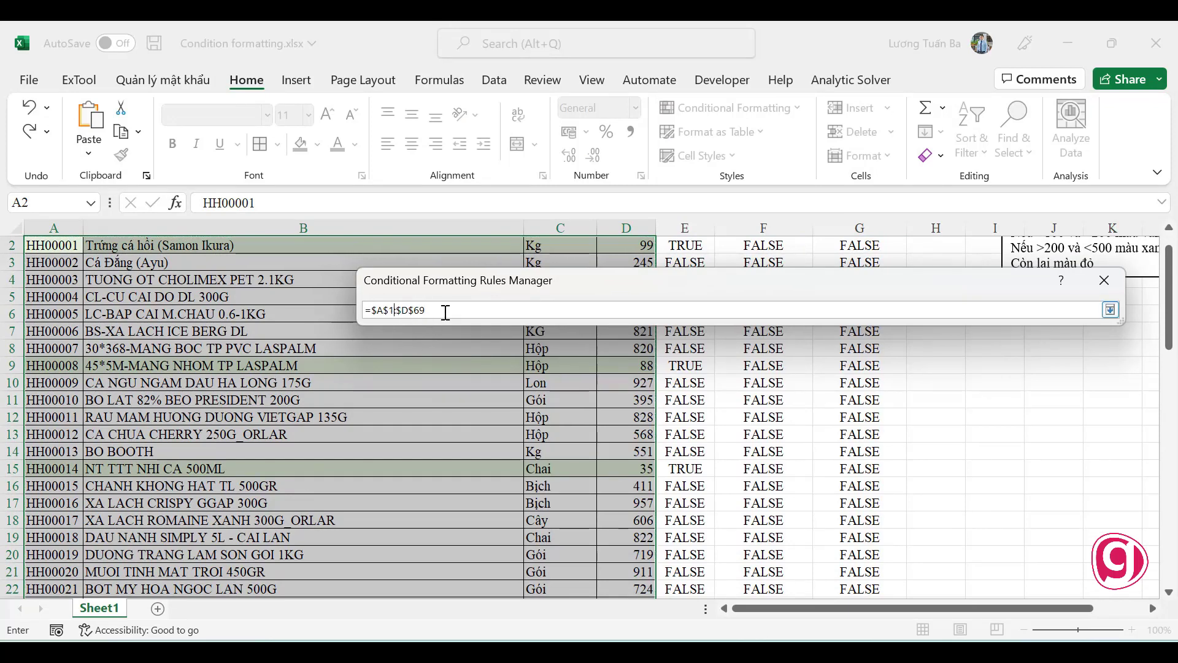
click(1109, 311)
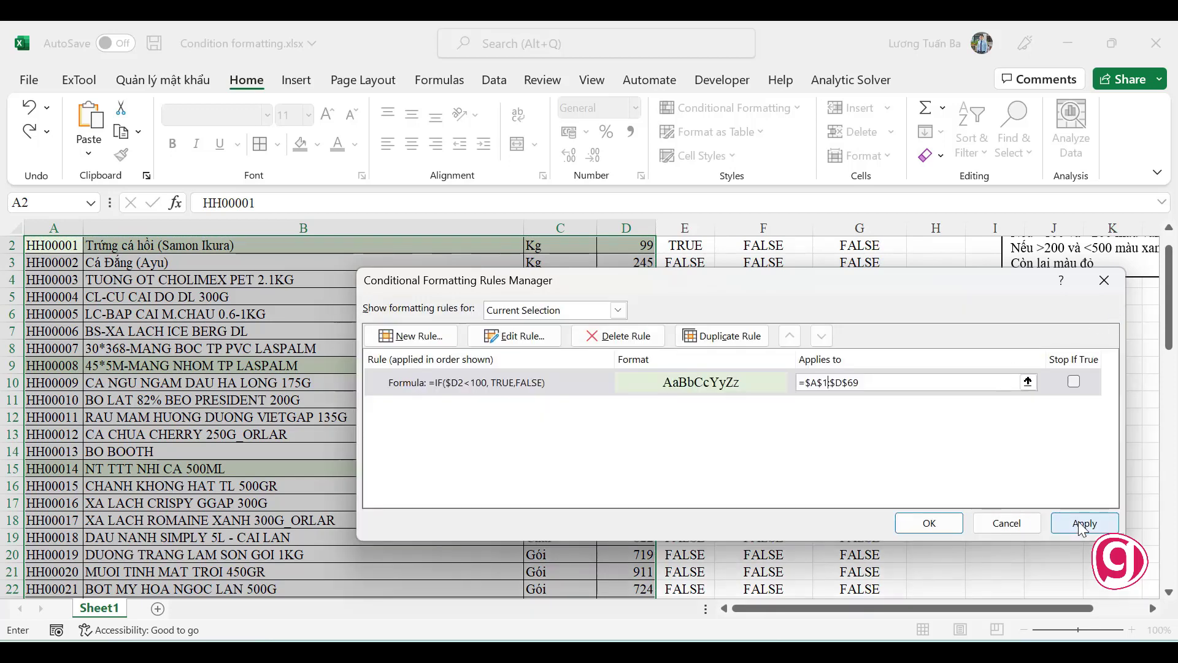
click(941, 524)
click(464, 385)
scroll(463, 386, up, 1)
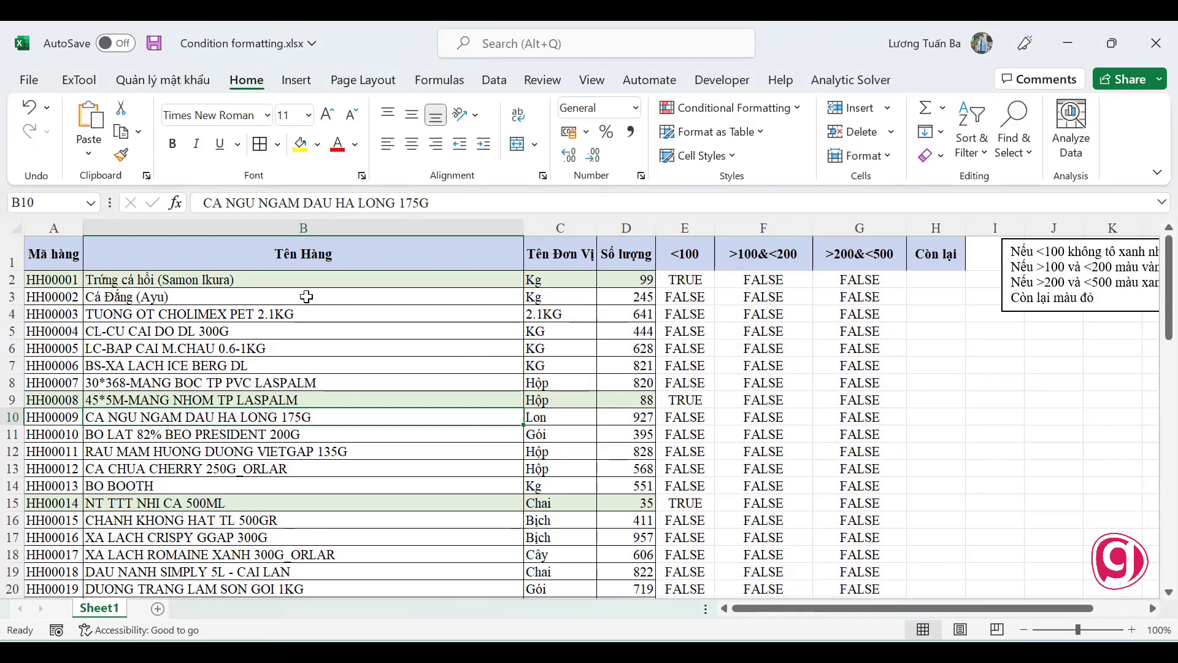
key(Up)
key(Up)
key(Up)
key(Up)
key(Up)
- Edit the green rule's formula from $D1 to $D2, giving =IF($D2<100, TRUE,FALSE), and apply it
click(746, 105)
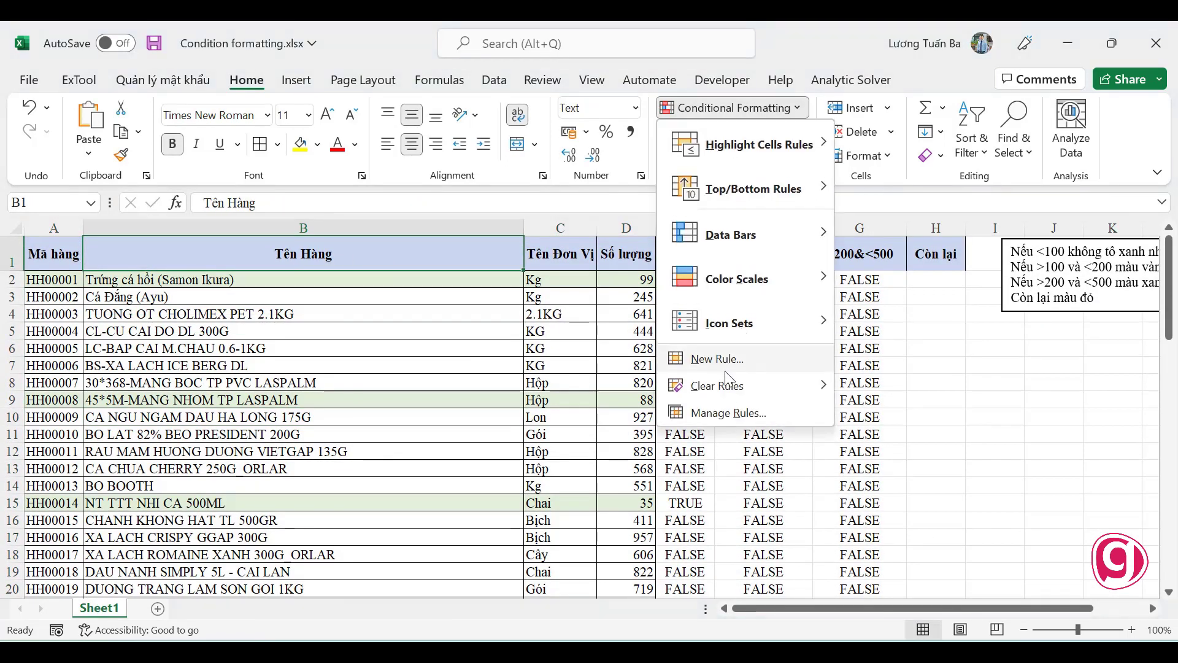
click(729, 404)
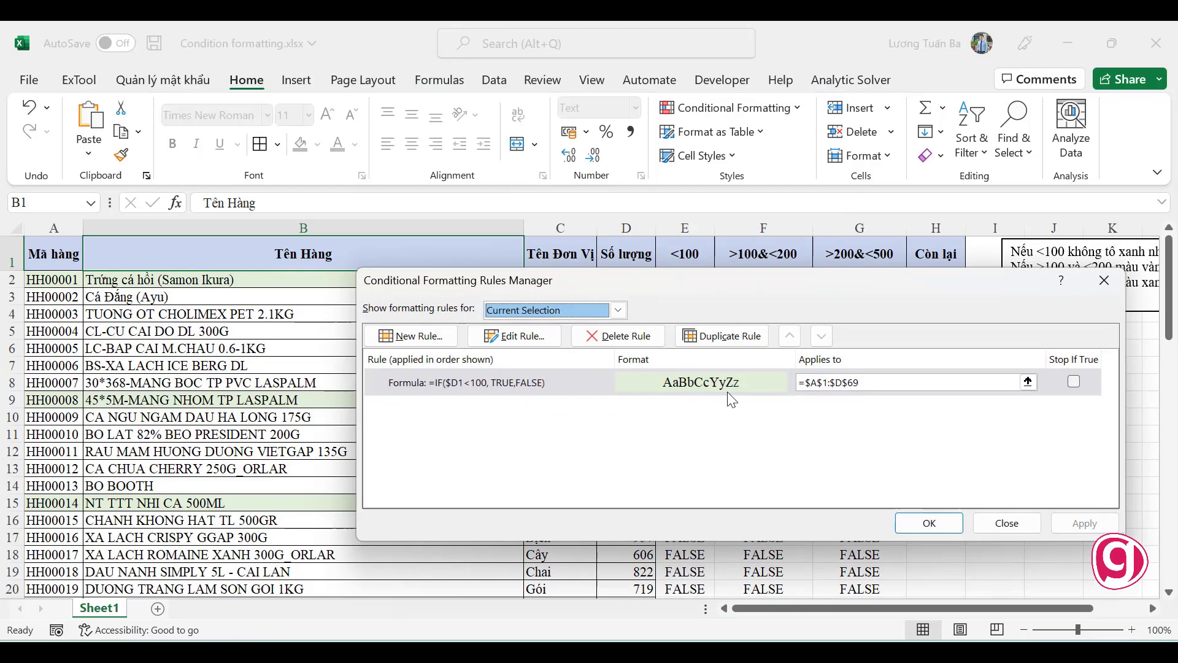
double_click(491, 385)
click(555, 457)
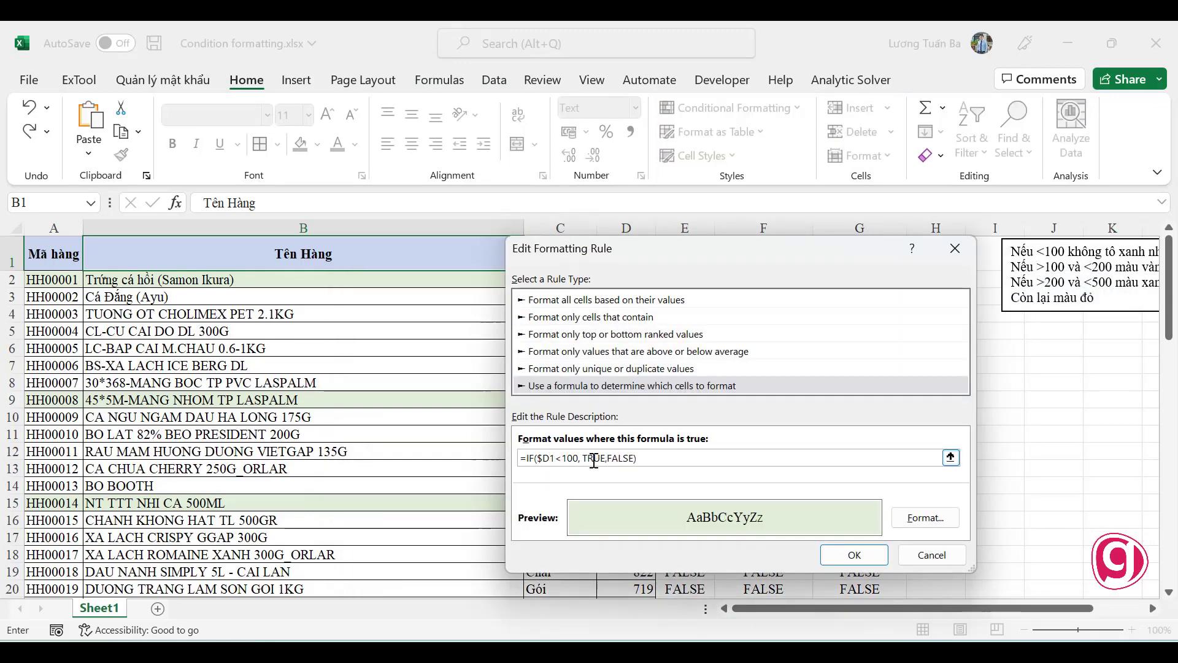
key(BackSpace)
text(2)
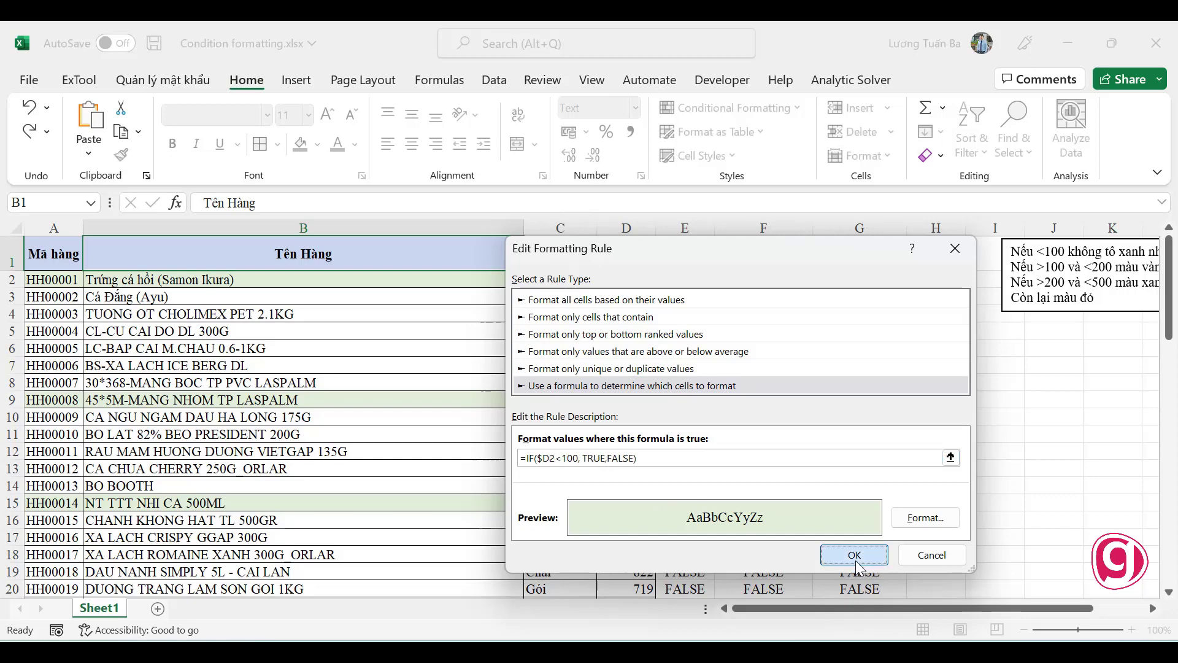
click(854, 555)
click(1085, 523)
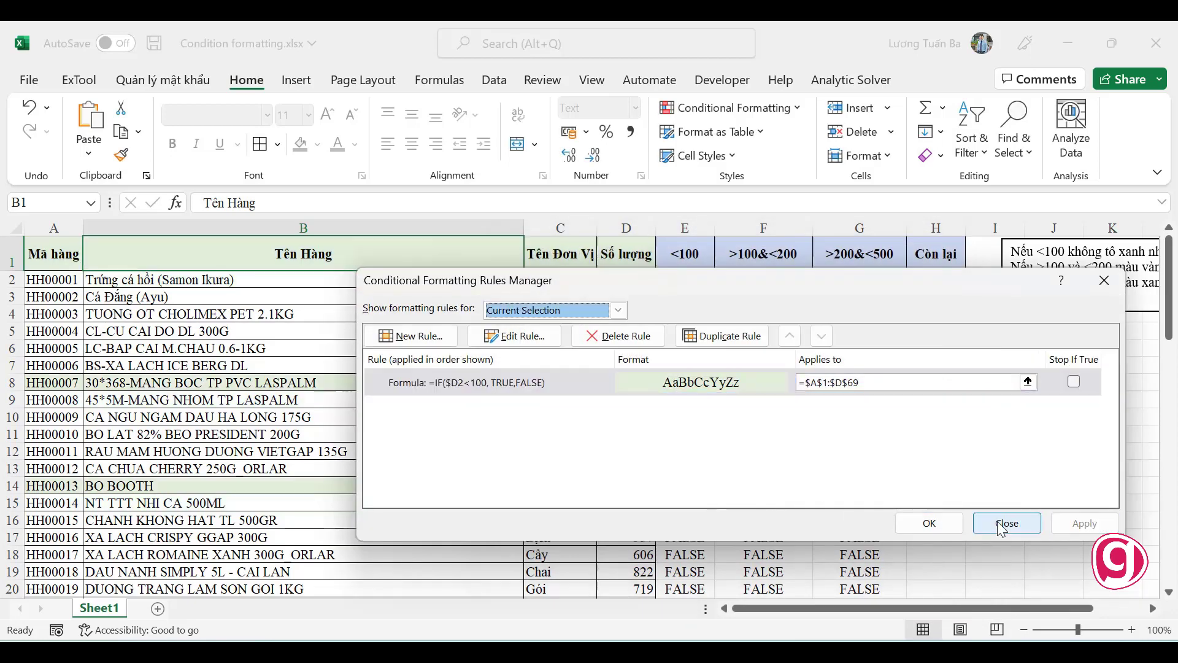
click(929, 523)
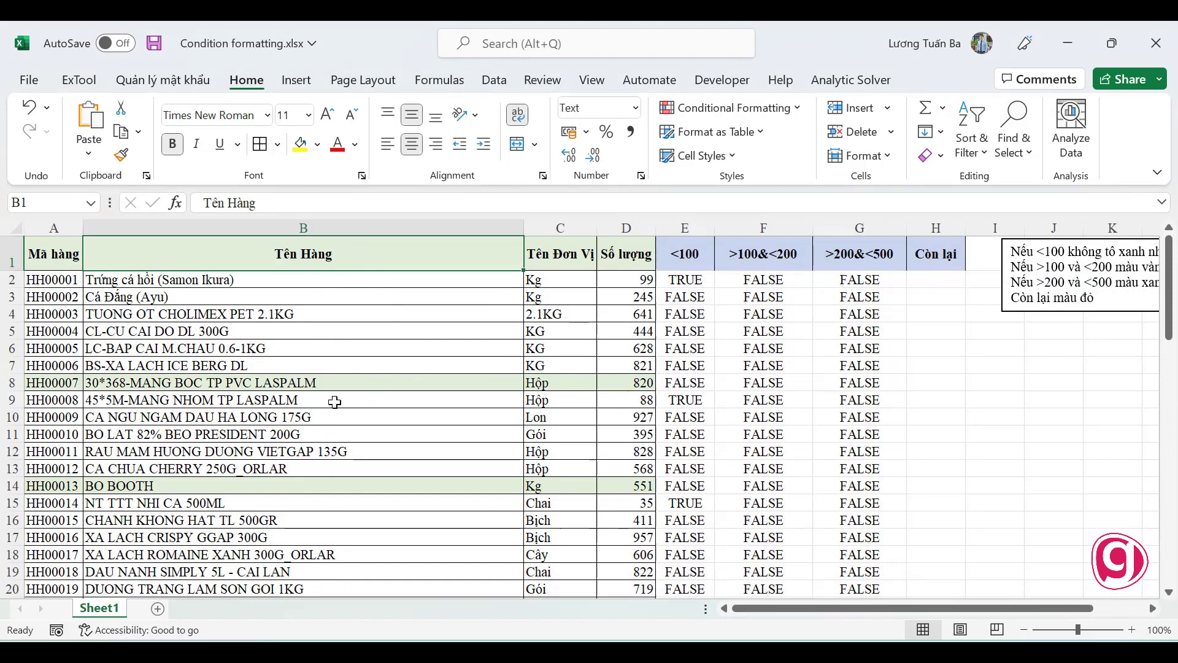
- Check cells E2, A1 and A2 to see the green shading now on rows 1, 8 and 14
click(666, 283)
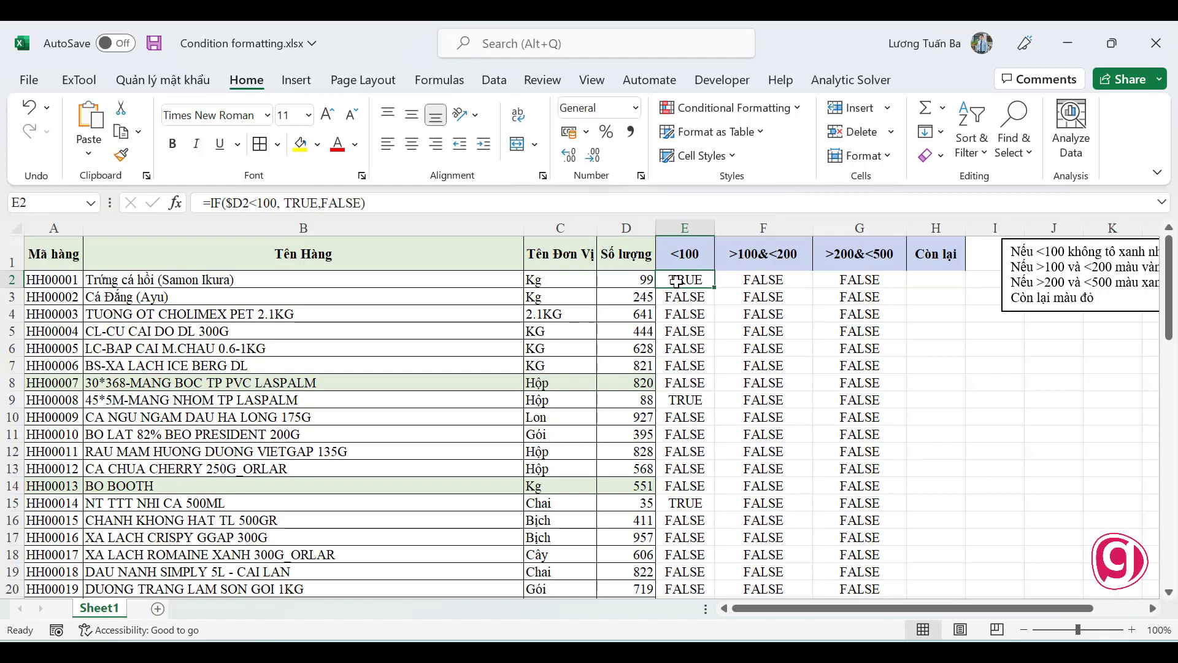
click(79, 253)
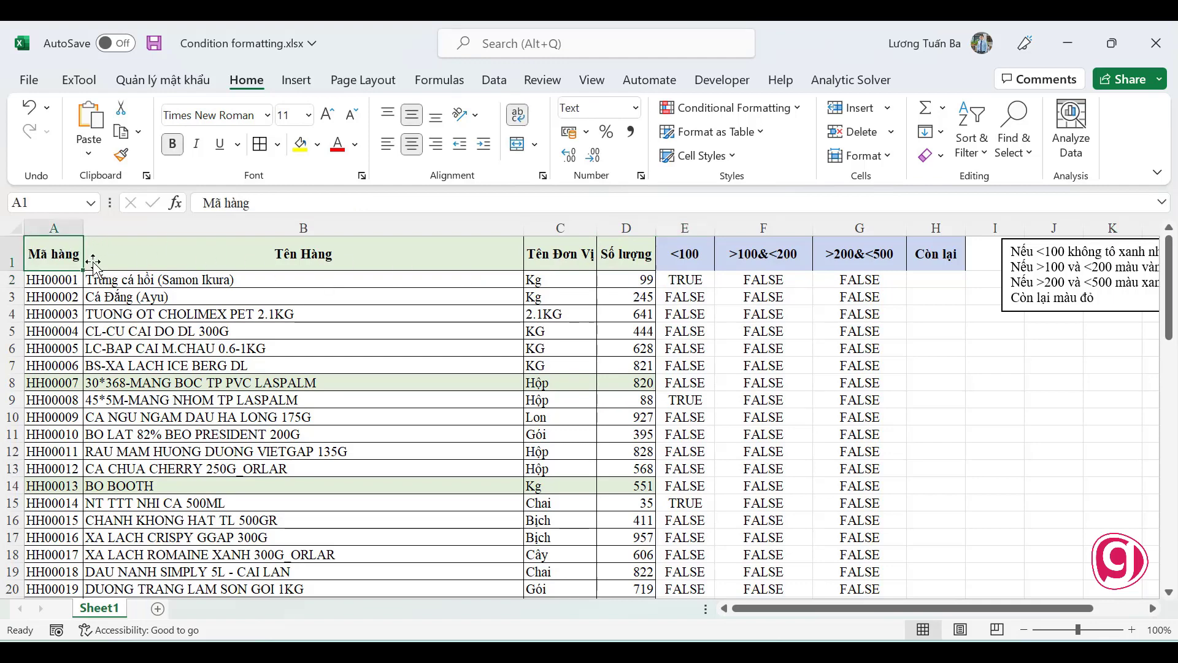
click(52, 282)
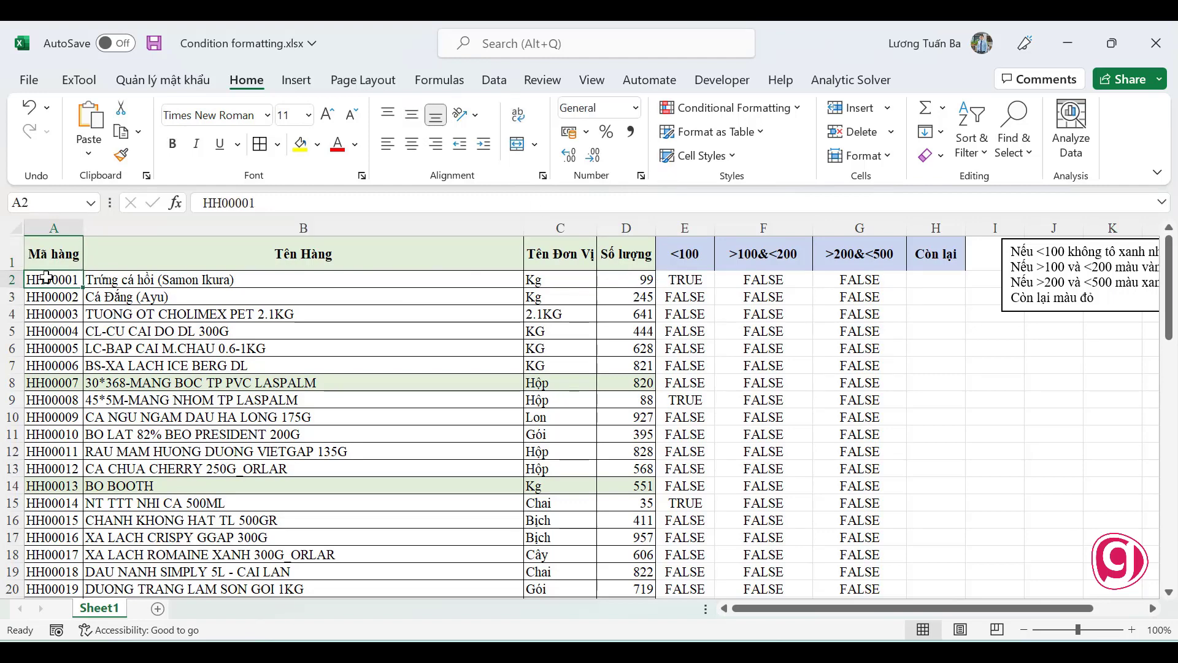
click(698, 111)
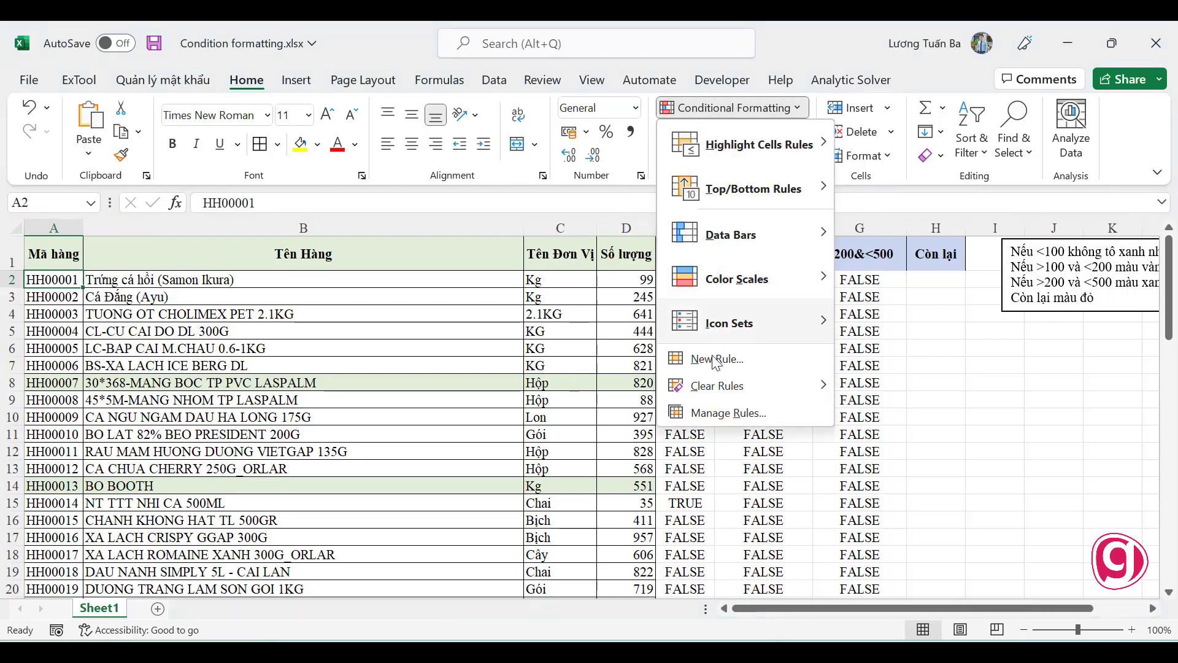
- Open the under-100 rule and review its fill format, leaving it unchanged
click(712, 412)
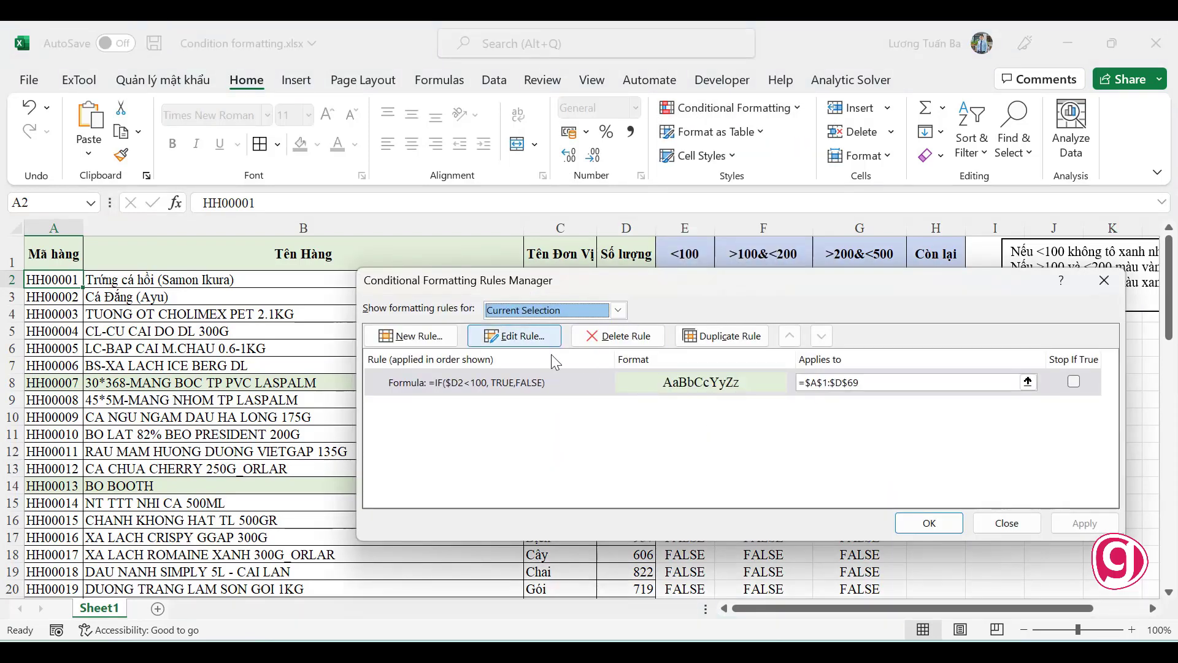
click(638, 376)
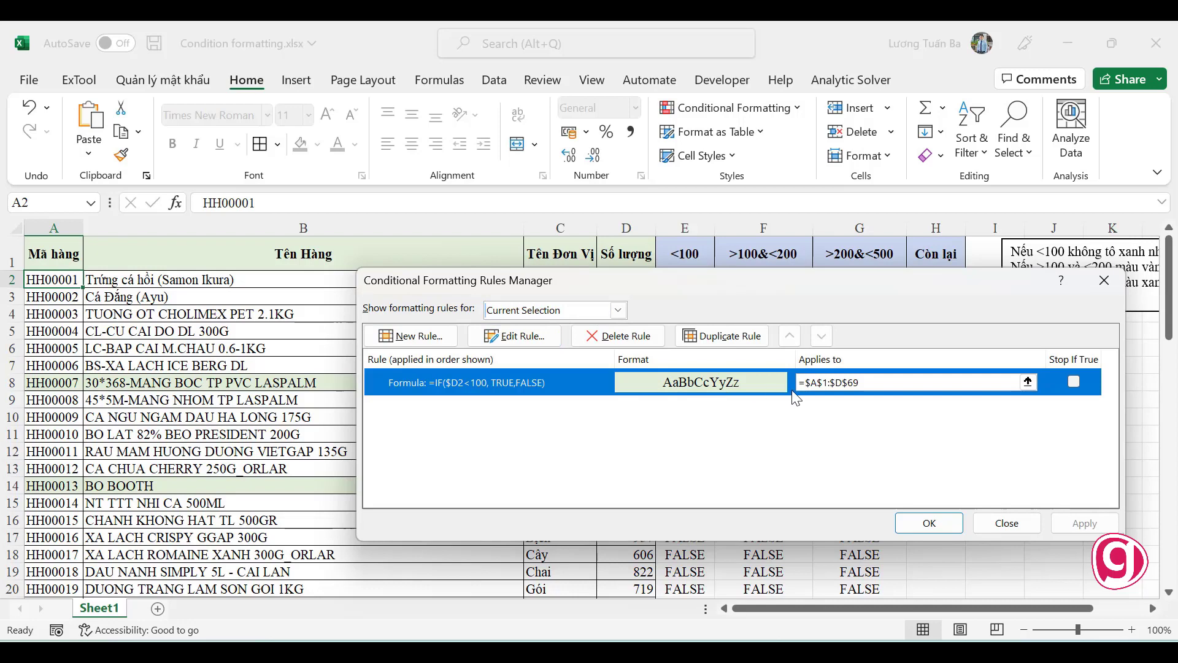
double_click(543, 381)
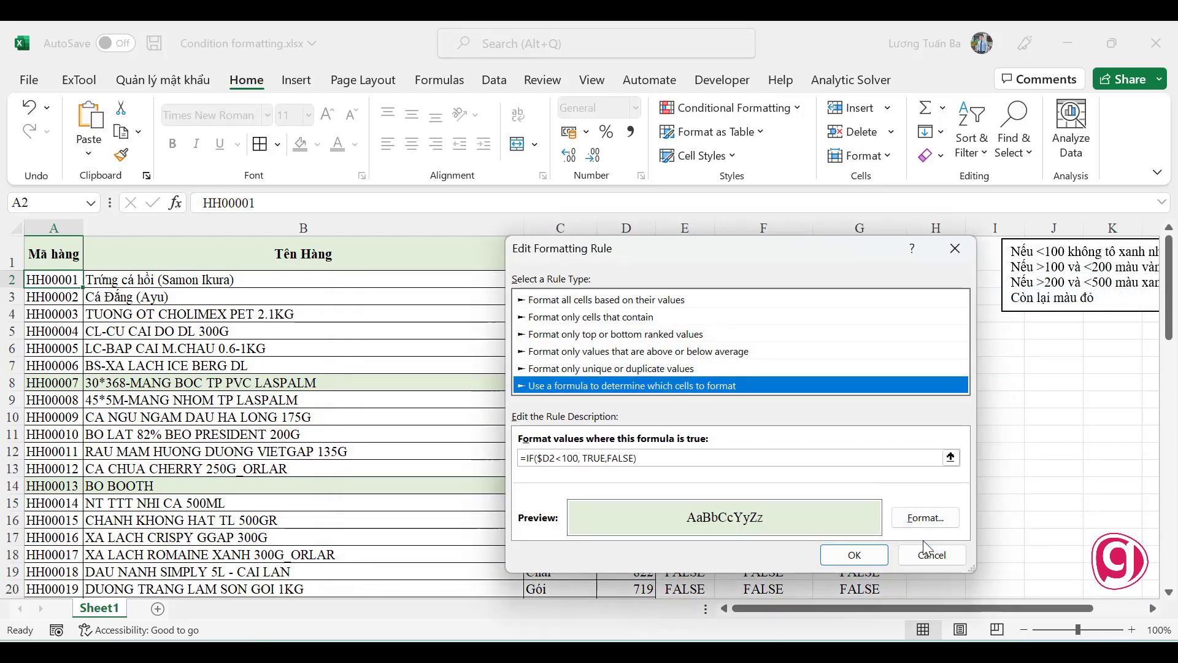
click(924, 522)
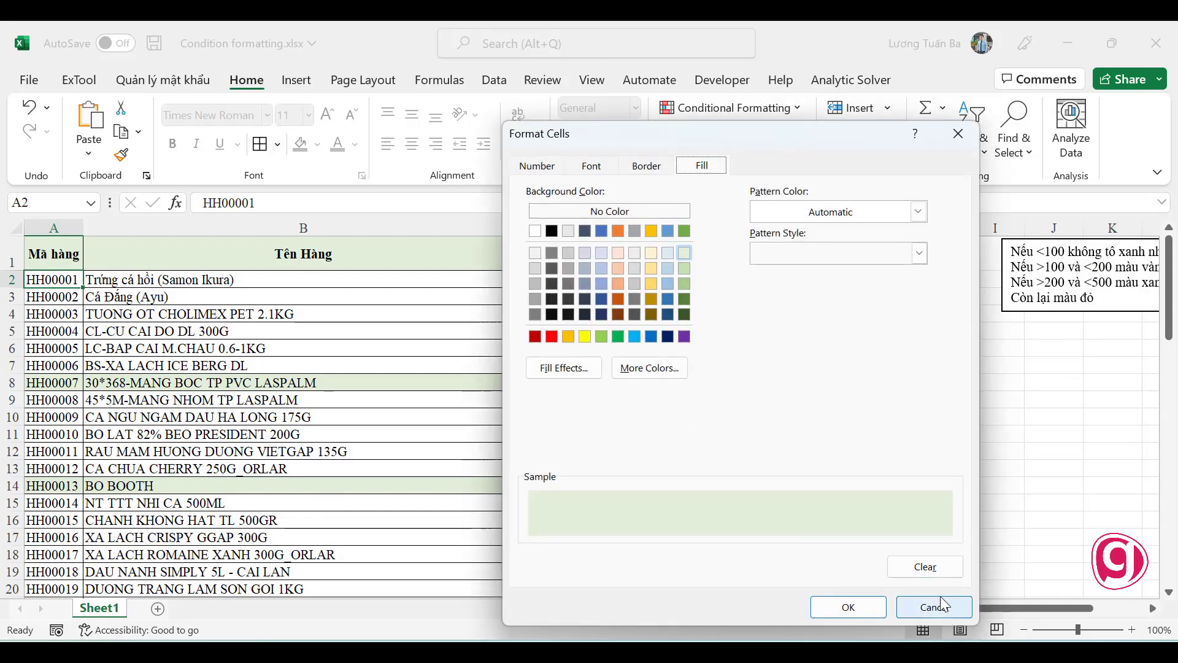
click(928, 606)
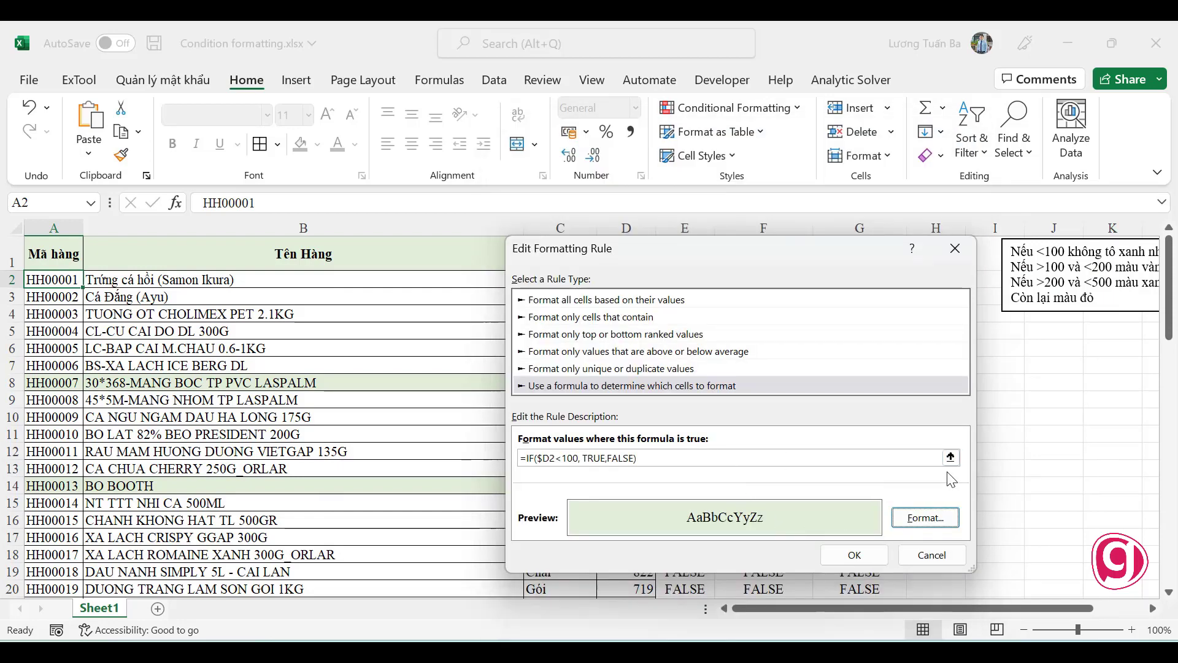
click(941, 550)
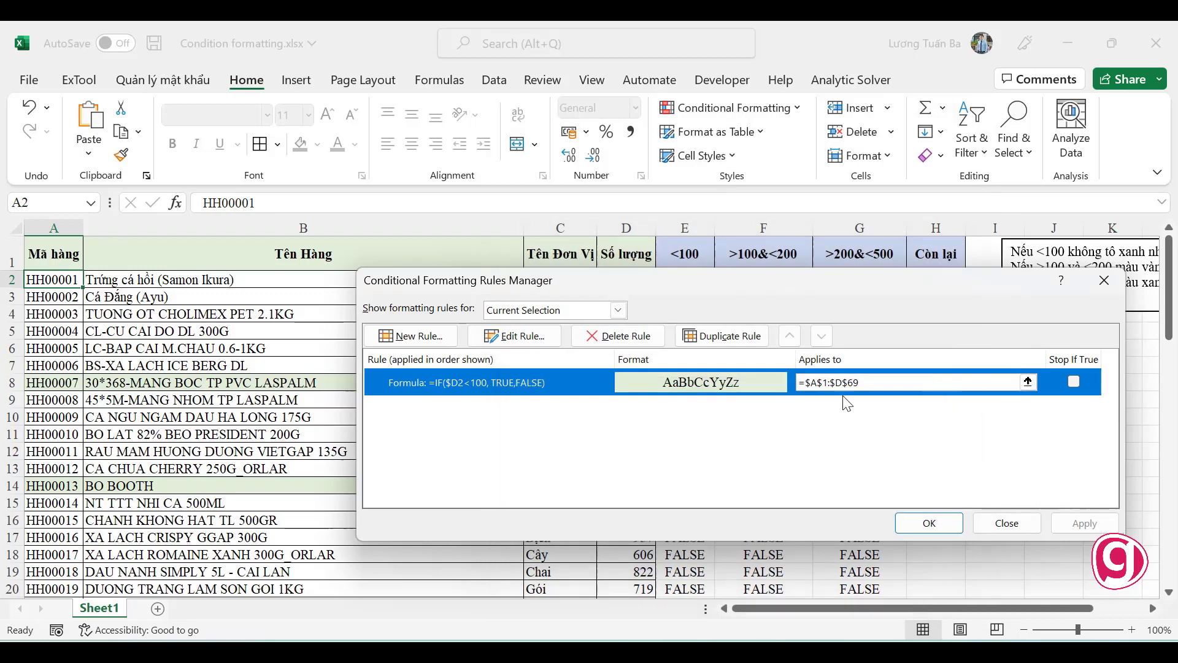
- Change the rule's Applies to range to =$A$2:$D$69
click(1028, 382)
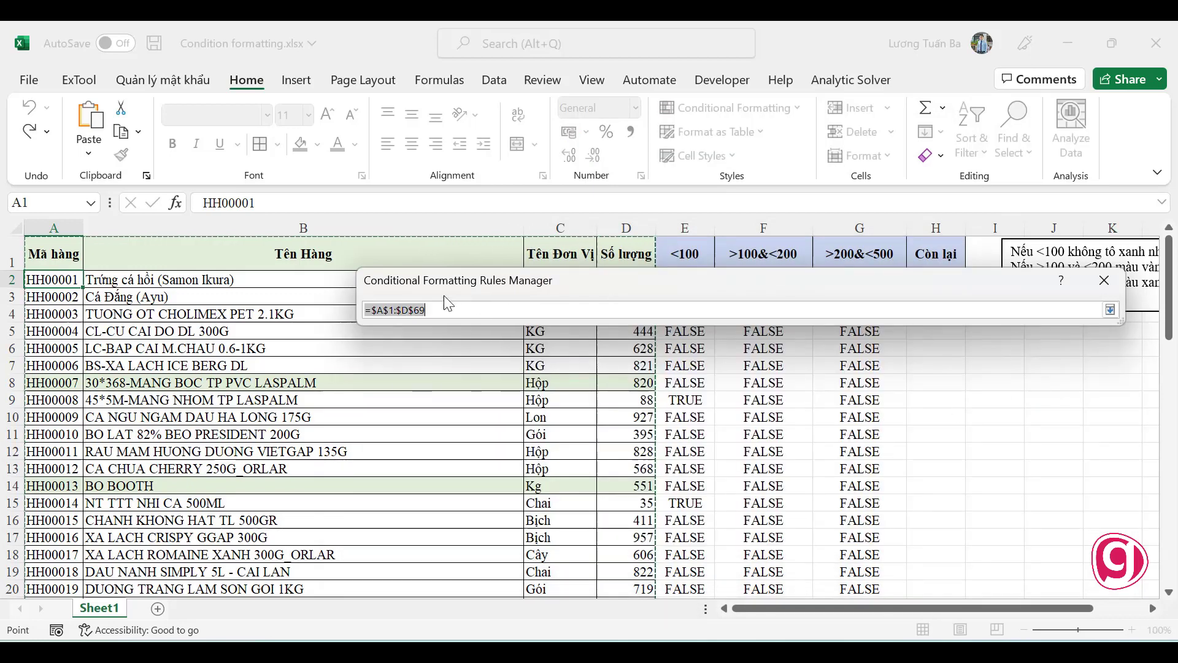
click(396, 311)
key(BackSpace)
text(2)
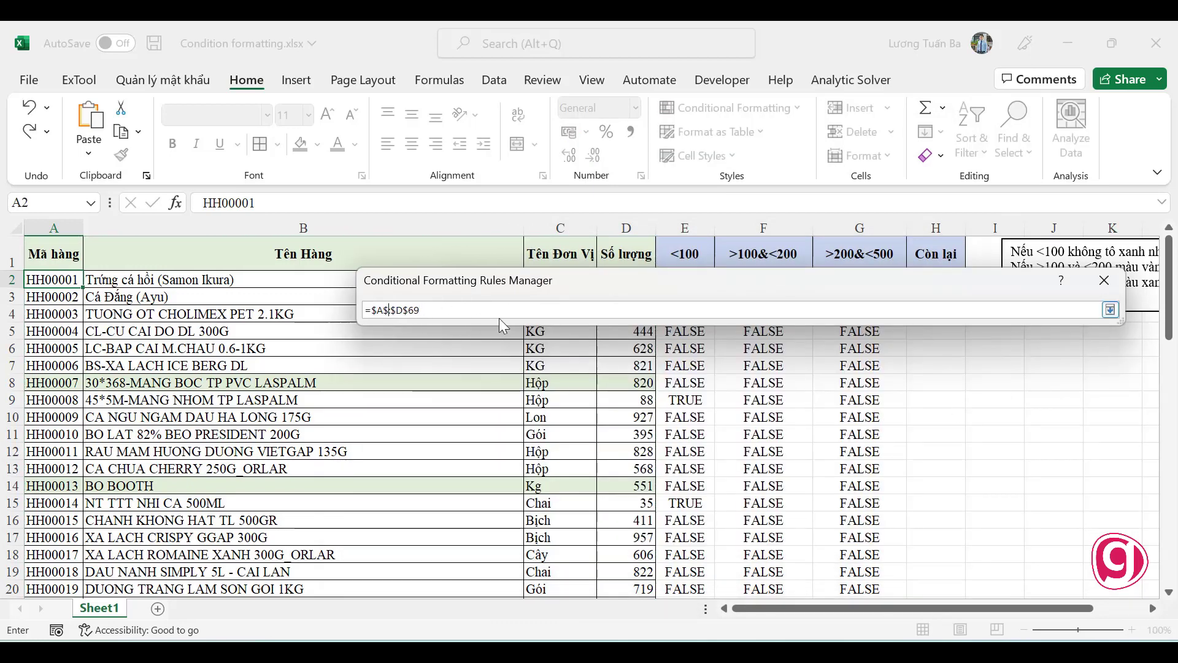
click(1111, 310)
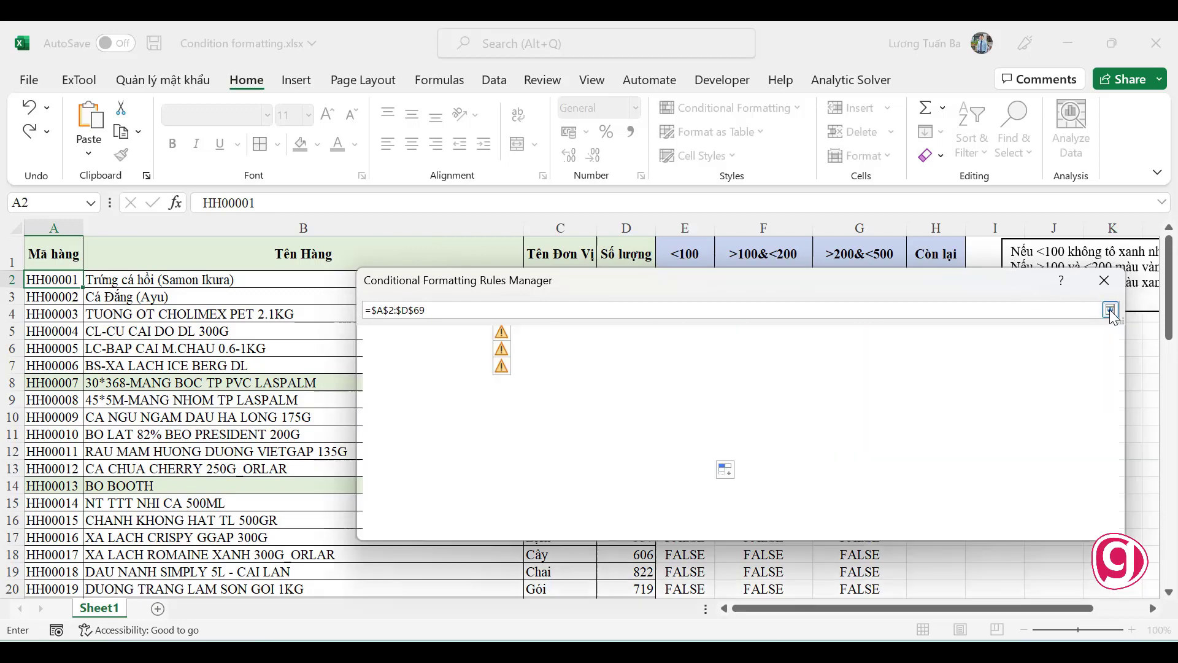
- Correct the rule formula's reference from $D3 back to $D2
click(437, 383)
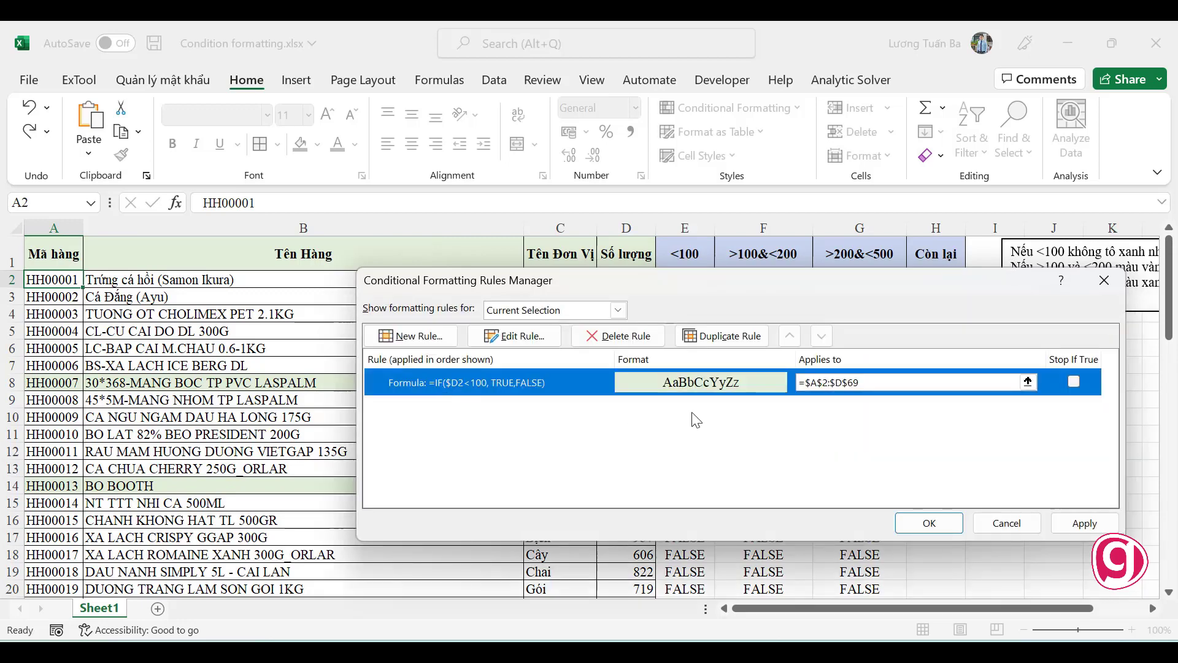
click(528, 337)
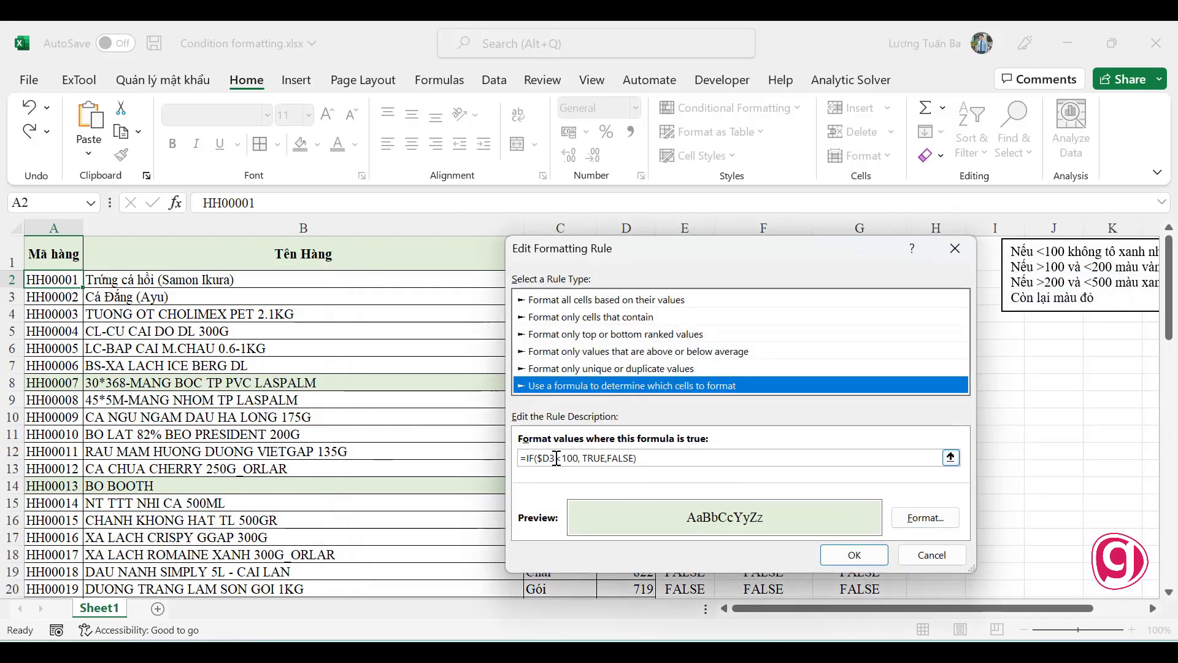
click(556, 458)
key(BackSpace)
text(2)
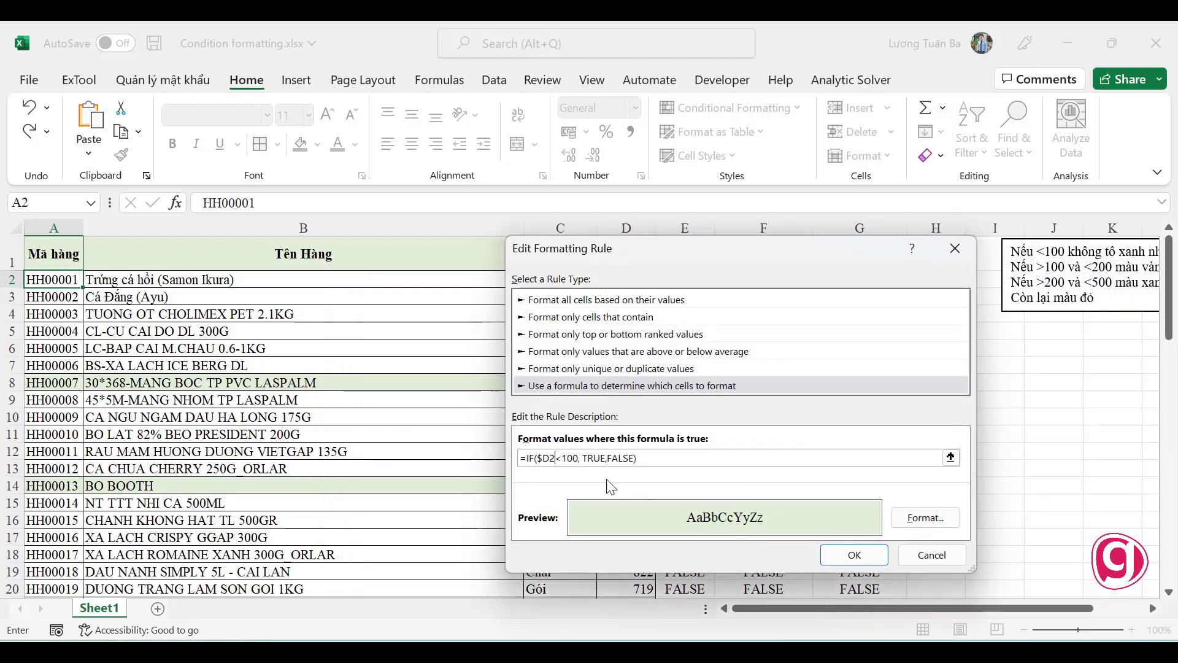
click(857, 547)
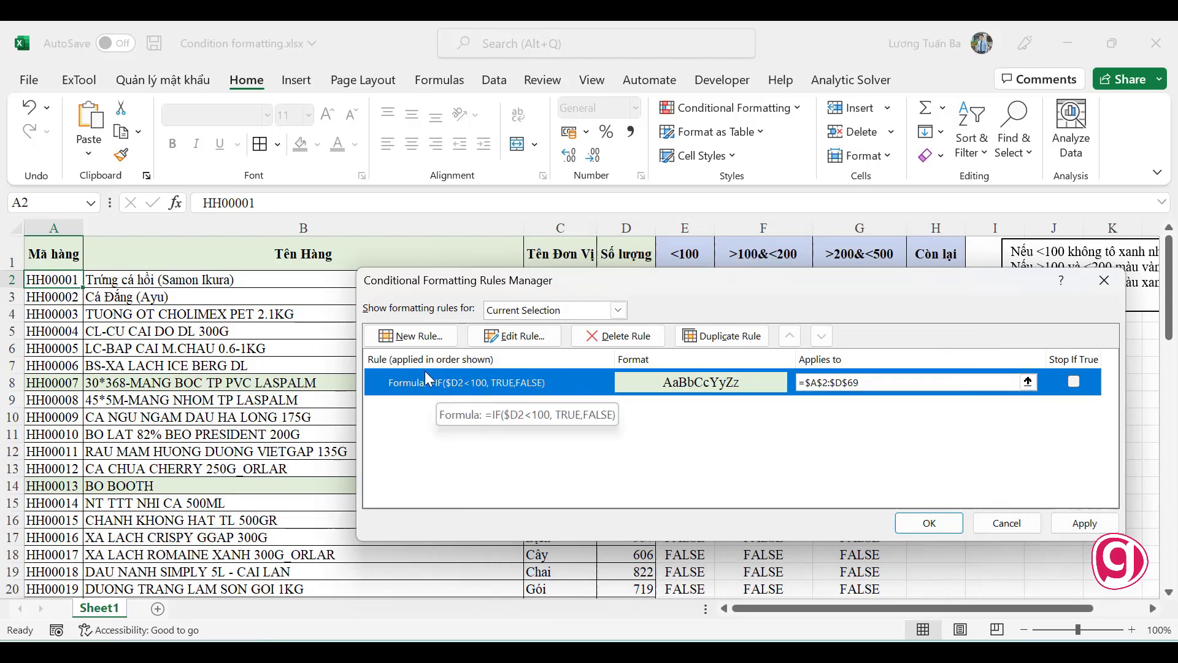
- Apply the rules so under-100 rows 2, 9 and 15 are shaded green again
drag(671, 290, 720, 394)
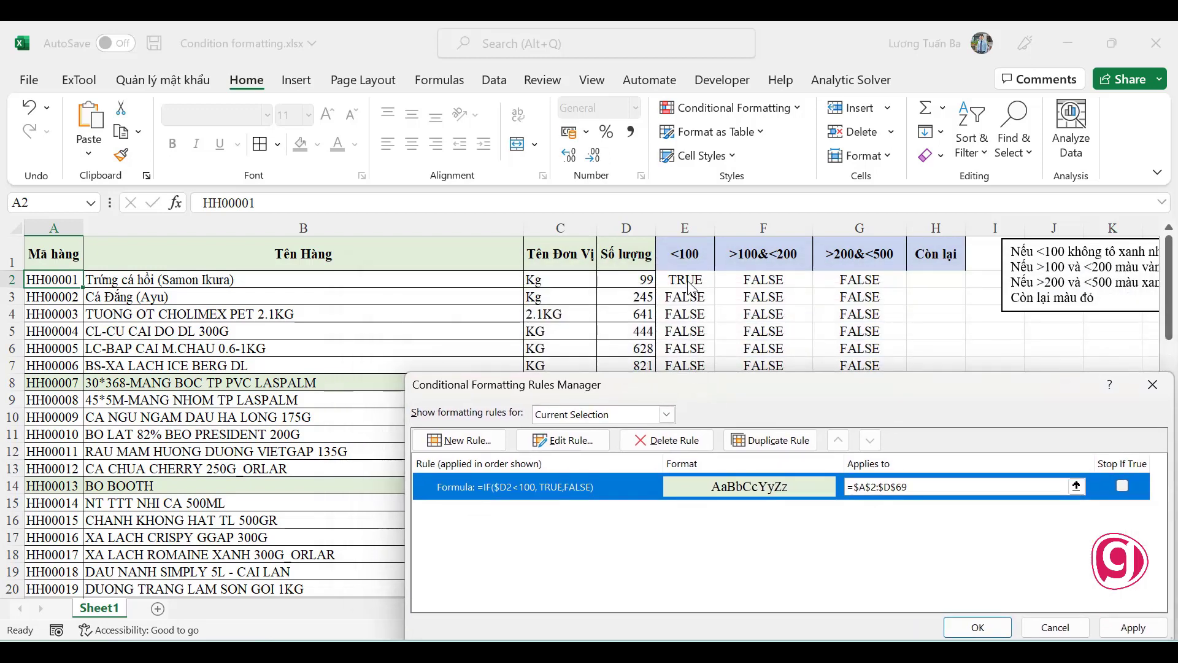
click(865, 487)
click(1118, 626)
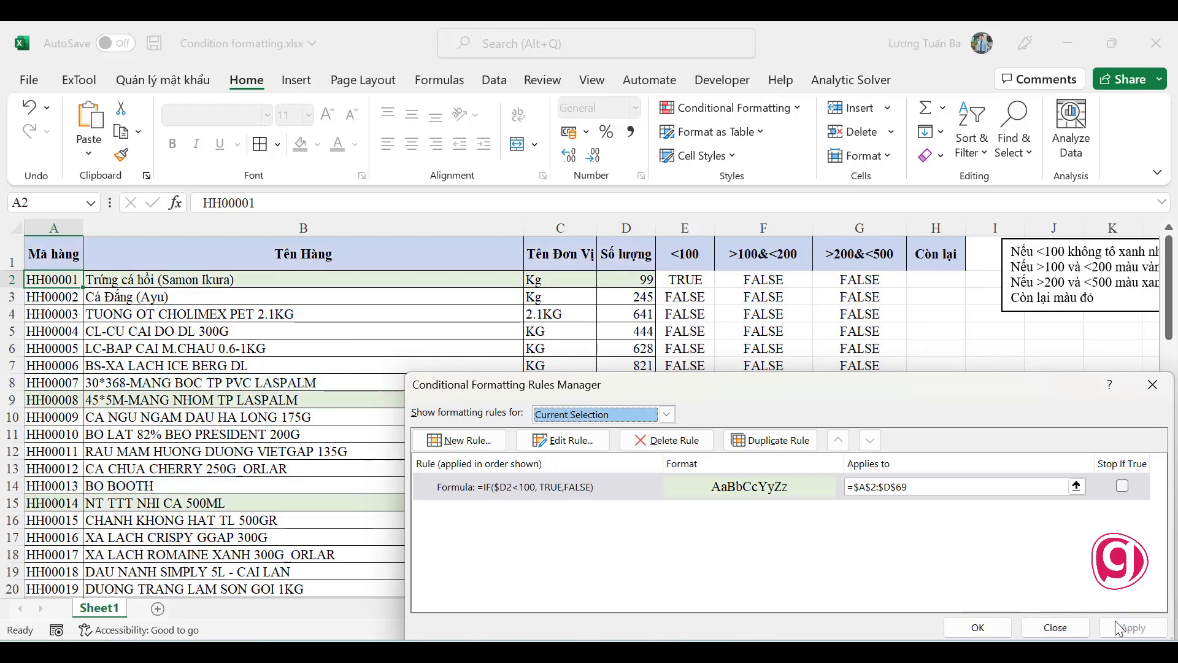
click(979, 628)
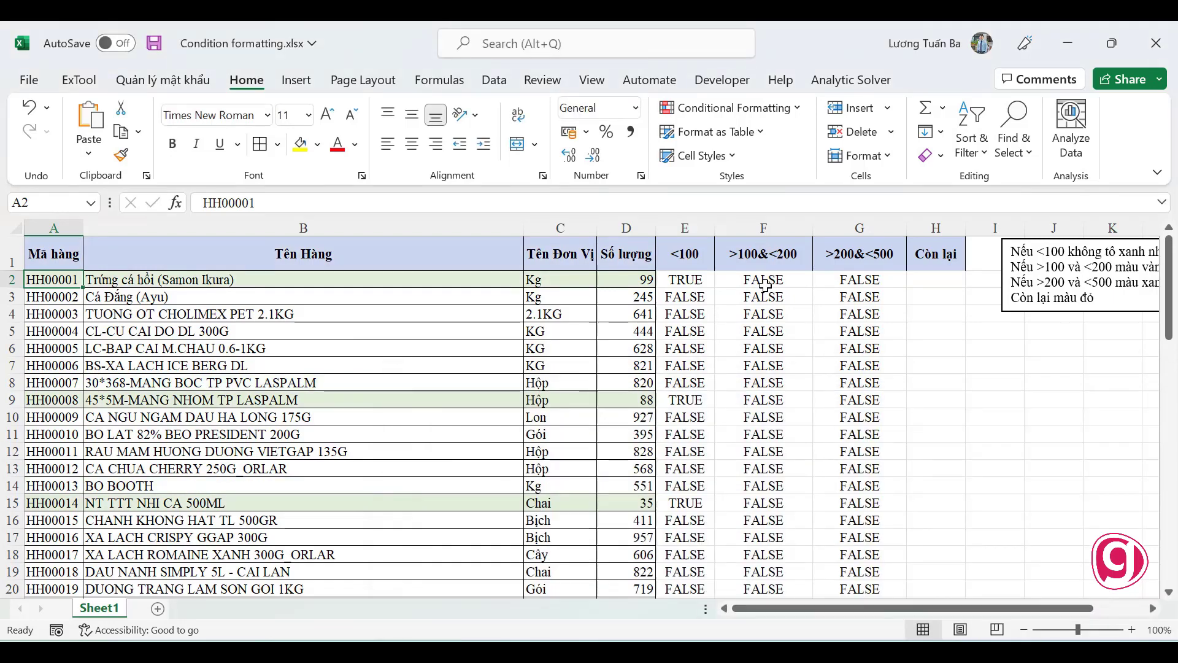
- Copy the 100–200 formula text from F2's formula bar without changing it
click(765, 283)
drag(305, 201, 172, 207)
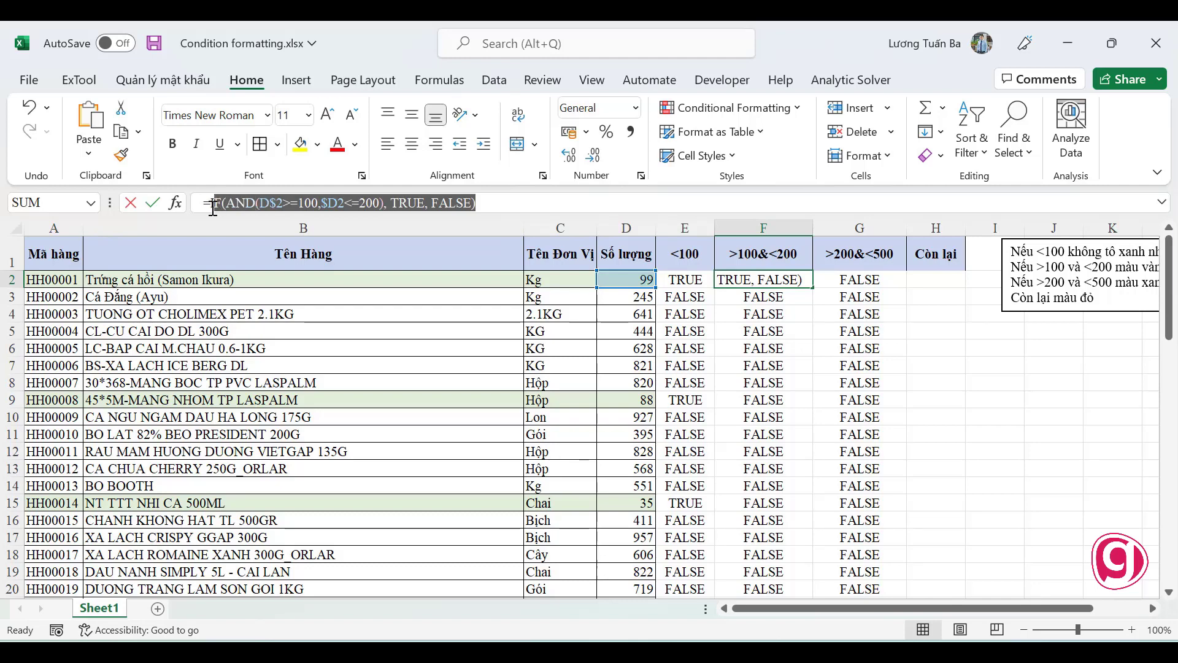
key(Escape)
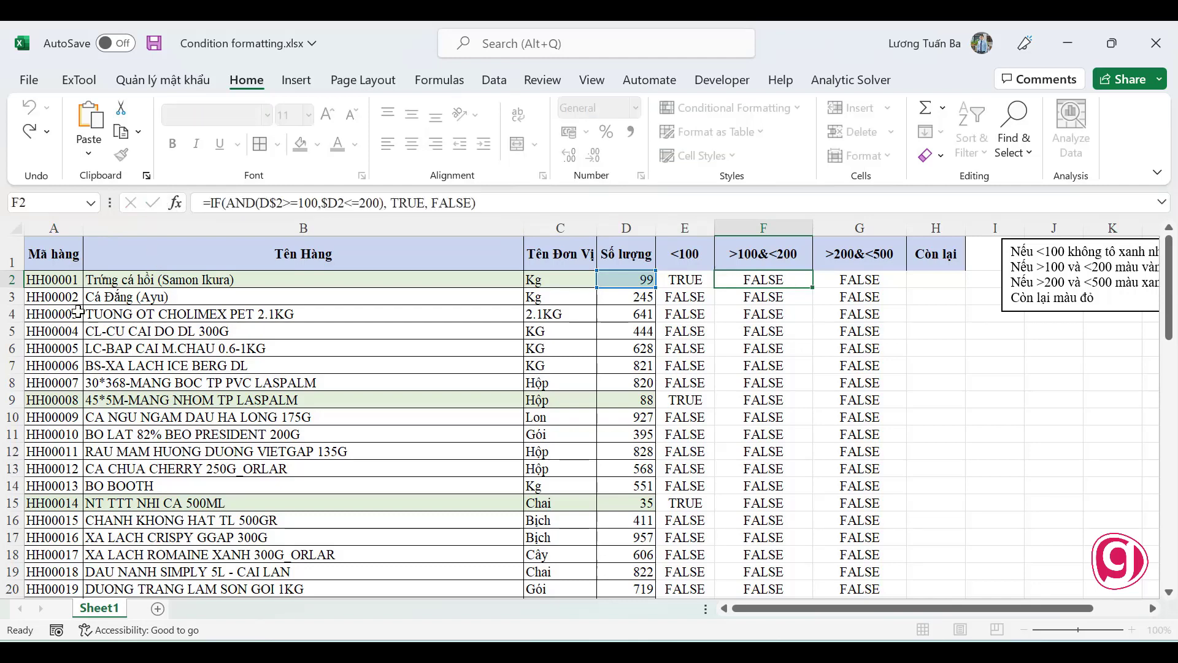
- Select the table range A2:D69 and start a new conditional formatting rule for it
click(51, 280)
key(ctrl+shift+Right)
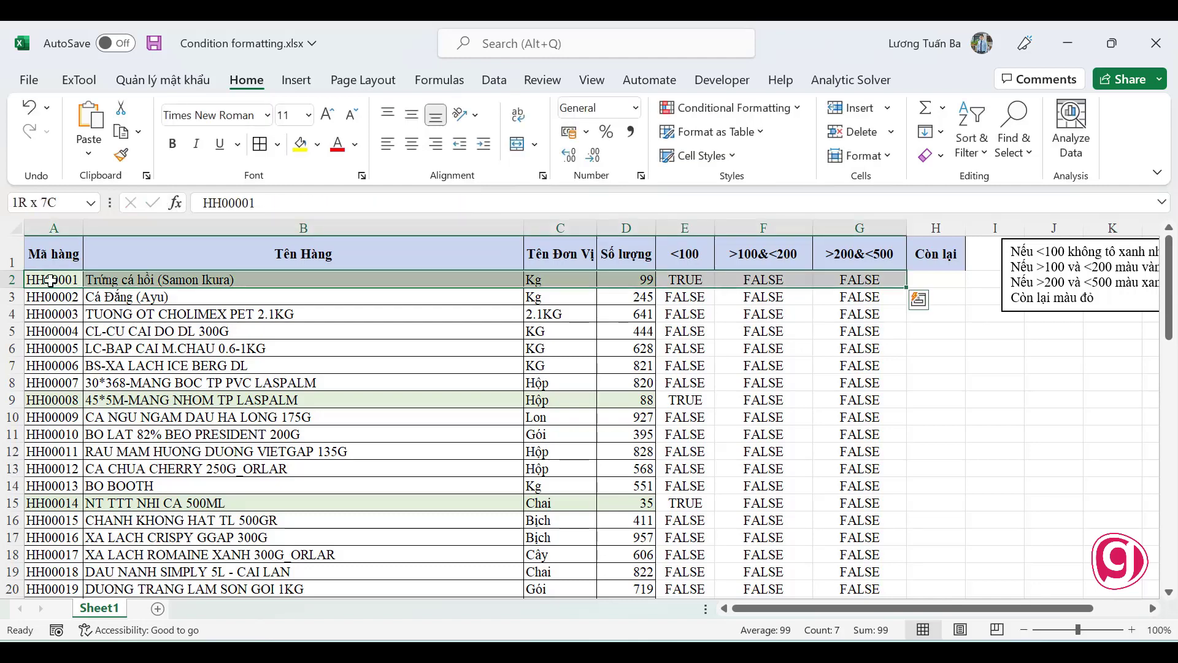
key(shift+Left)
key(shift+Left)
key(shift+Left)
key(shift+Left)
key(shift+Right)
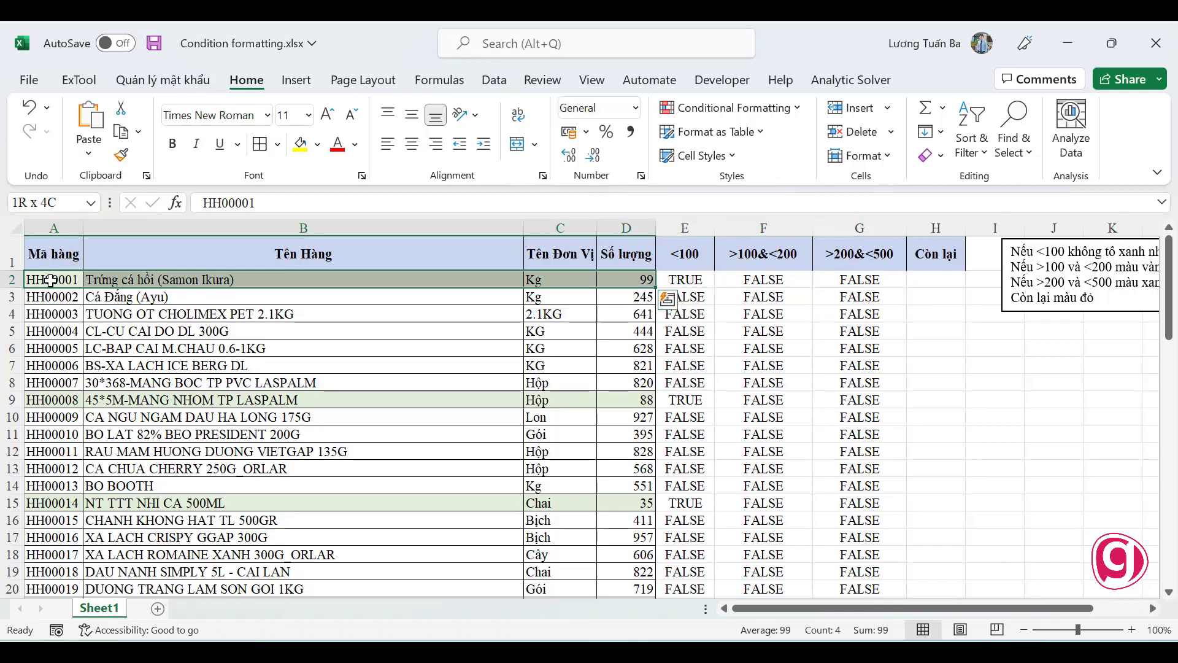
key(ctrl+shift+Down)
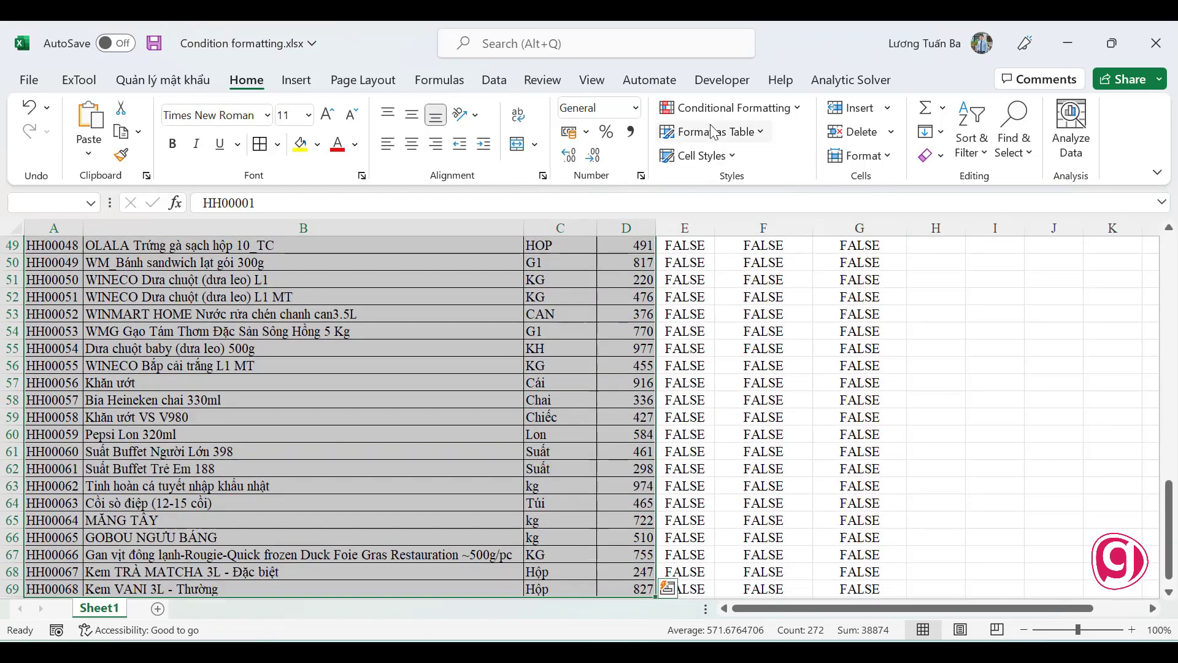
click(712, 111)
mouse_move(717, 386)
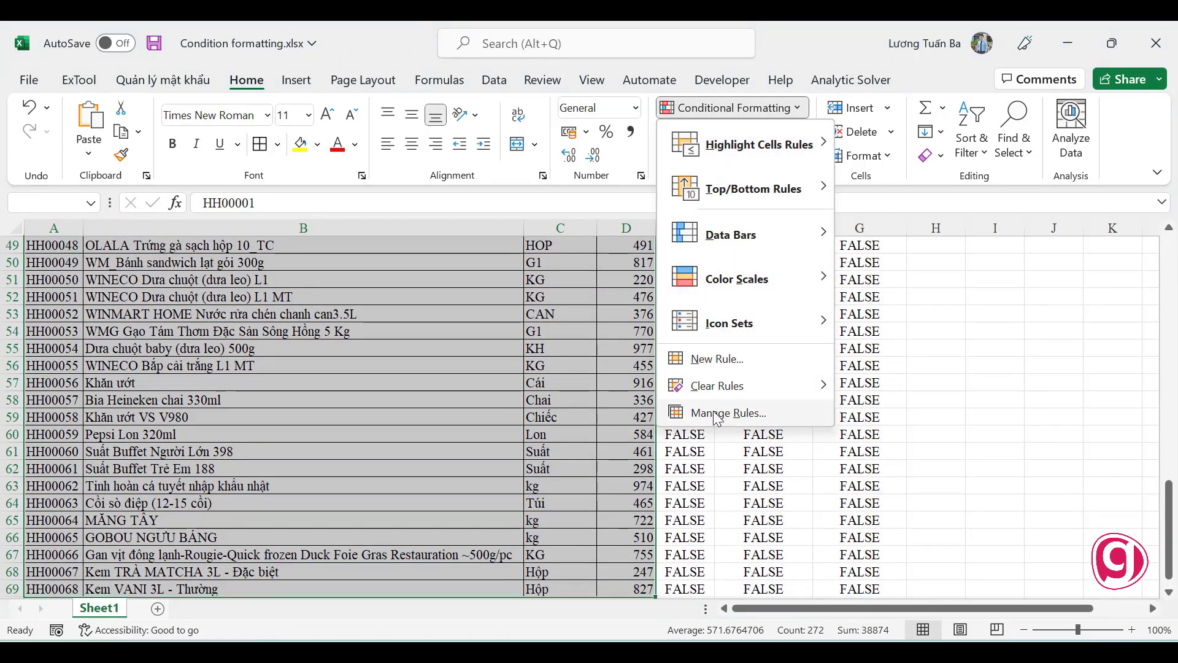
click(715, 361)
- Make the new rule formula-based with =IF(AND(D$2>=100,$D2<=200), TRUE, FALSE)
click(606, 411)
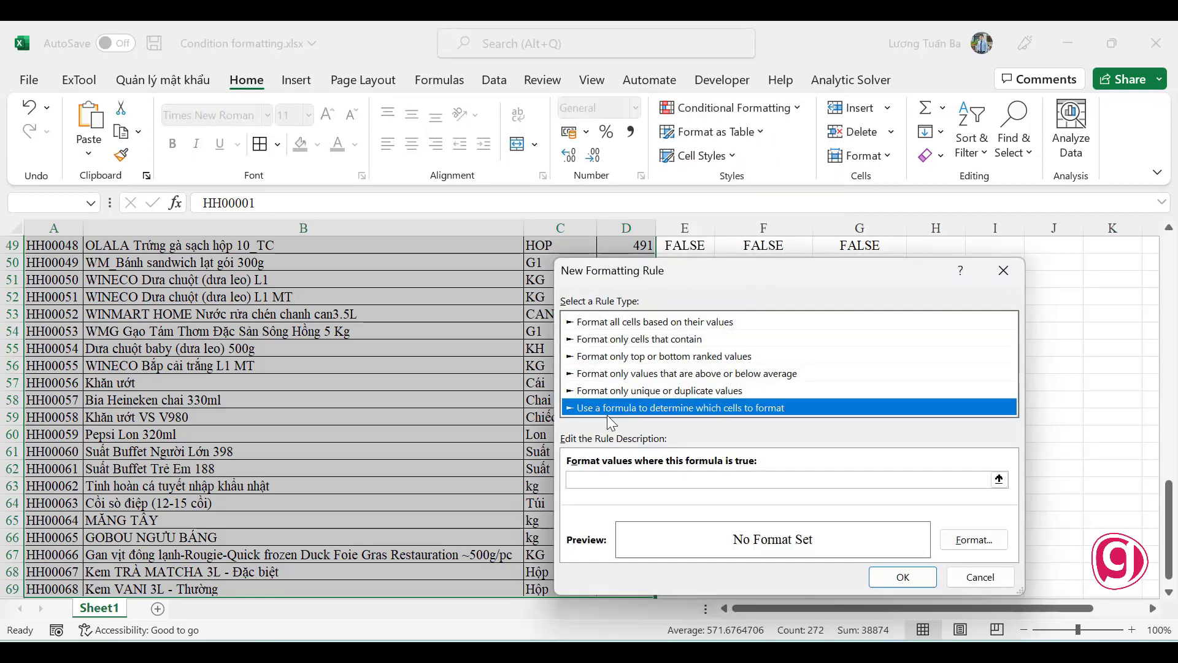
click(621, 482)
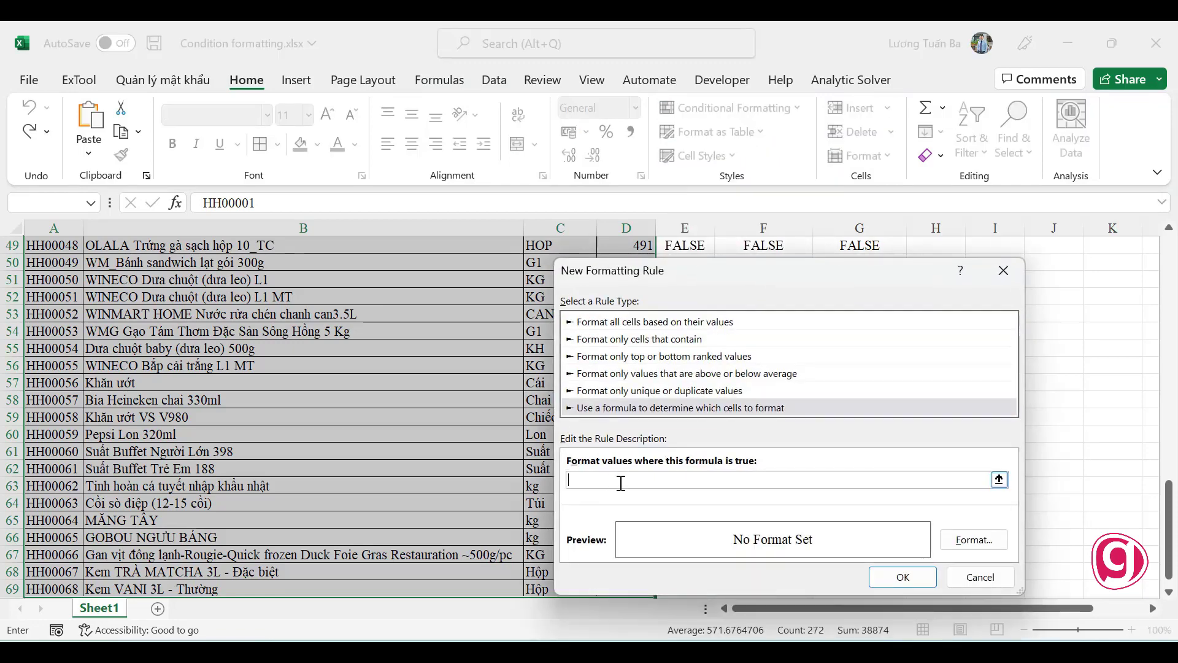
click(974, 540)
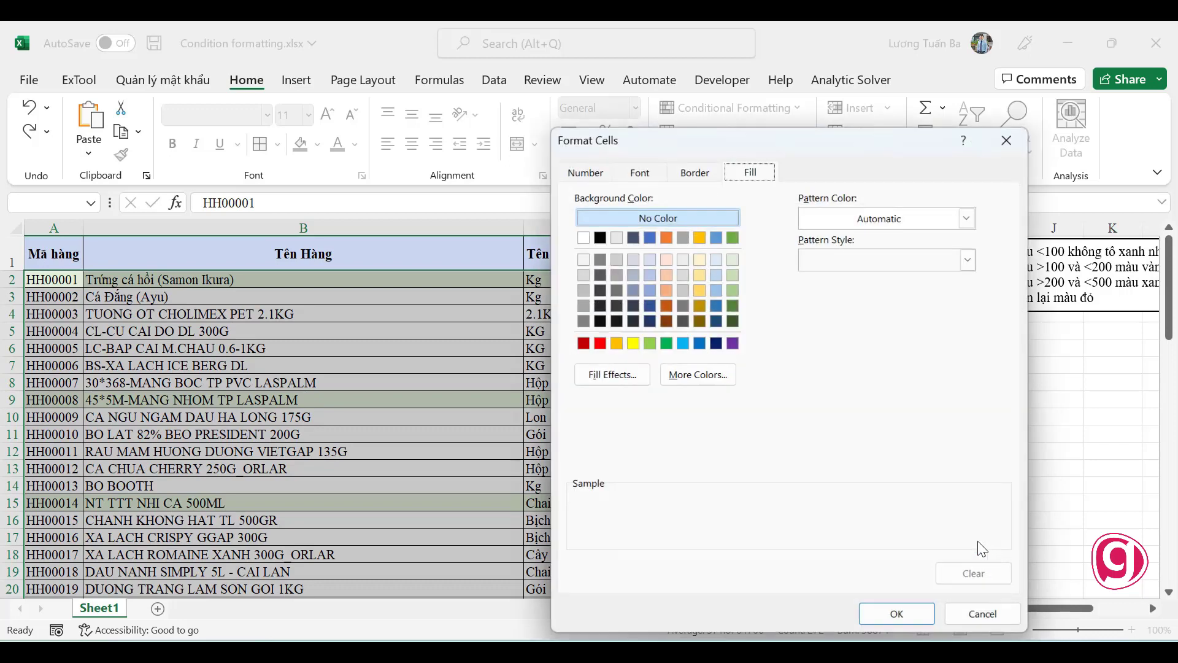
drag(757, 147, 489, 162)
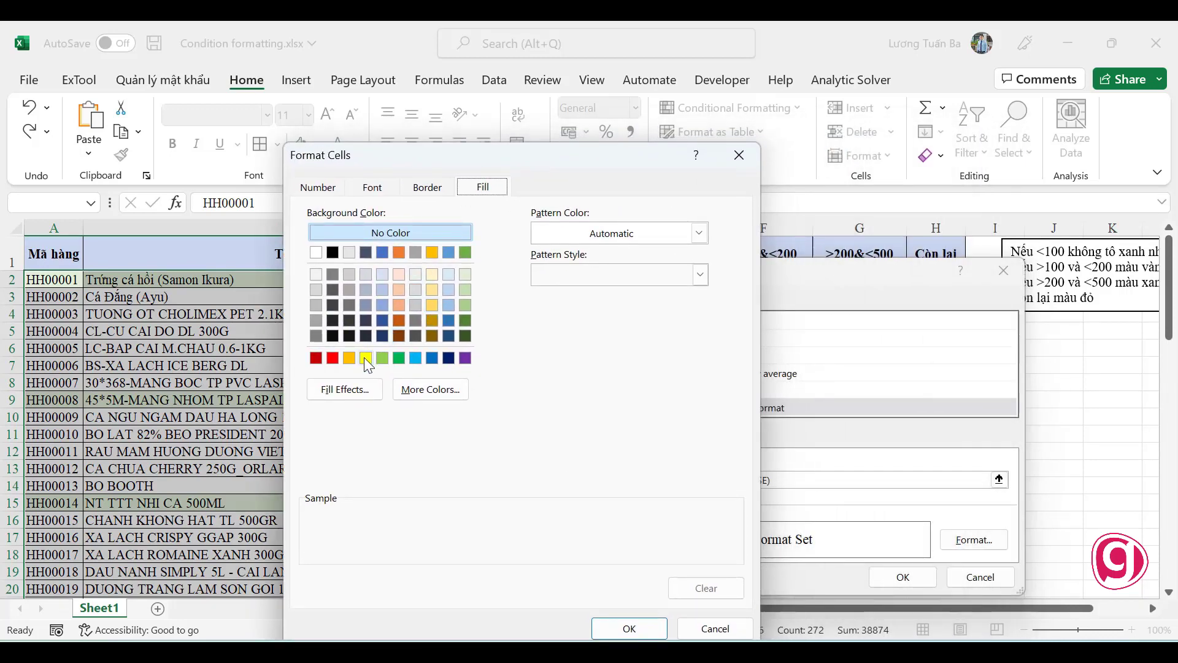
- Give the rule a custom pale yellow fill and create it for the table
click(366, 358)
click(429, 290)
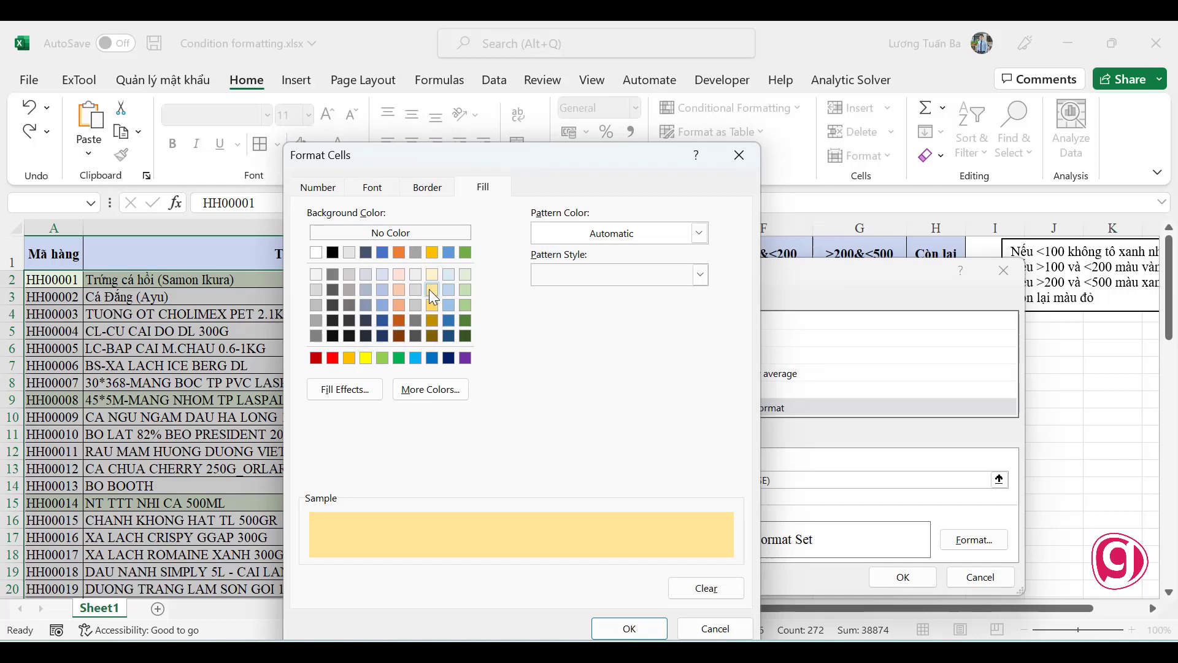
click(432, 275)
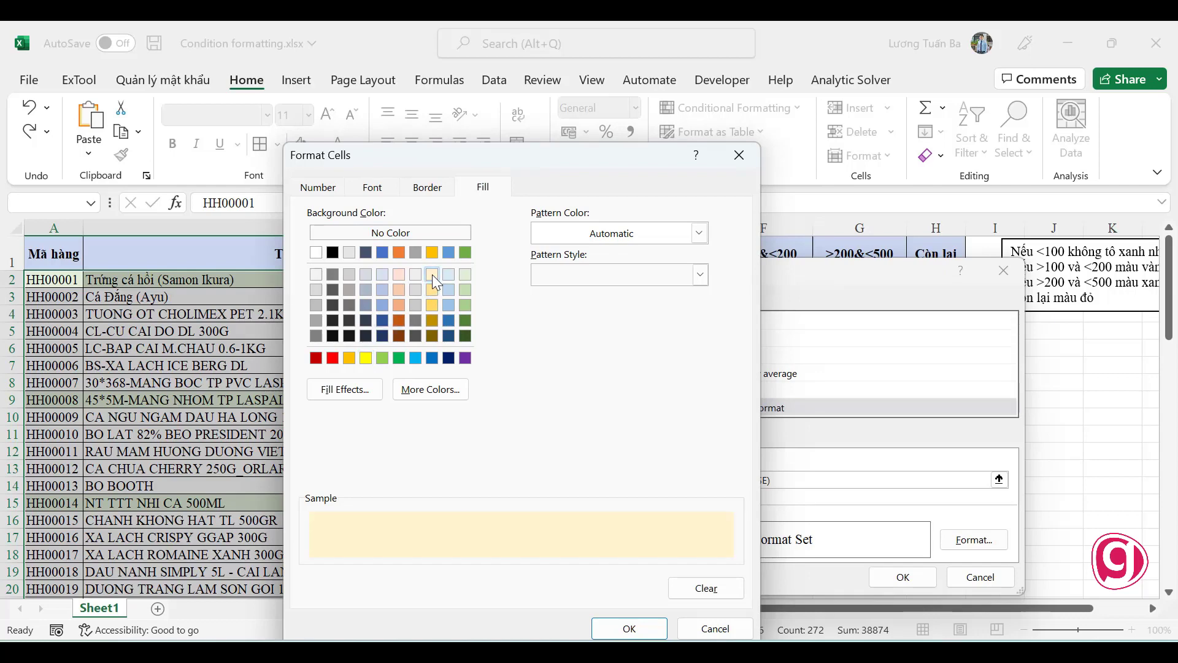
click(433, 290)
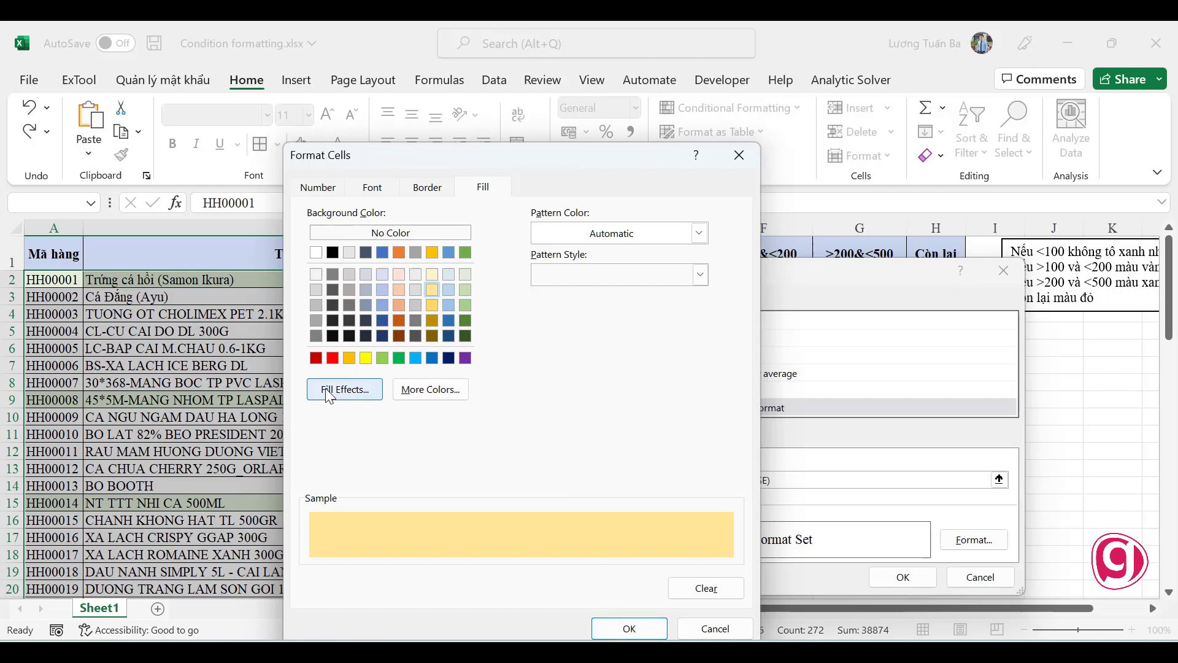
click(442, 400)
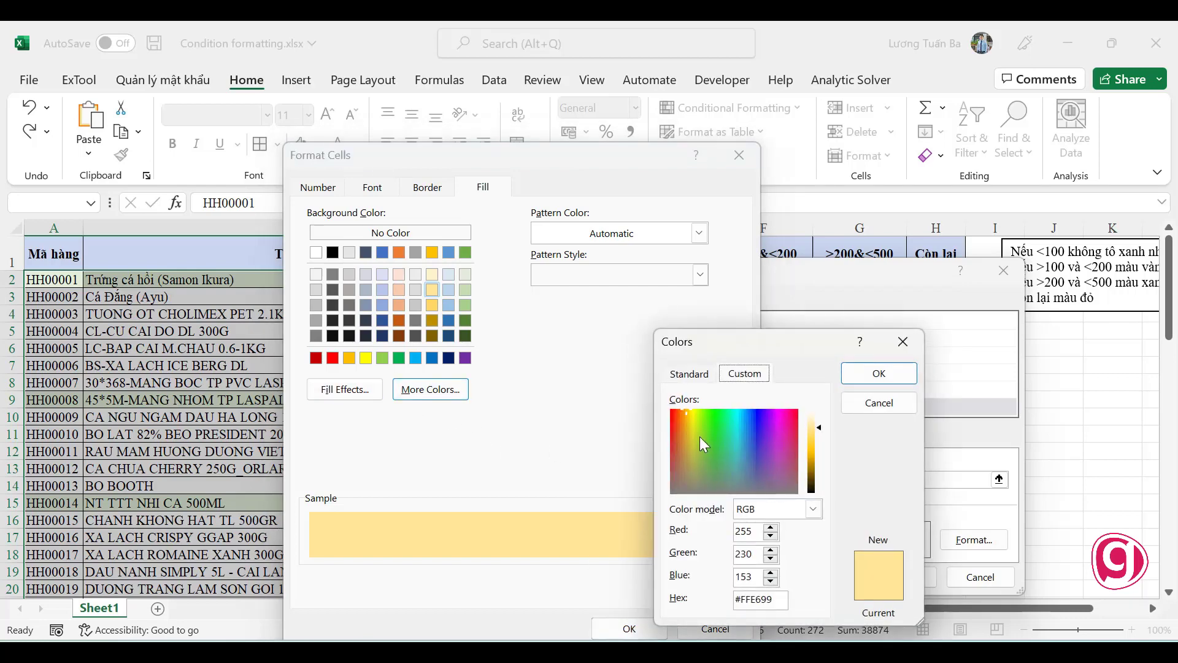
drag(686, 413, 692, 444)
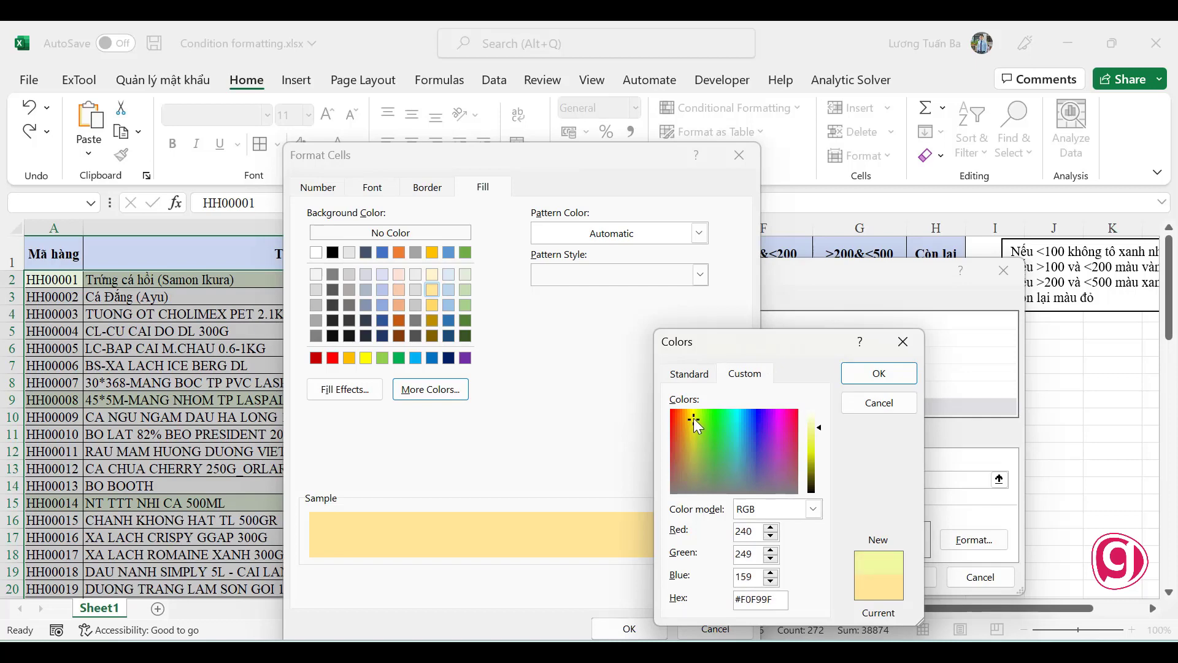
mouse_move(692, 447)
mouse_down()
mouse_move(694, 417)
mouse_move(694, 438)
mouse_up()
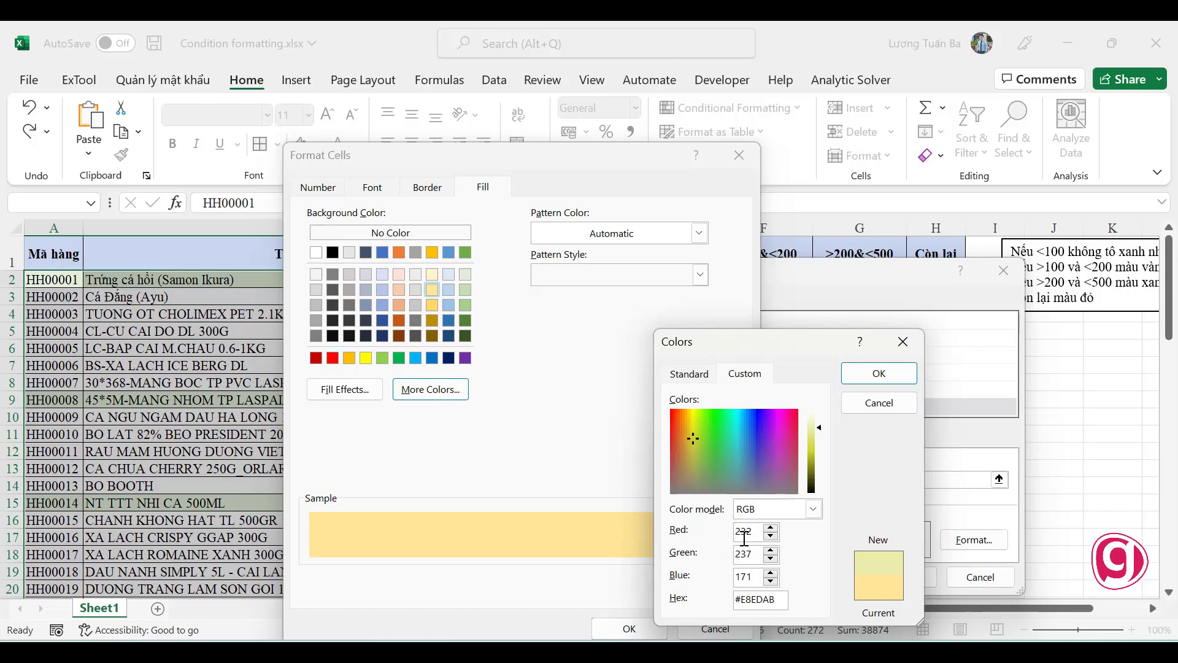
click(898, 384)
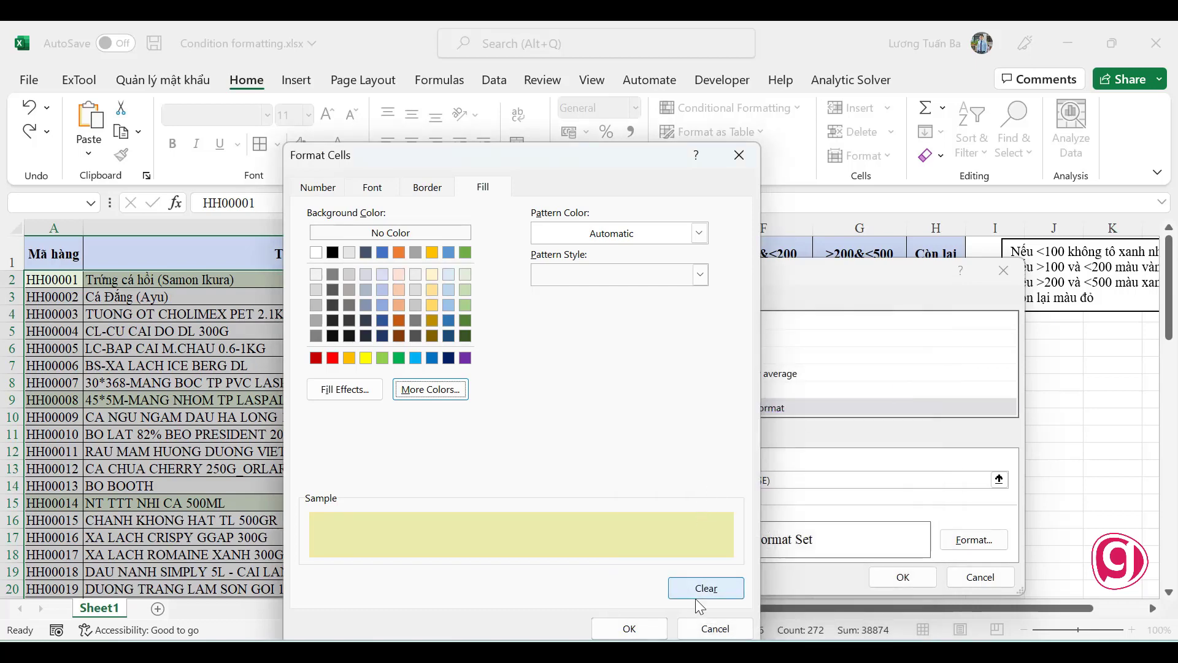
click(651, 632)
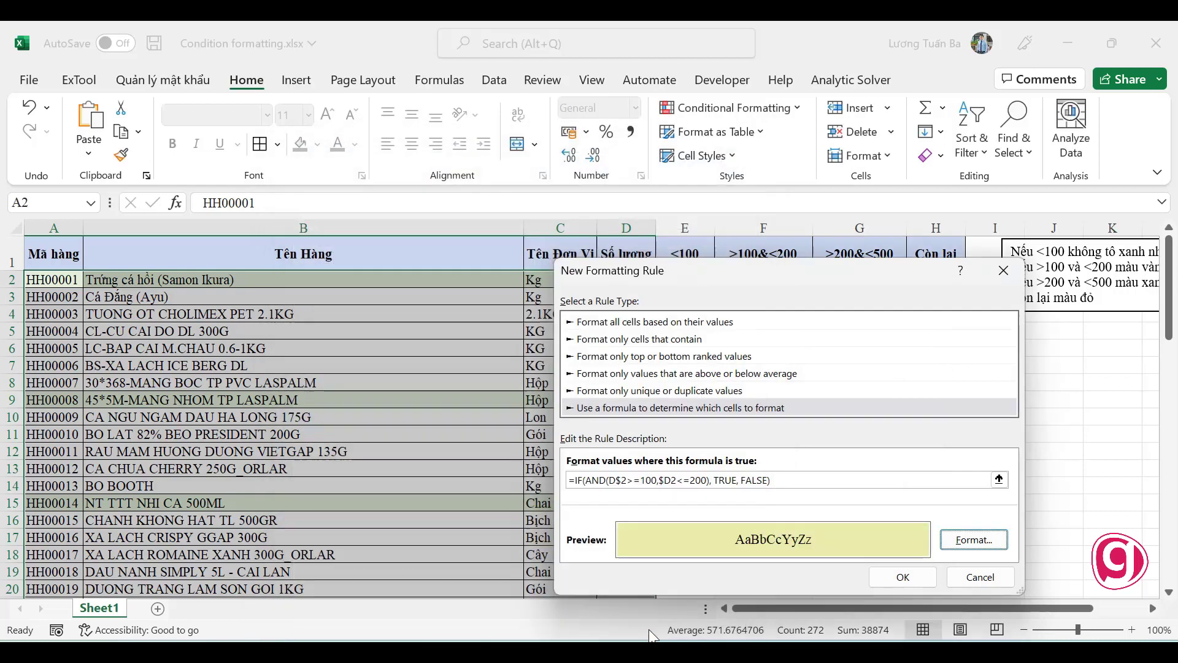
click(902, 577)
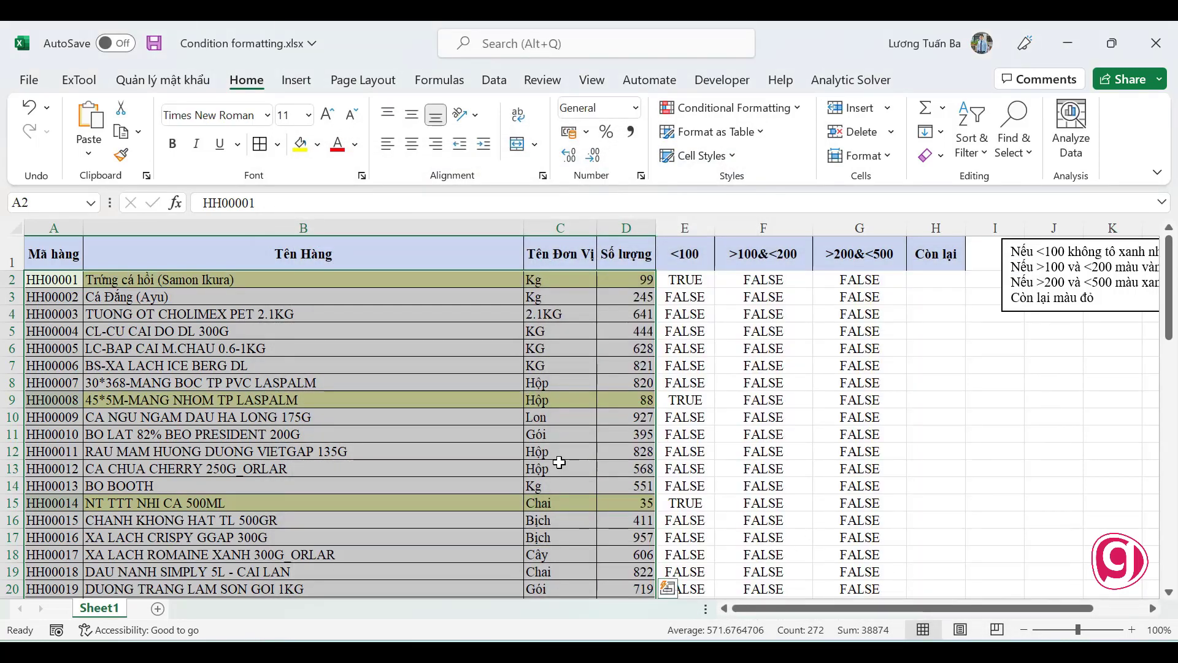
click(735, 109)
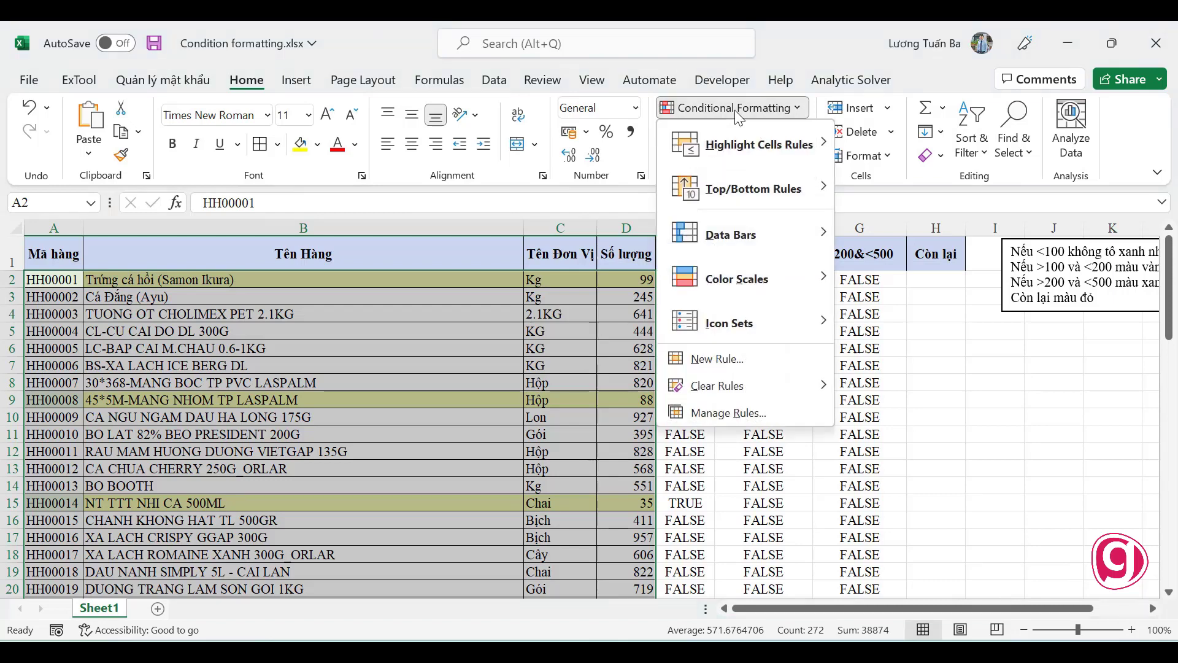
click(715, 412)
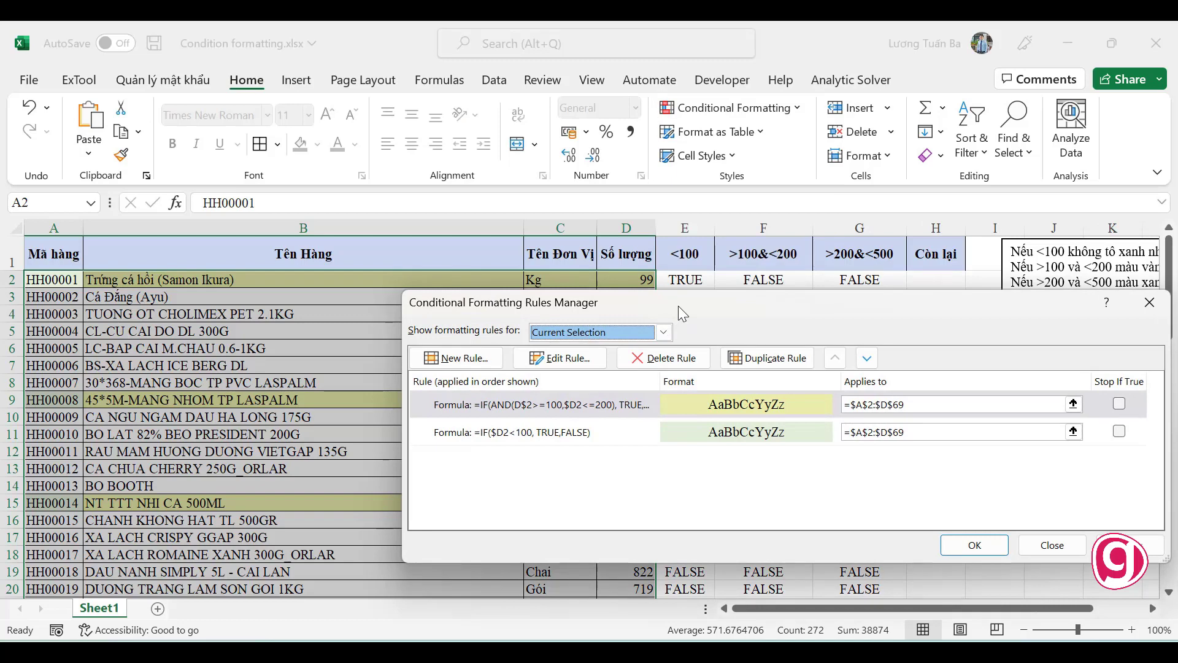
mouse_move(680, 302)
mouse_down()
mouse_move(605, 403)
mouse_move(624, 431)
mouse_up()
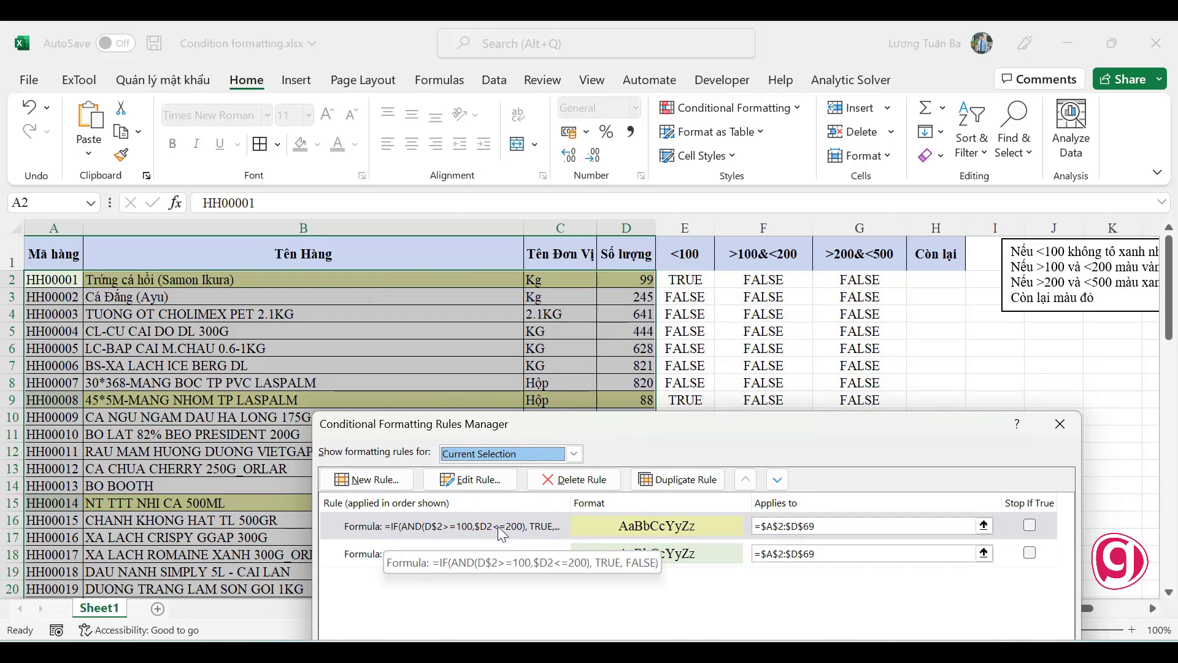
drag(723, 424, 680, 511)
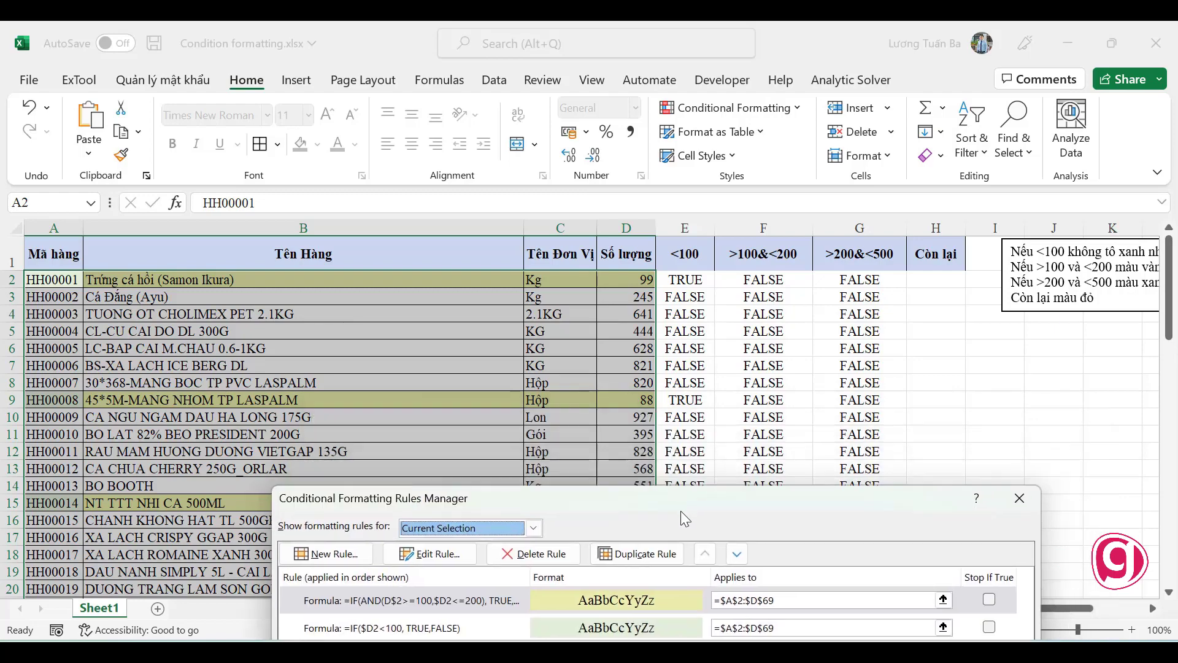
click(1016, 511)
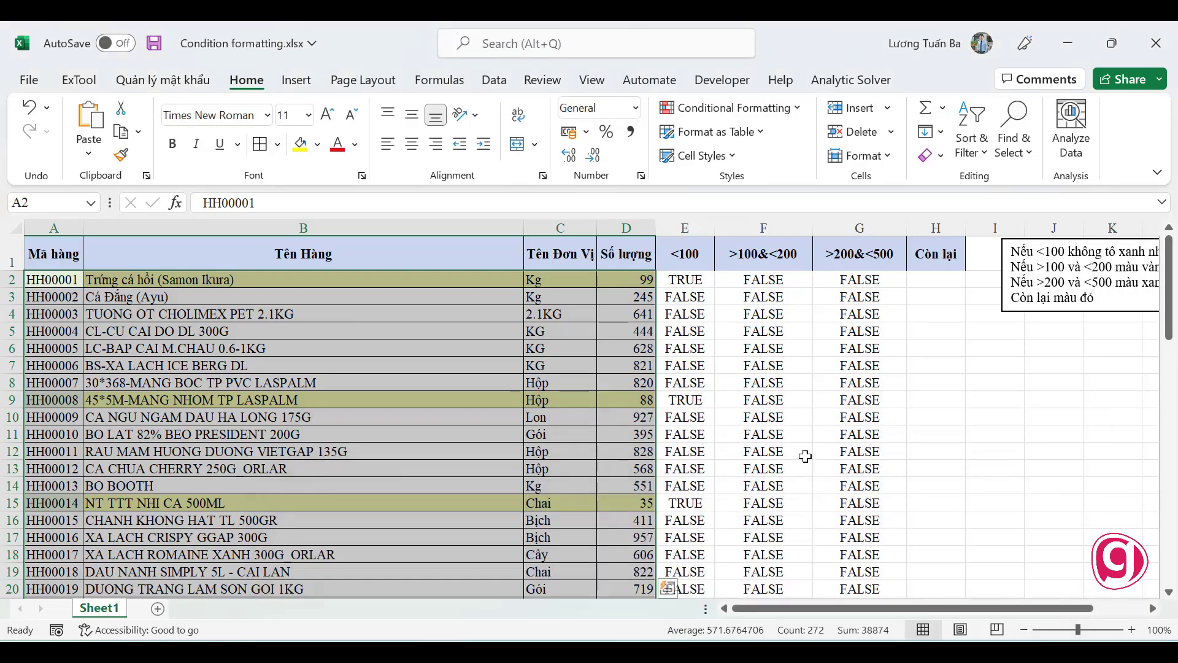
scroll(789, 474, down, 5)
scroll(789, 474, down, 5)
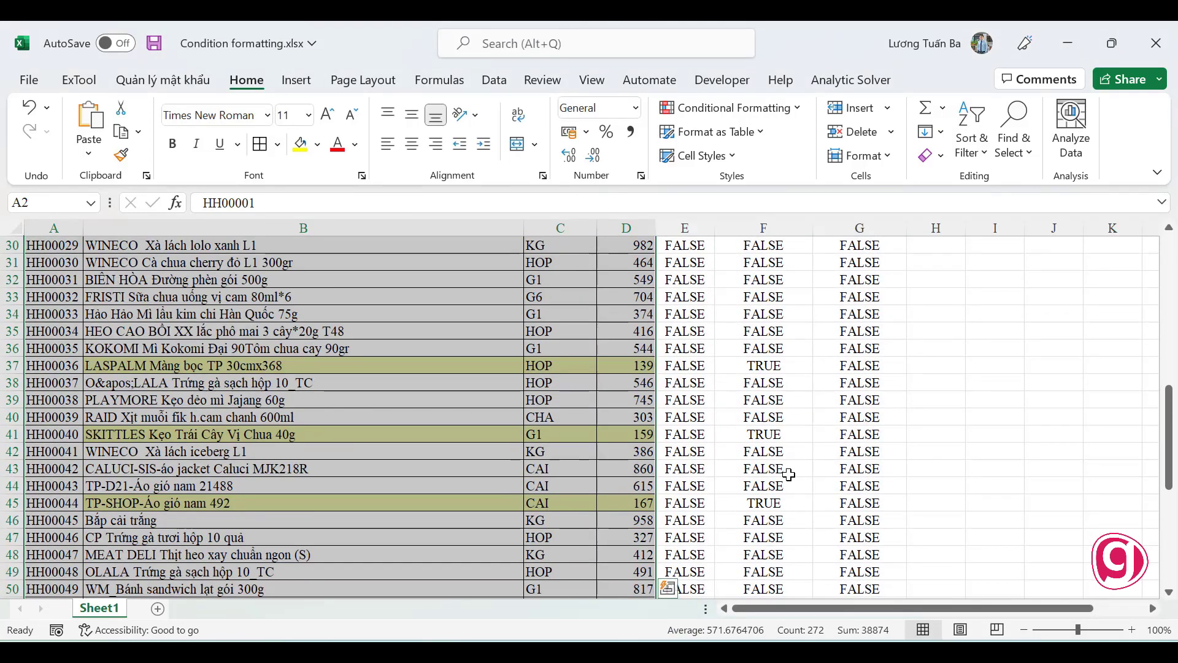
click(781, 501)
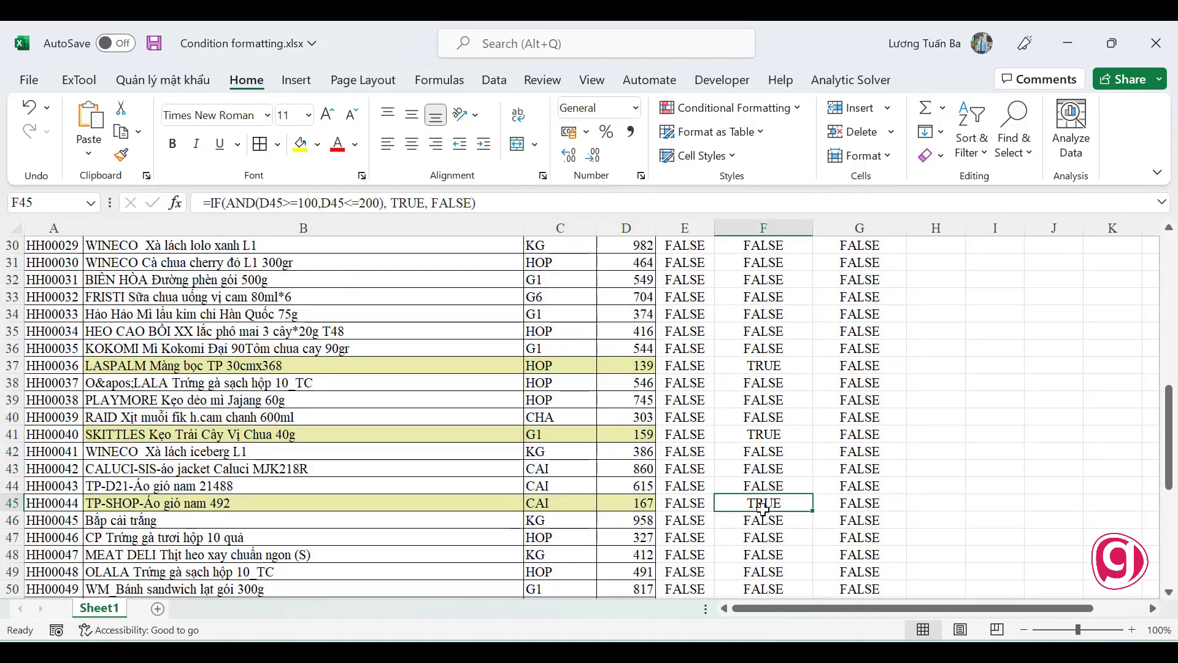
scroll(614, 384, up, 9)
scroll(594, 407, up, 1)
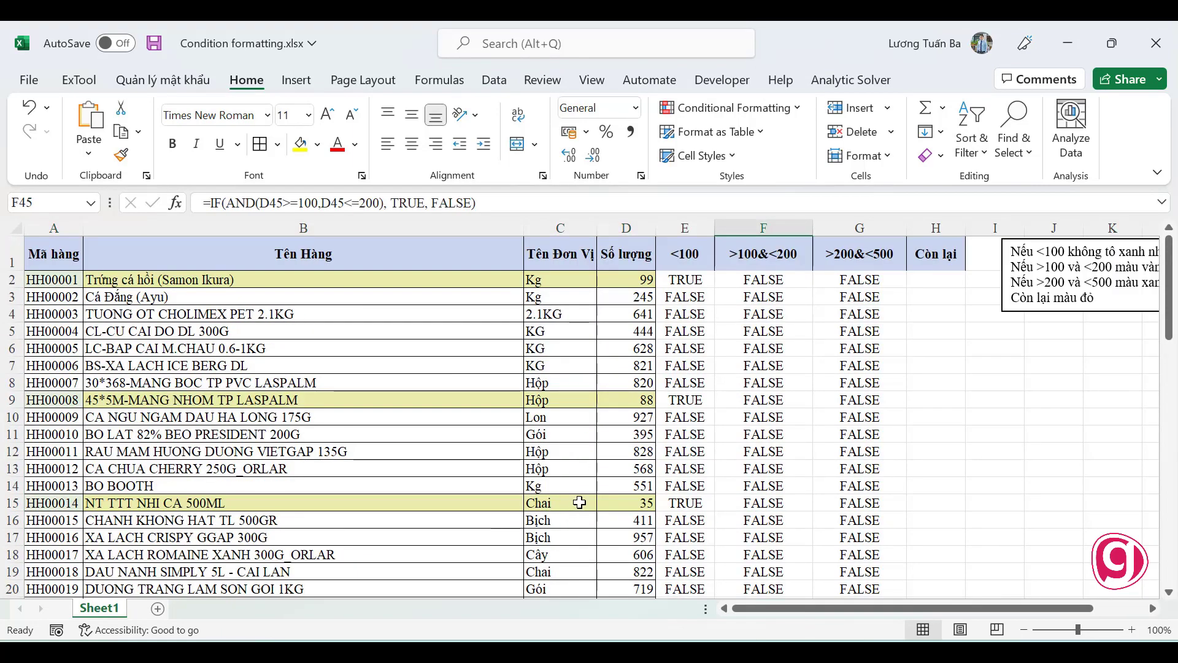
click(736, 104)
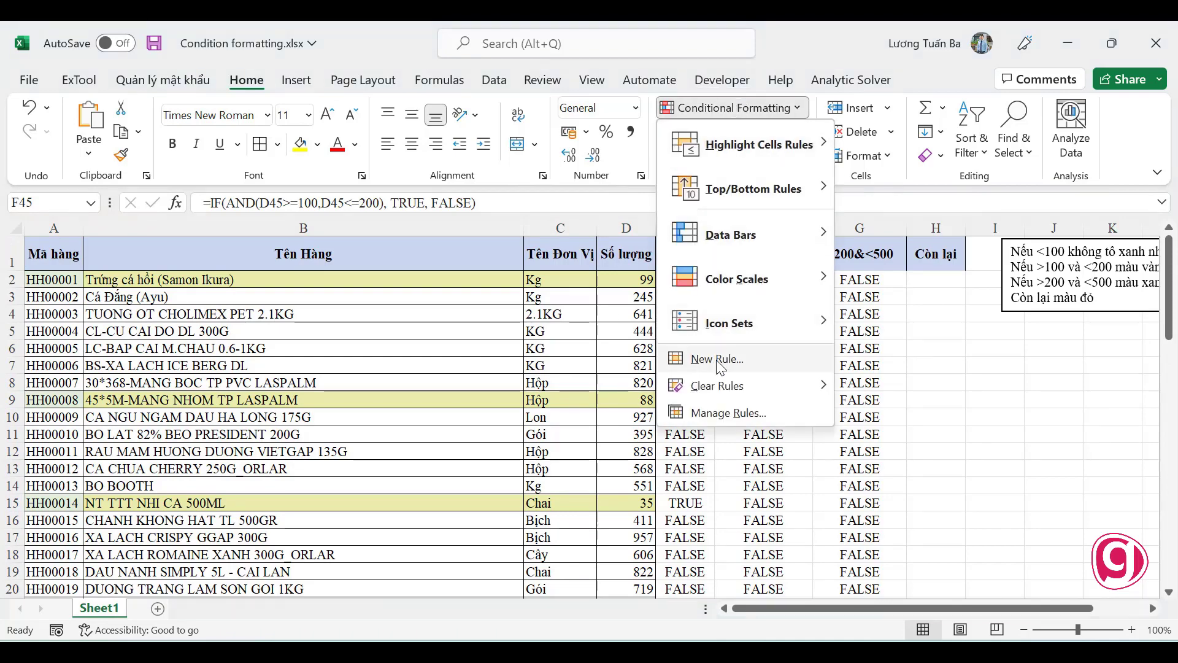
click(725, 413)
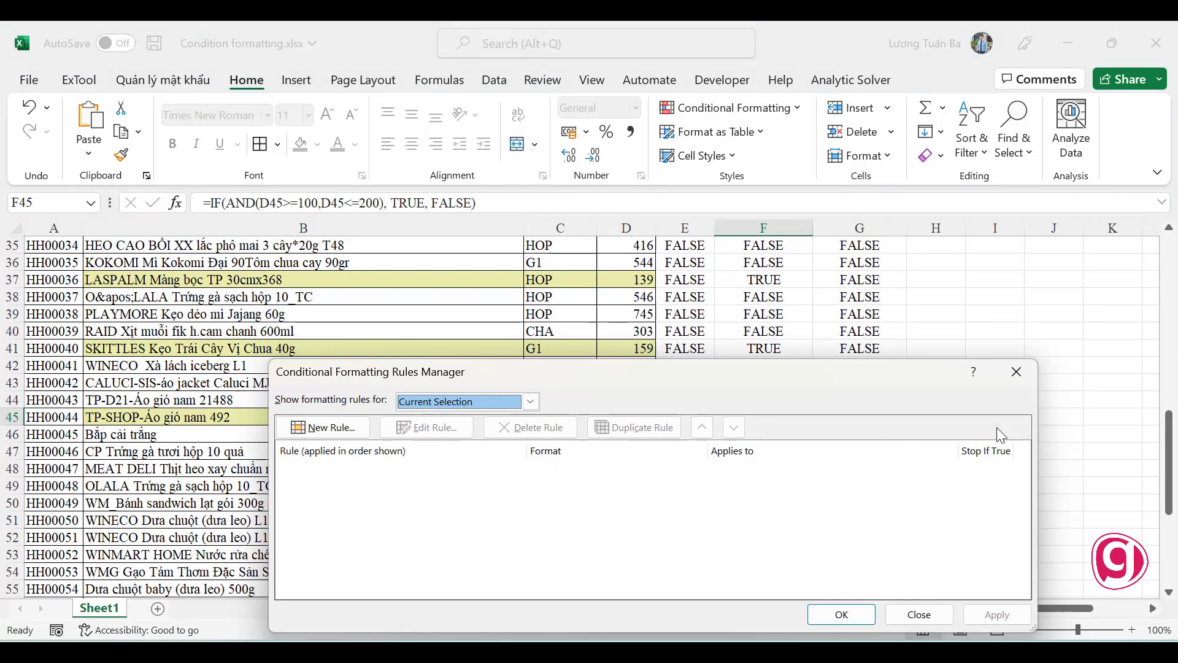
click(1017, 371)
click(447, 314)
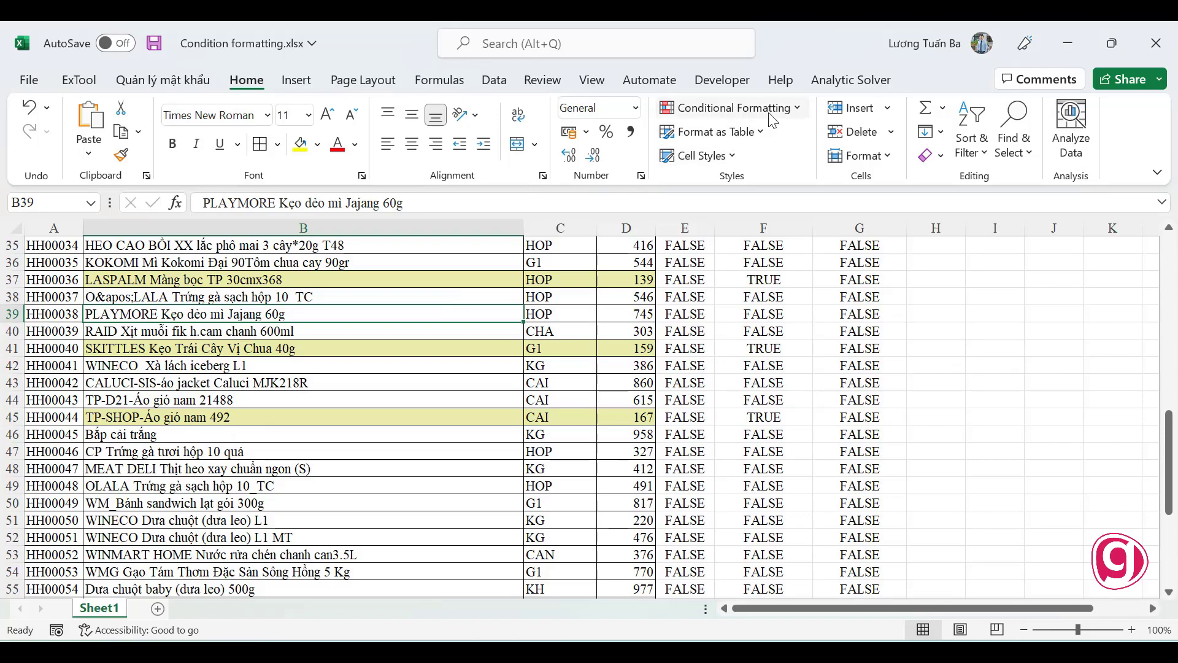
scroll(649, 299, up, 2)
scroll(648, 299, up, 1)
scroll(648, 299, up, 8)
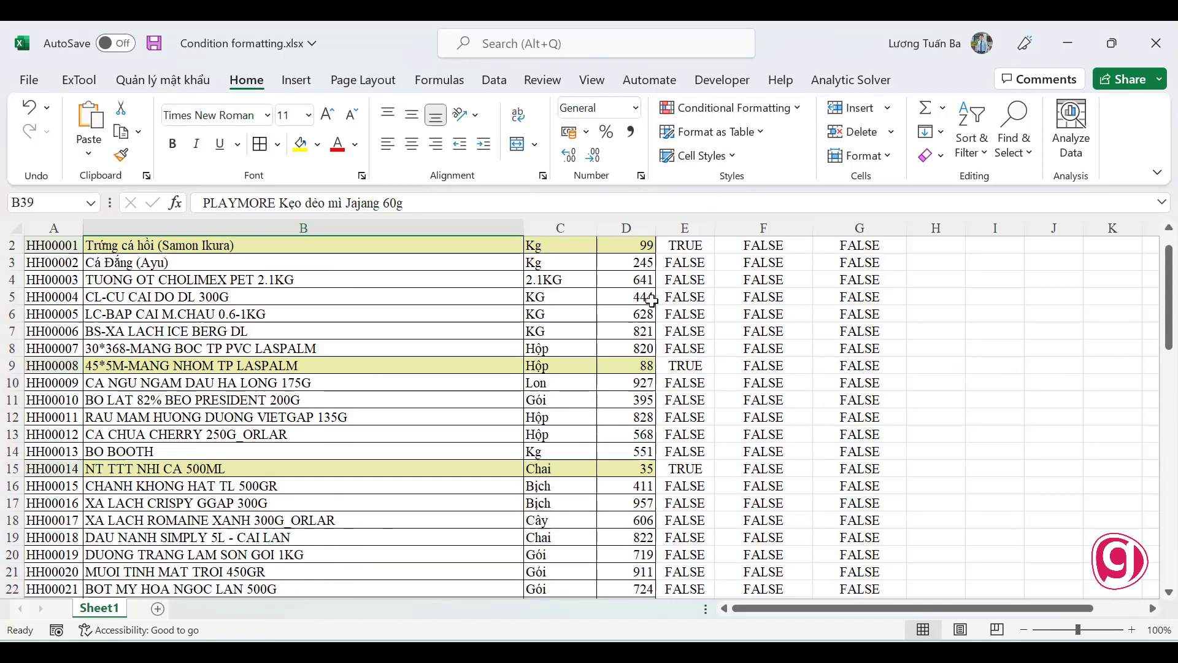
scroll(649, 299, up, 1)
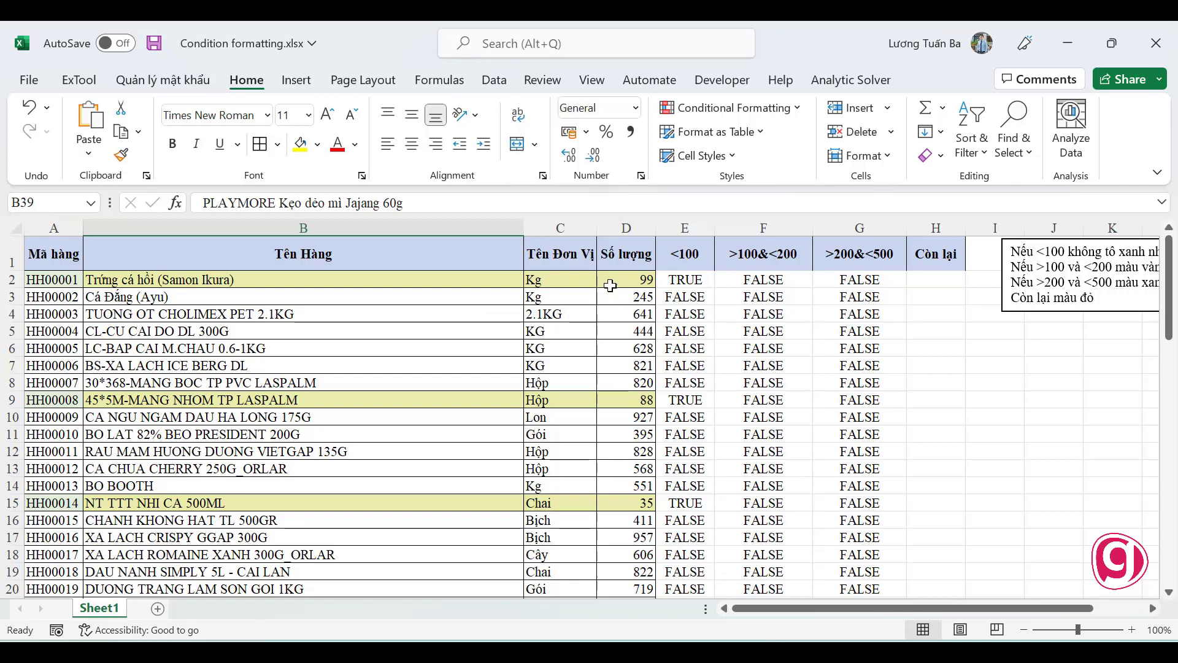
- Copy the under-100 IF formula text from E2 without changing the cell
click(701, 280)
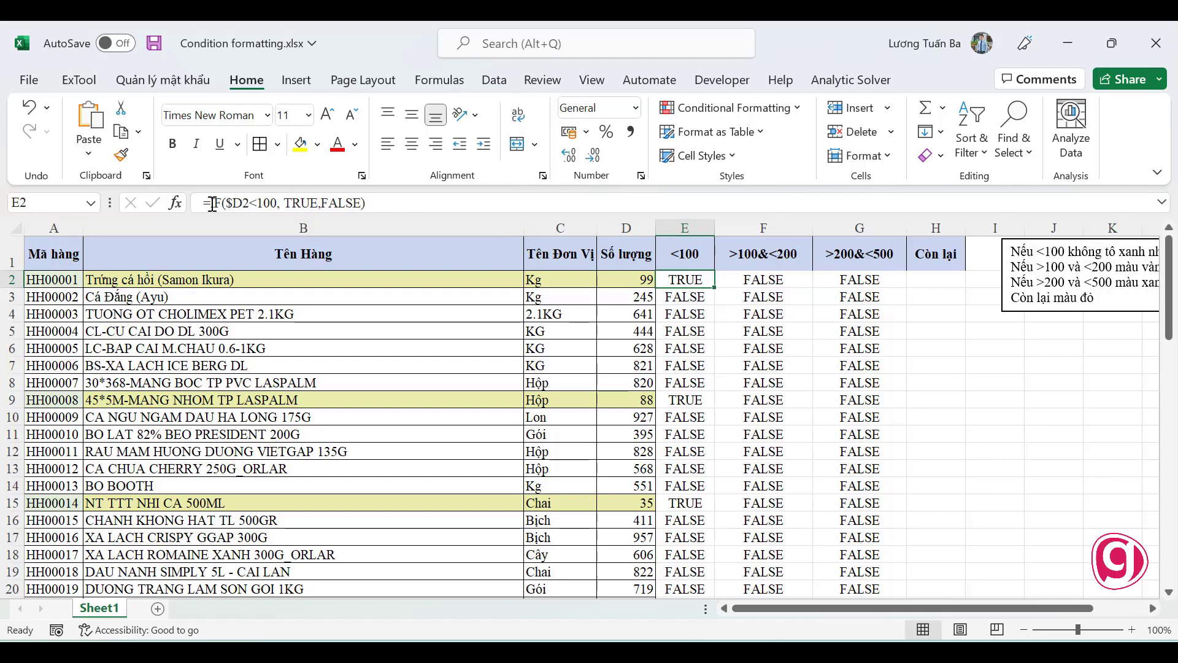
drag(212, 204, 403, 210)
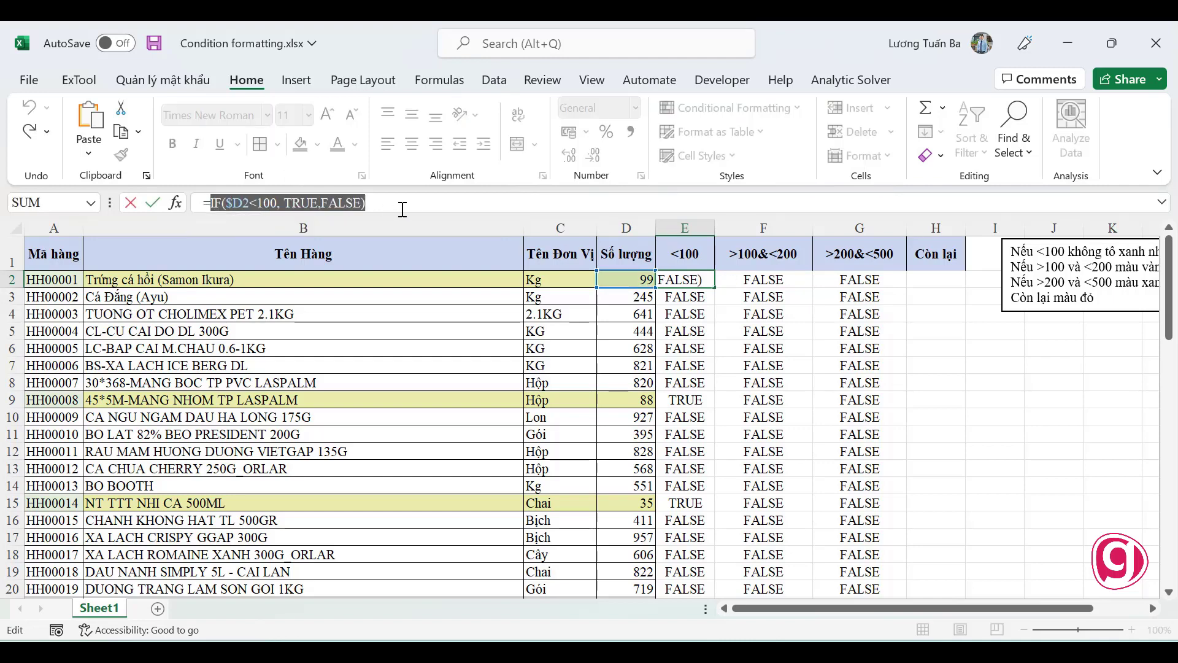
key(Escape)
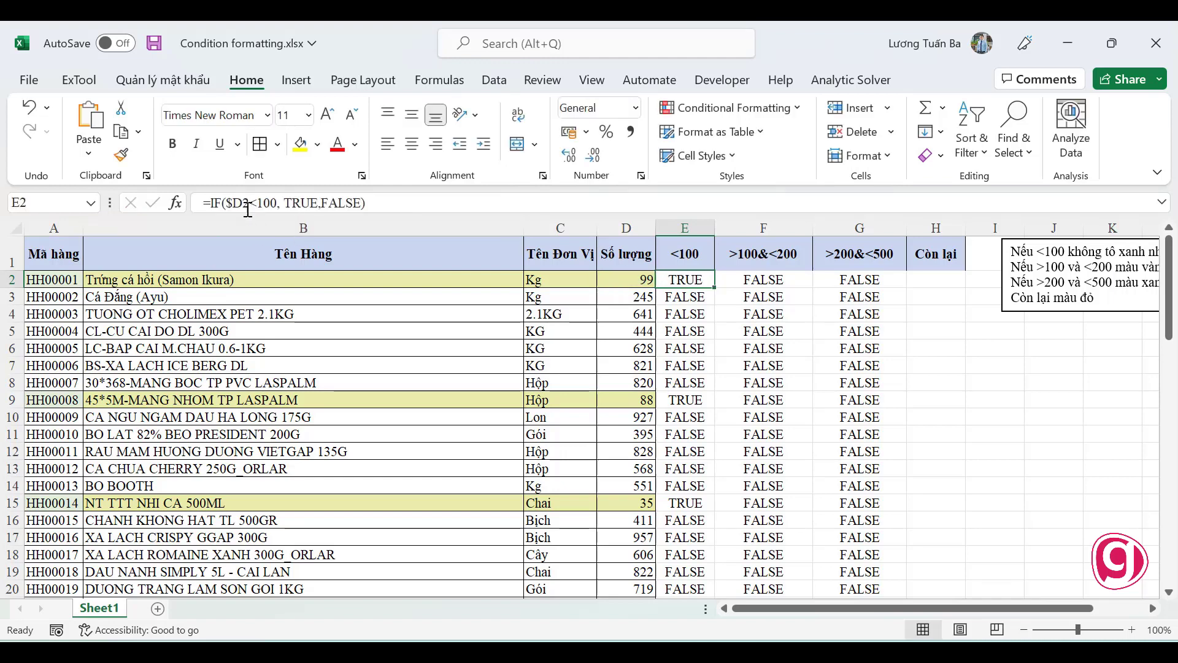
- Replace F2's final FALSE with a nested IF($D2<100, FALSE) and commit the formula
click(760, 281)
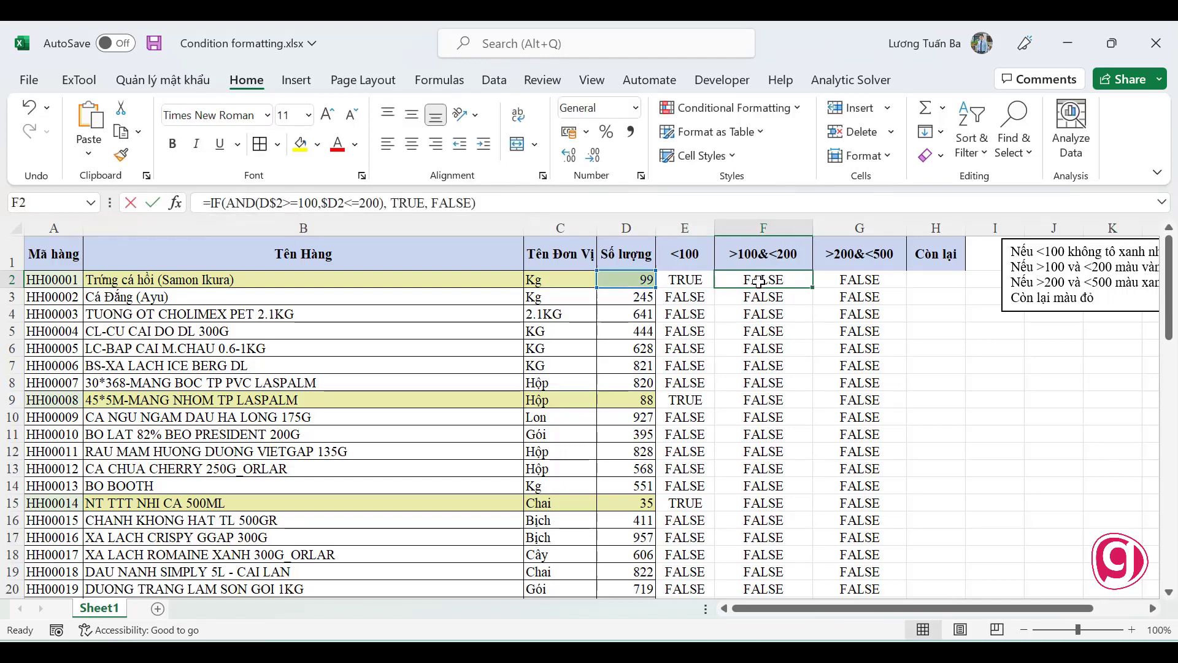
double_click(761, 281)
click(913, 298)
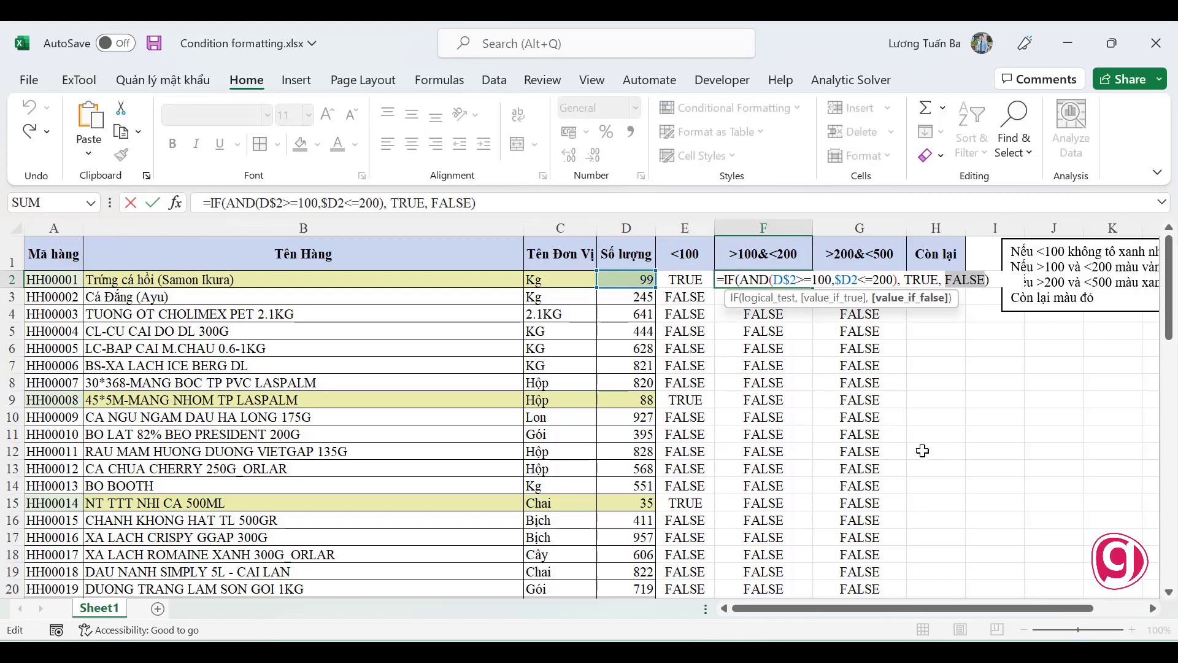
text(IF($D2<100, TRUE,FALSE))
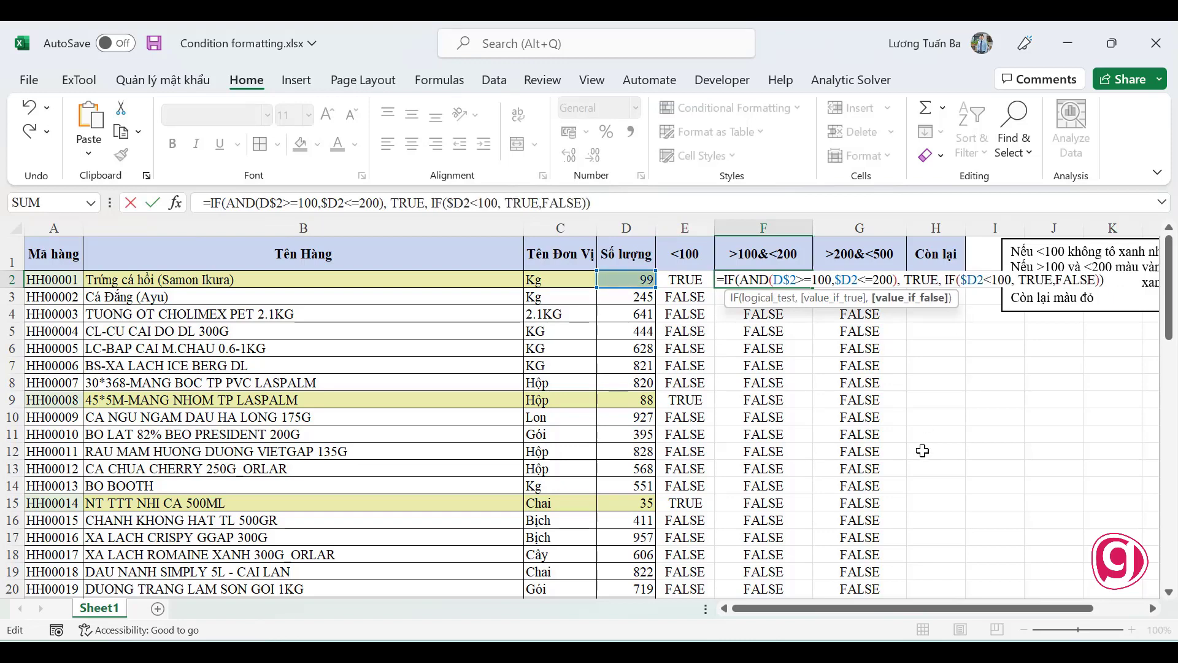
click(1031, 279)
double_click(1031, 279)
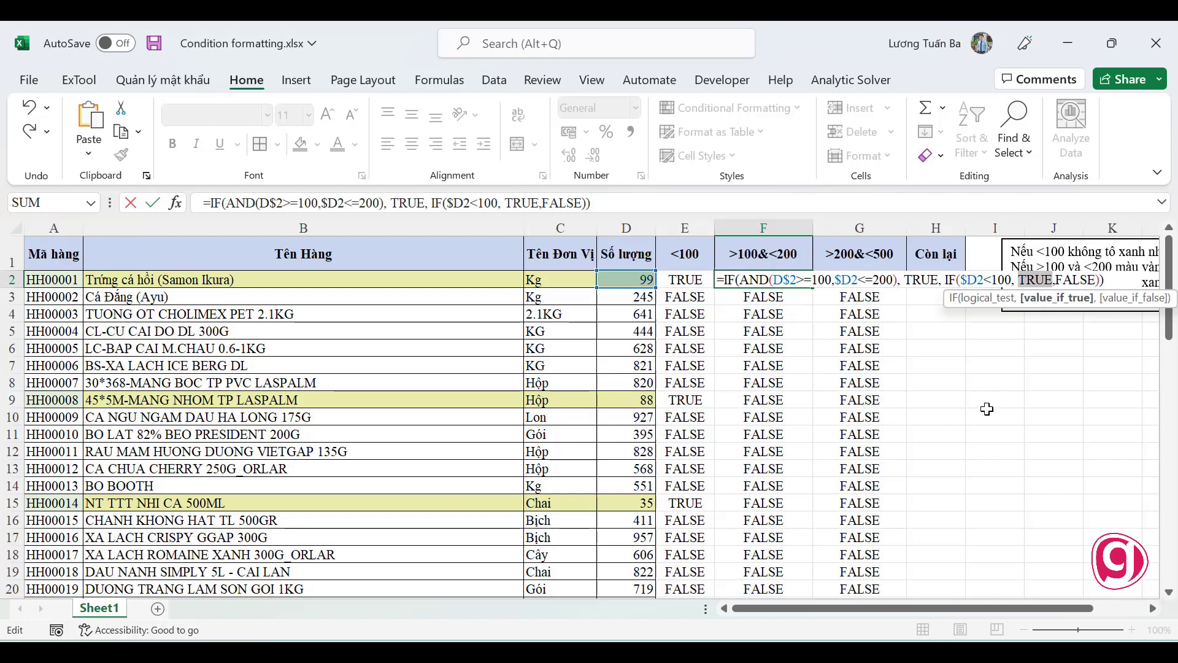
text(FALSE)
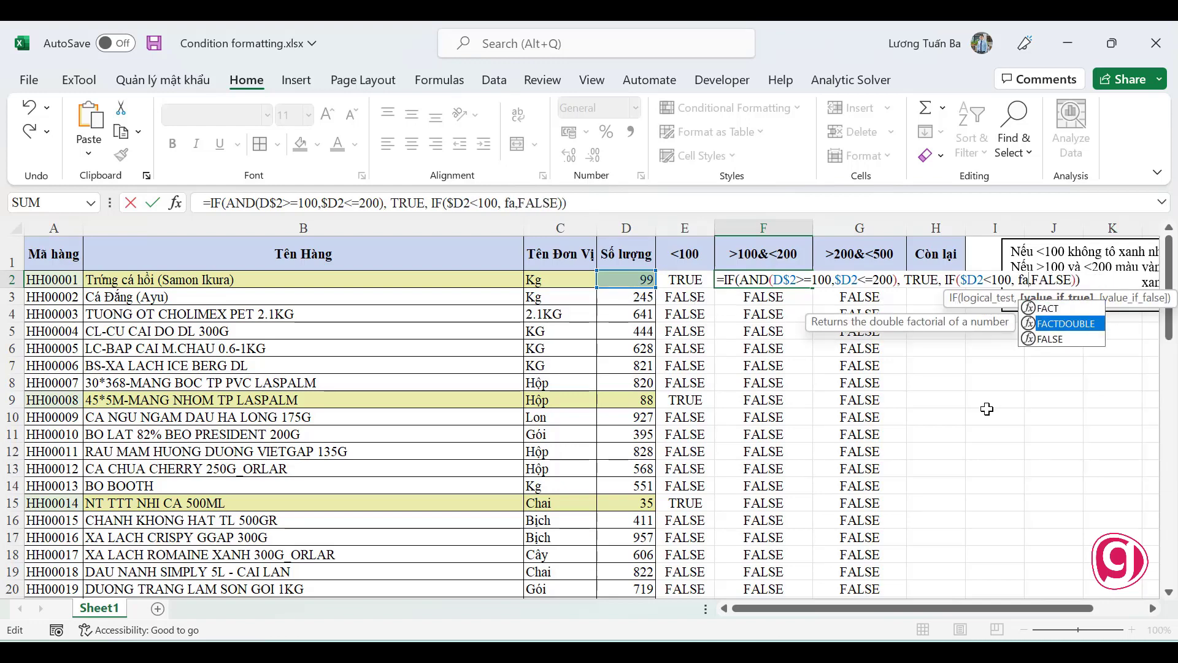
double_click(1090, 281)
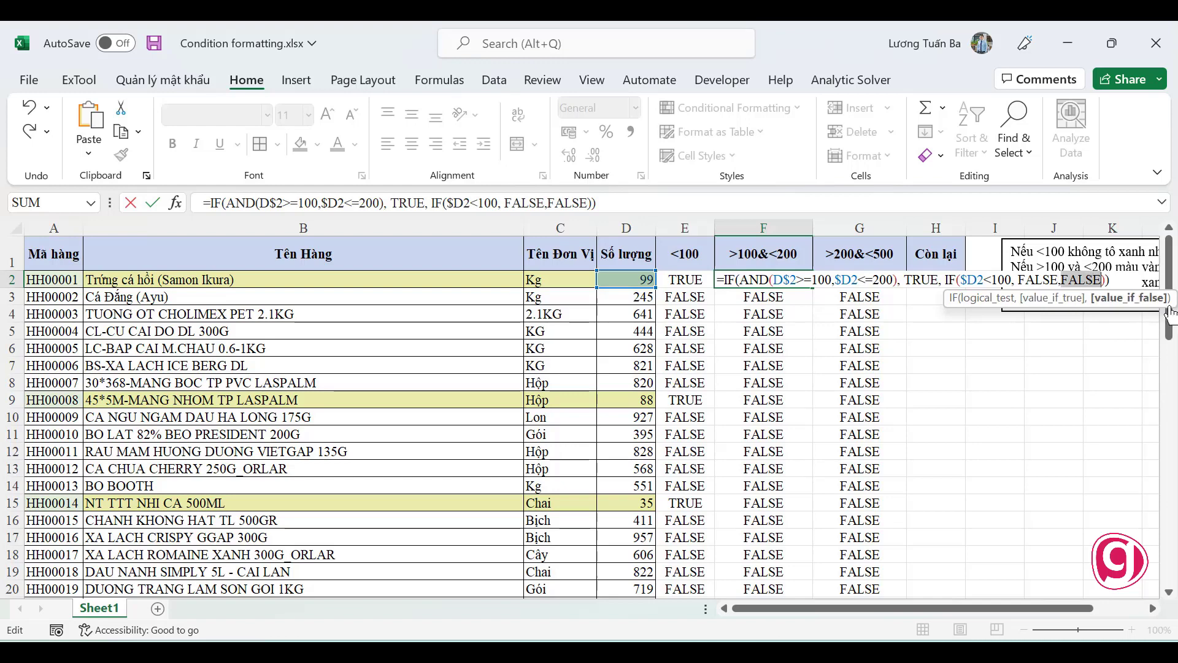
key(BackSpace)
key(BackSpace)
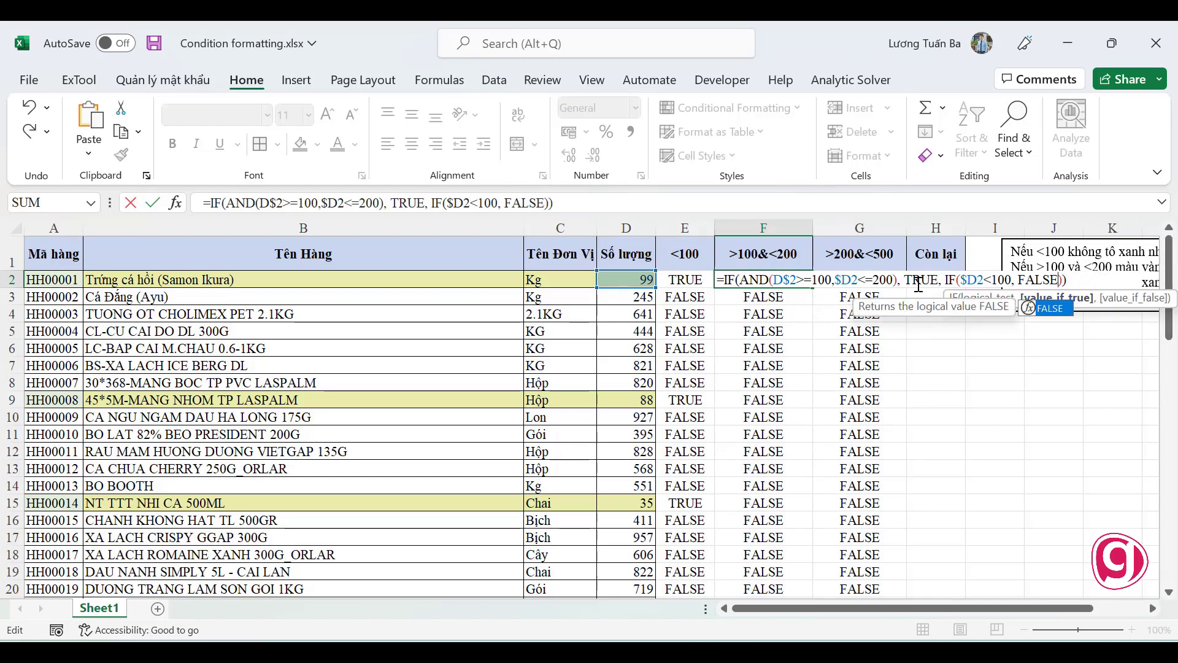
click(906, 304)
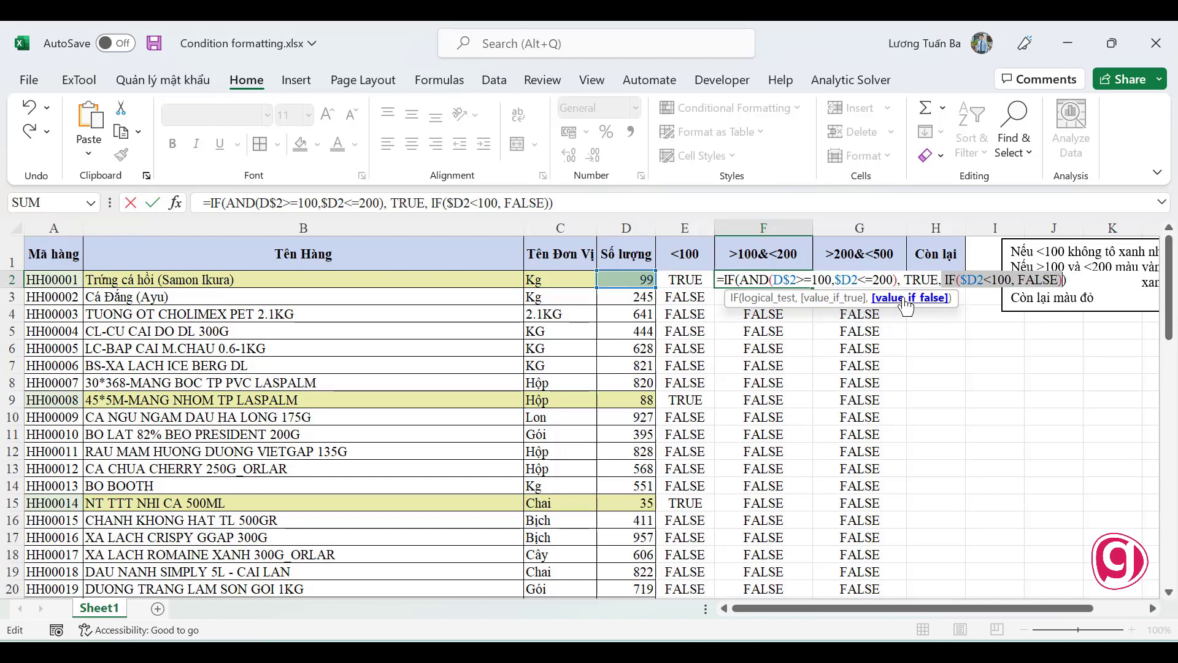
key(Return)
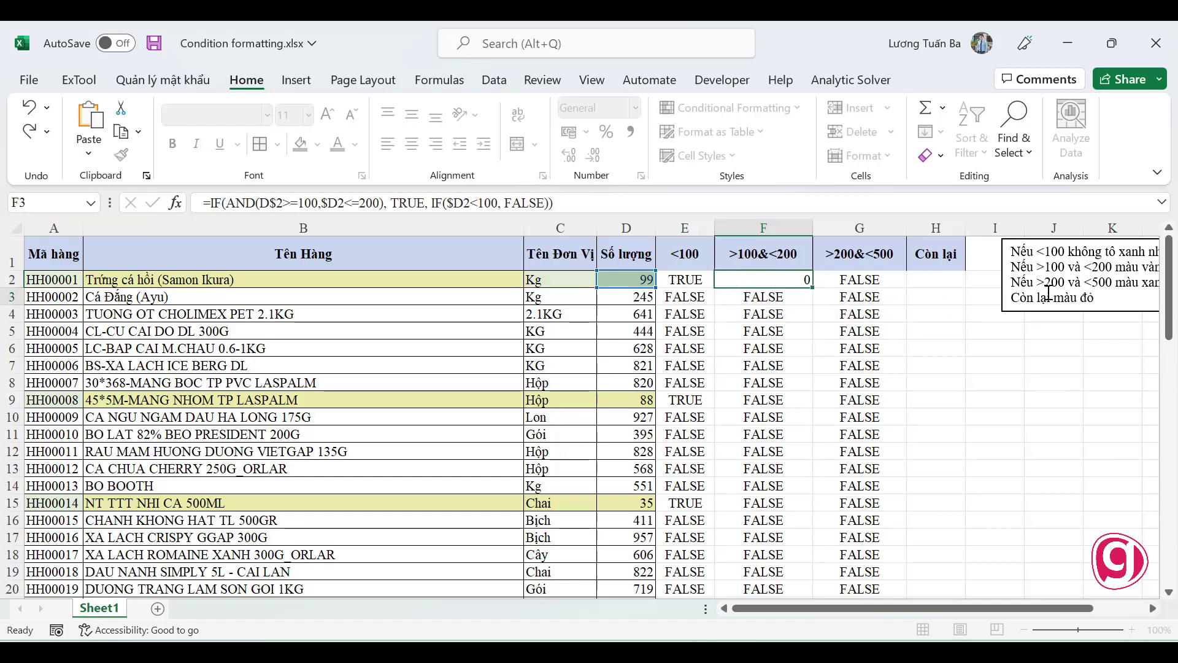
click(772, 280)
double_click(813, 287)
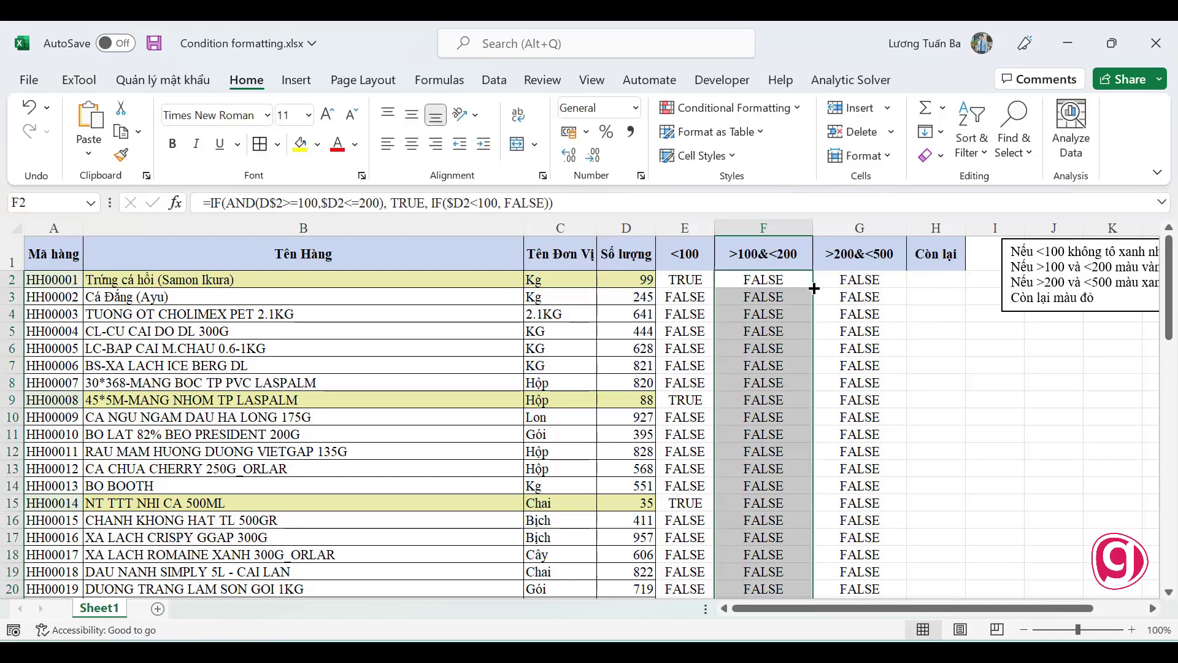
click(788, 280)
scroll(739, 302, down, 5)
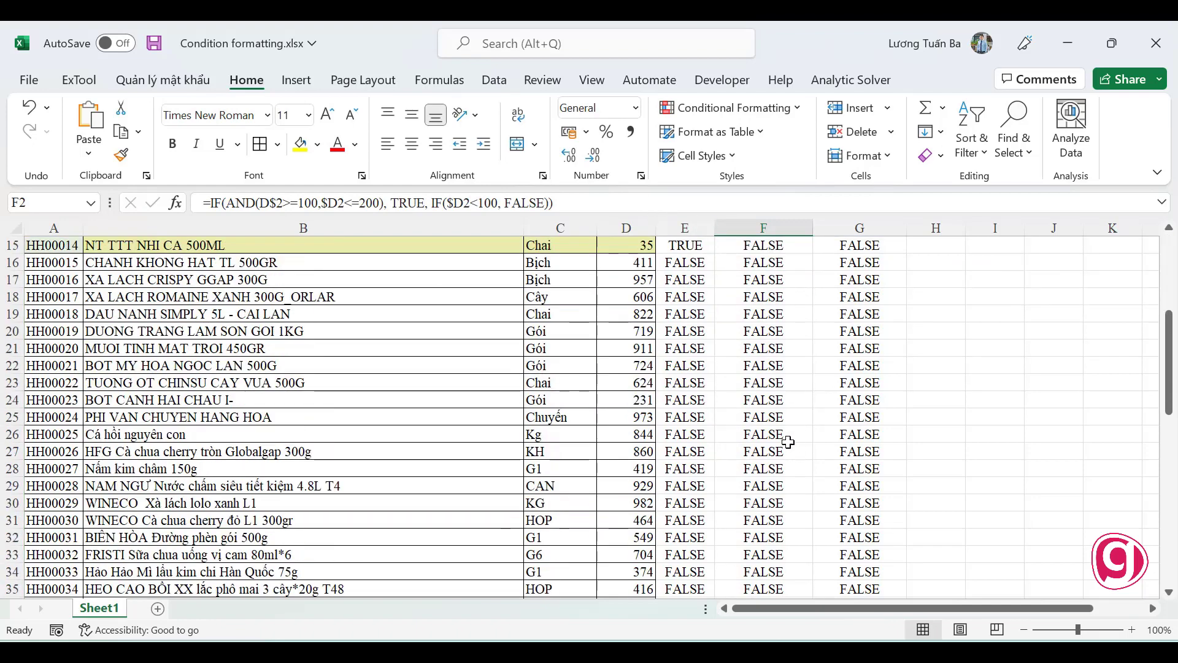
scroll(767, 430, down, 3)
click(638, 472)
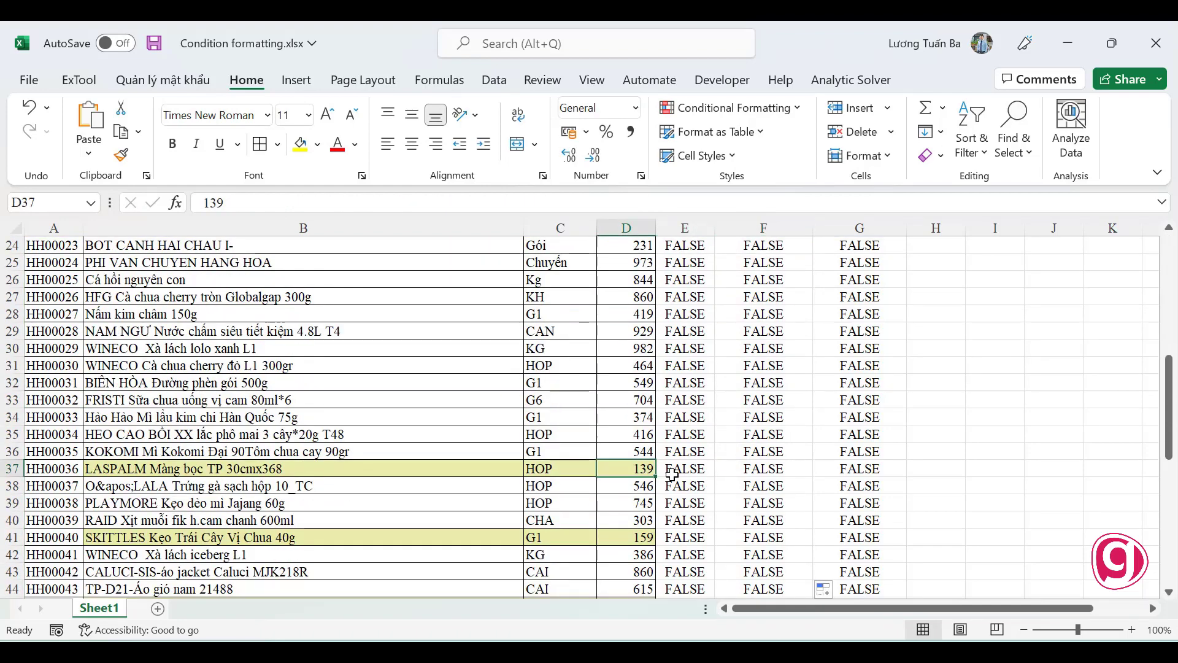
double_click(761, 471)
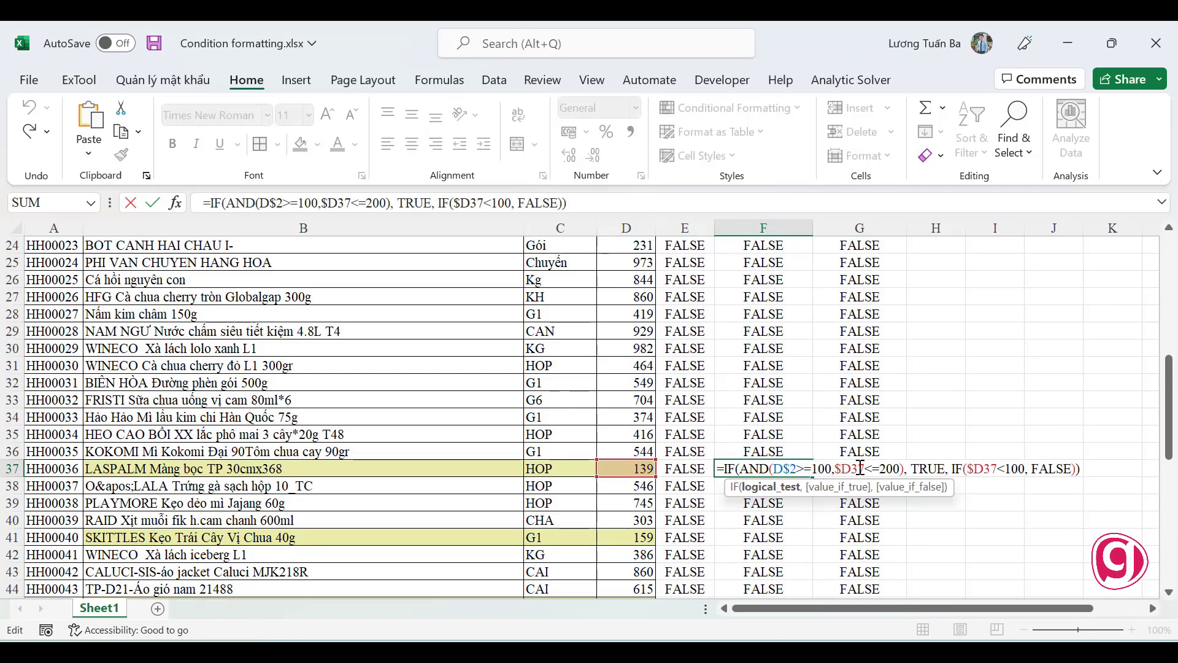
key(ctrl+Return)
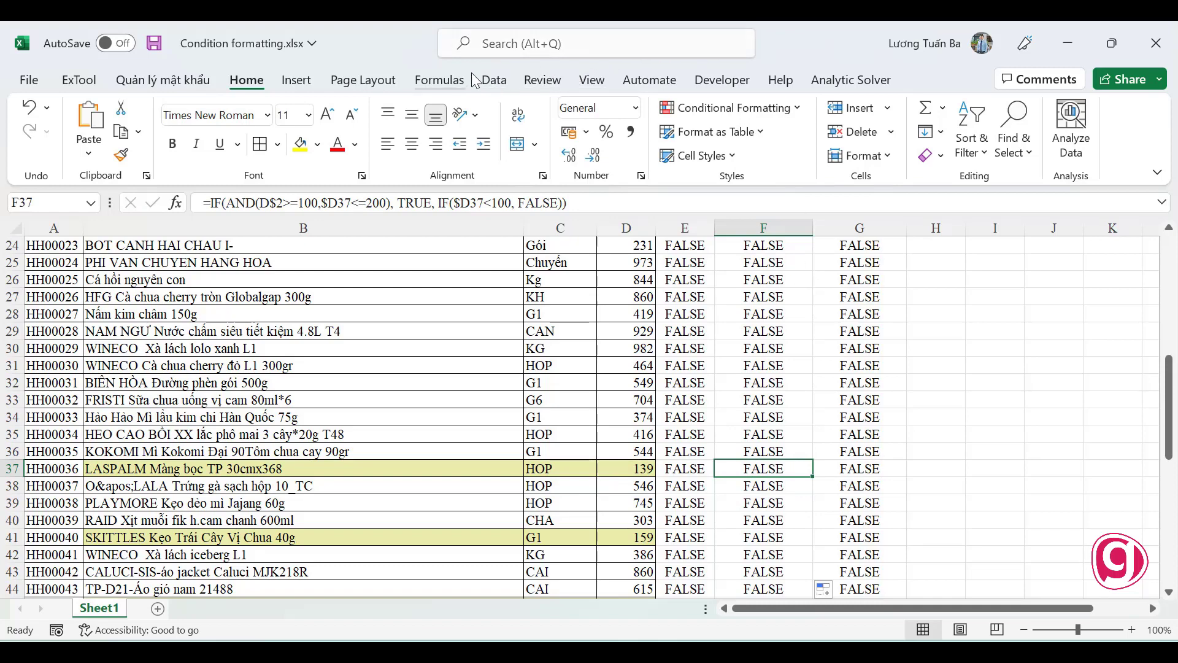
- Step through F37's formula with Evaluate Formula until it returns FALSE at the D$2>=100 test
click(451, 80)
click(903, 155)
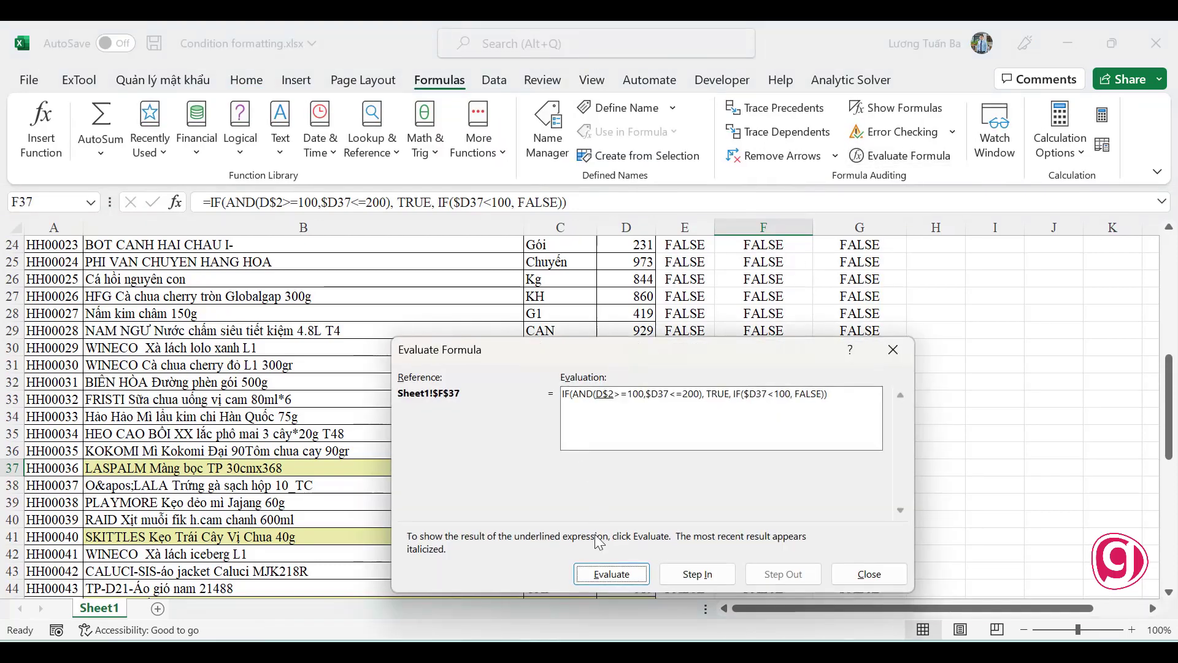
click(611, 573)
click(620, 581)
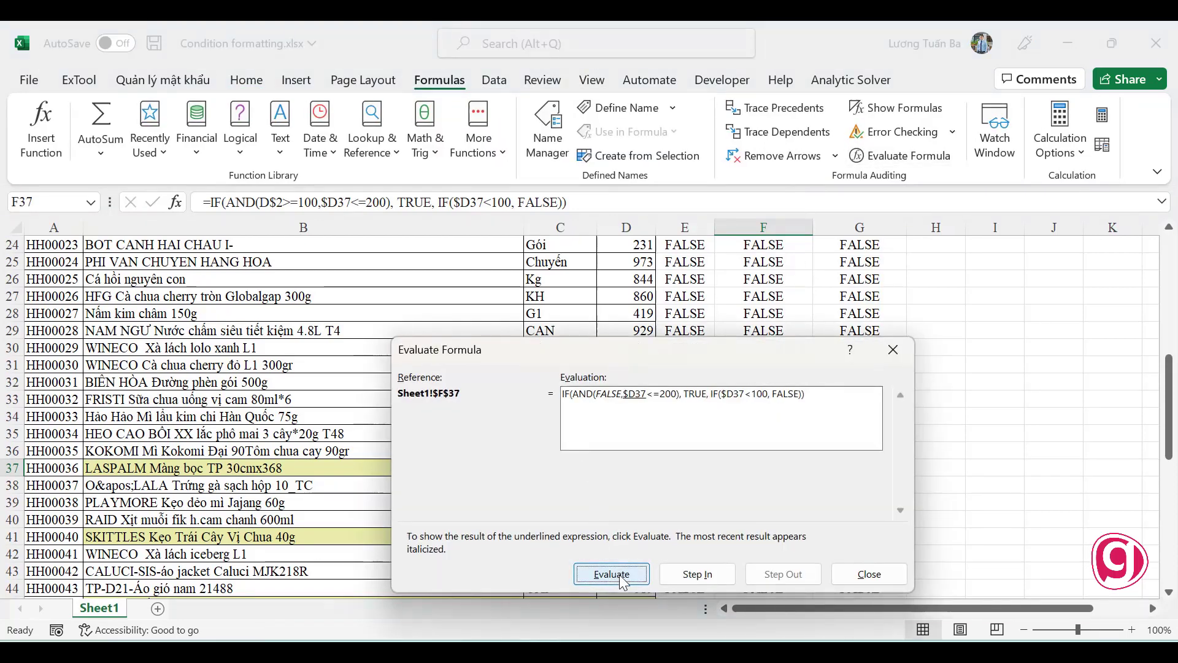
click(622, 581)
click(621, 581)
click(622, 581)
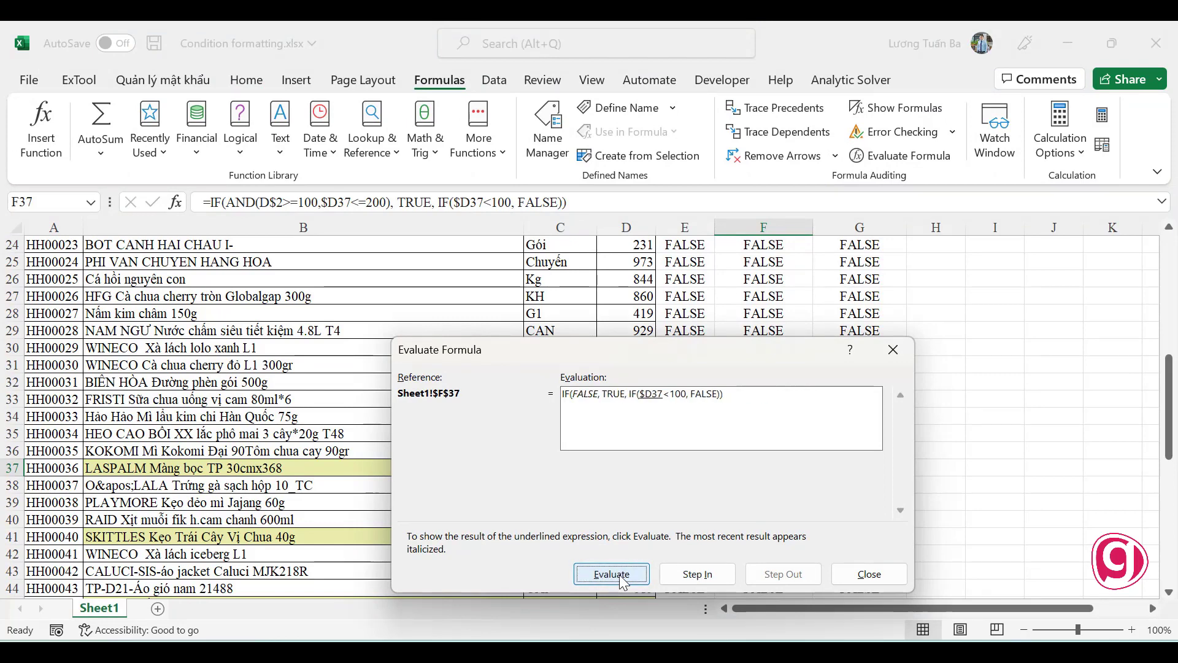
click(622, 580)
click(624, 580)
click(628, 580)
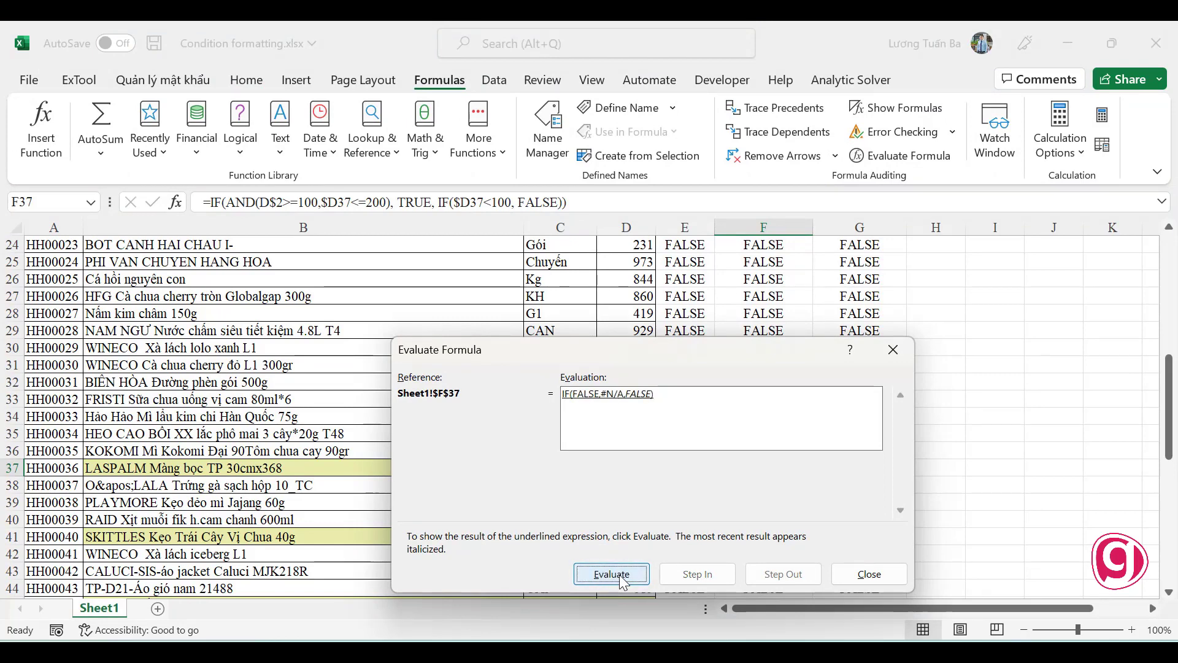
click(629, 580)
click(869, 574)
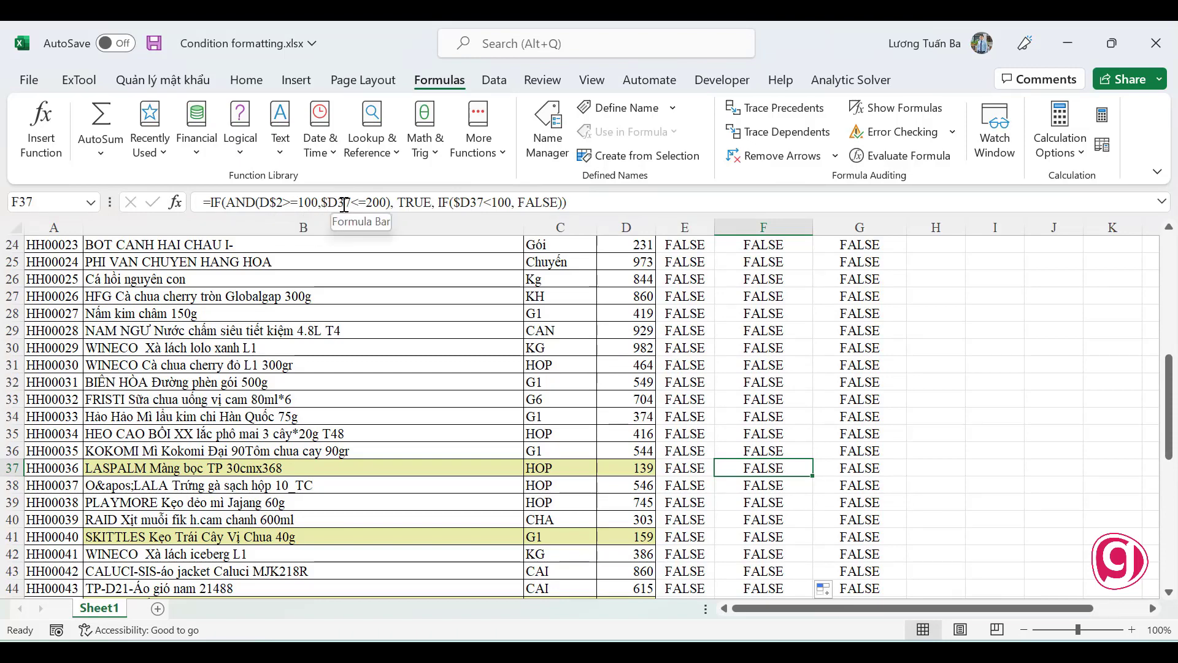
- Change F2's D$2 reference to $D2 using F4 and commit the formula
scroll(749, 376, up, 4)
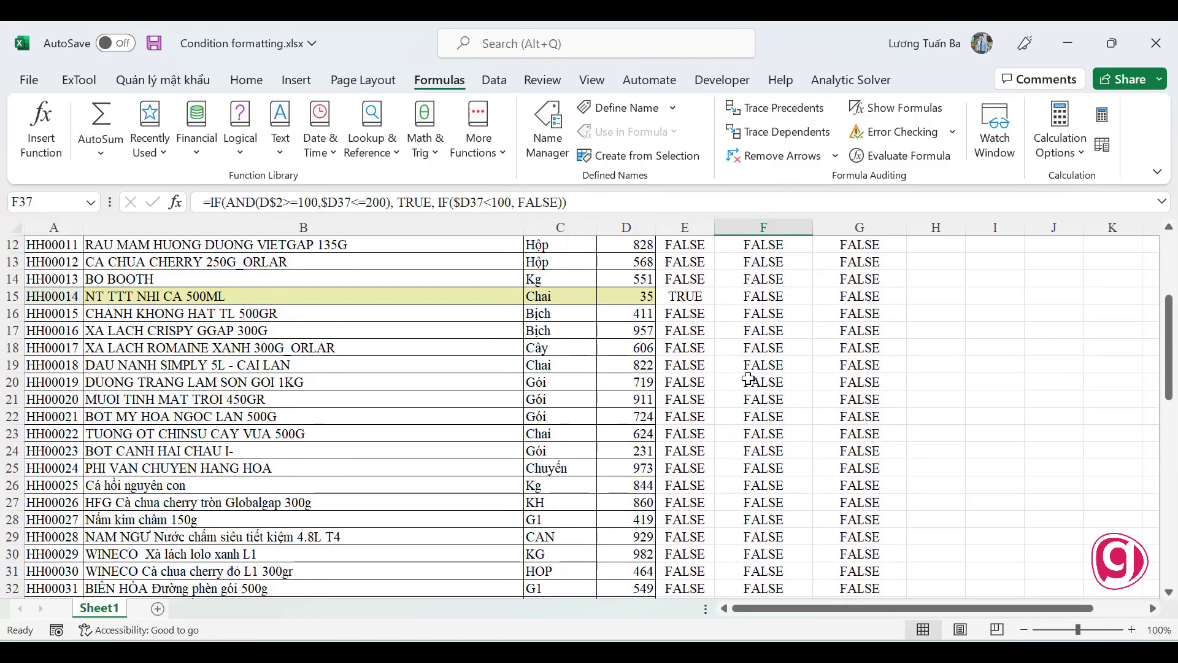
scroll(749, 381, up, 4)
click(764, 279)
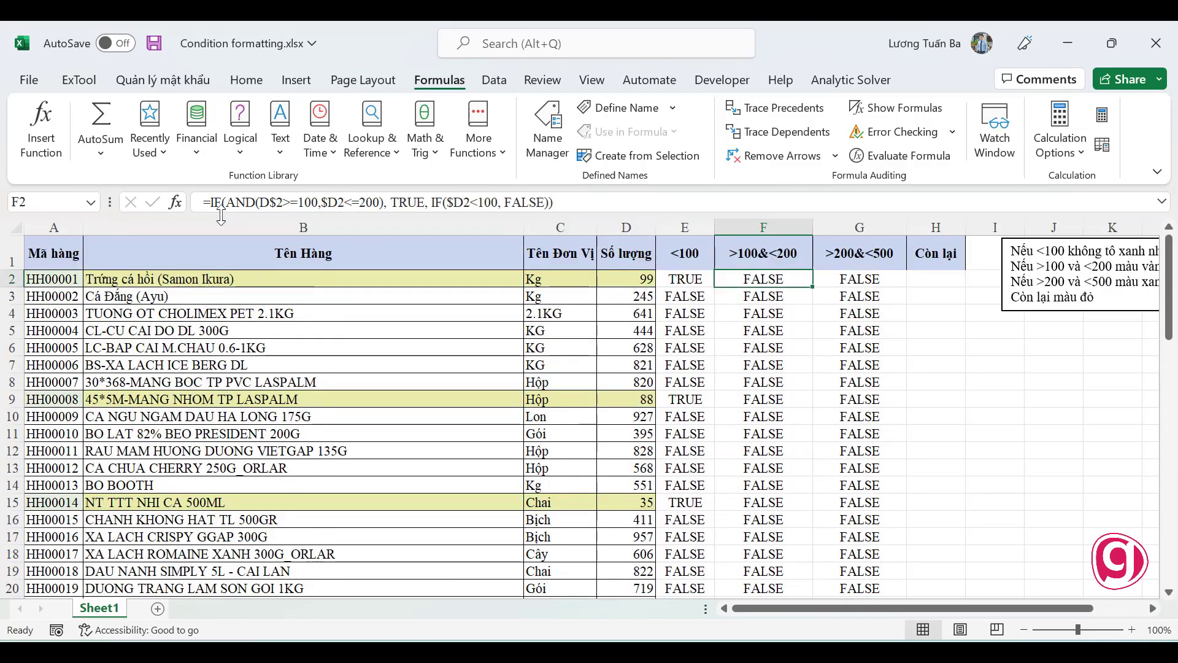
double_click(273, 202)
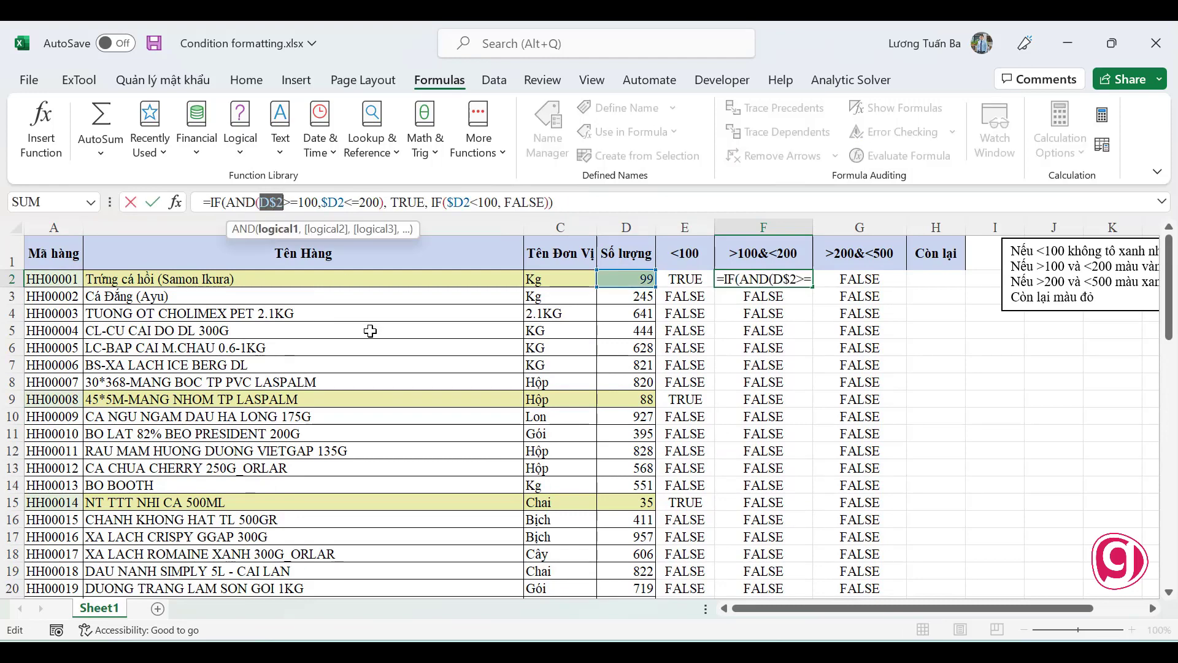
key(F4)
key(F4)
key(F4)
key(F4)
key(F4)
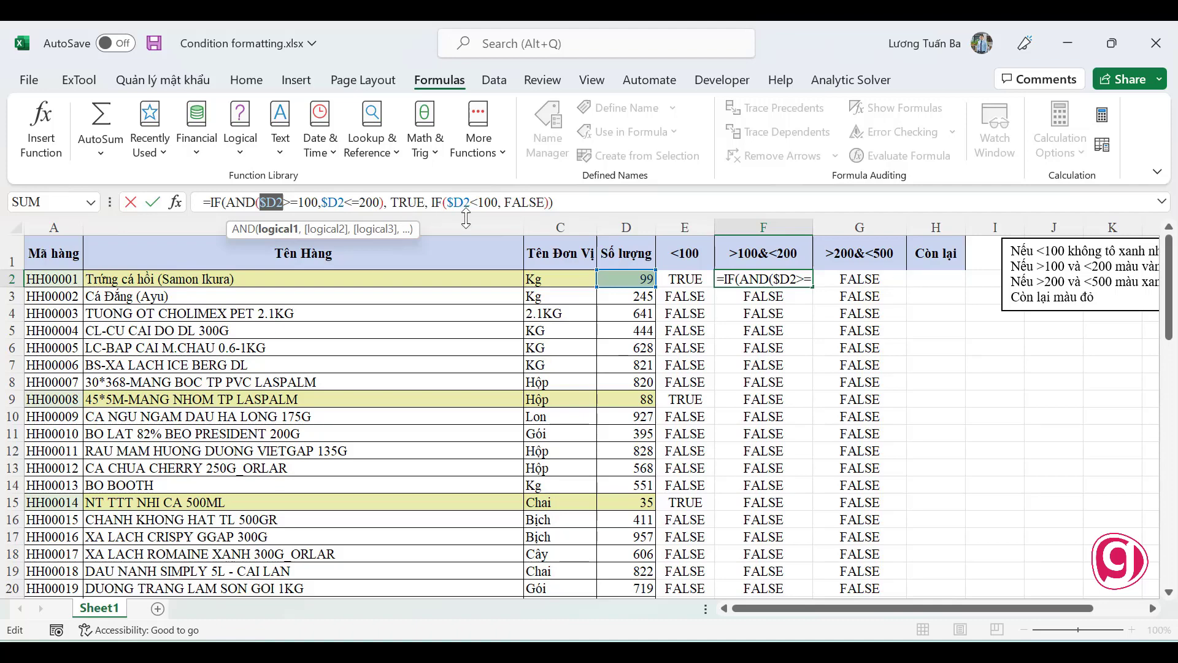
key(F4)
key(F4)
key(F4)
key(Return)
- Fill F2's formula down column F and confirm row 37 now shows TRUE
click(792, 279)
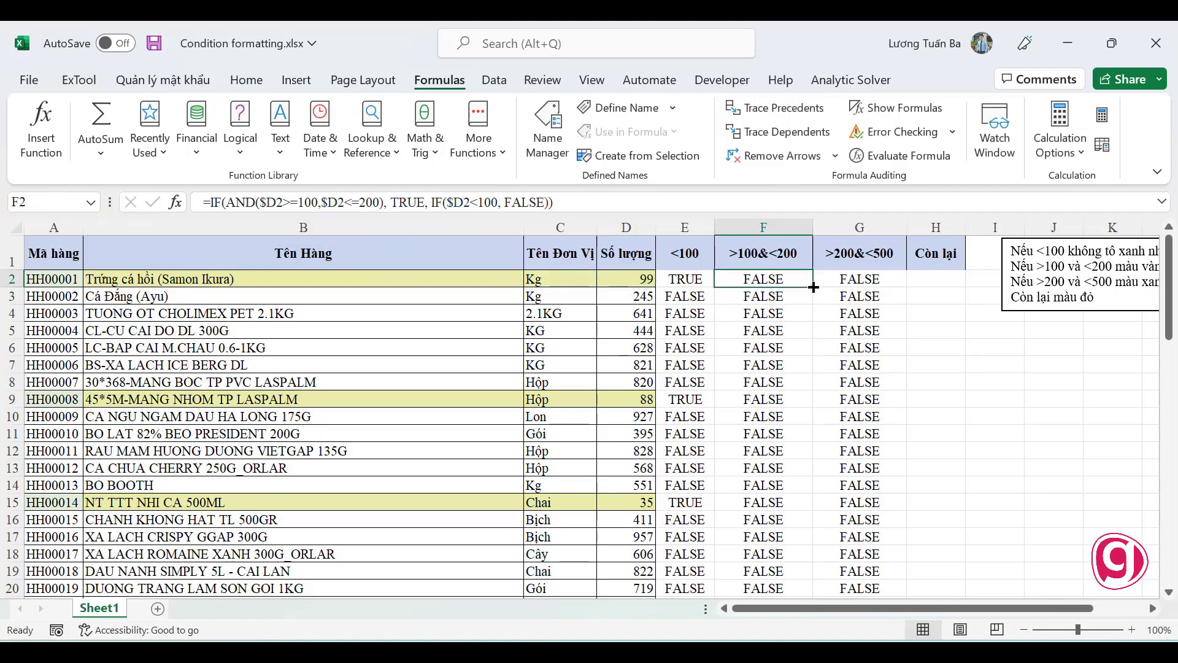
double_click(814, 288)
scroll(780, 501, down, 2)
scroll(764, 503, down, 4)
scroll(758, 505, down, 2)
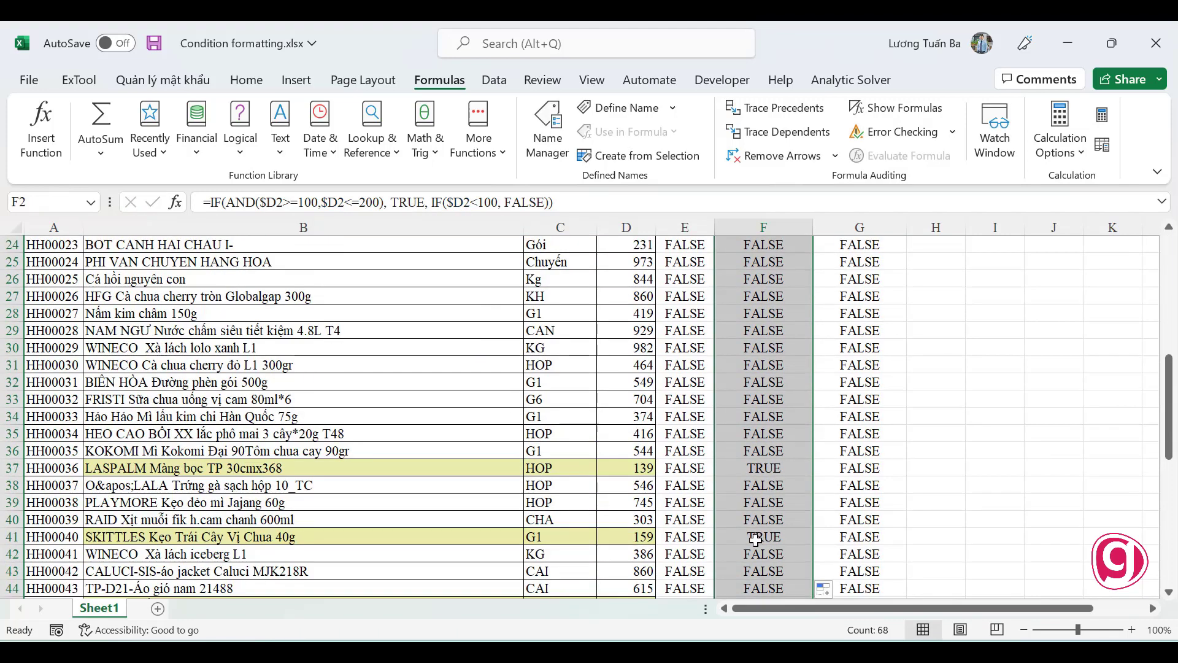
click(758, 467)
- Copy F2's corrected formula text from the formula bar and leave the cell unchanged
scroll(755, 429, up, 8)
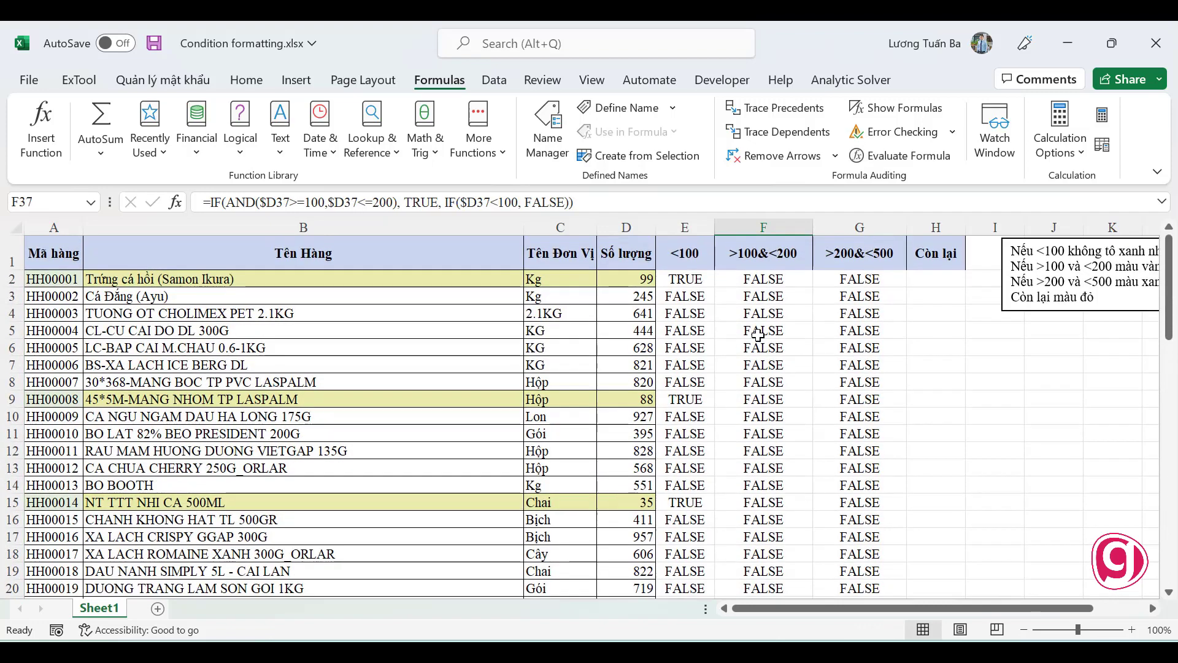
click(764, 280)
drag(601, 203, 204, 202)
key(ctrl+c)
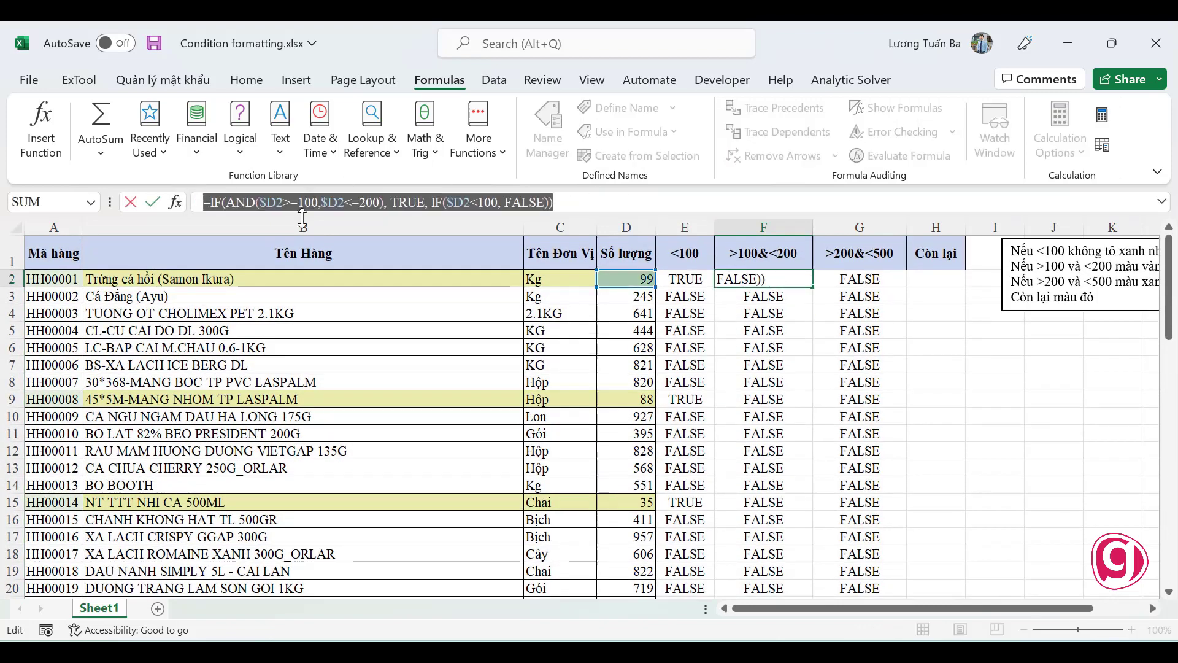
key(Escape)
click(381, 279)
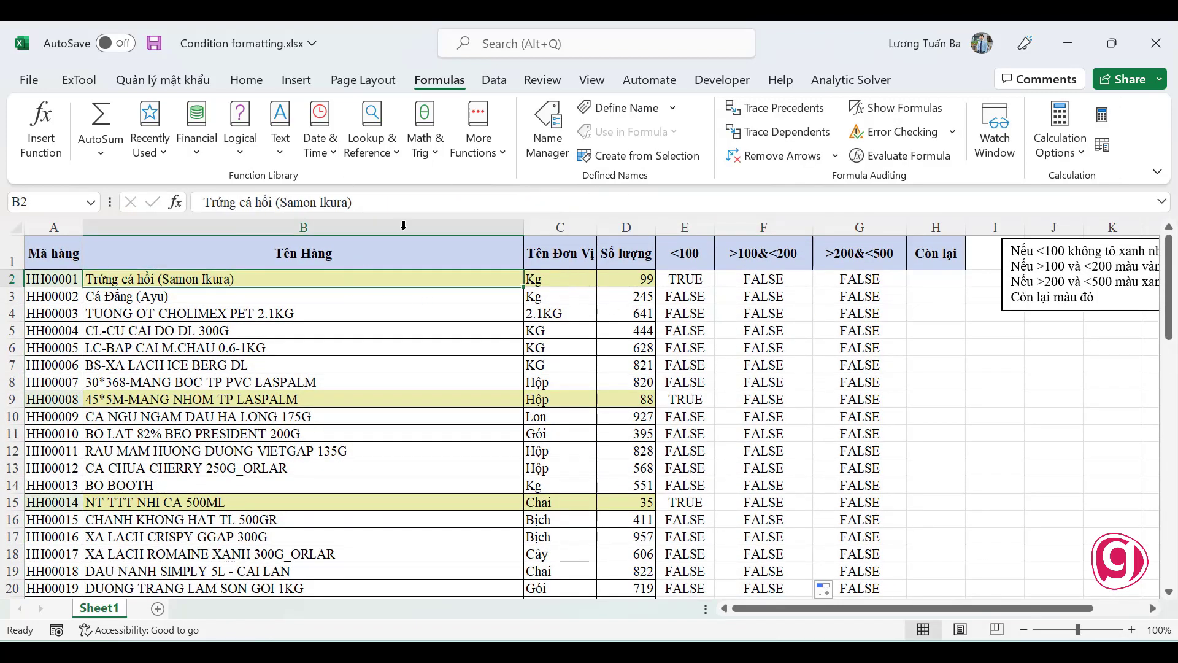
- Paste the corrected 100–200 formula into the yellow rule and apply it
click(246, 80)
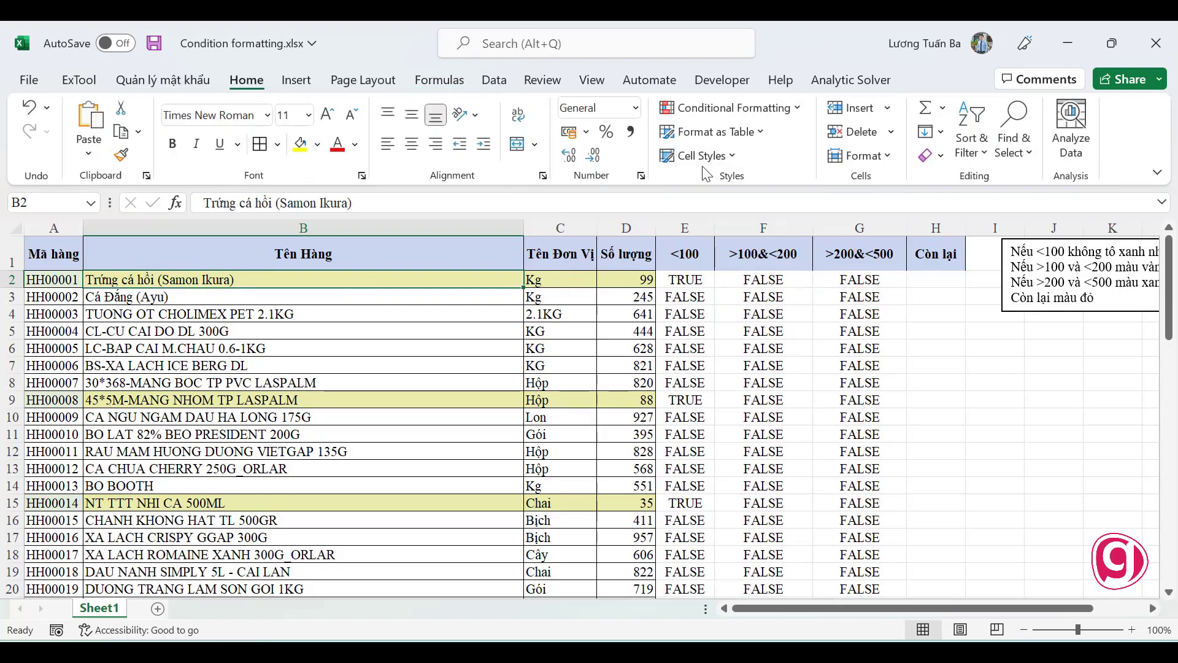
click(730, 108)
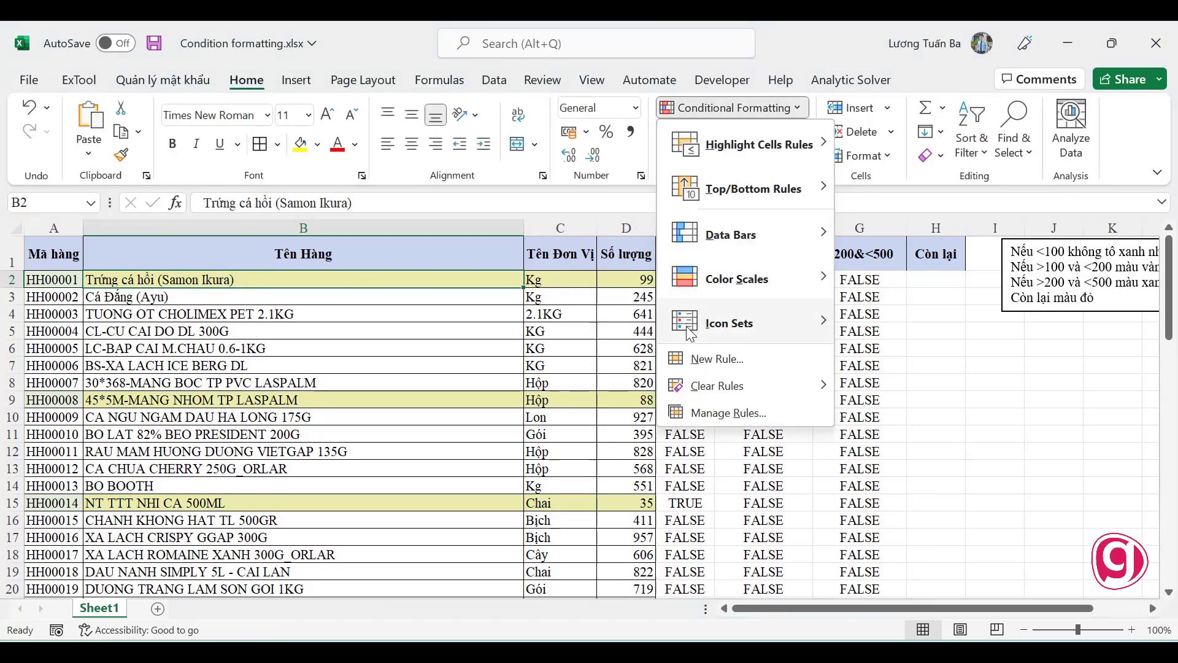
click(715, 414)
click(403, 474)
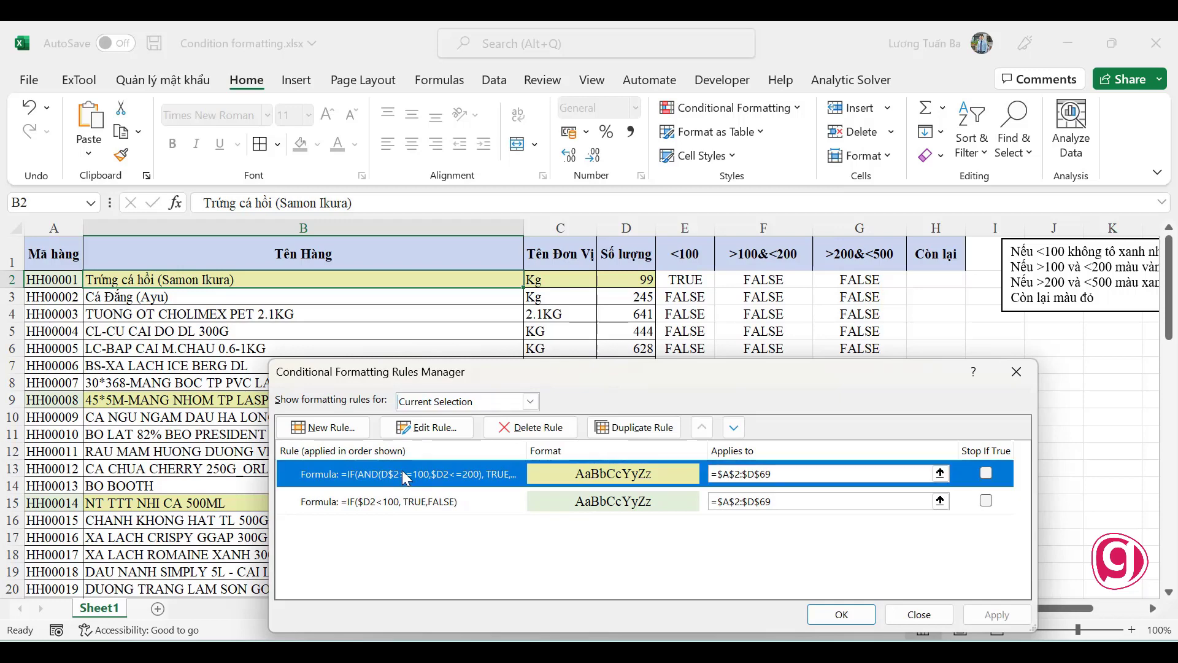
click(428, 428)
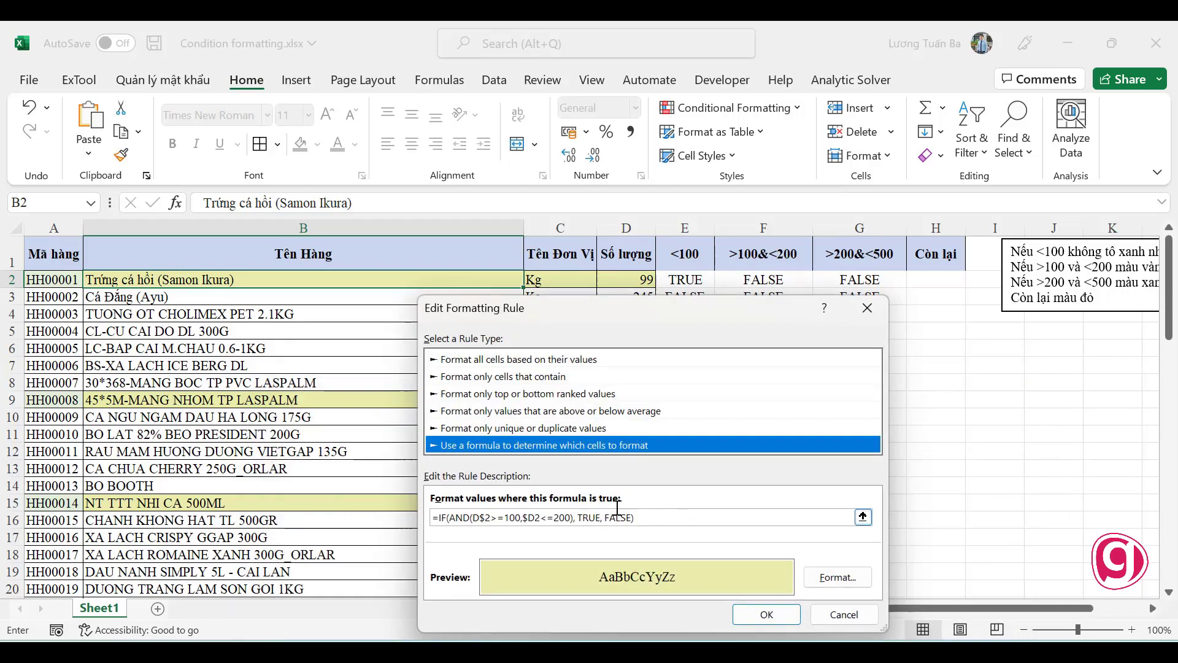
triple_click(618, 510)
key(ctrl+v)
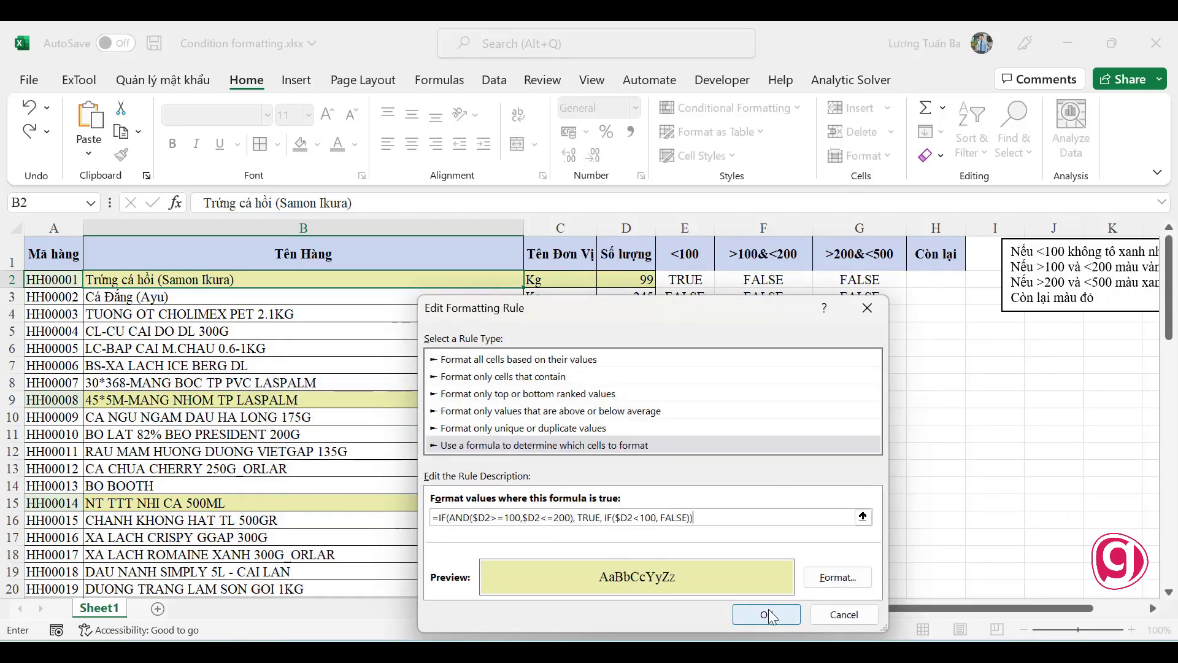
click(768, 615)
click(992, 615)
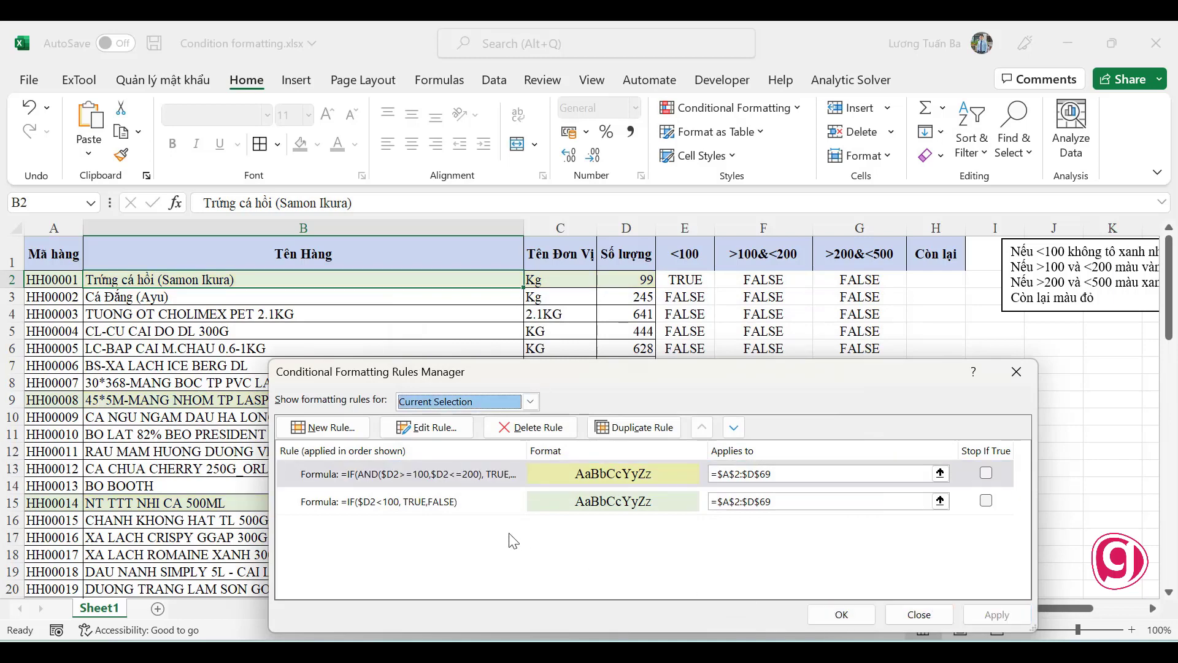
- Move the green under-100 rule to the top of the rules order and confirm
click(445, 502)
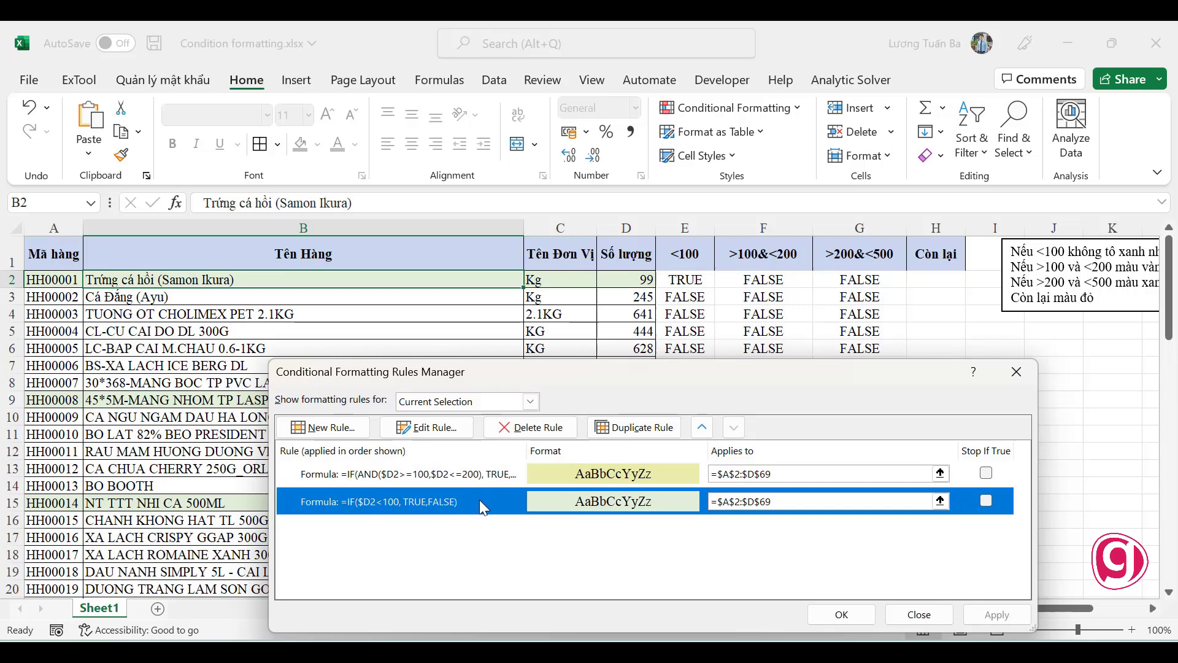
click(703, 427)
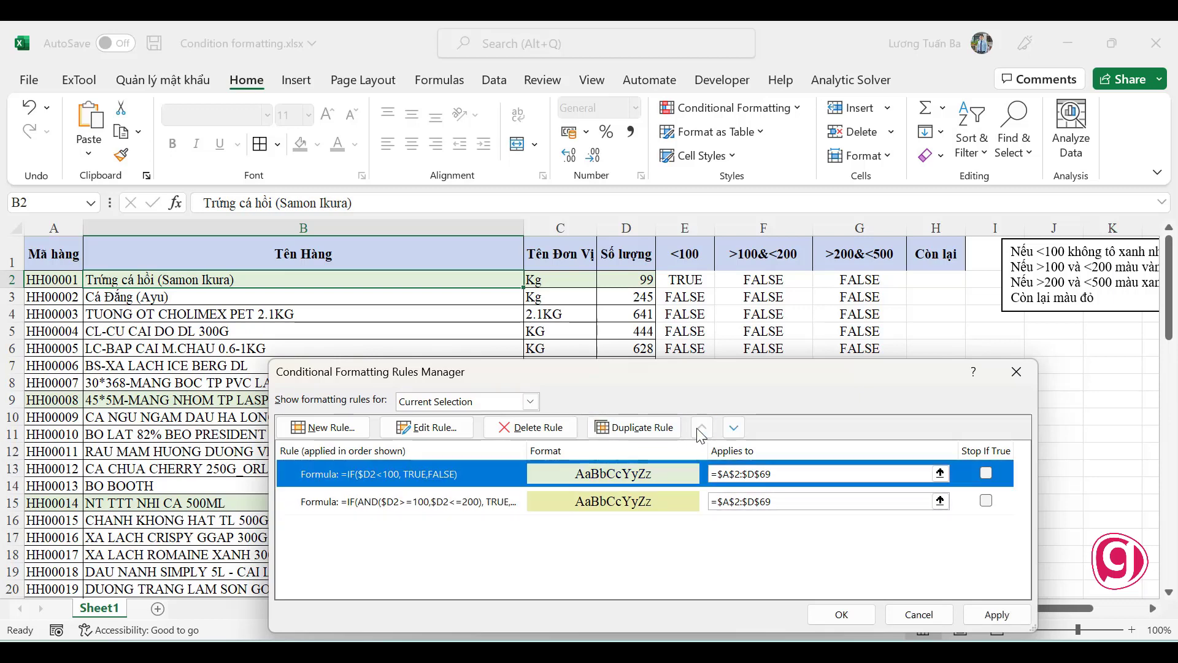
click(970, 615)
click(841, 614)
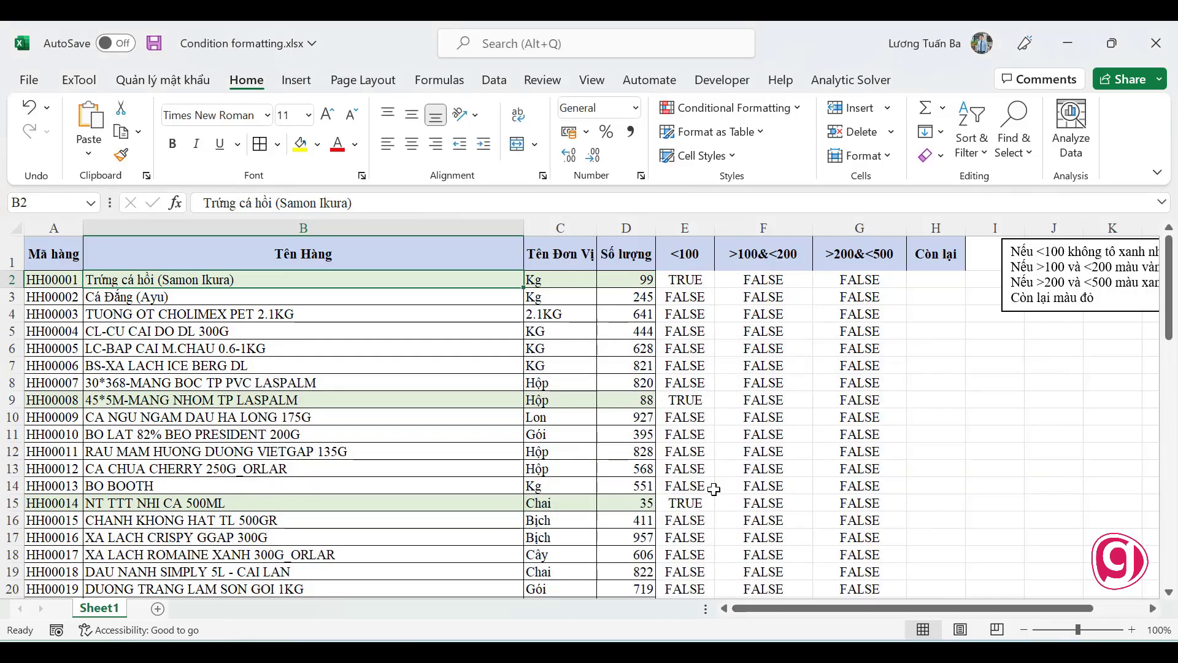
scroll(608, 505, down, 5)
scroll(609, 506, down, 5)
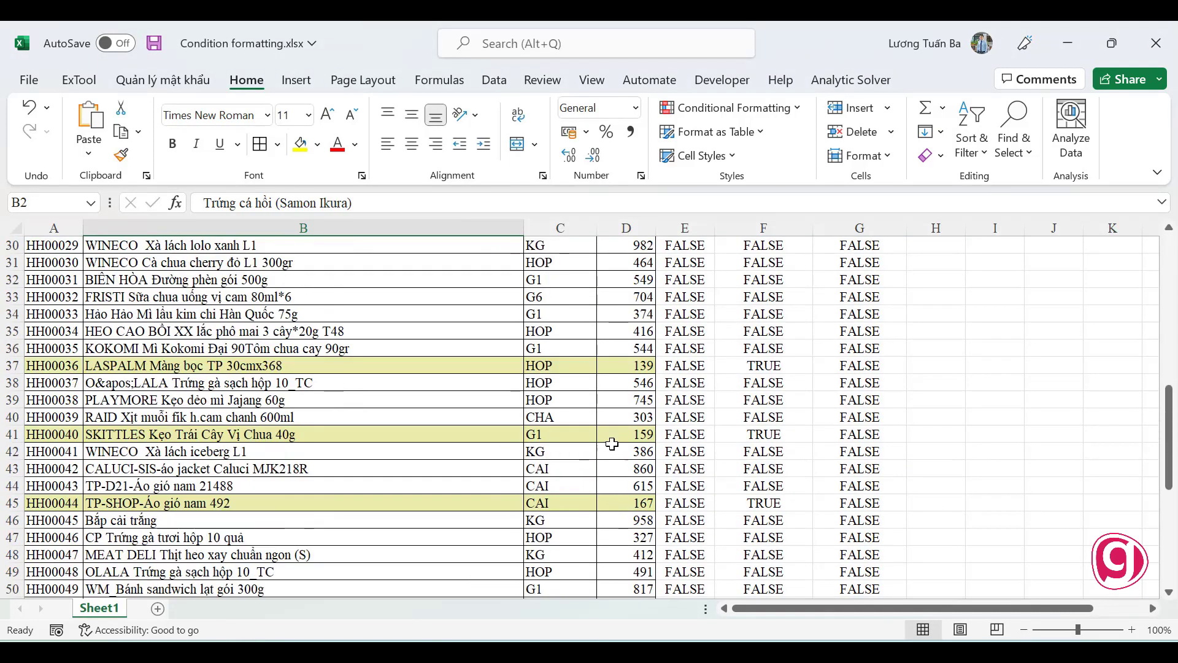
click(625, 367)
click(653, 438)
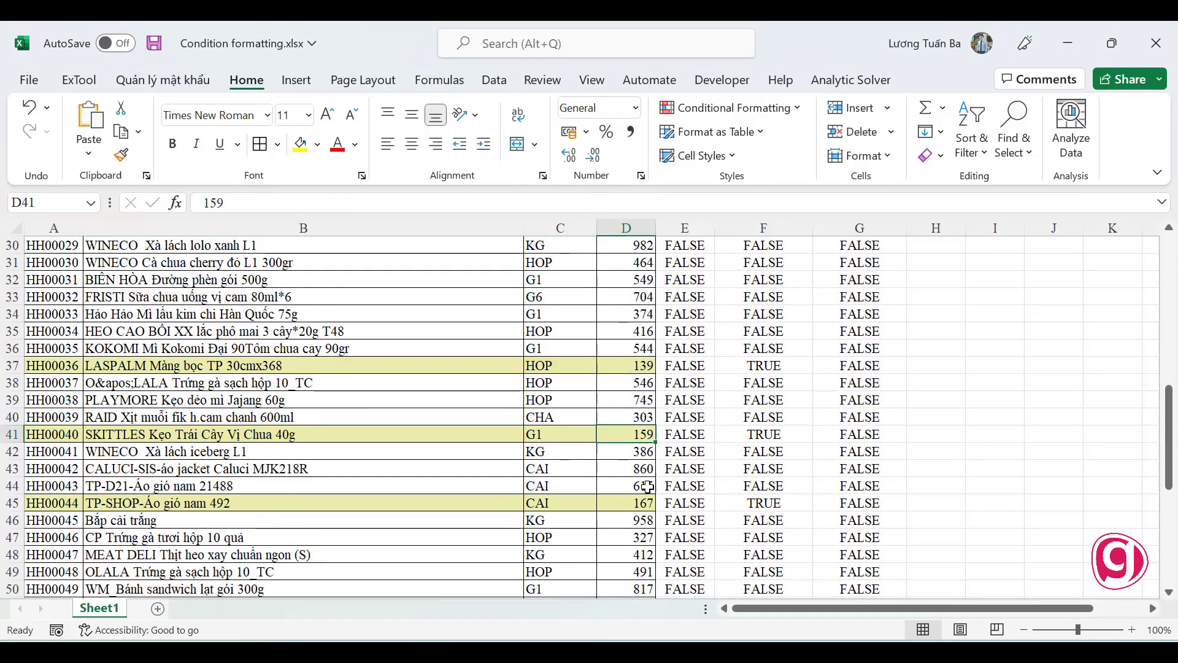
click(643, 511)
scroll(715, 528, down, 2)
scroll(715, 528, down, 2)
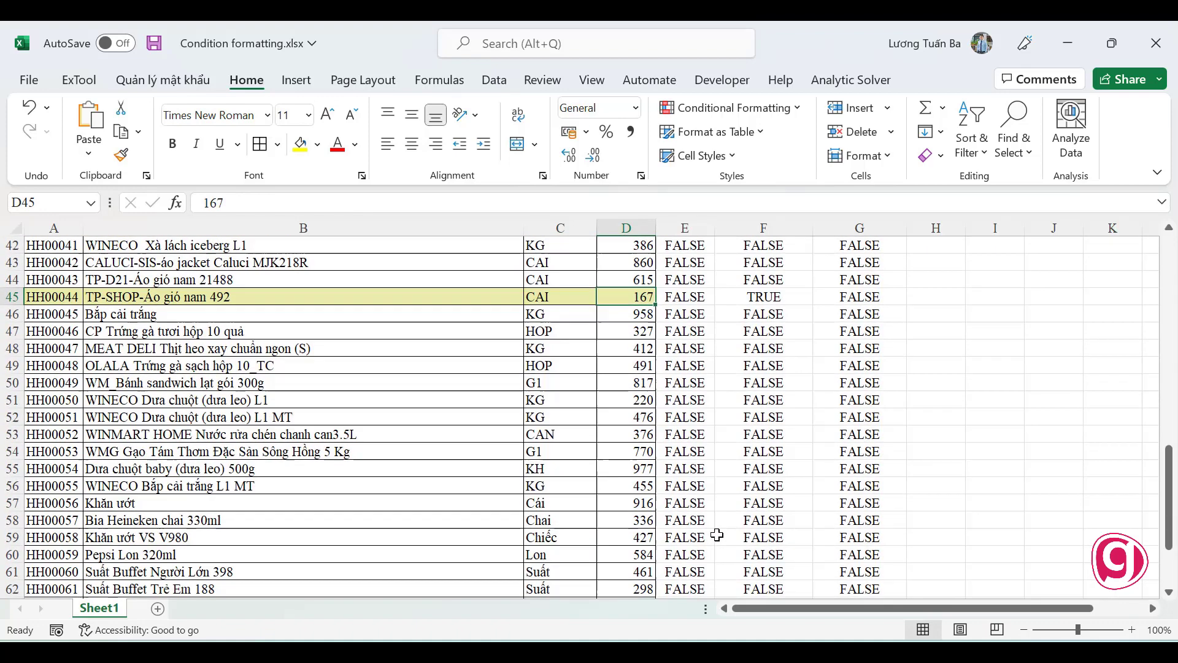
scroll(717, 535, down, 5)
scroll(717, 534, up, 5)
scroll(719, 525, up, 5)
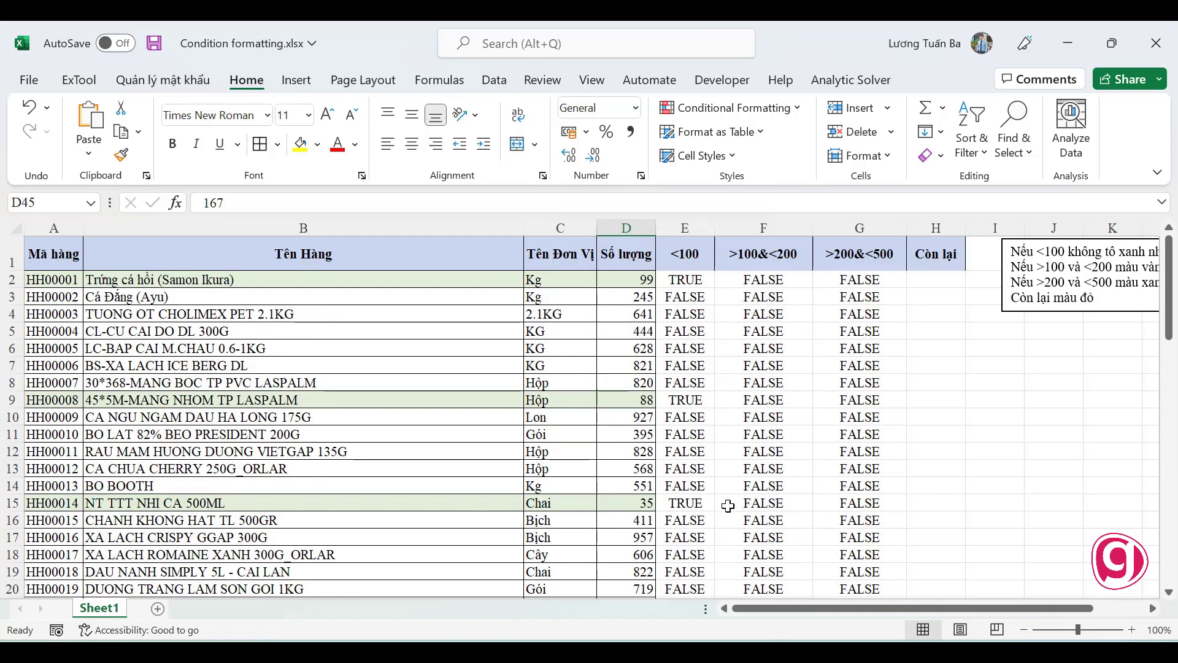
click(852, 284)
click(738, 288)
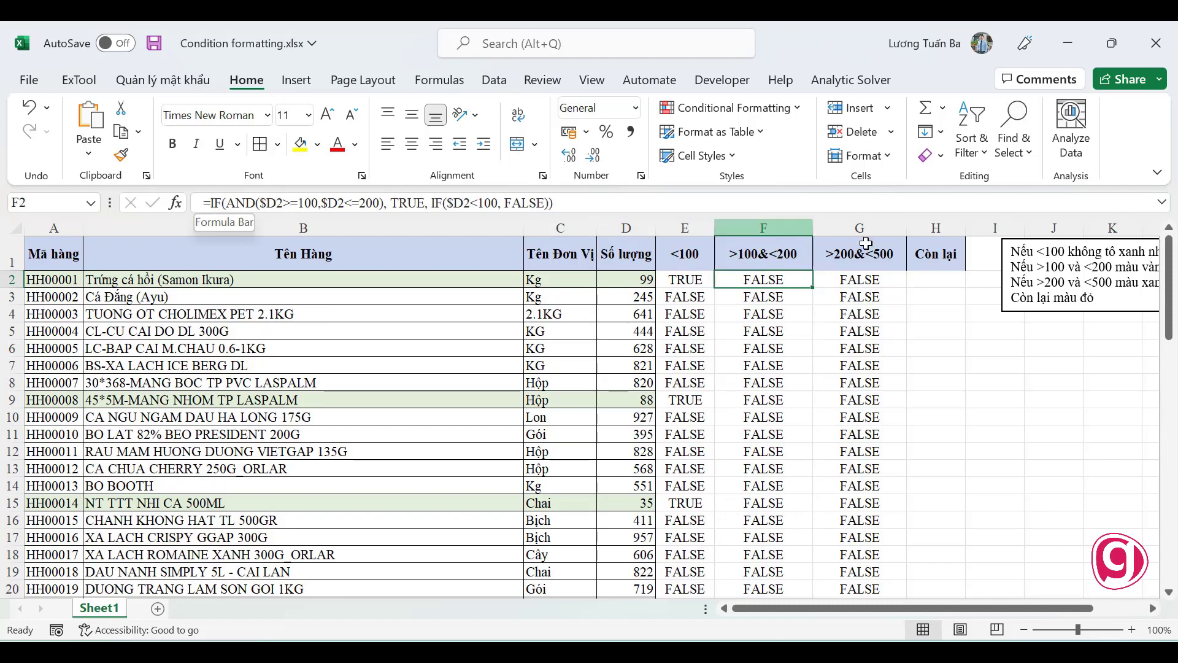
- In G2's formula, replace the final FALSE with a nested IF testing $D2<200
click(865, 277)
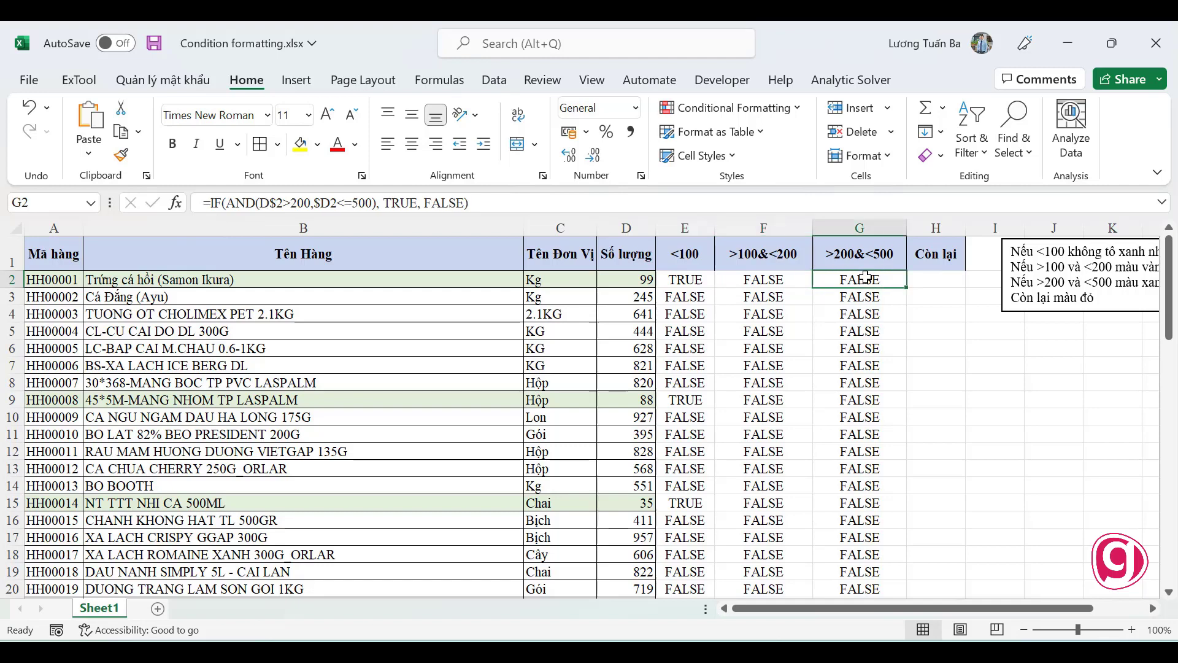
double_click(858, 280)
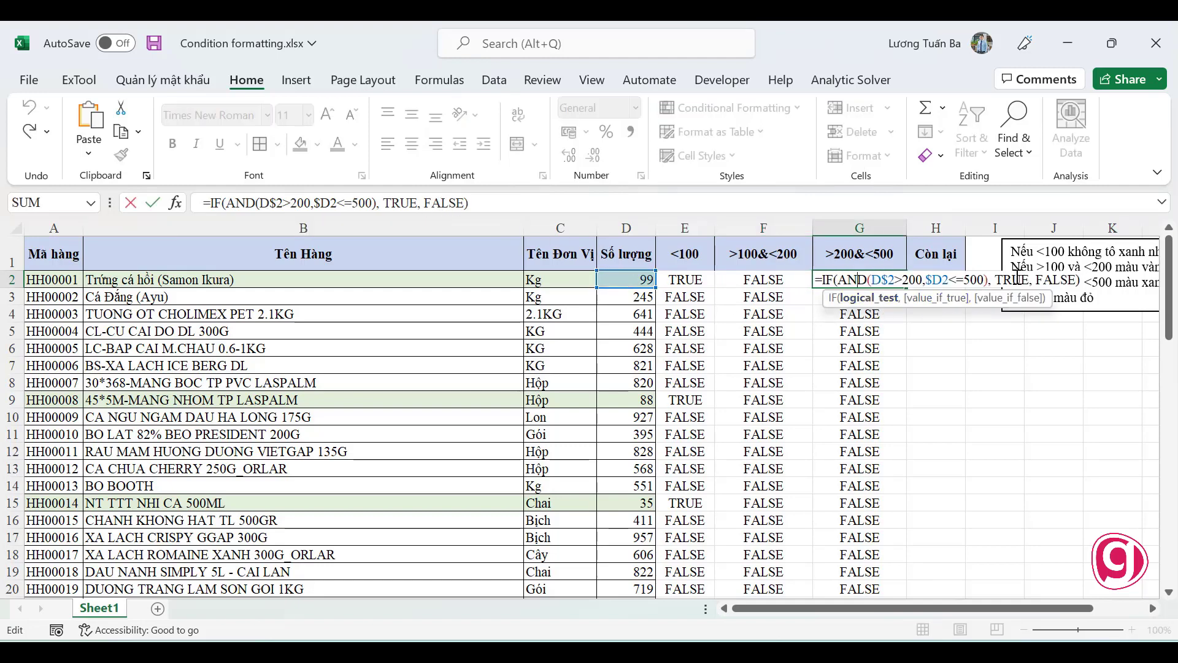
double_click(1057, 280)
text(I)
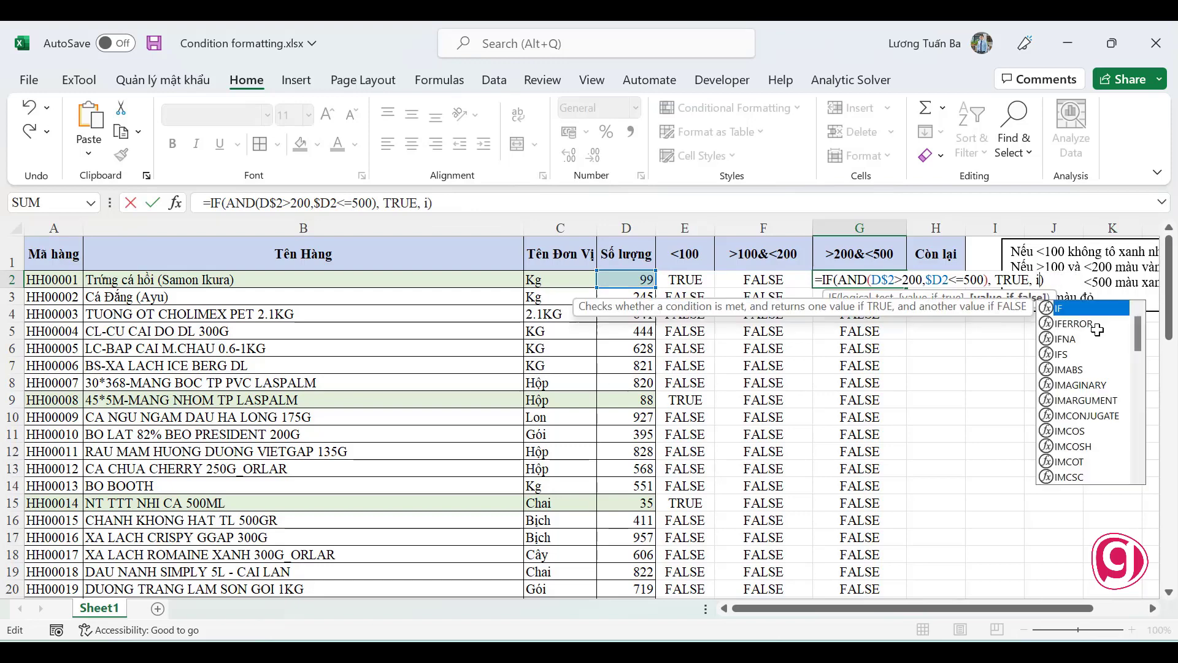
text(F()
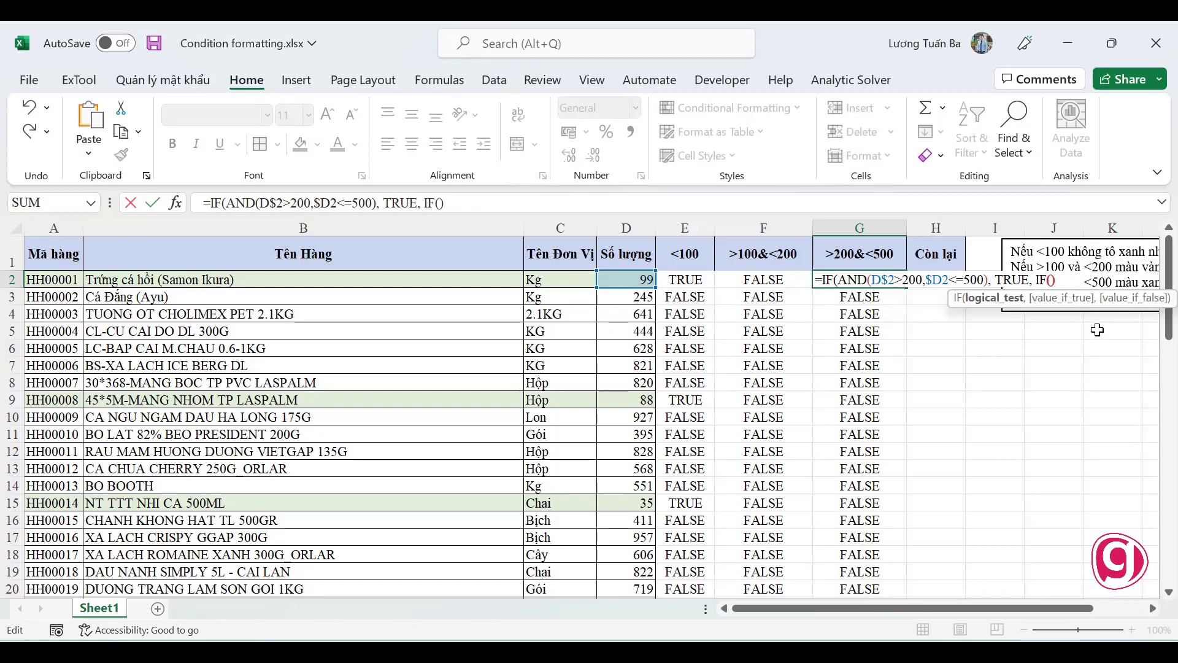
text())
key(Left)
click(627, 283)
key(F4)
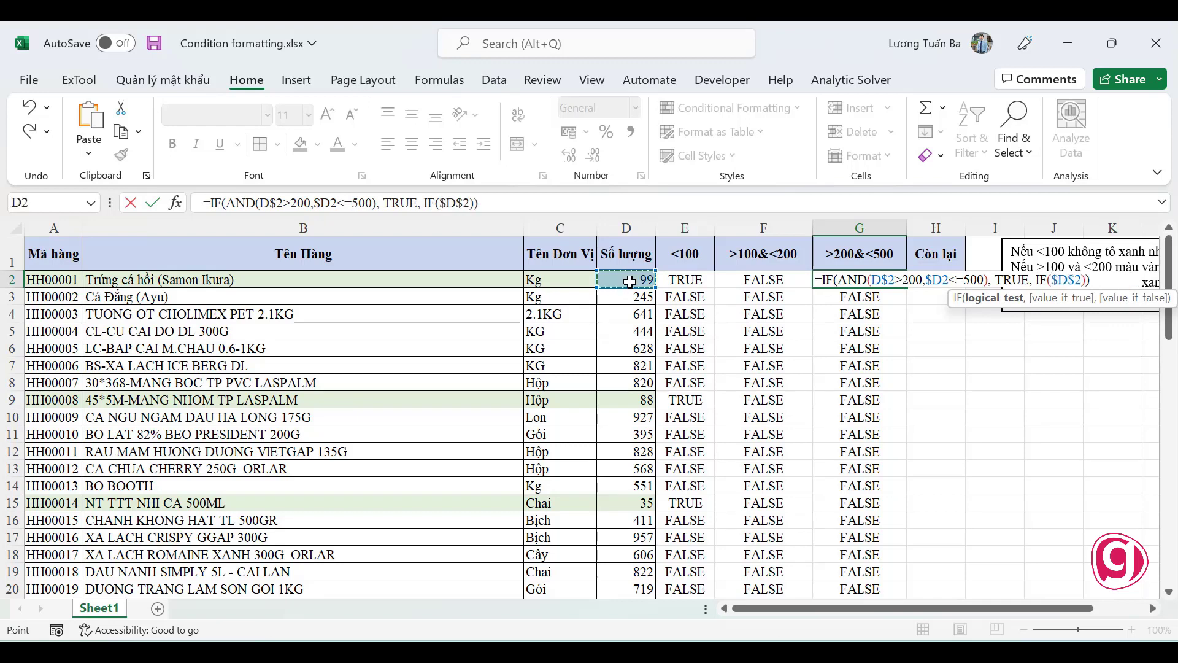
key(F4)
key(F4)
text(<)
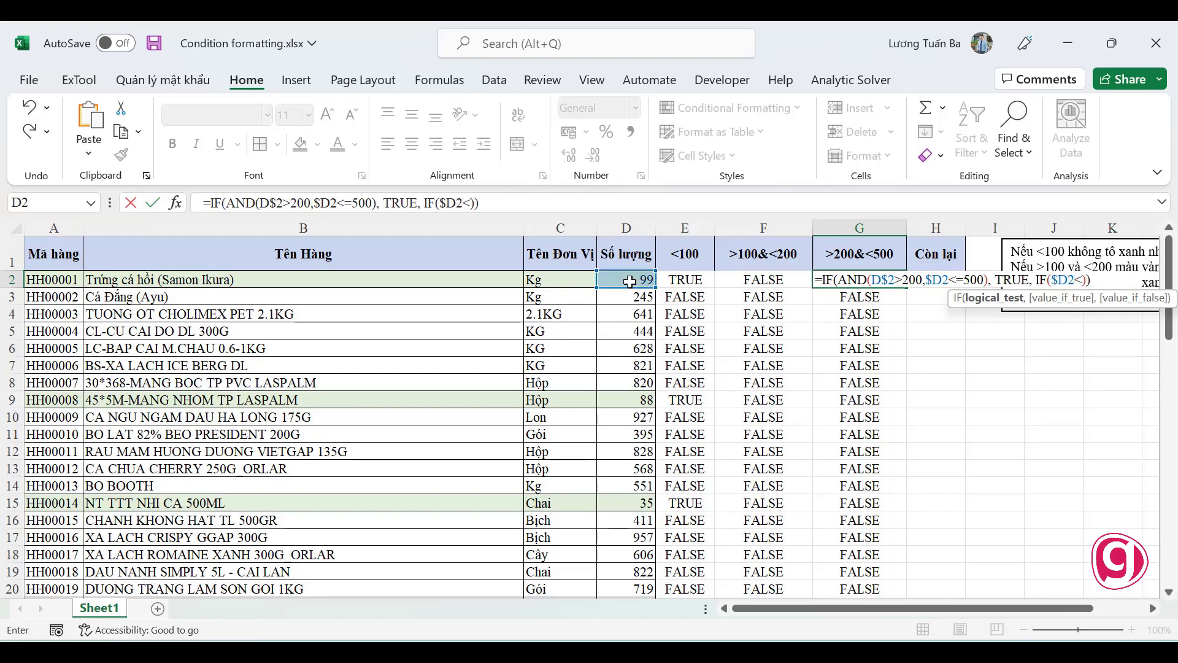
text(200)
key(Return)
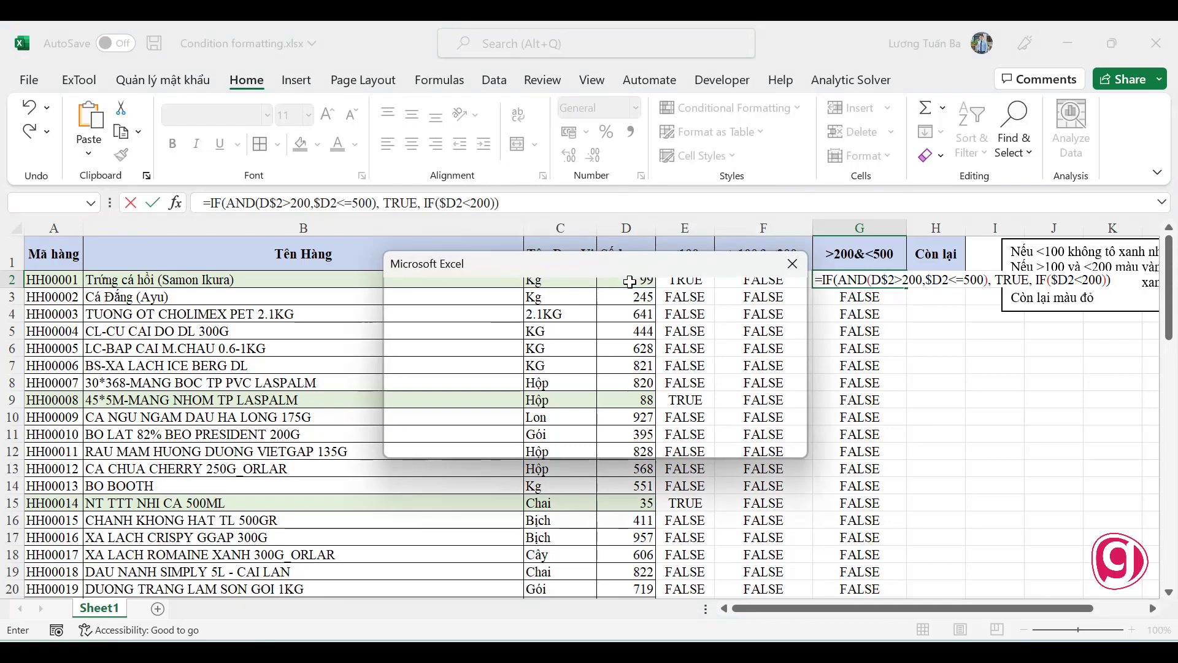
key(Return)
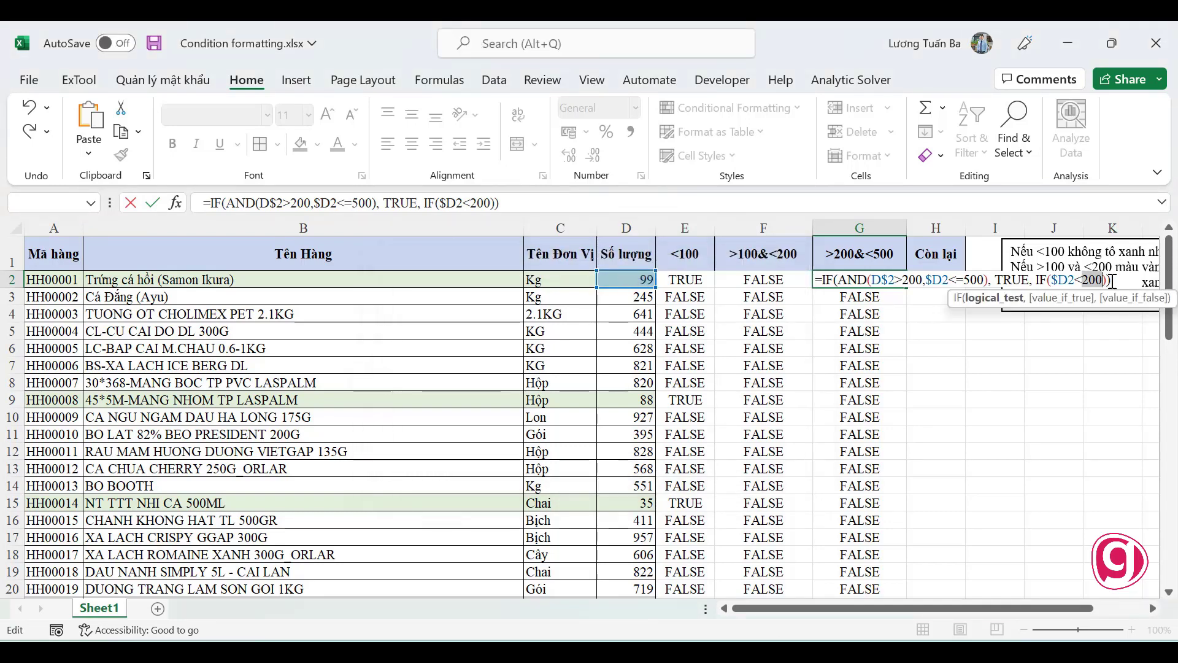
- Finish the inner IF with FALSE, commit G2, and fill the formula down column G
click(1105, 281)
text(,fa)
key(Down)
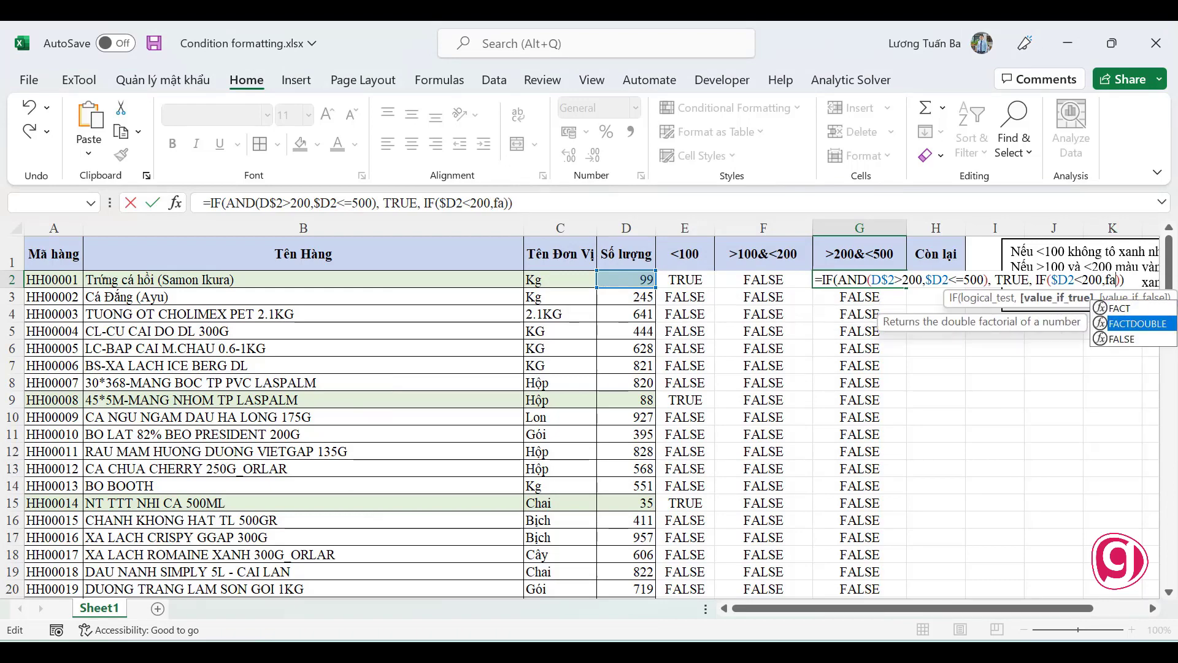
key(Down)
key(Tab)
key(Return)
click(901, 280)
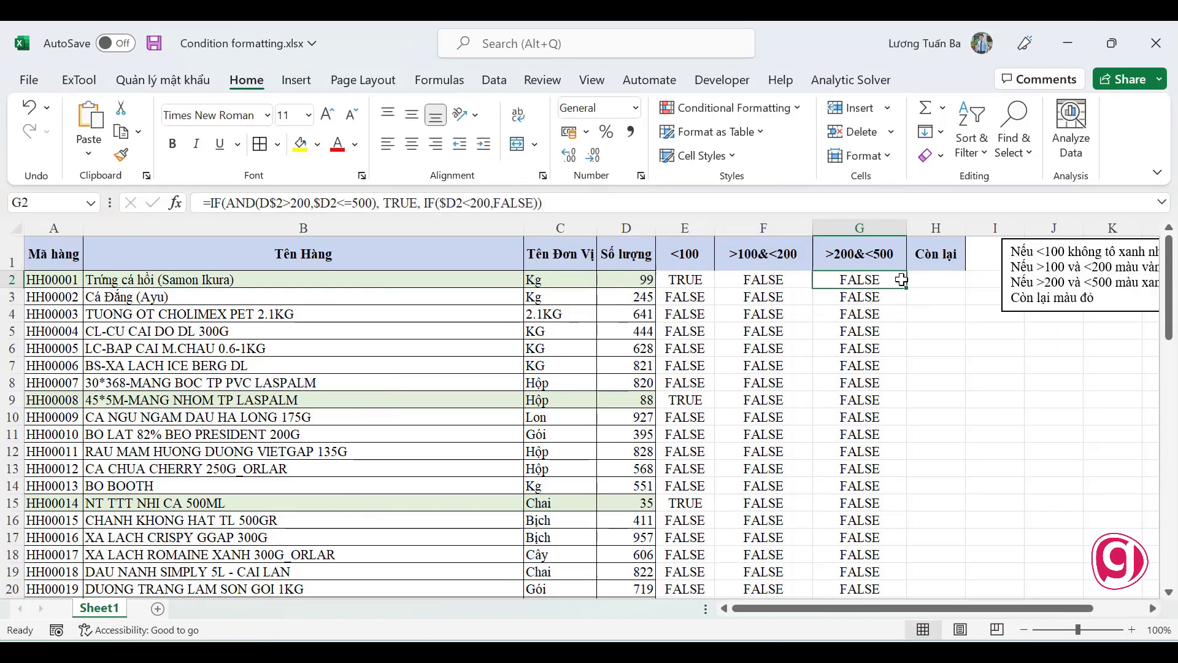
double_click(909, 290)
- Change the CA CHUA CHERRY quantity in D13 from 568 to 456
scroll(896, 491, down, 2)
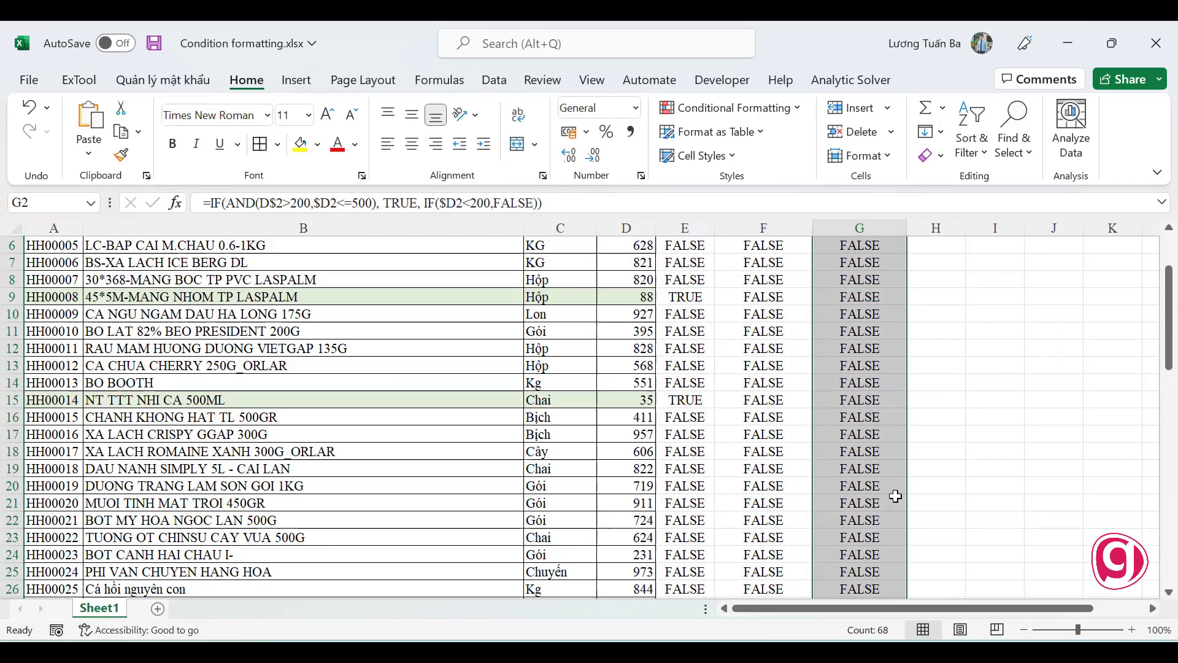
scroll(890, 504, down, 5)
scroll(884, 516, down, 4)
scroll(882, 517, down, 5)
scroll(882, 517, down, 5)
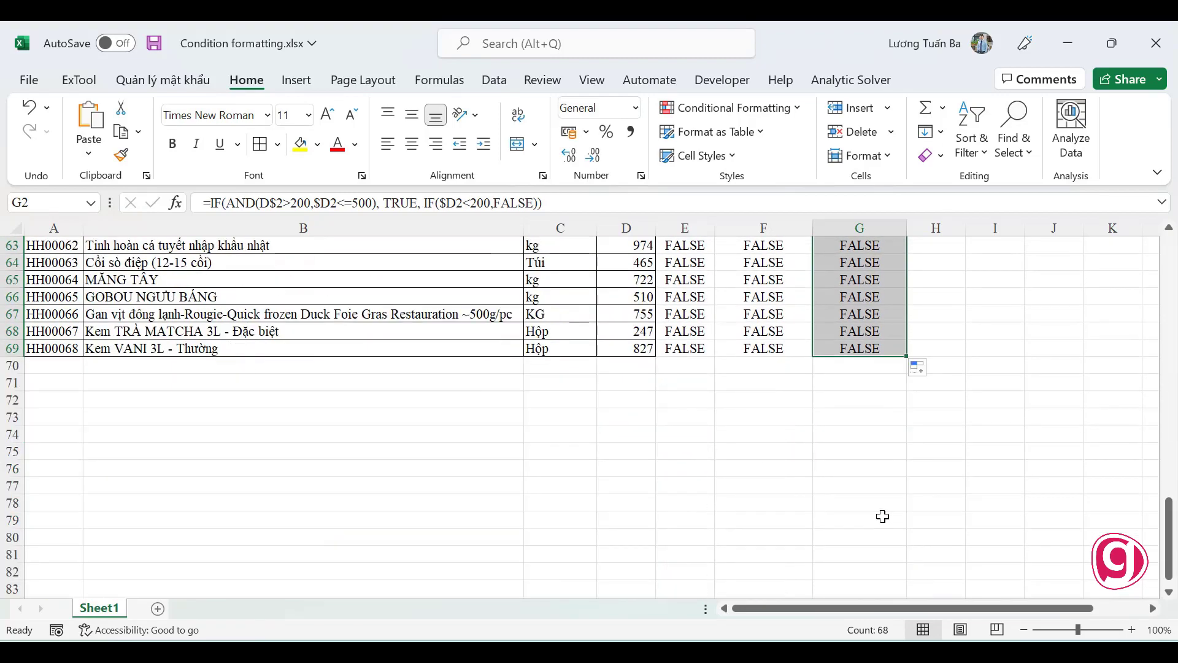
scroll(880, 510, up, 6)
scroll(876, 484, up, 6)
scroll(876, 485, up, 9)
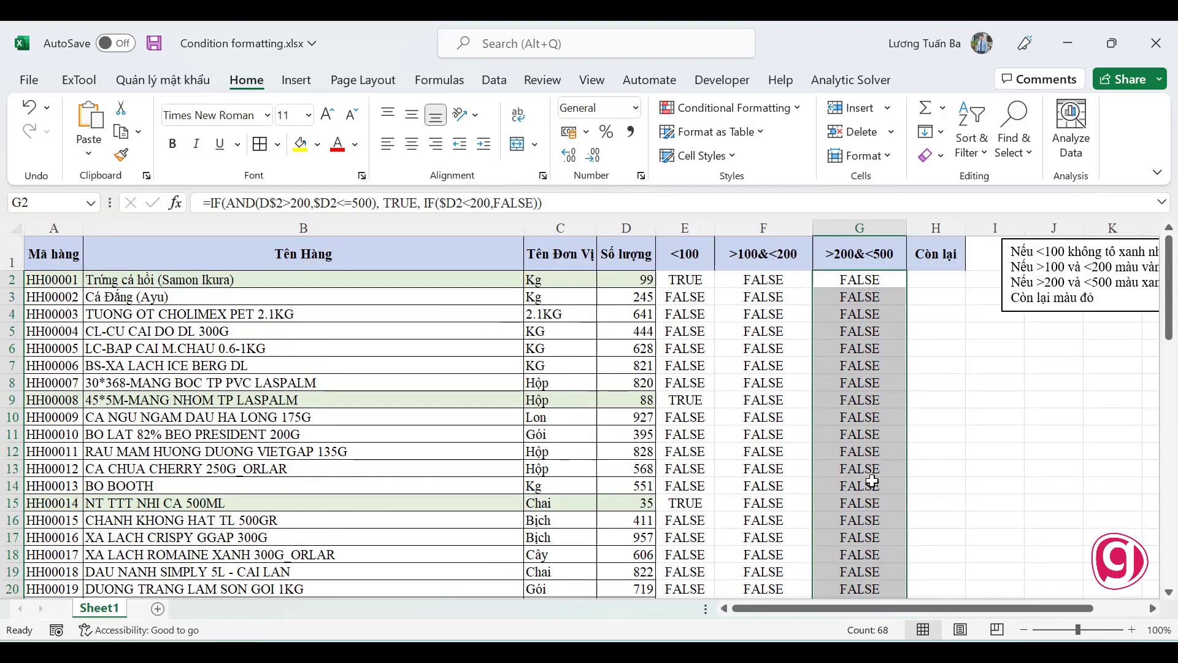
scroll(871, 482, down, 2)
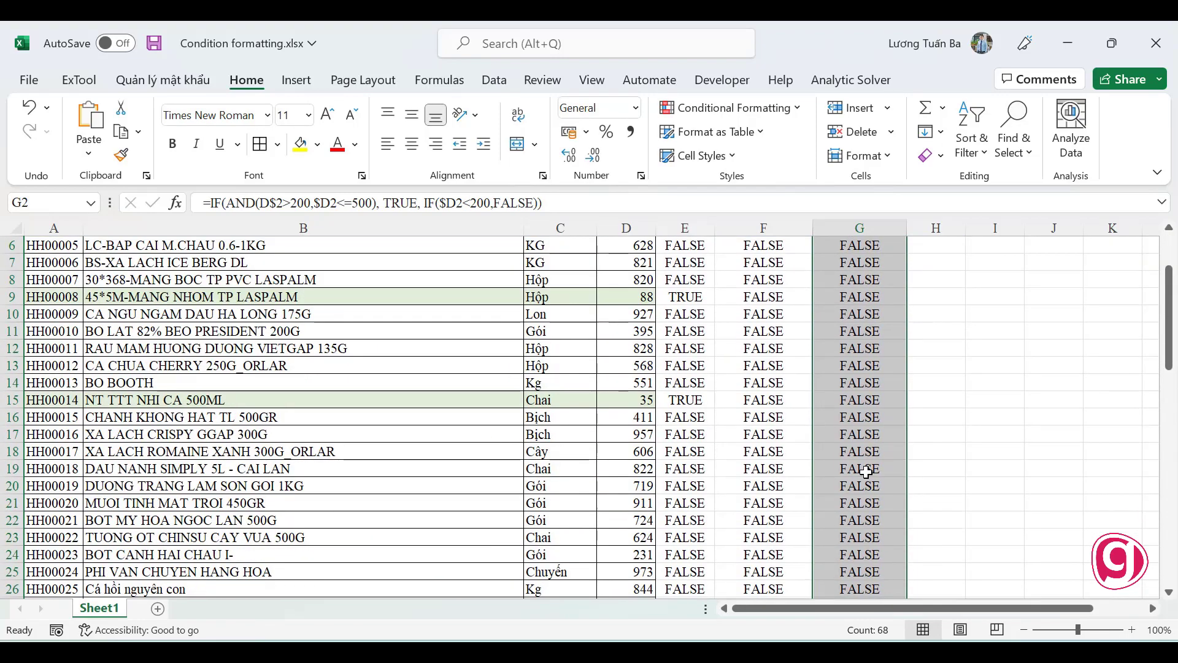
click(627, 367)
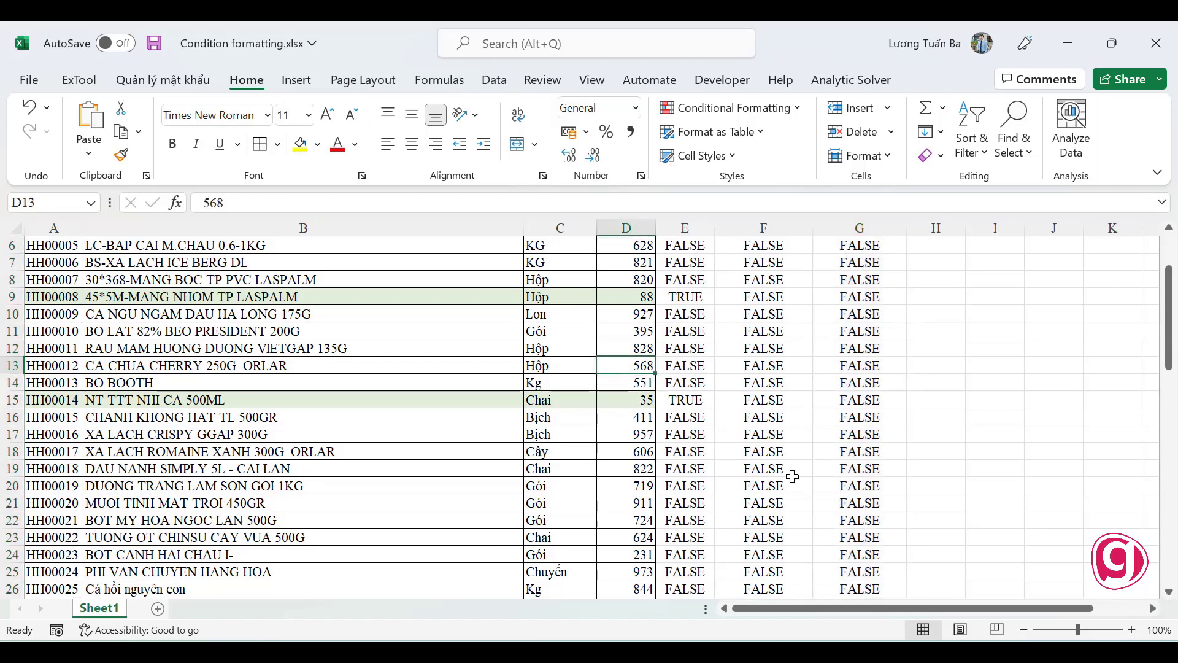
text(456)
key(Return)
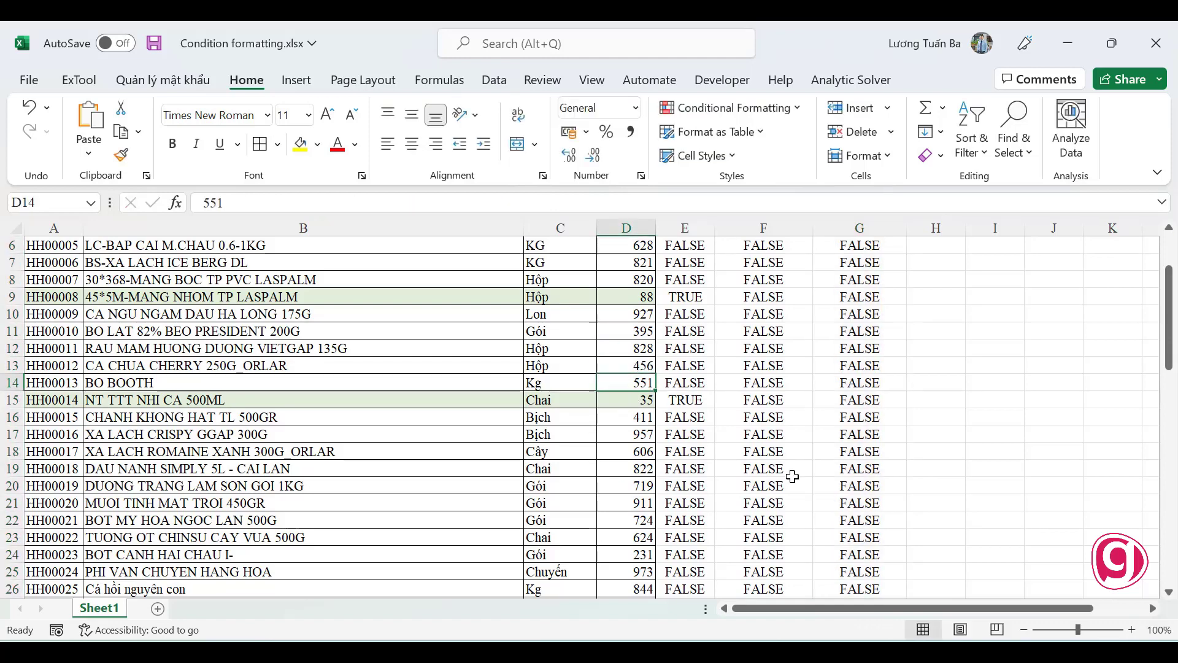
- Step through G13's formula with Evaluate Formula to see why it returns FALSE
click(851, 365)
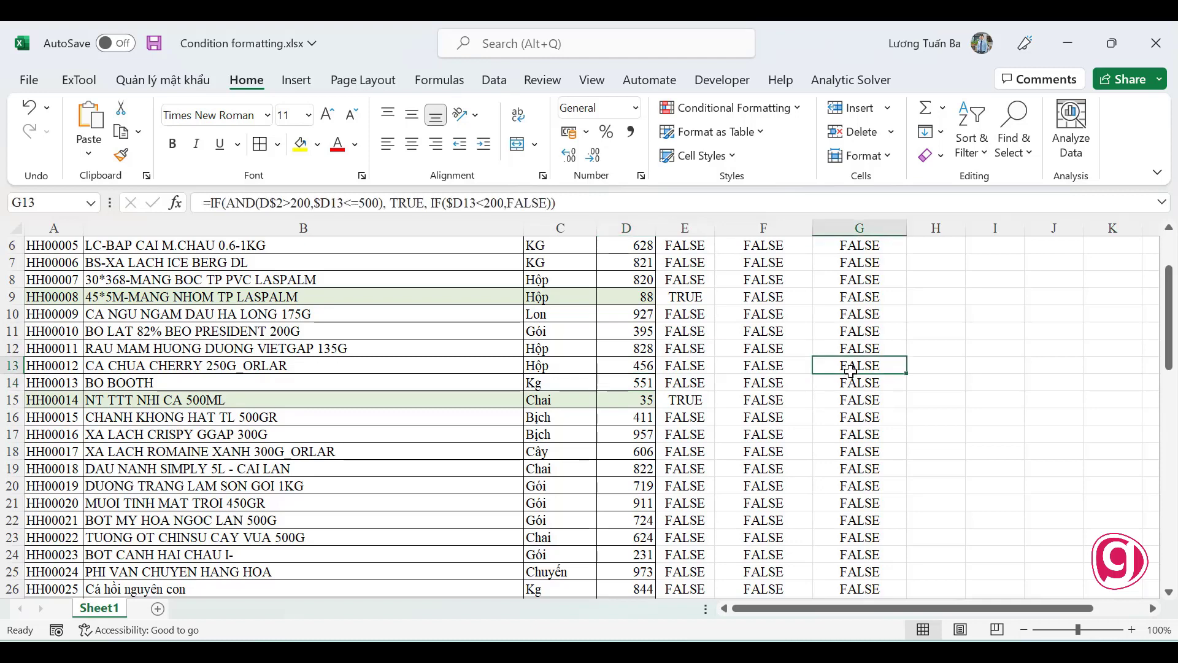
click(440, 80)
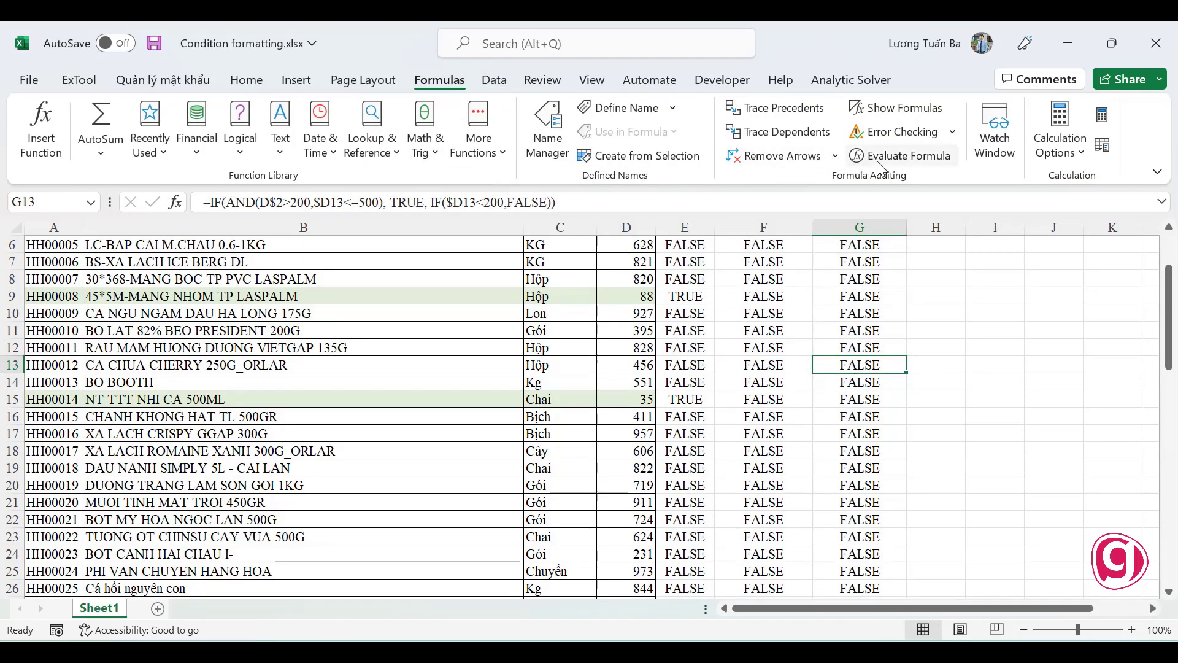
click(877, 159)
click(625, 583)
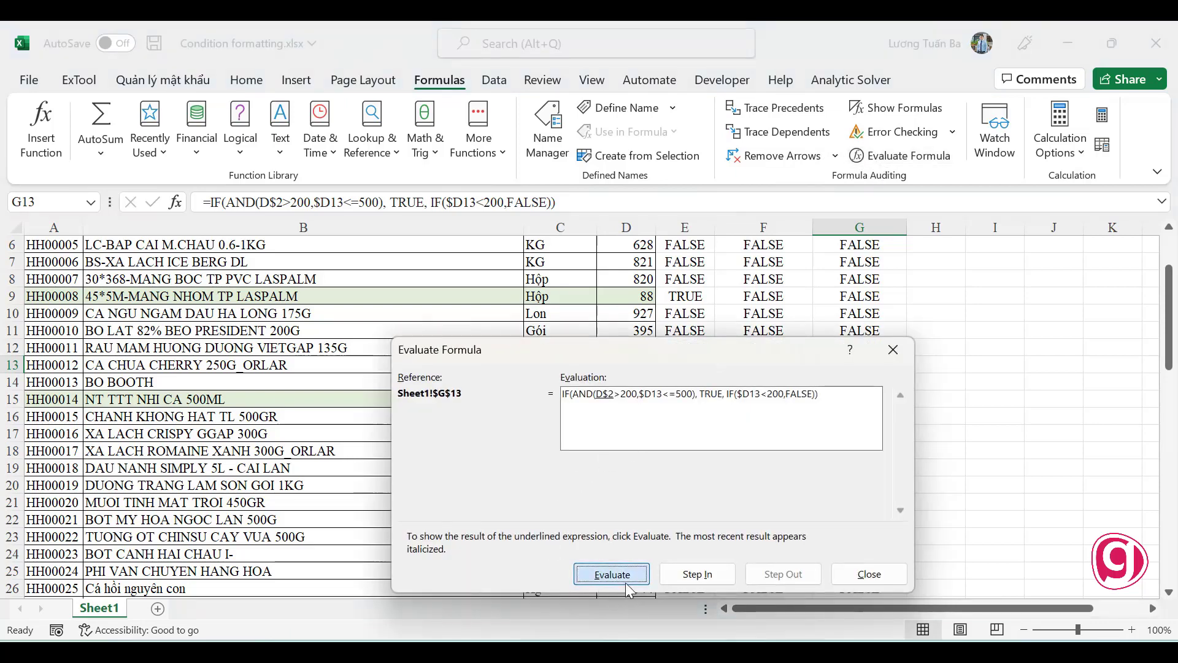
click(625, 583)
click(624, 583)
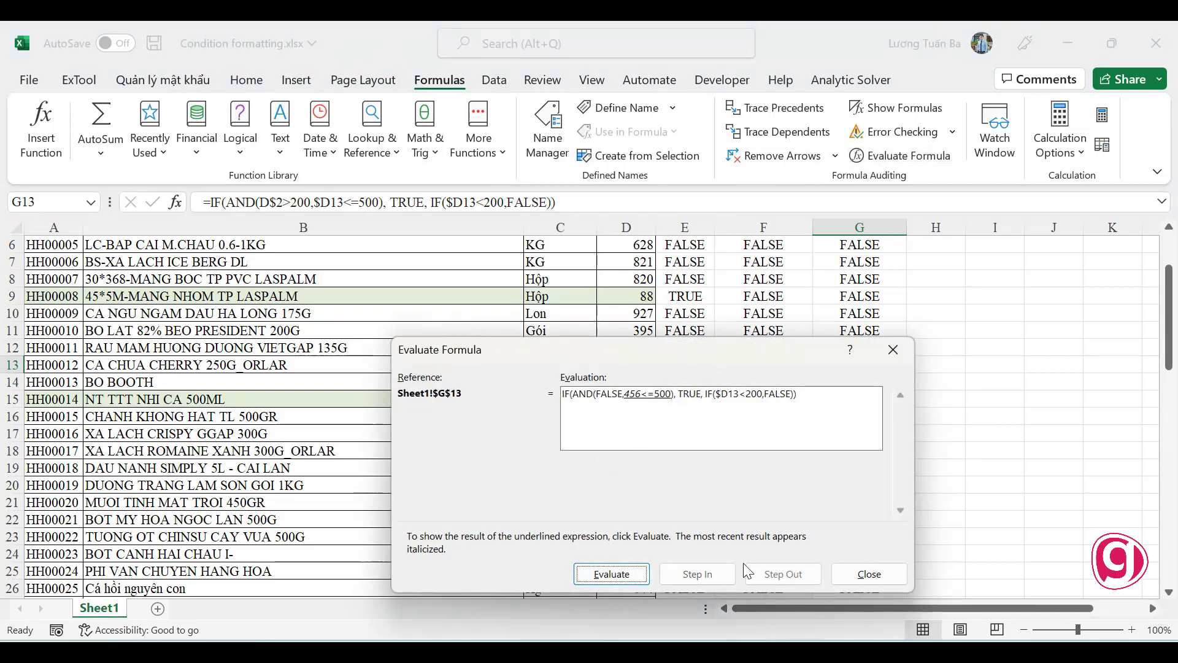
click(874, 577)
scroll(862, 301, up, 2)
- Change D$2 to $D2 in G2's formula with F4 and refill column G
click(863, 299)
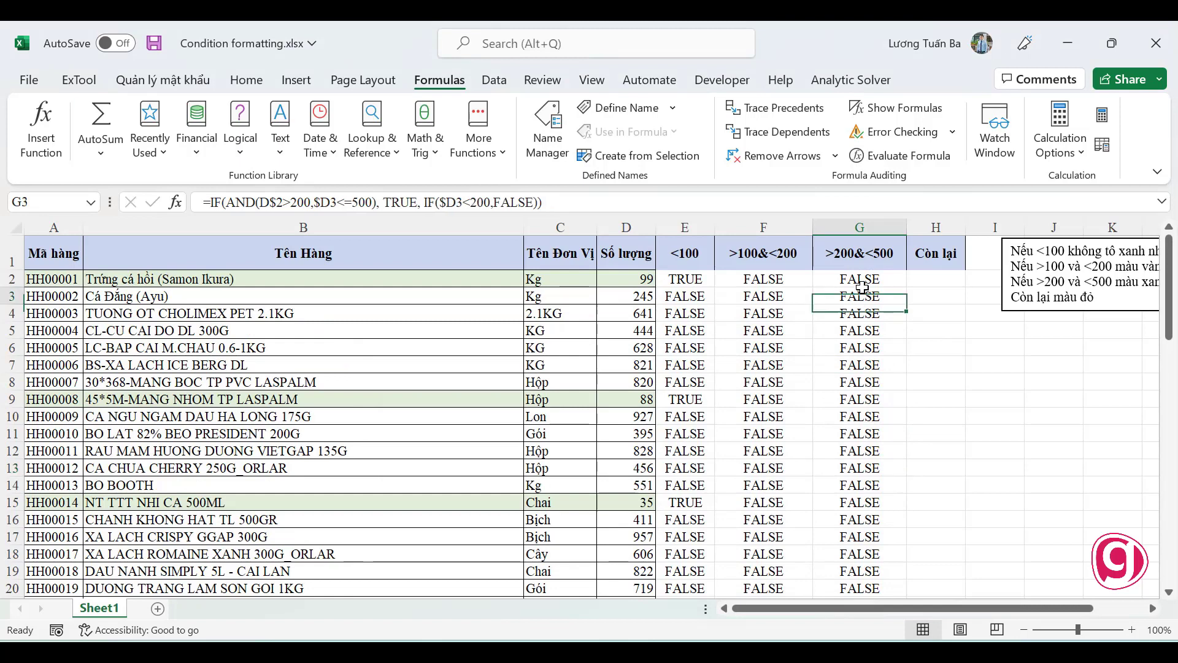
double_click(270, 202)
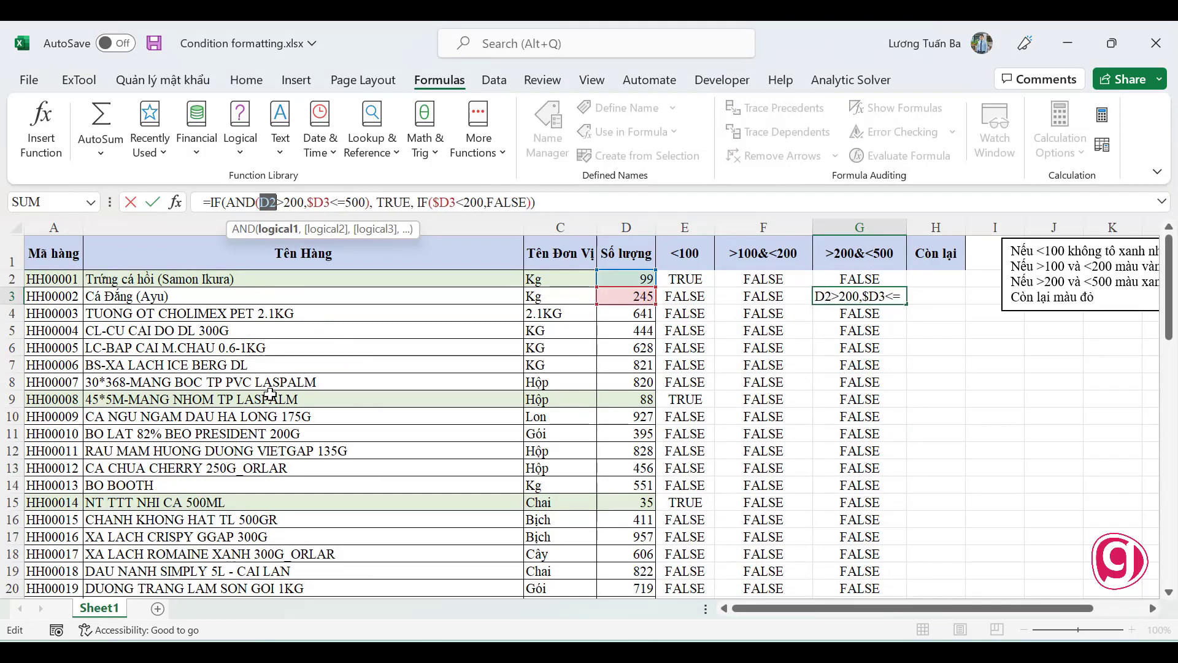
key(F4)
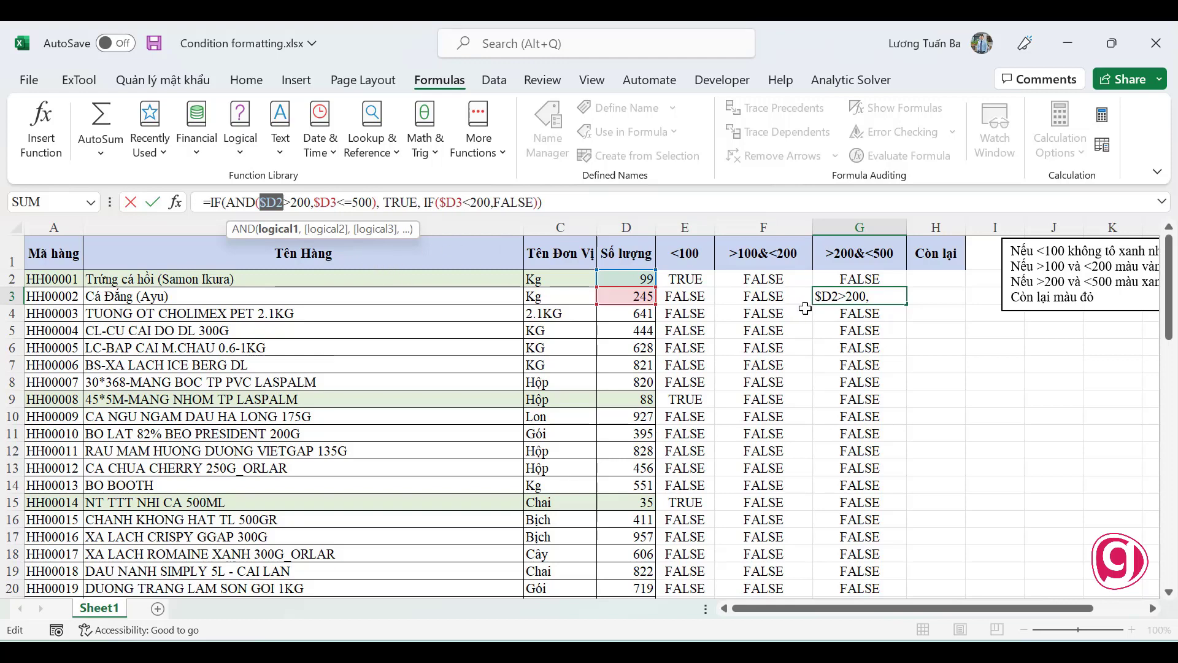
key(Escape)
click(838, 278)
double_click(271, 203)
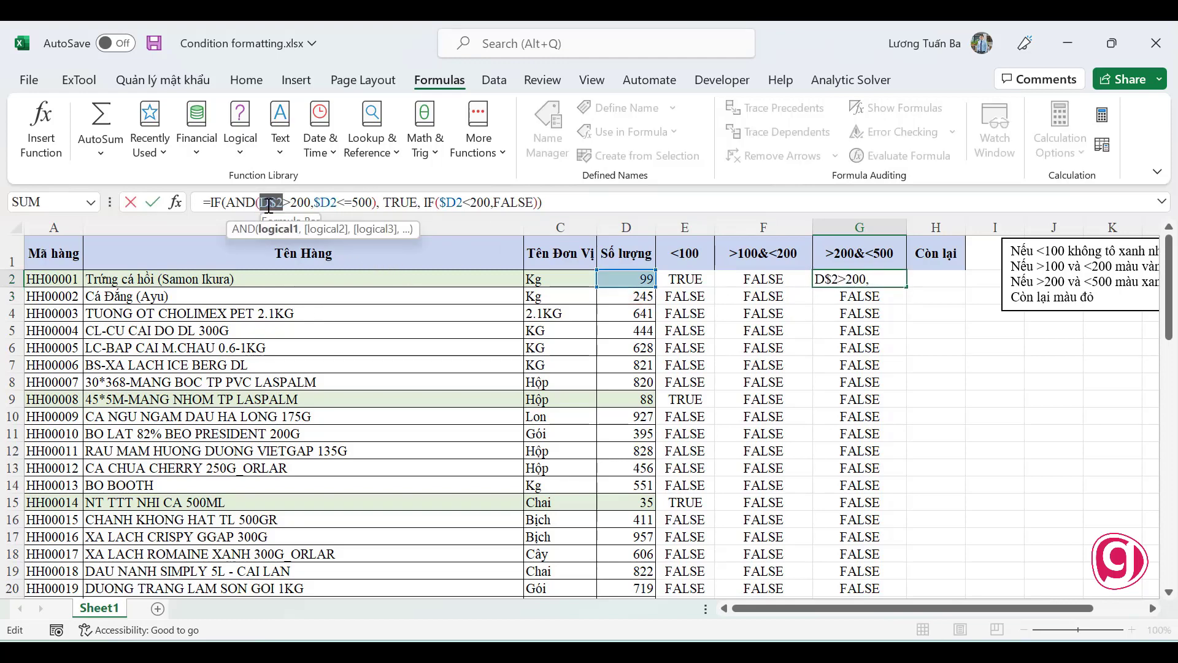
key(F4)
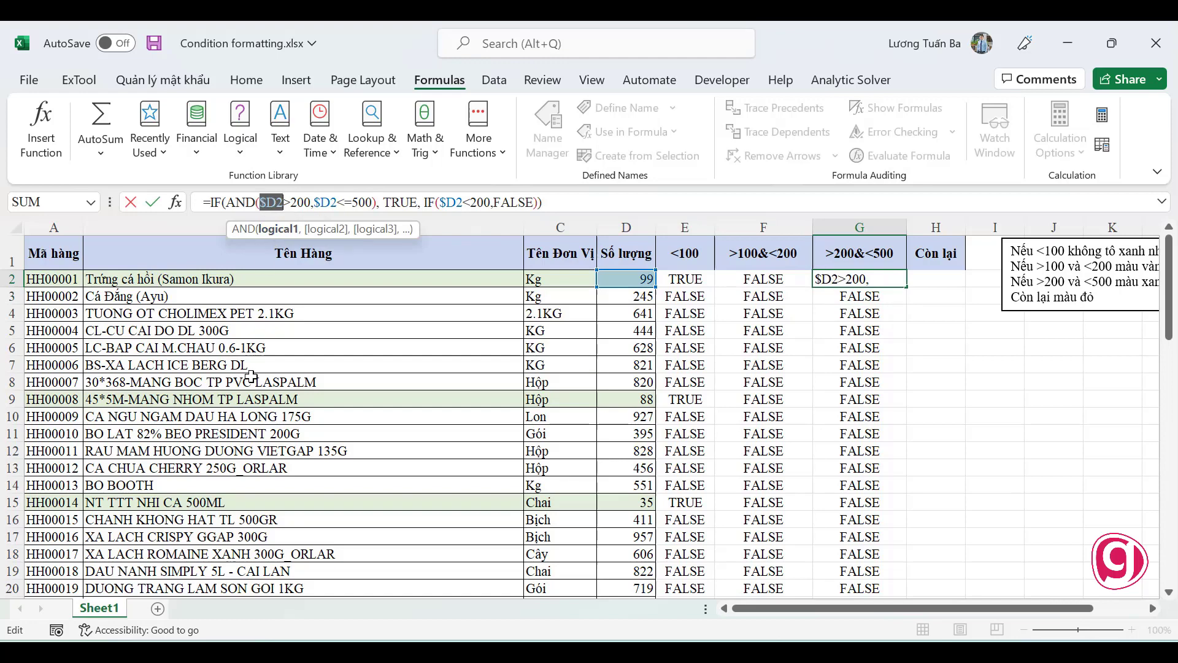
key(Return)
click(889, 280)
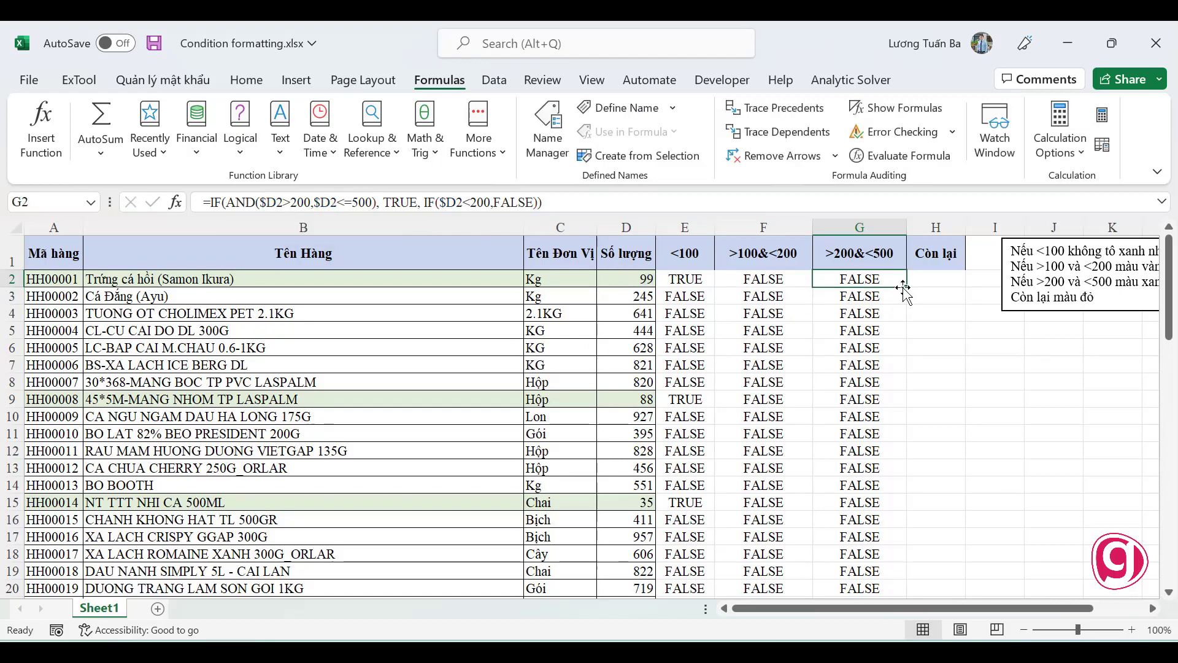
double_click(908, 289)
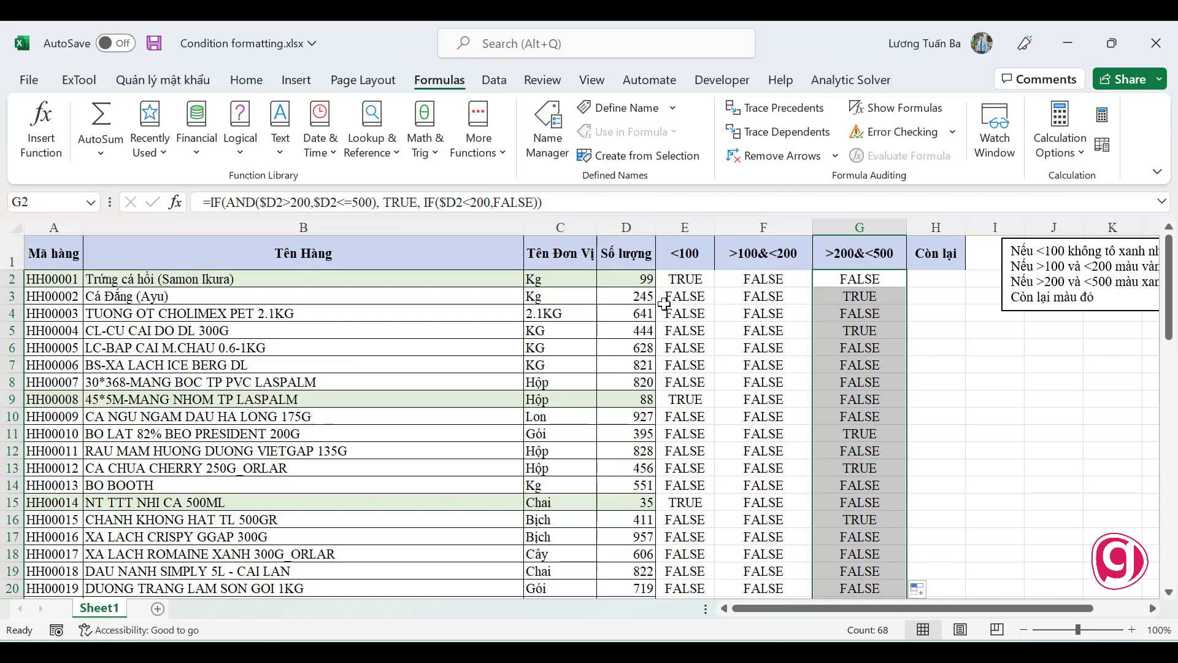
- Verify G3 shows TRUE for quantity 245, check G37, and reopen G2's formula
click(639, 297)
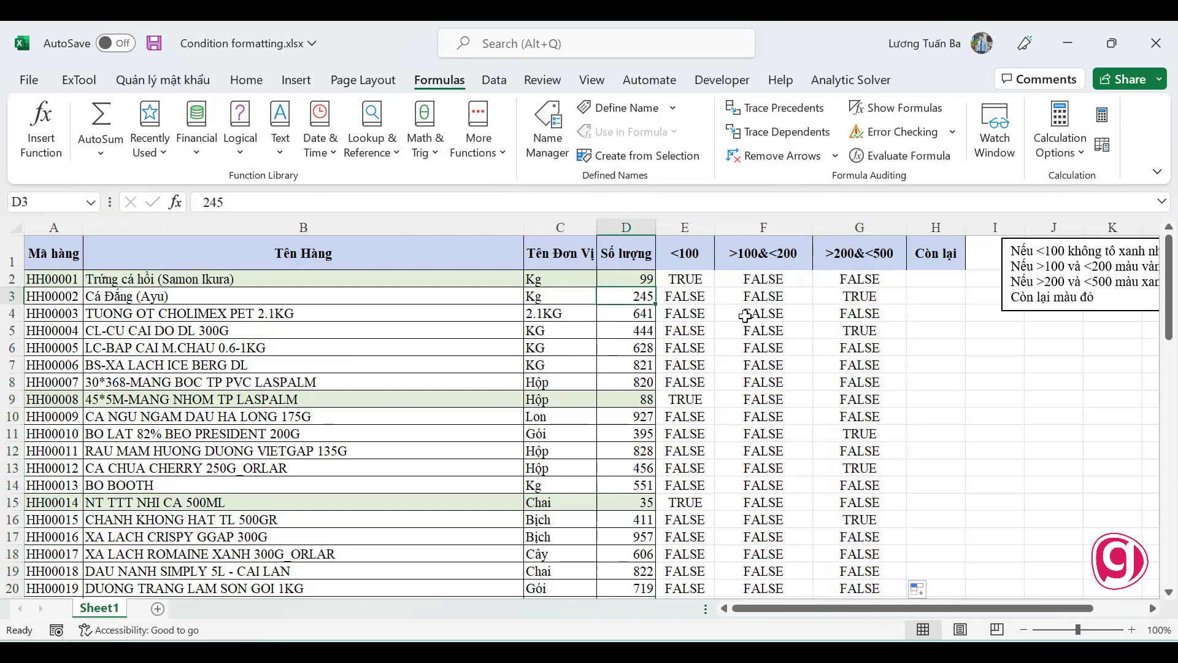
click(880, 295)
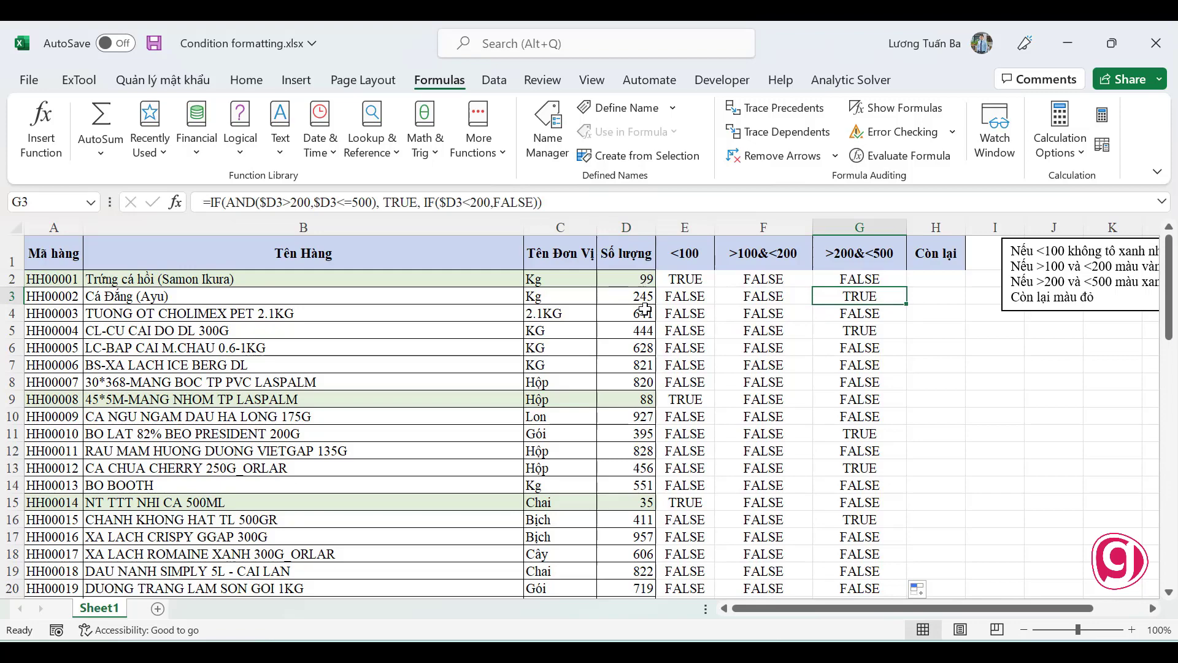
scroll(646, 421, down, 2)
scroll(647, 515, down, 5)
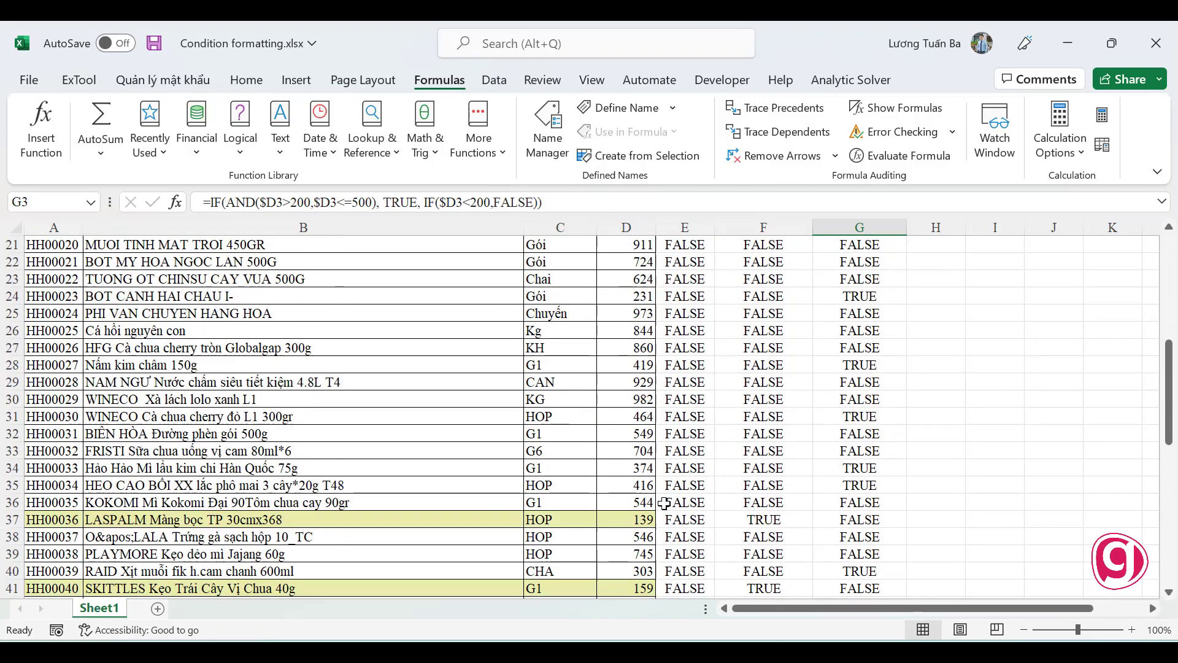
click(868, 523)
scroll(880, 446, up, 6)
scroll(880, 273, up, 1)
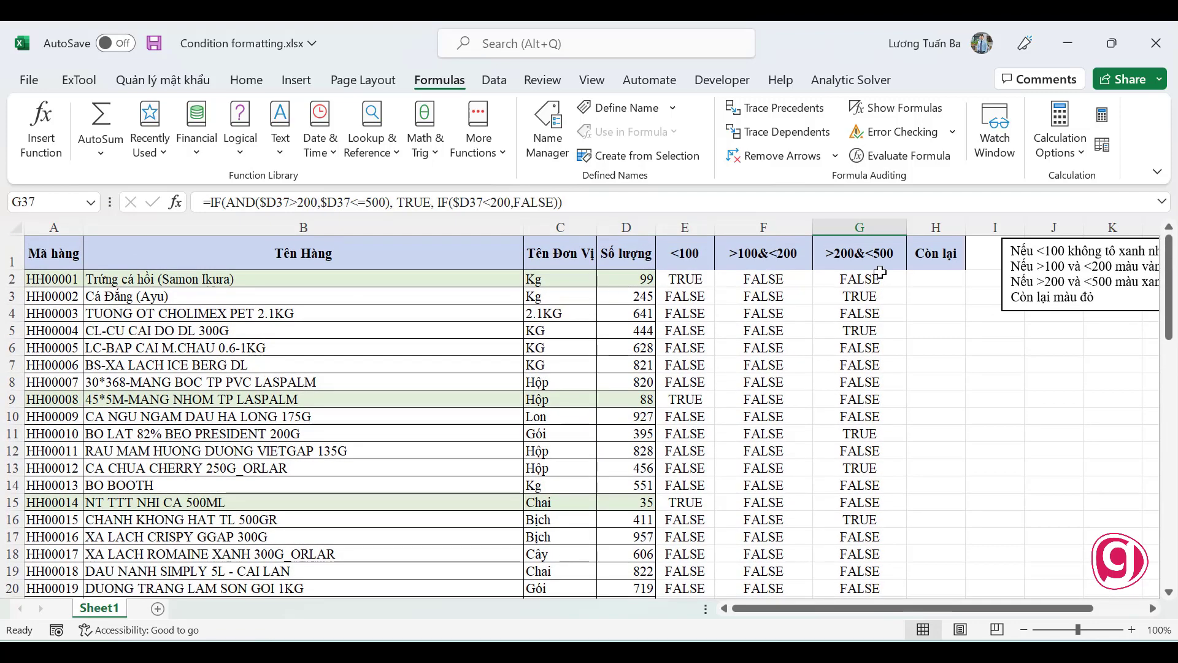
double_click(880, 273)
- Copy G2's formula text and select the table range A2:D69
drag(576, 202, 86, 184)
key(ctrl+c)
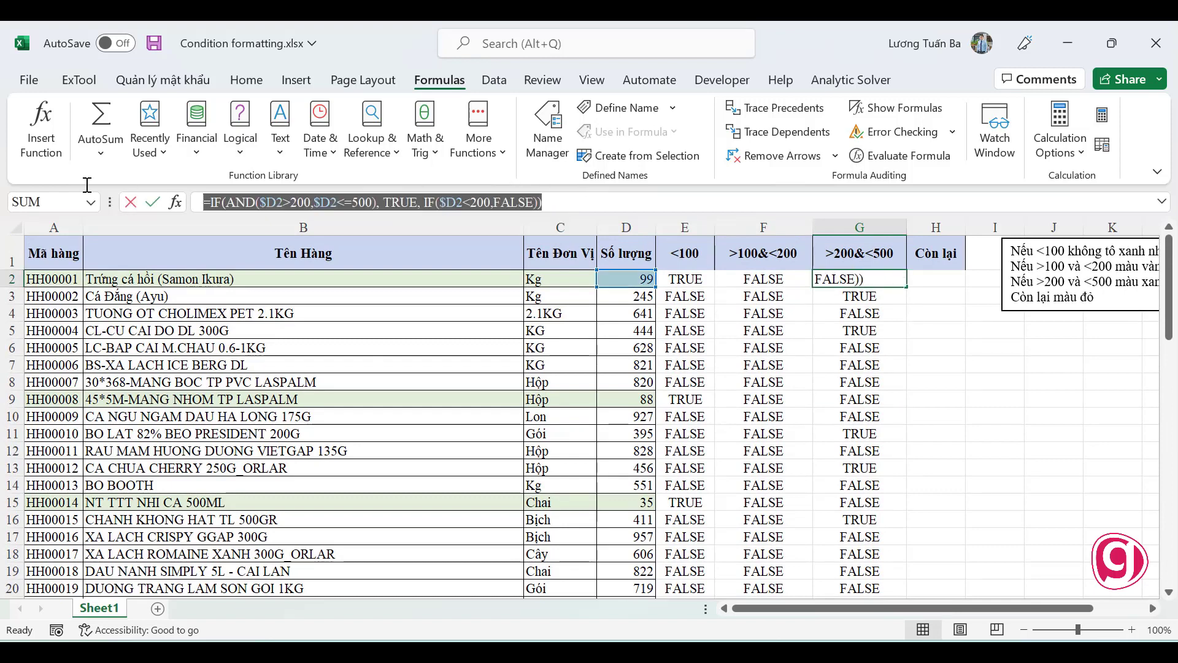
key(Escape)
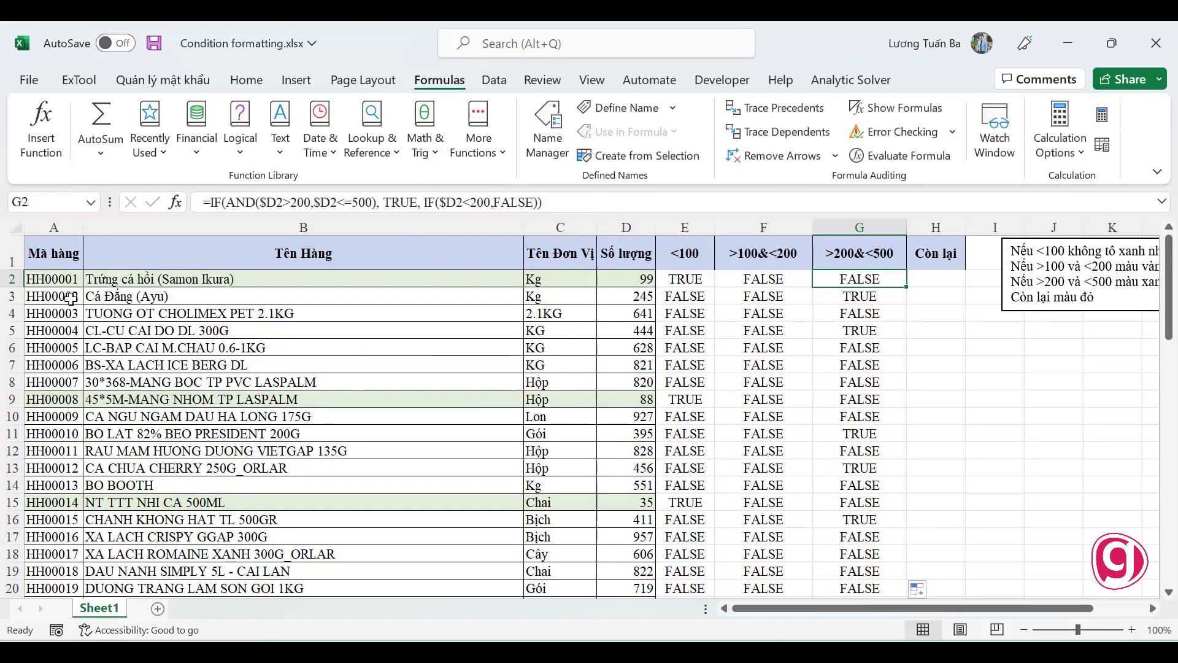
click(70, 299)
click(59, 279)
key(ctrl+shift+Right)
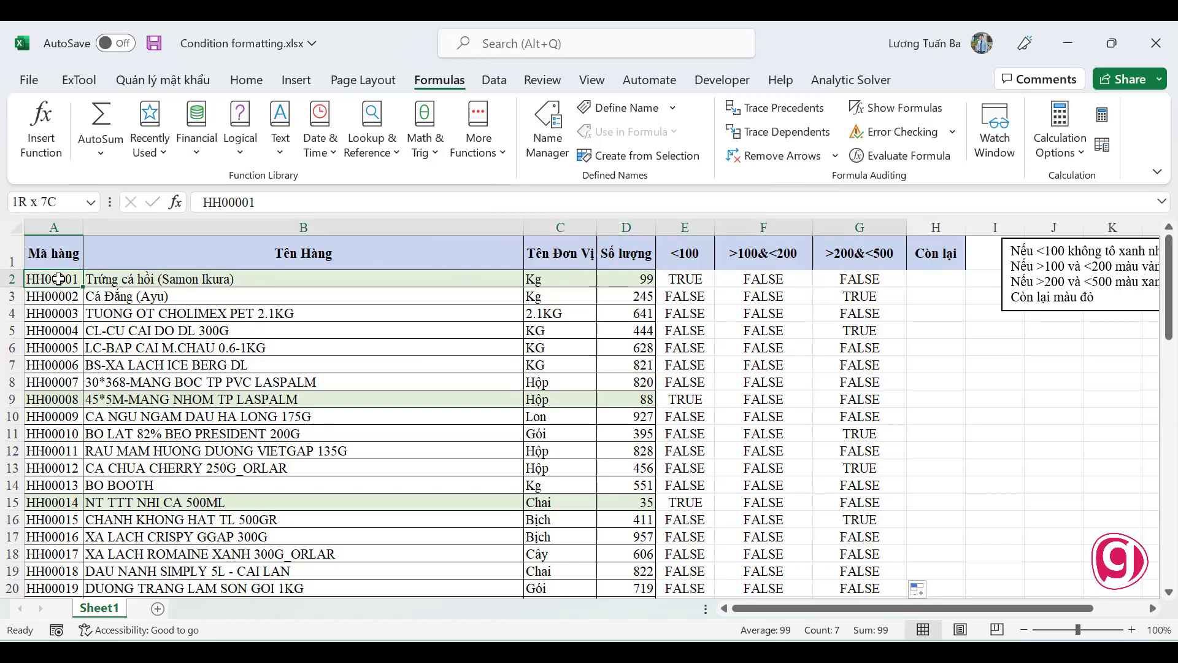
click(58, 280)
key(shift+Right)
key(shift+Right)
key(shift+Right)
key(ctrl+shift+Down)
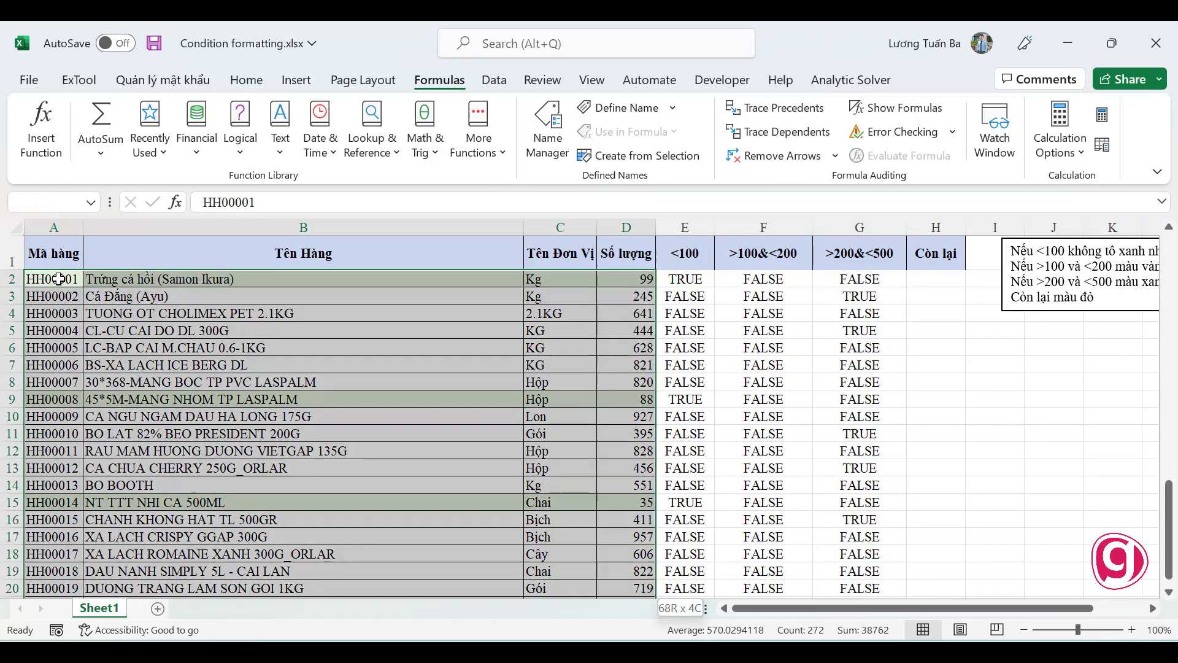
- Add a formula-based conditional rule using the pasted formula with a blue fill
key(alt+h)
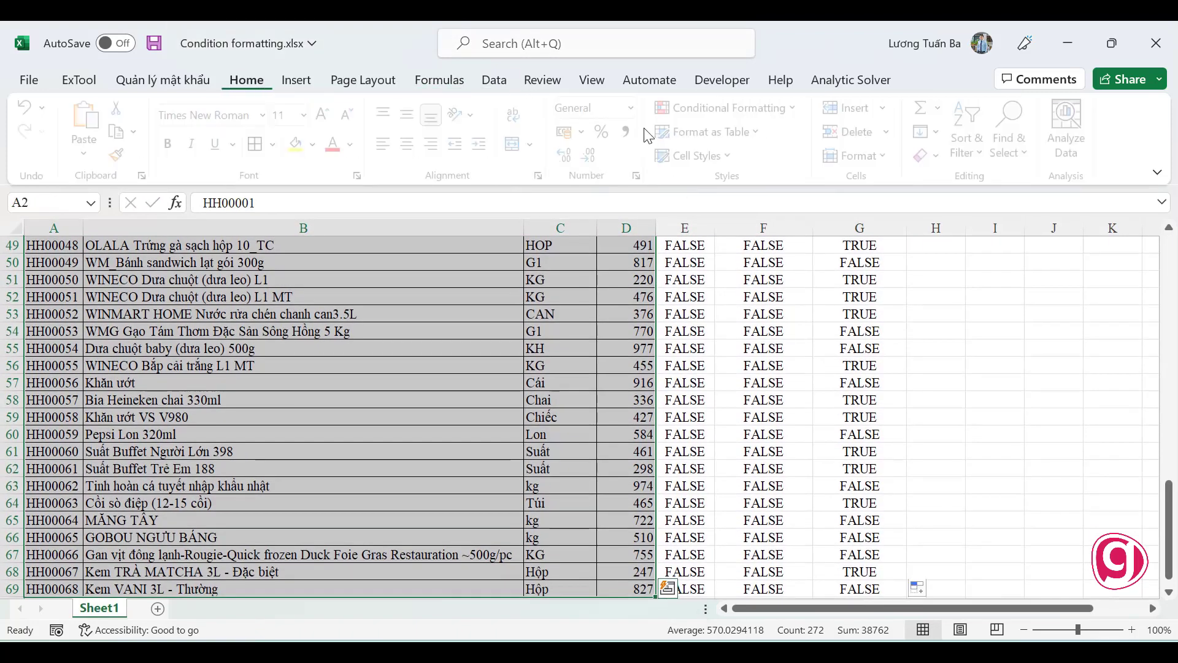
click(725, 108)
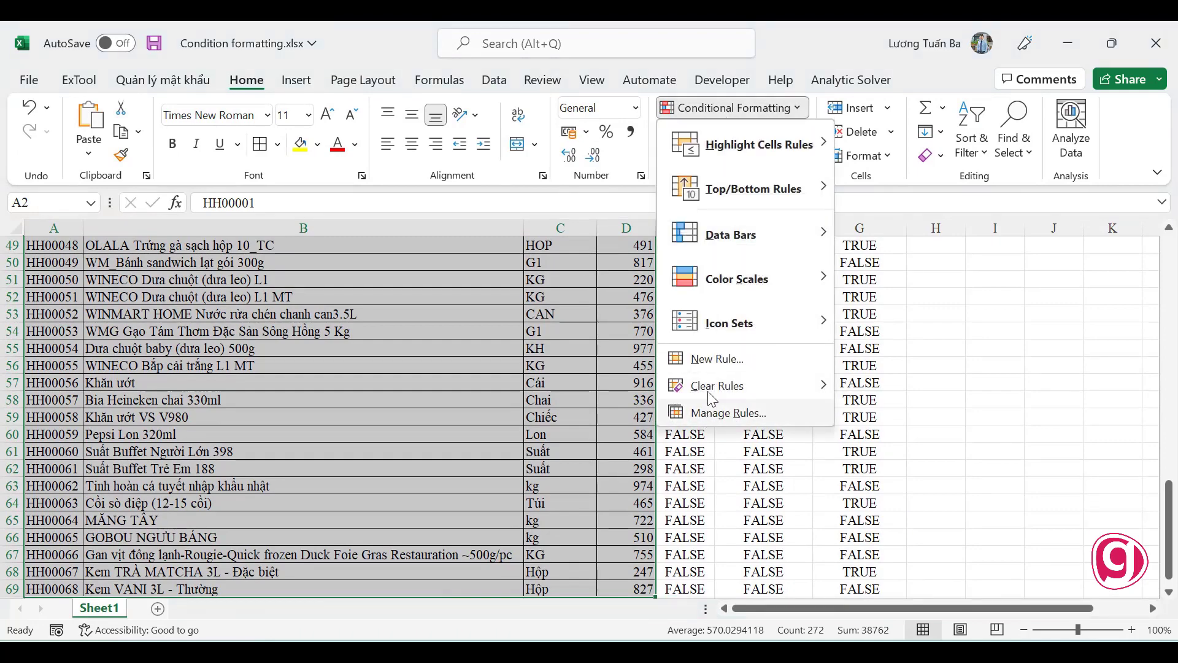
click(717, 358)
click(542, 408)
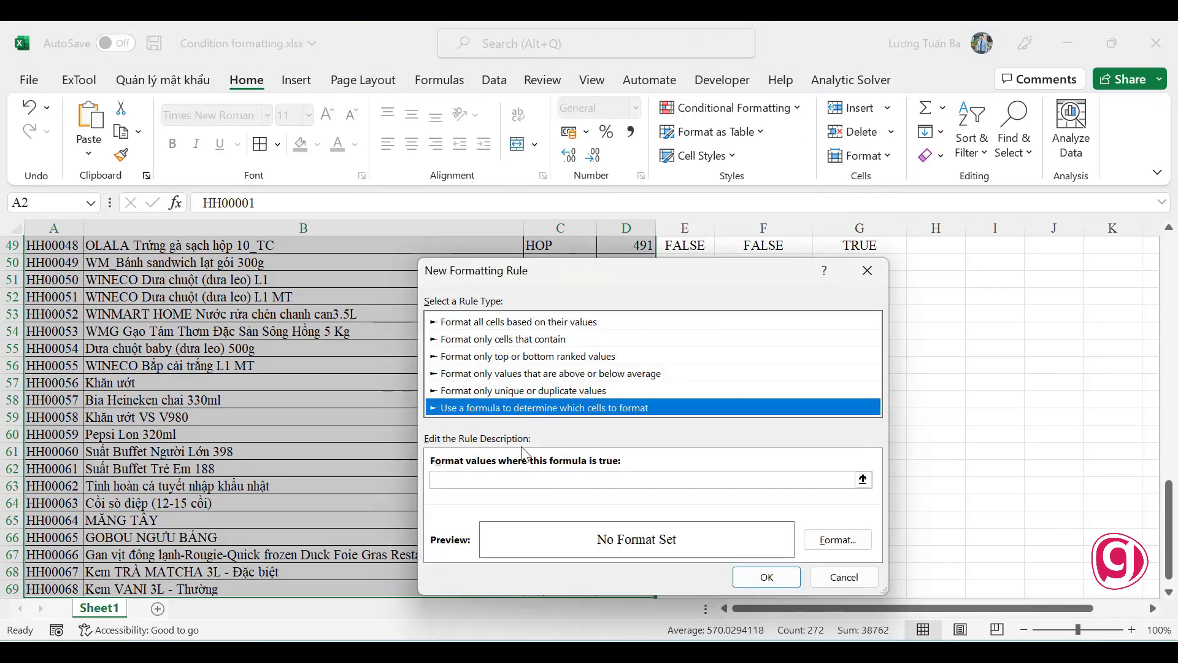
click(540, 478)
key(ctrl+v)
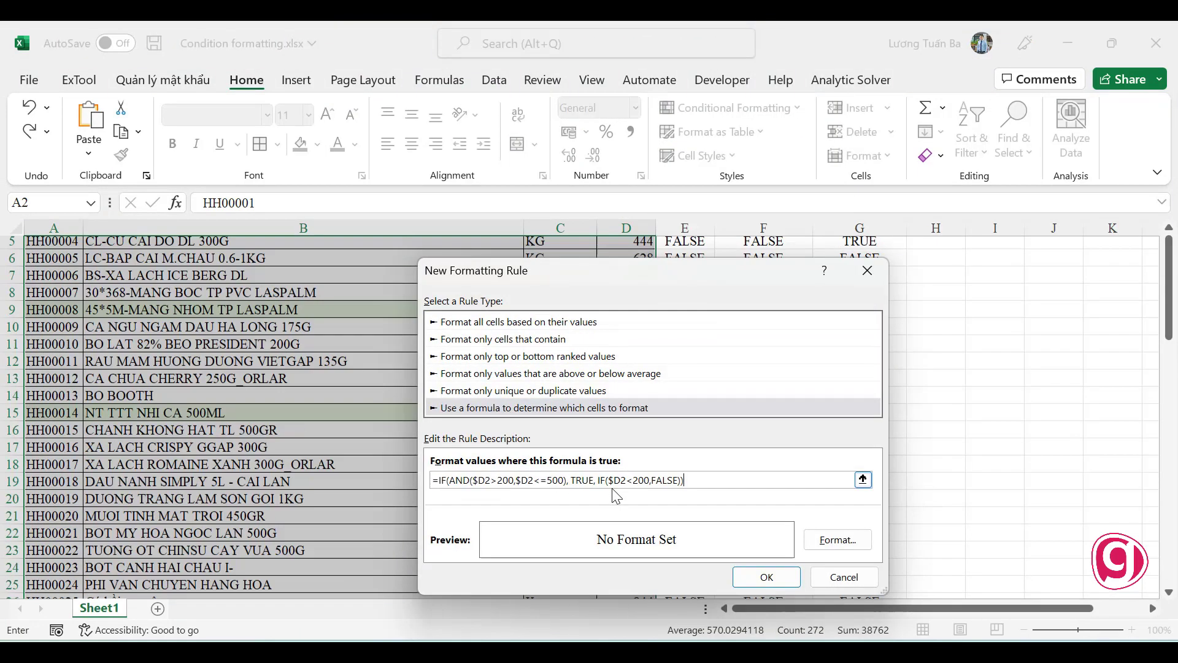
click(830, 540)
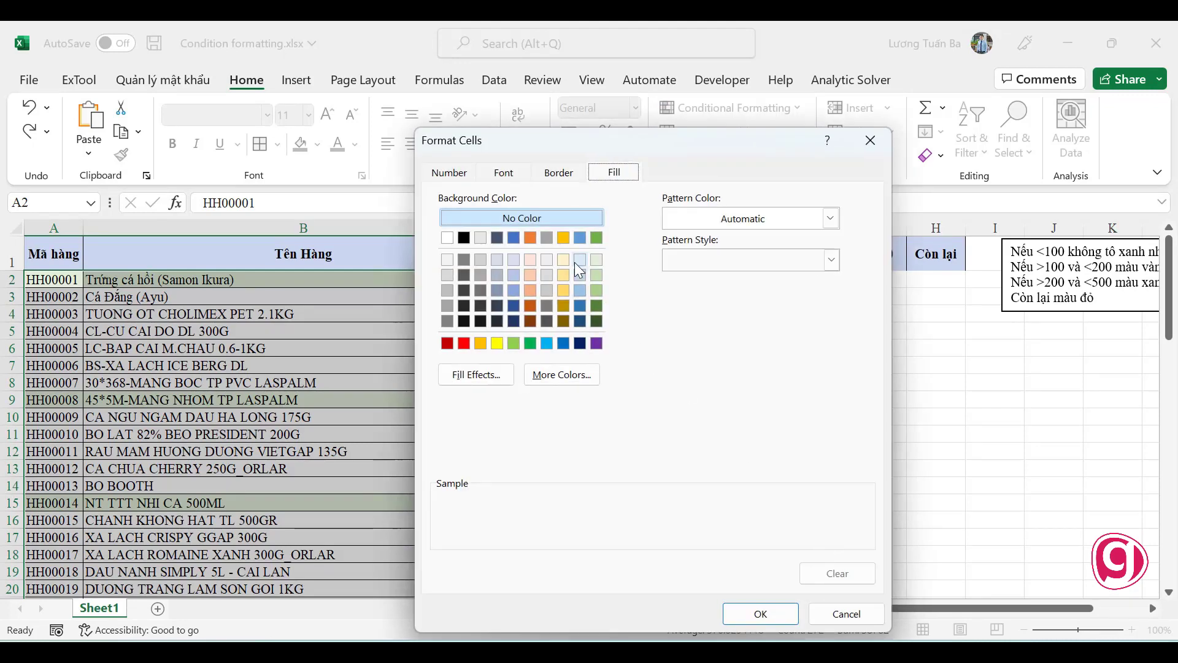
click(580, 238)
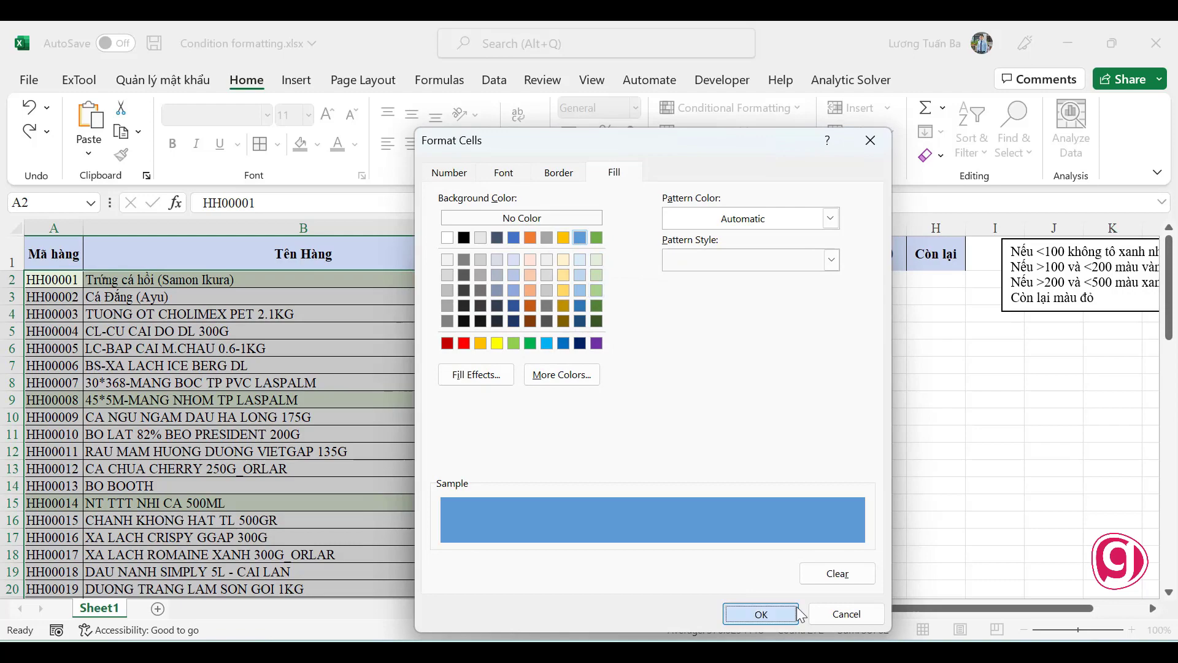
click(761, 614)
click(774, 578)
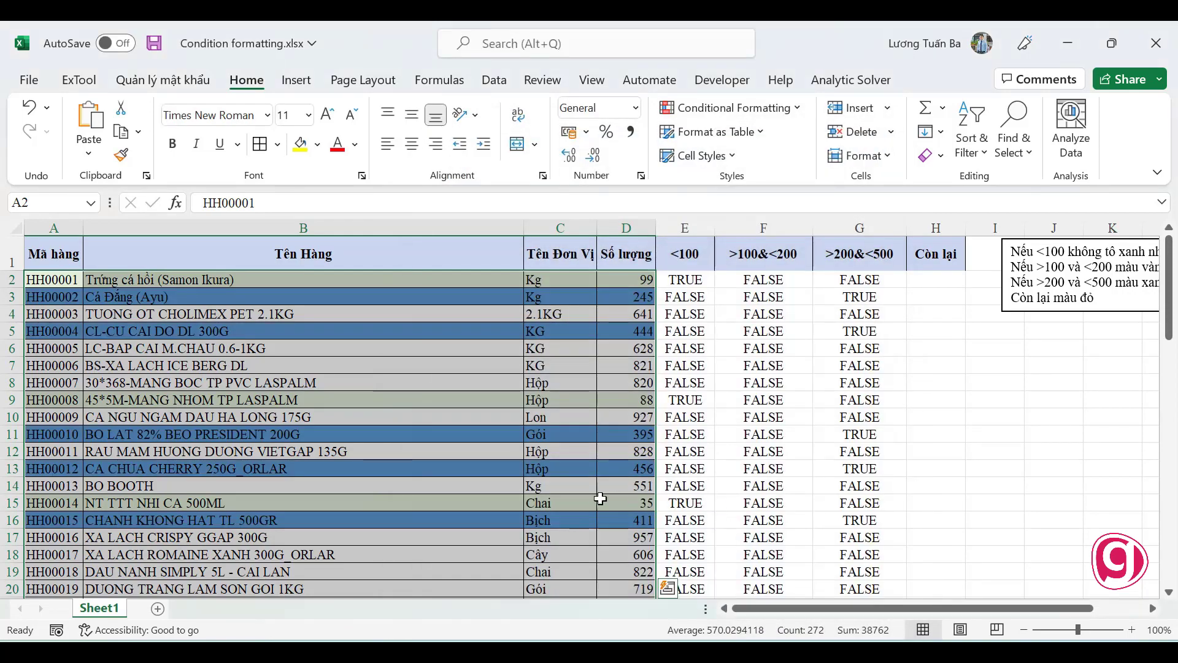
- Review the green and blue shaded rows and G2's formula, then select helper columns E–H
click(544, 418)
scroll(601, 485, down, 3)
scroll(614, 498, down, 4)
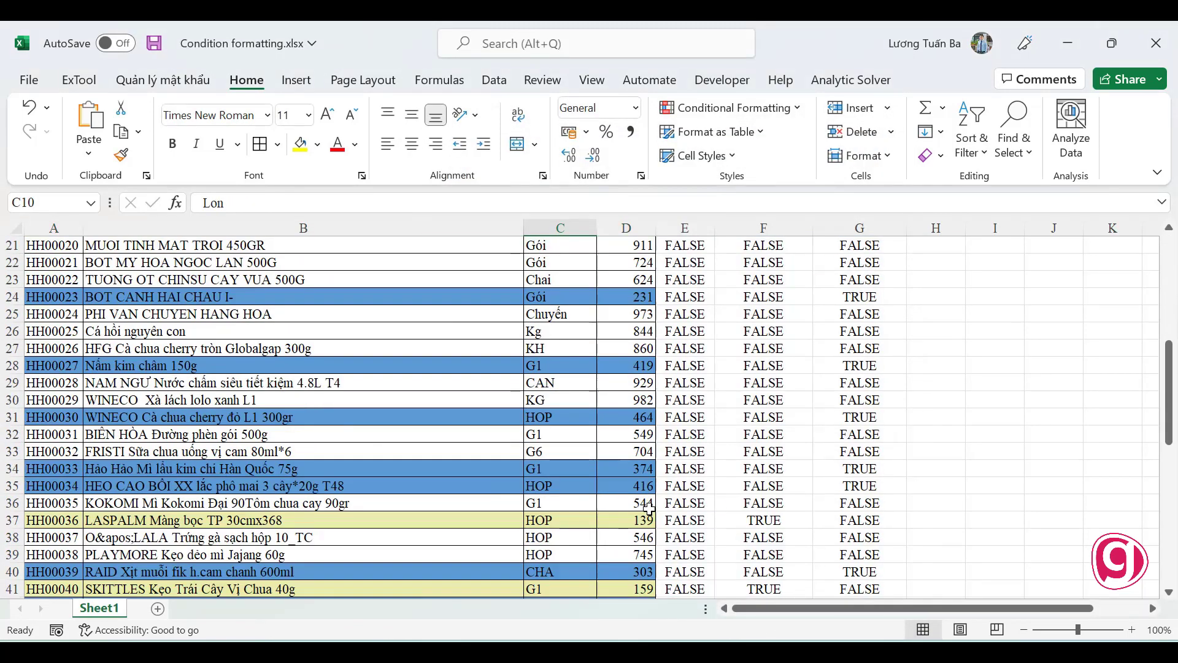
scroll(645, 509, down, 6)
scroll(648, 509, down, 6)
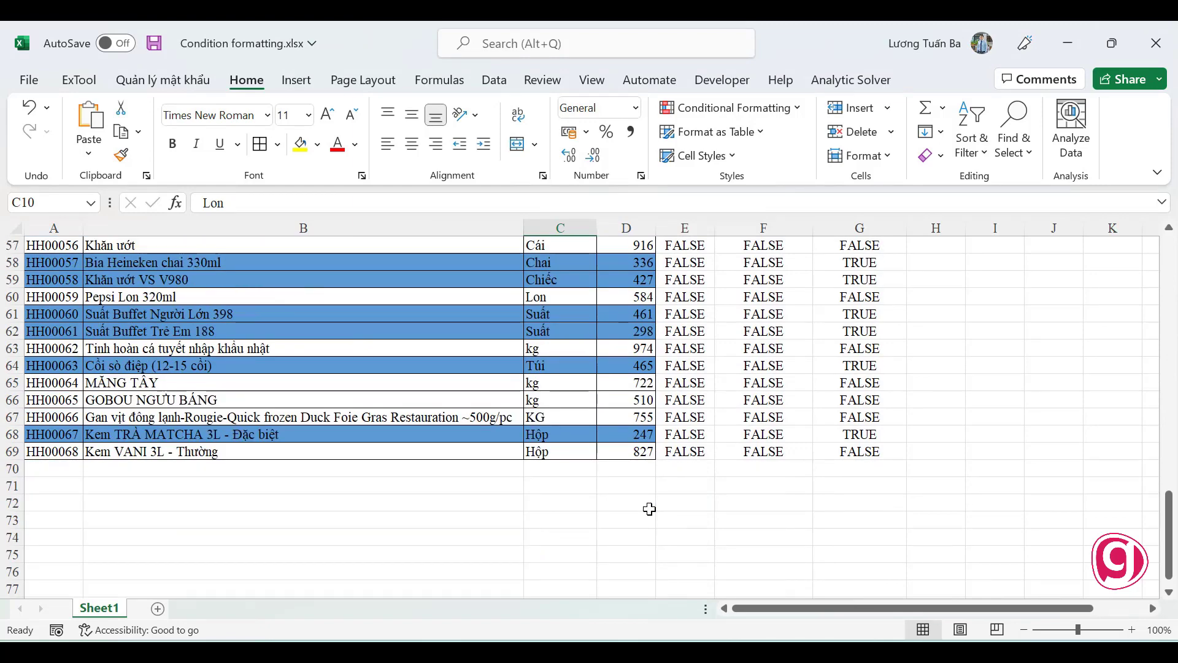
scroll(649, 509, up, 6)
scroll(647, 507, up, 12)
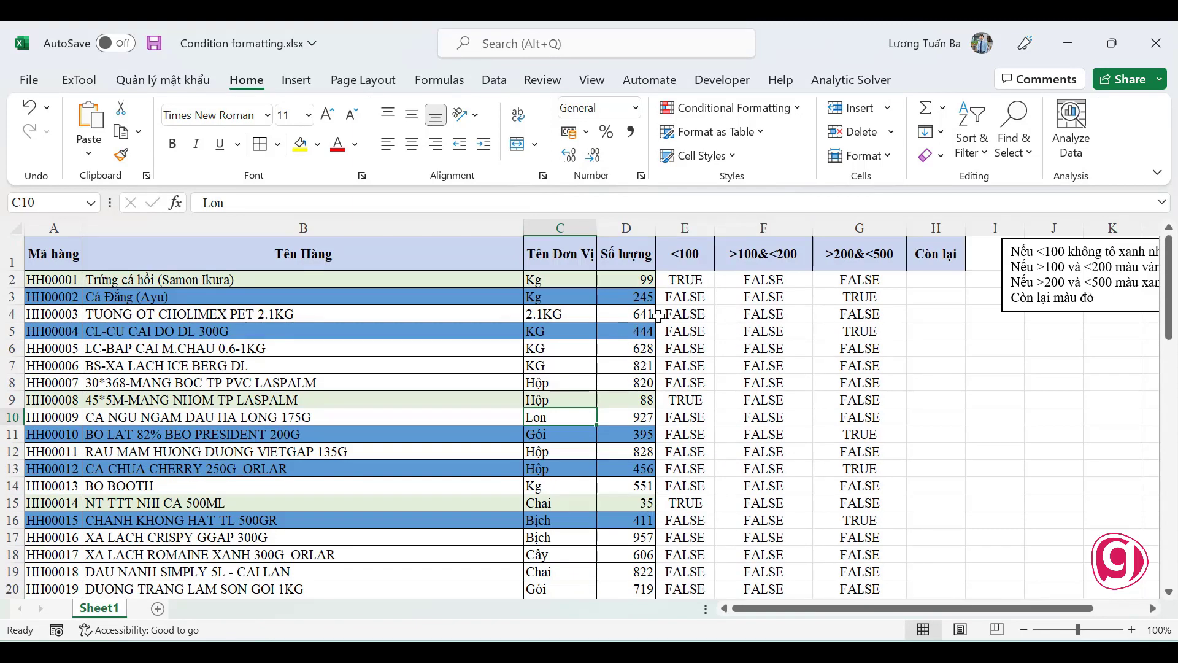
click(887, 280)
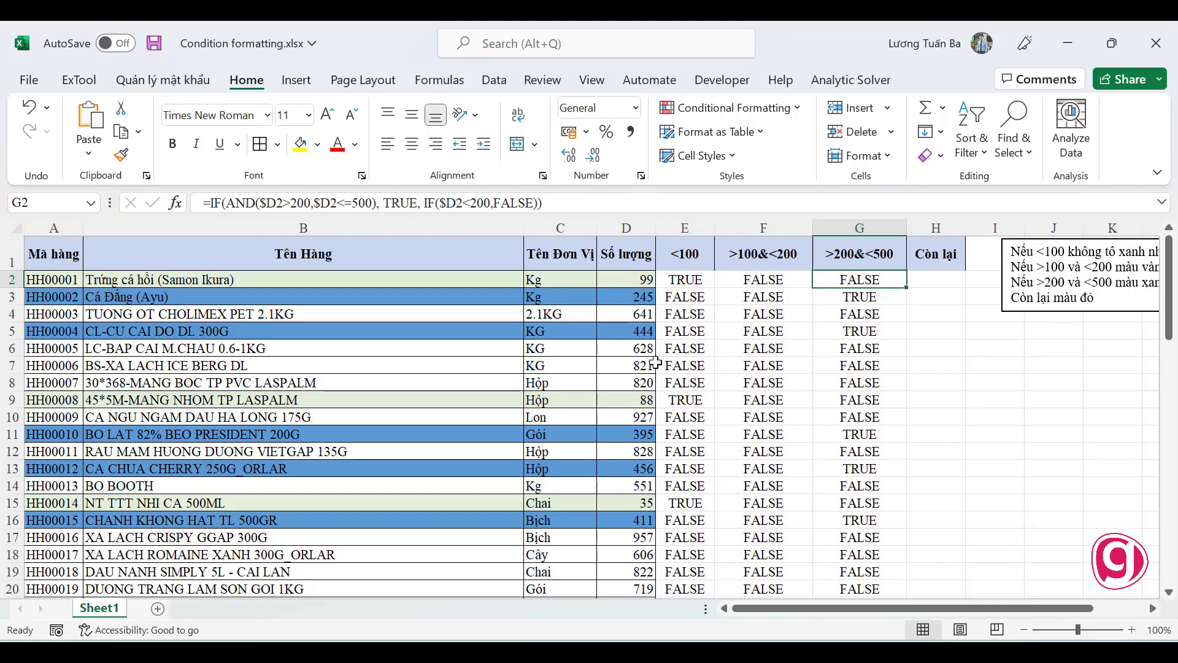
scroll(535, 406, down, 4)
scroll(546, 415, up, 4)
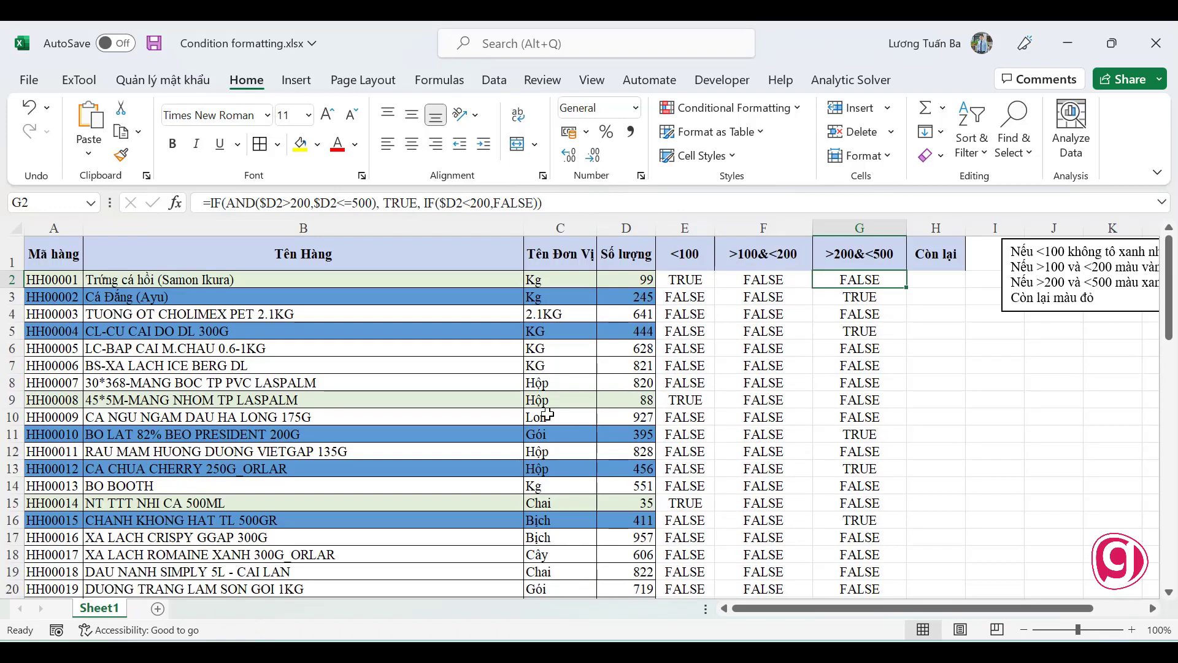
mouse_move(685, 228)
mouse_down()
mouse_move(789, 237)
mouse_move(933, 221)
mouse_up()
- Delete helper columns E–H and move the note box down-right to H7:K10
right_click(933, 226)
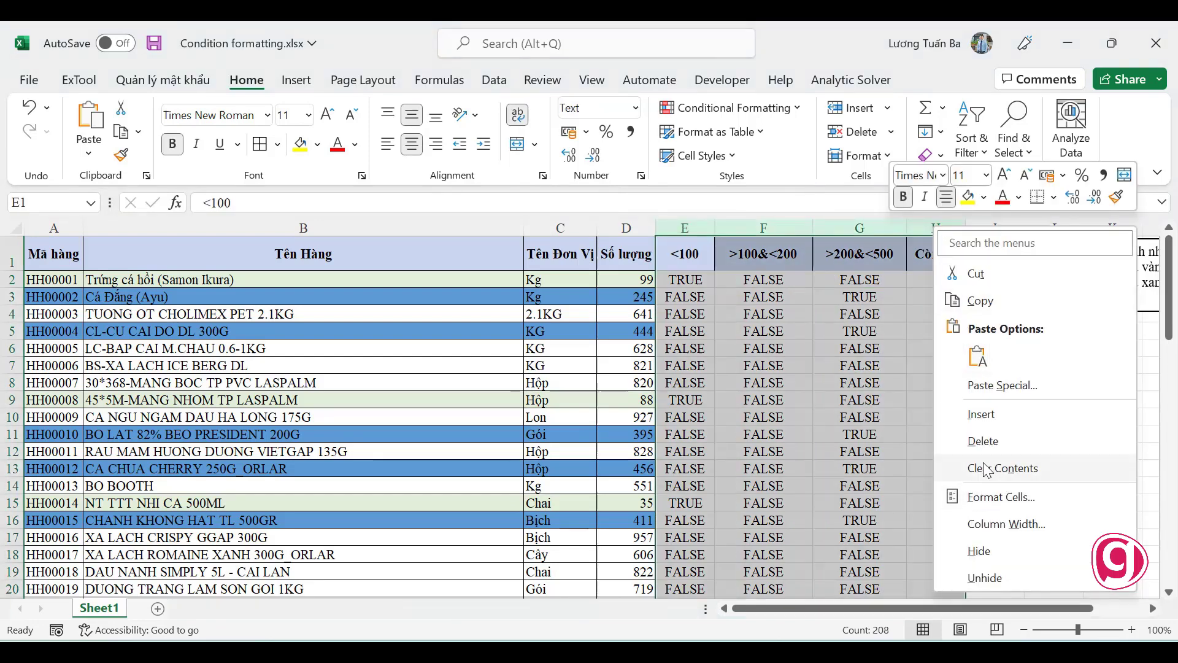
click(982, 441)
click(686, 417)
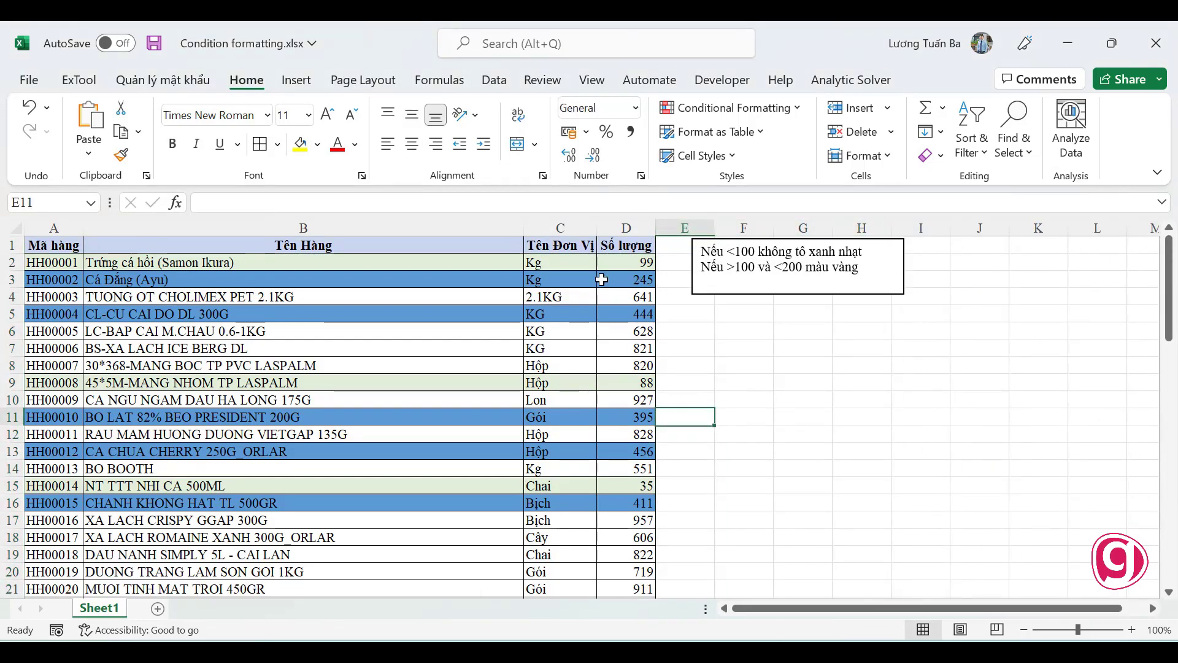
drag(748, 281, 912, 392)
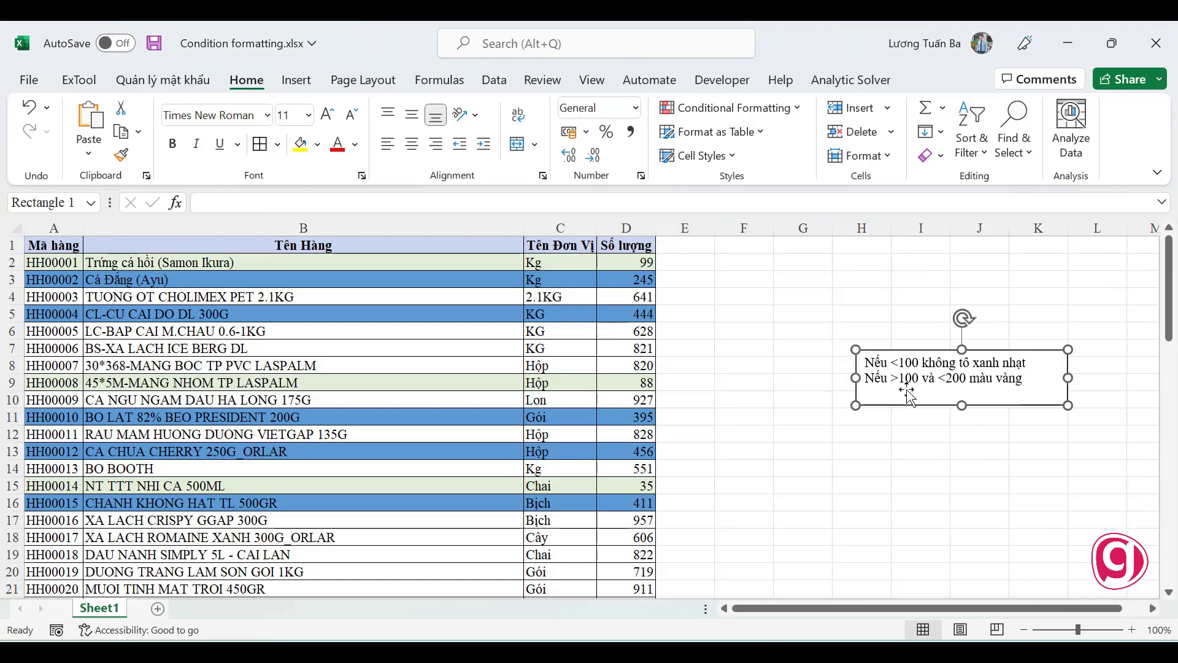
click(555, 291)
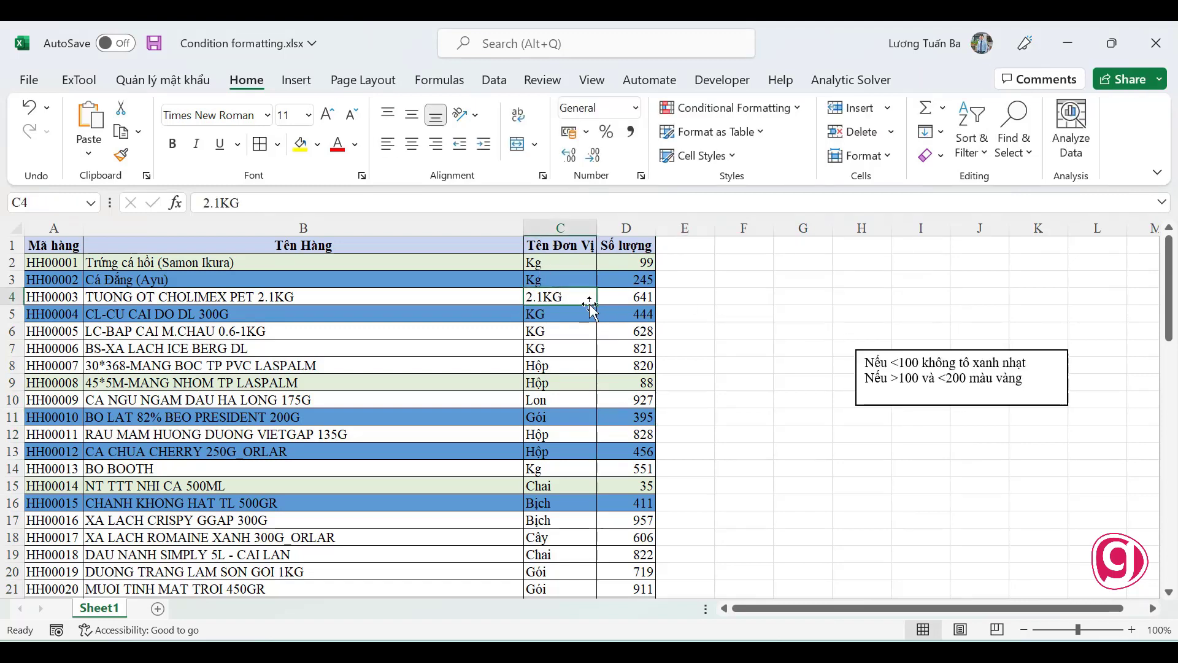
- Change the quantity in D4 to 10
click(625, 296)
text(10)
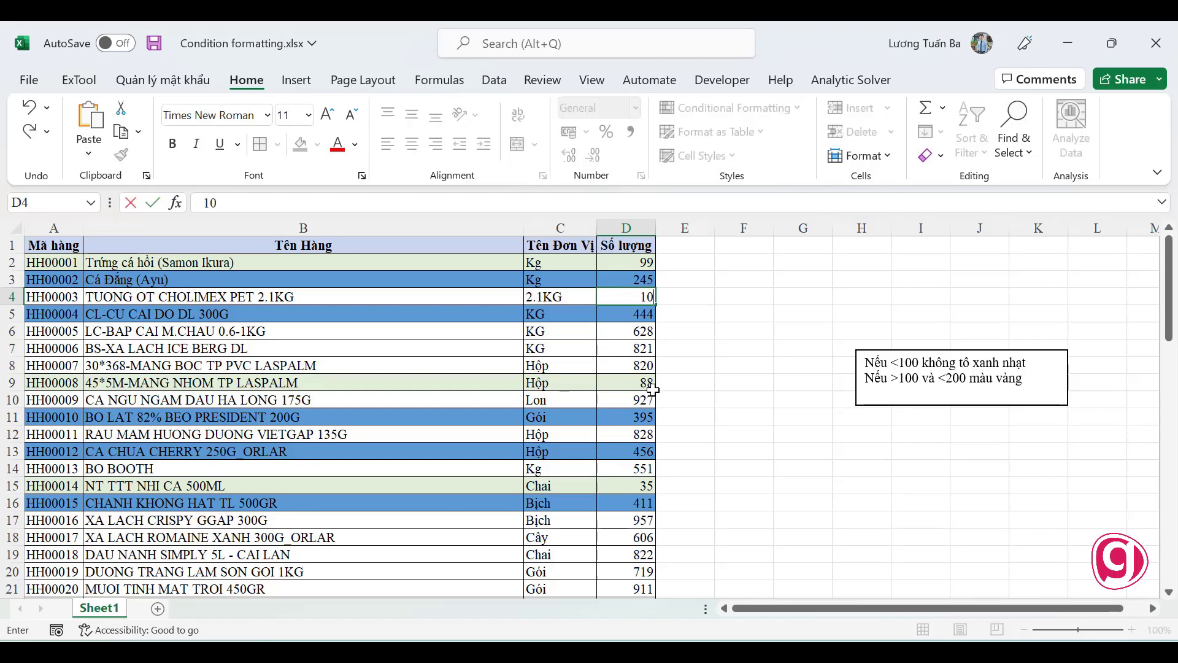
key(Return)
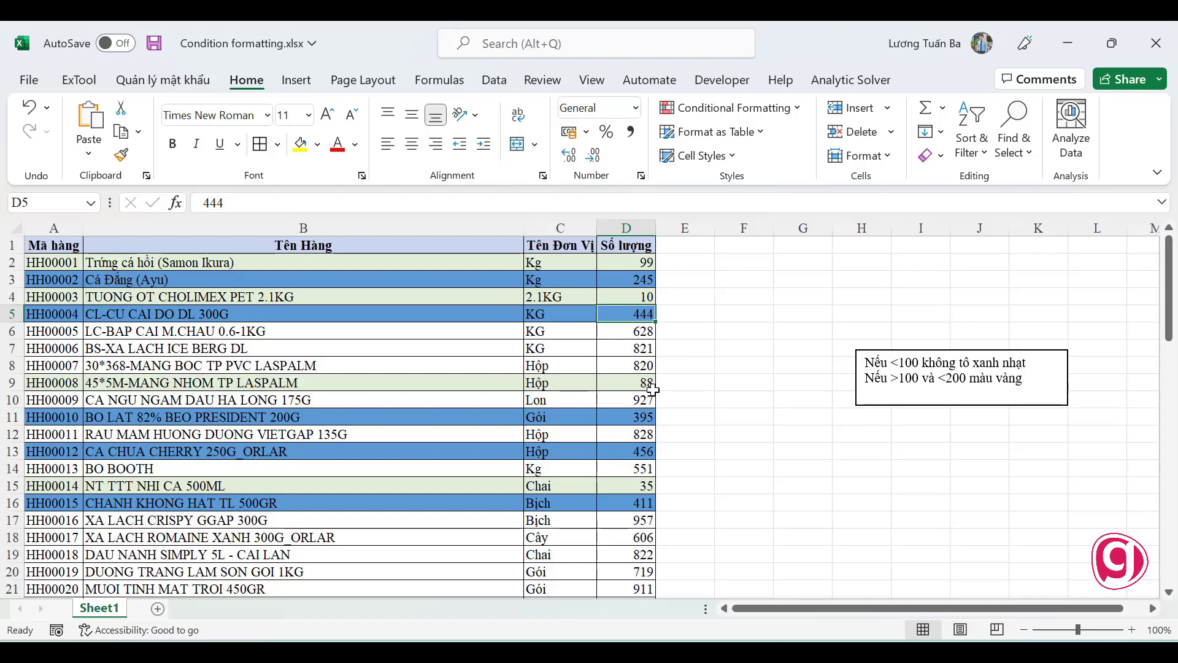
- Select the whole table from A2 across to column D and down to row 69
click(202, 330)
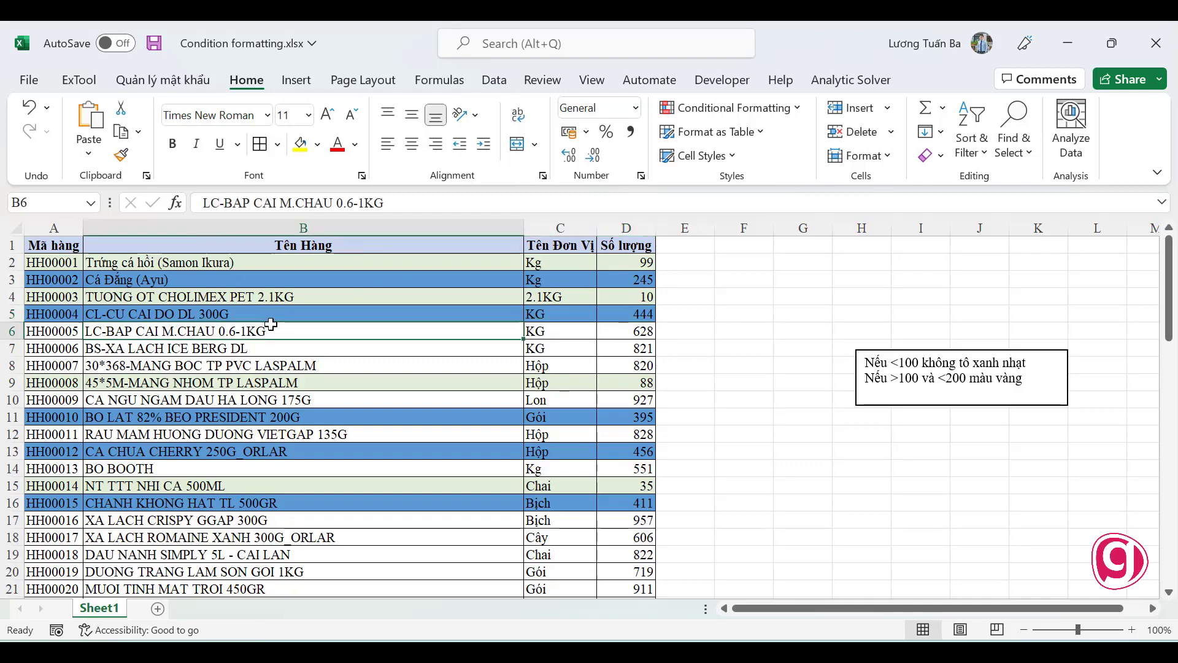
click(49, 261)
key(ctrl+shift+Right)
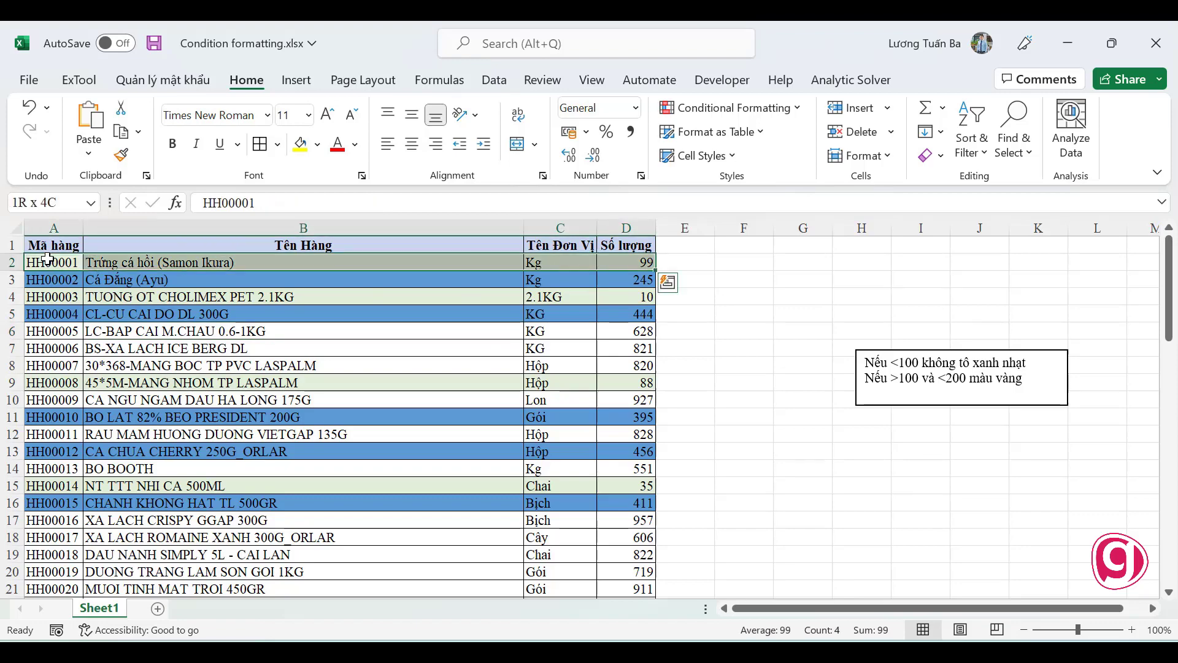
key(ctrl+shift+Down)
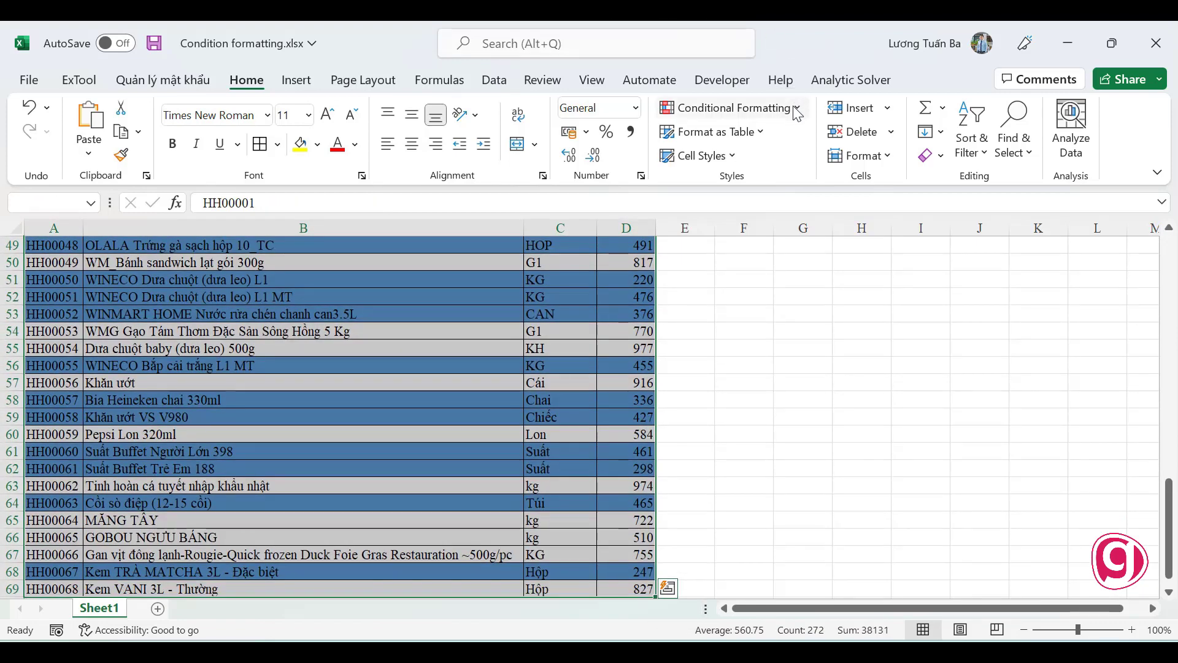
- Clear all conditional formatting rules from the selected table rows
click(796, 110)
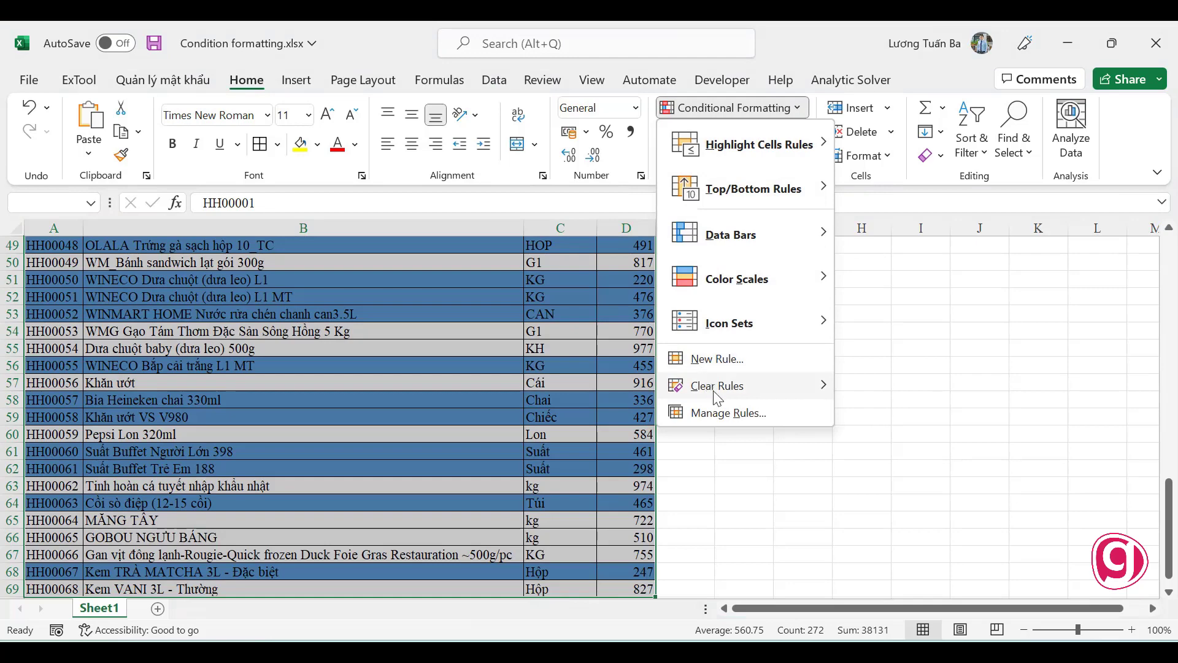
mouse_move(727, 384)
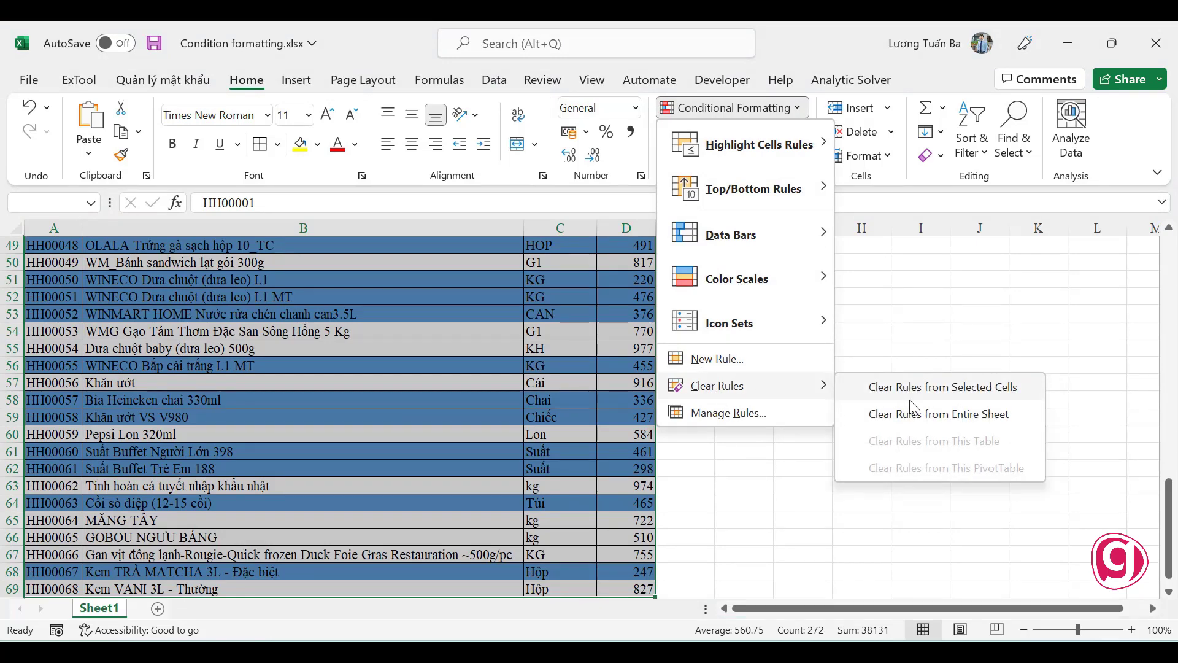
click(912, 399)
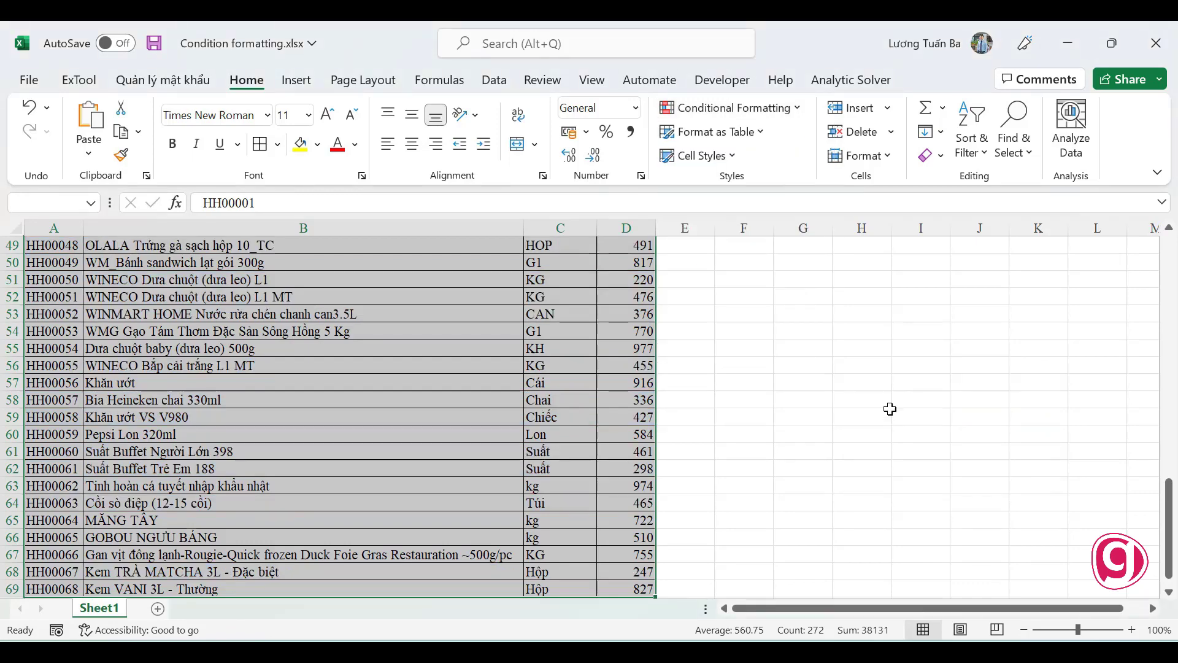
click(612, 434)
- Confirm in Manage Rules that no rules remain, then select the note box
click(381, 314)
scroll(381, 313, up, 6)
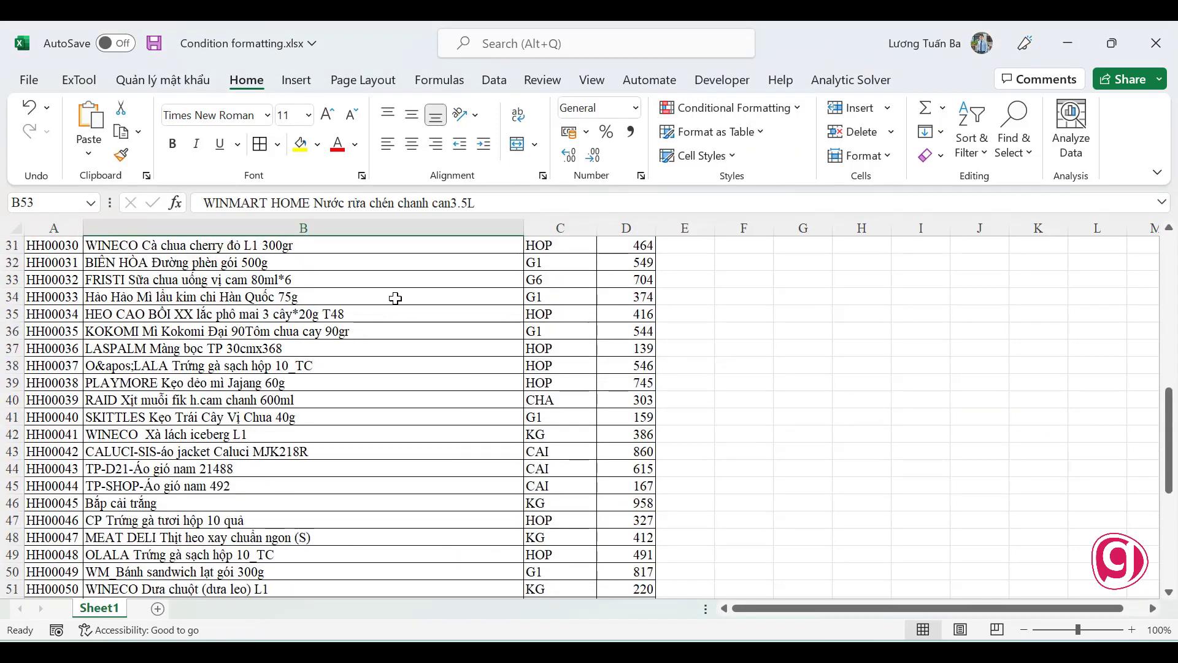
click(731, 108)
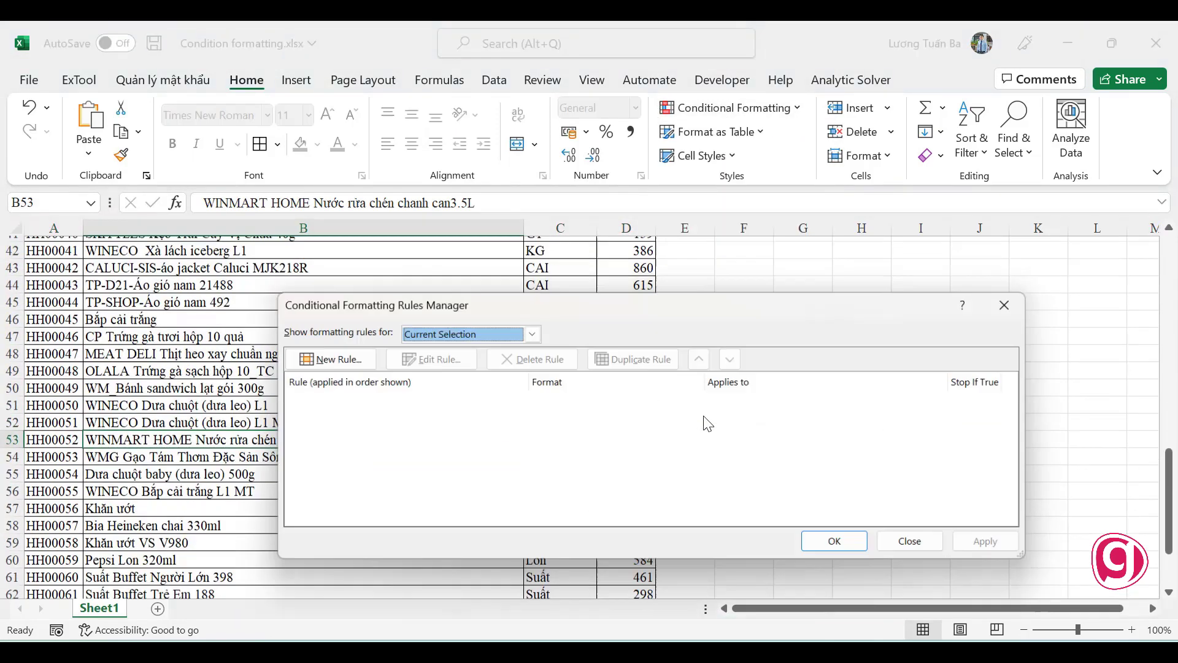
click(706, 412)
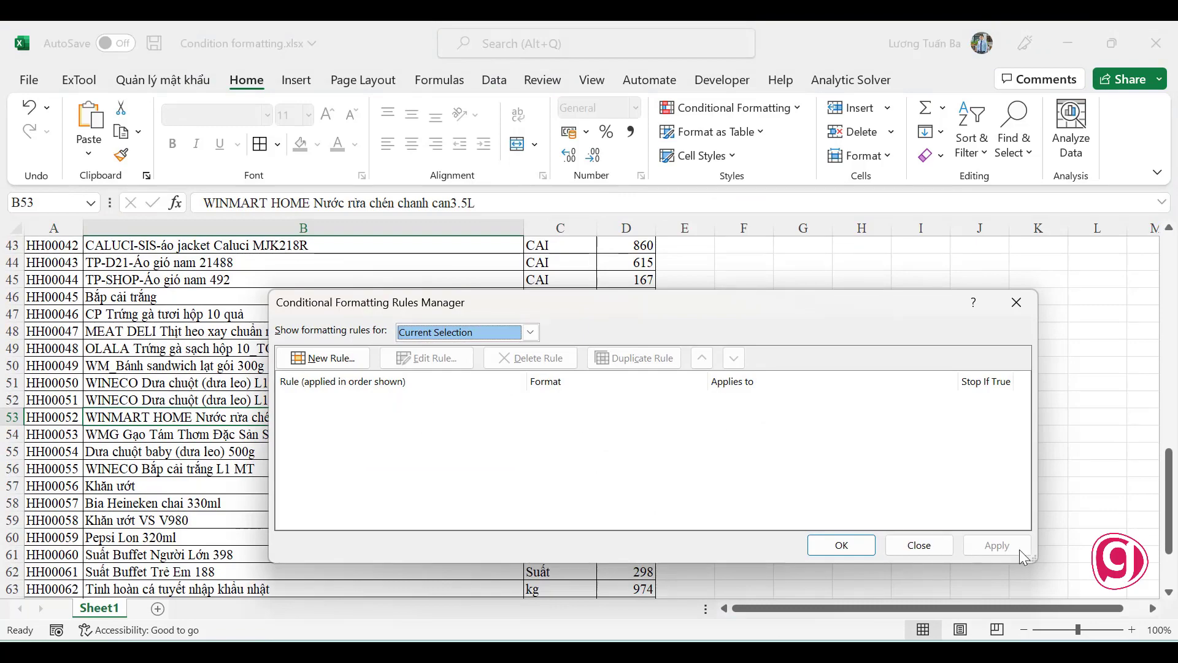
click(924, 546)
scroll(719, 413, up, 2)
scroll(720, 415, up, 10)
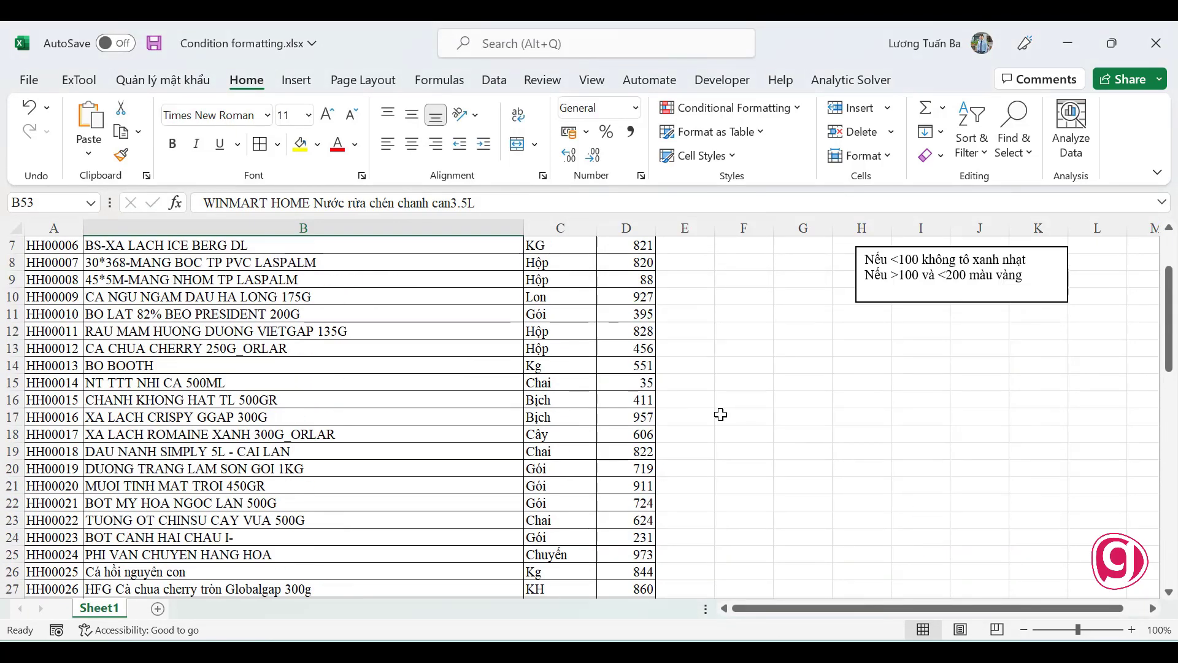
scroll(721, 415, up, 2)
click(729, 337)
click(887, 358)
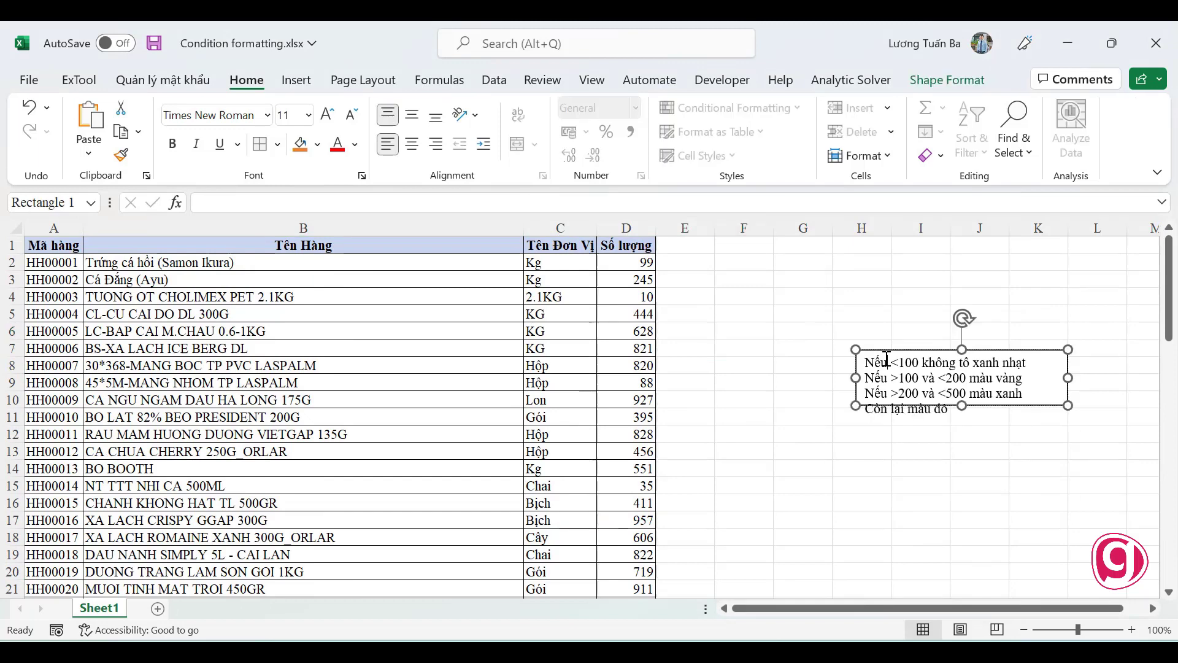
click(812, 447)
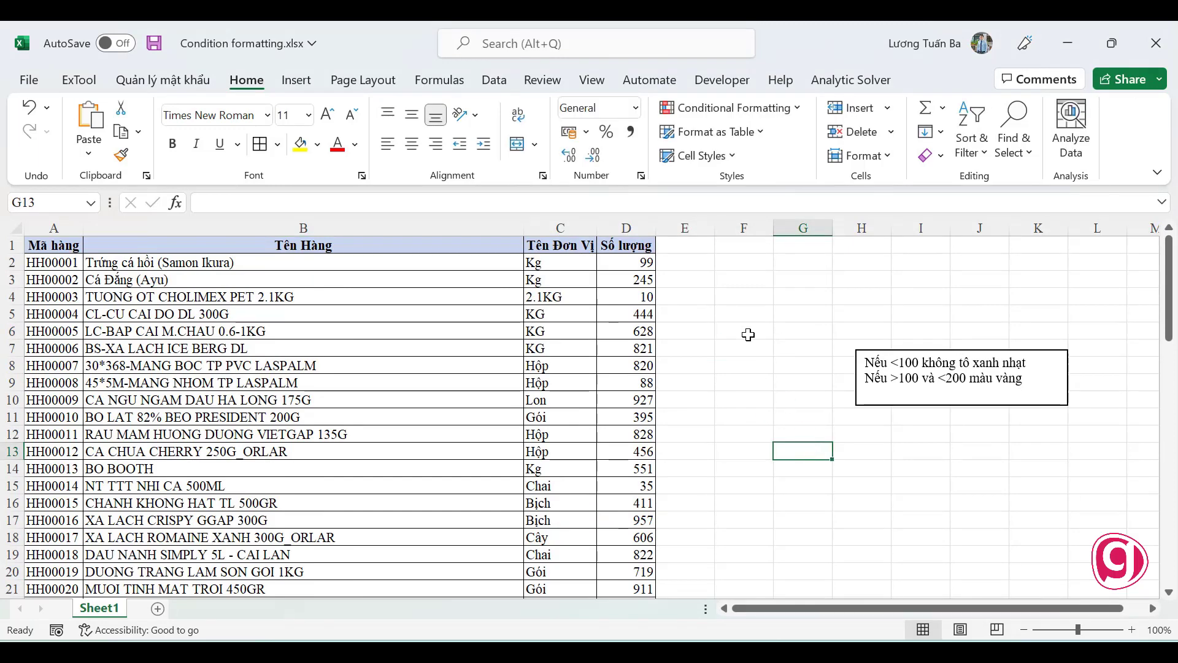
click(681, 256)
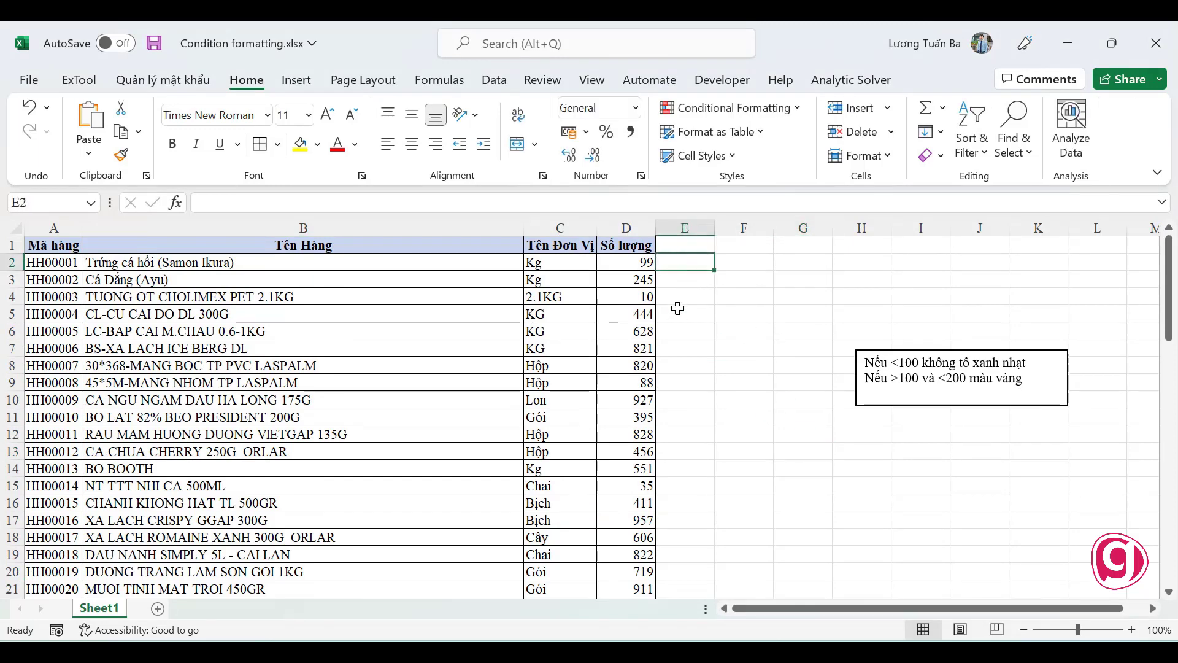